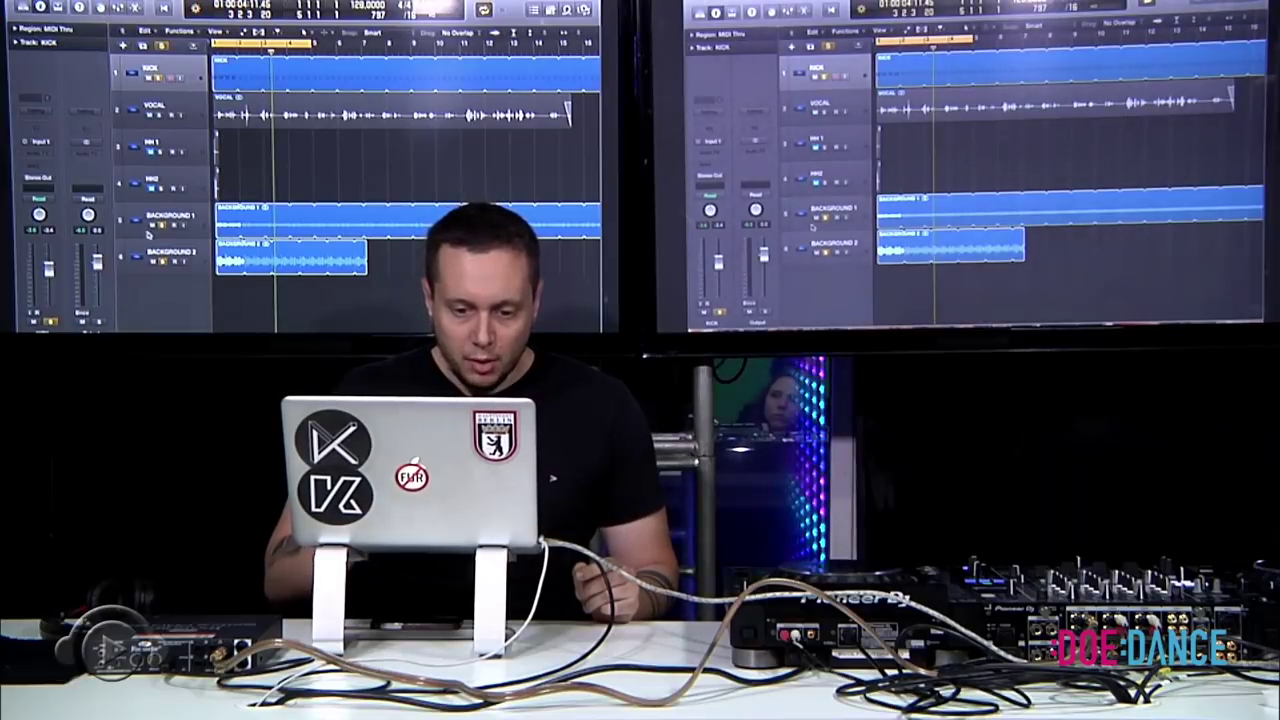
- Turn off the soloed tracks, including KICK and BACKGROUND 2, and mute the VOCAL, BACKGROUND 1 and BACKGROUND 2 tracks
left_click(346, 561)
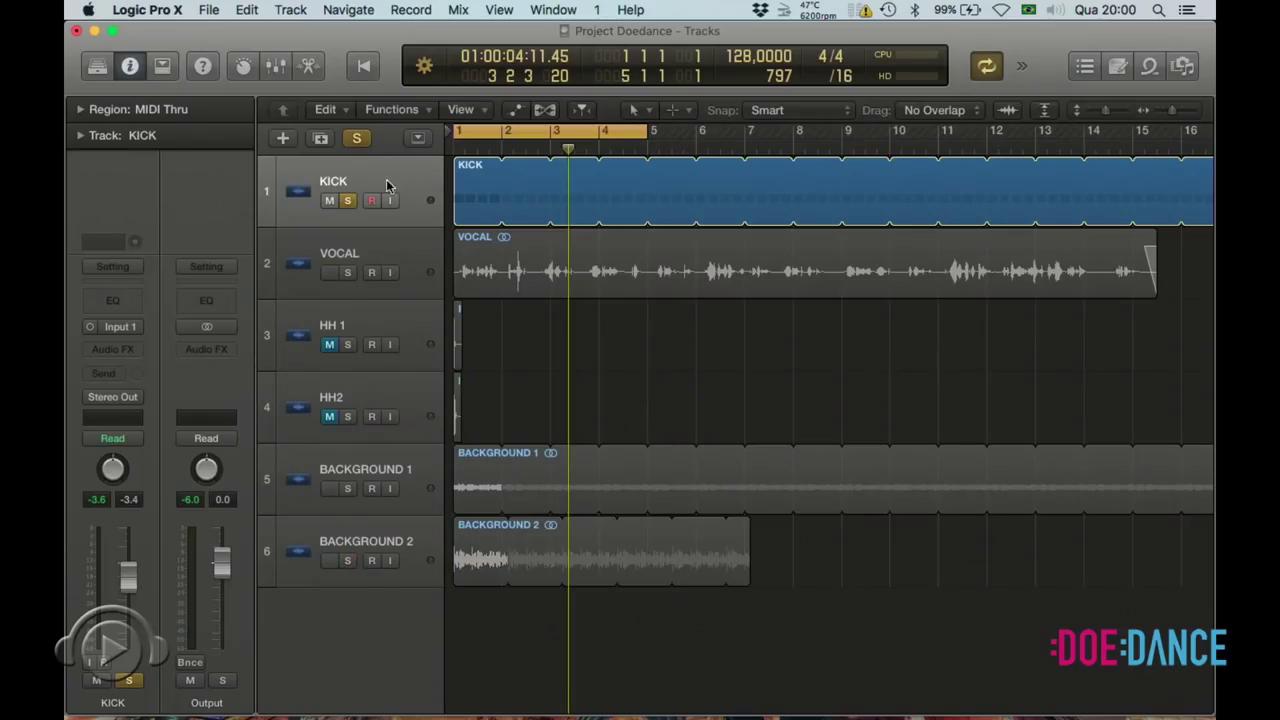
left_click(347, 200)
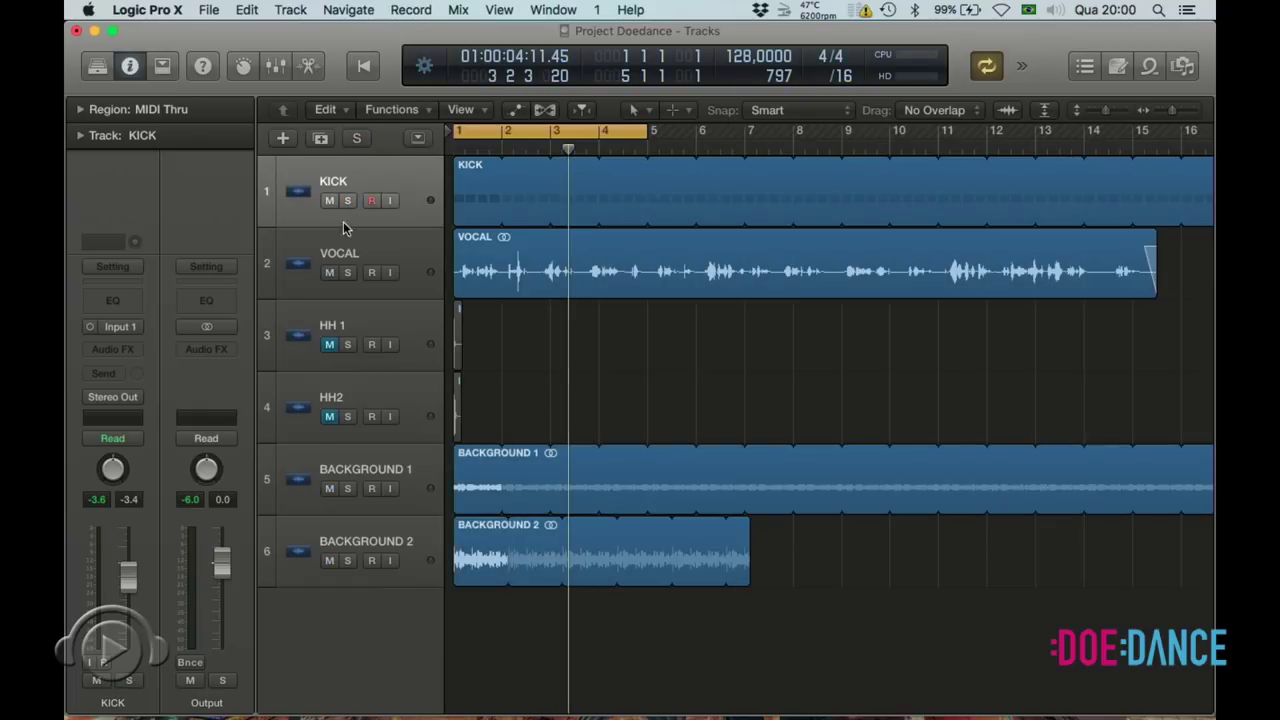
left_click(330, 273)
left_click(329, 489)
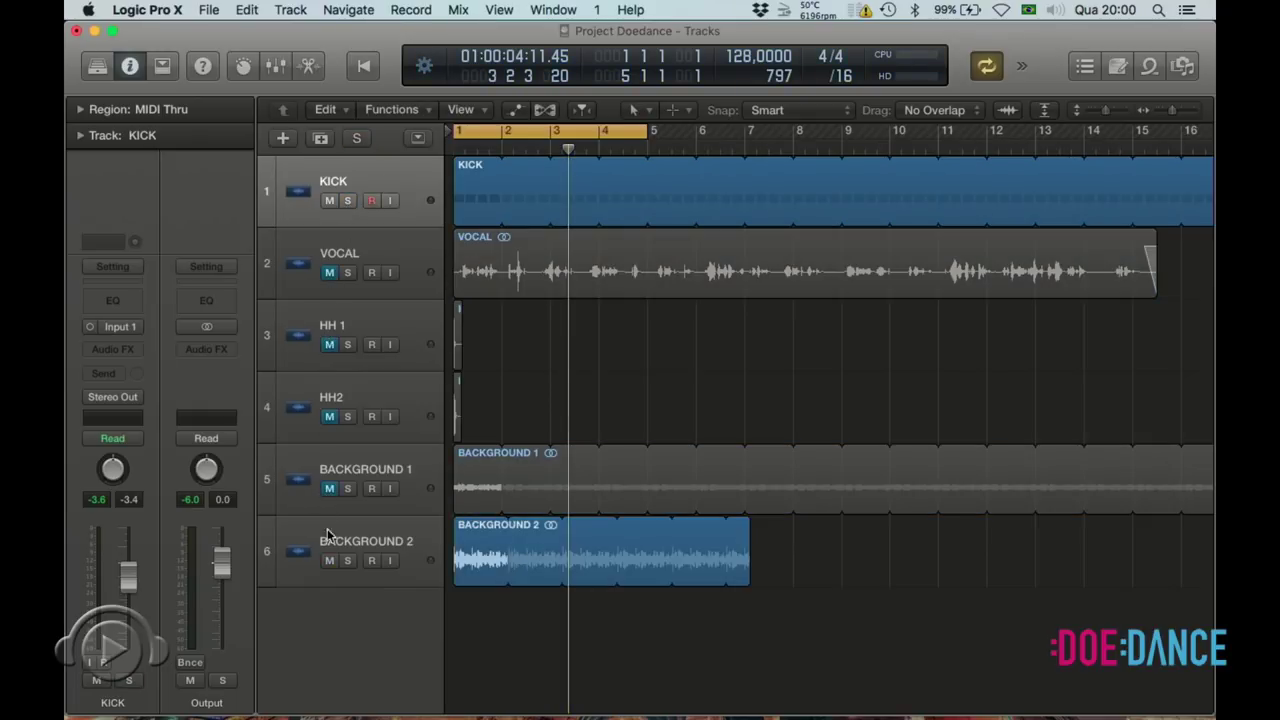
left_click(330, 561)
- Open the KICK folder region to examine the individual kick samples inside it, and return to the full arrangement
double_click(473, 209)
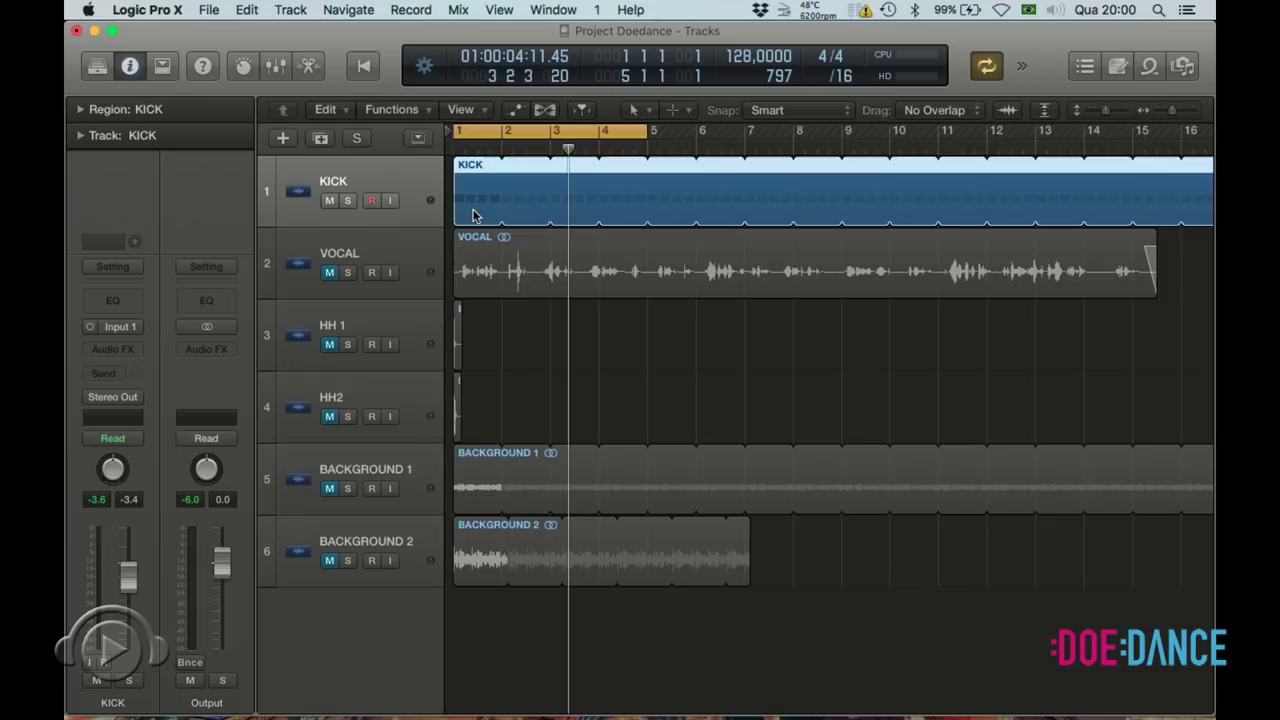
key("z")
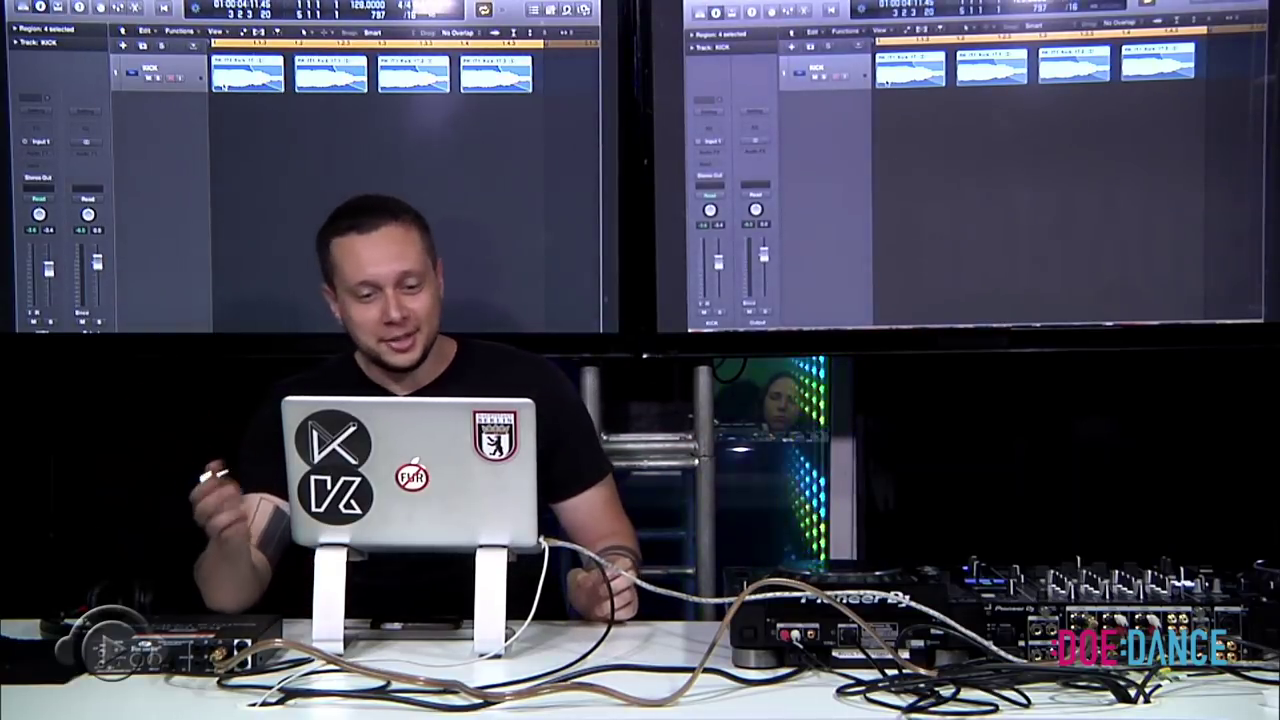
key("super+Left")
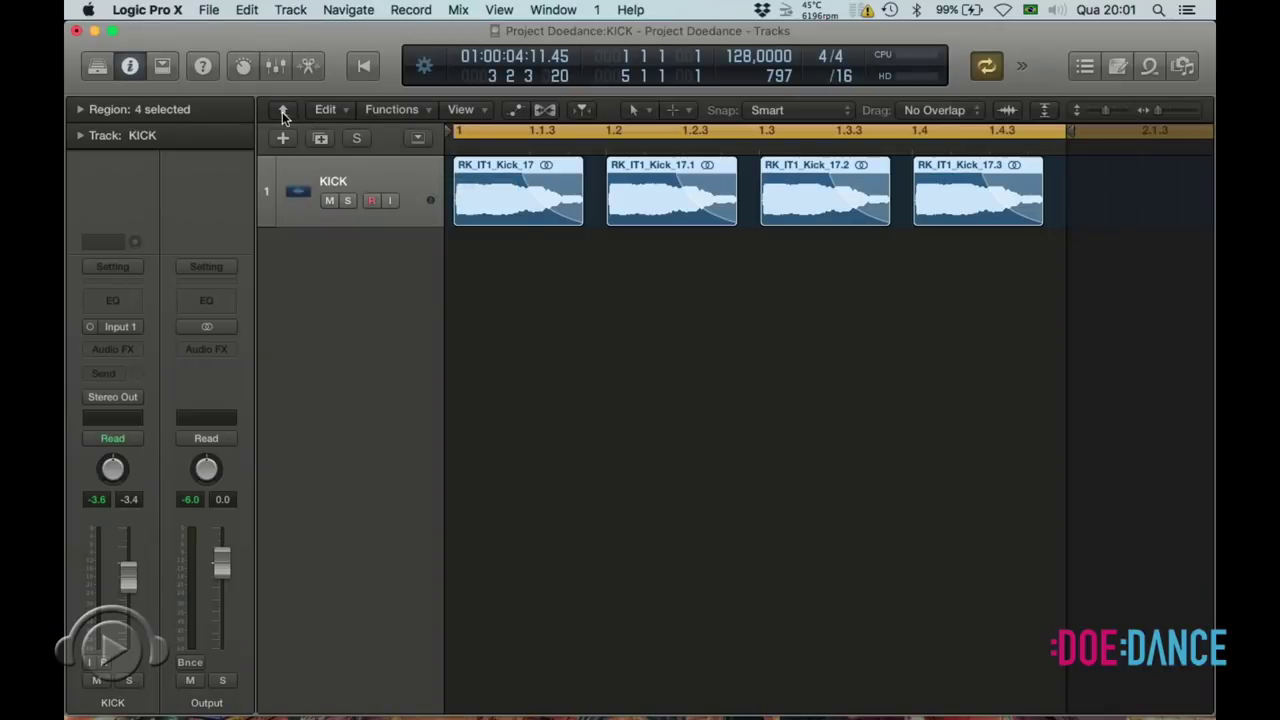
left_click(283, 110)
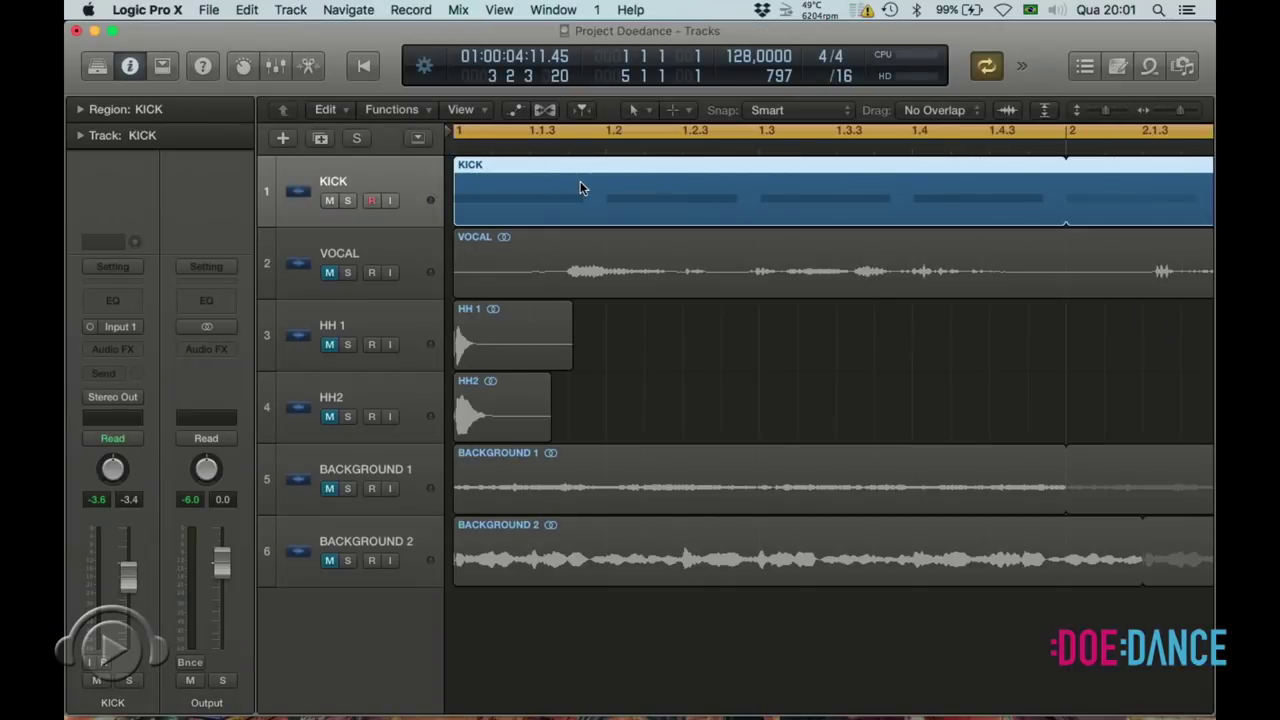
scroll(580, 181, "down", 5)
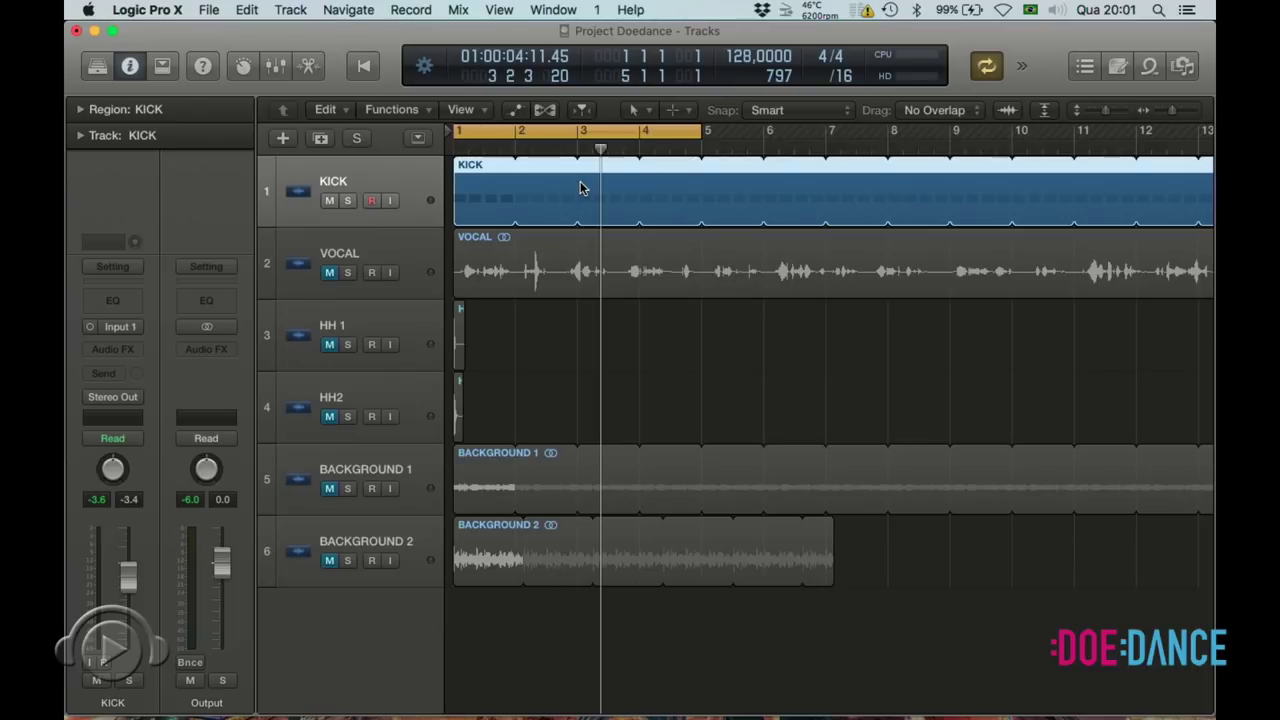
- Play the looped KICK track by itself to listen to the dry kick
key("Return")
key("space")
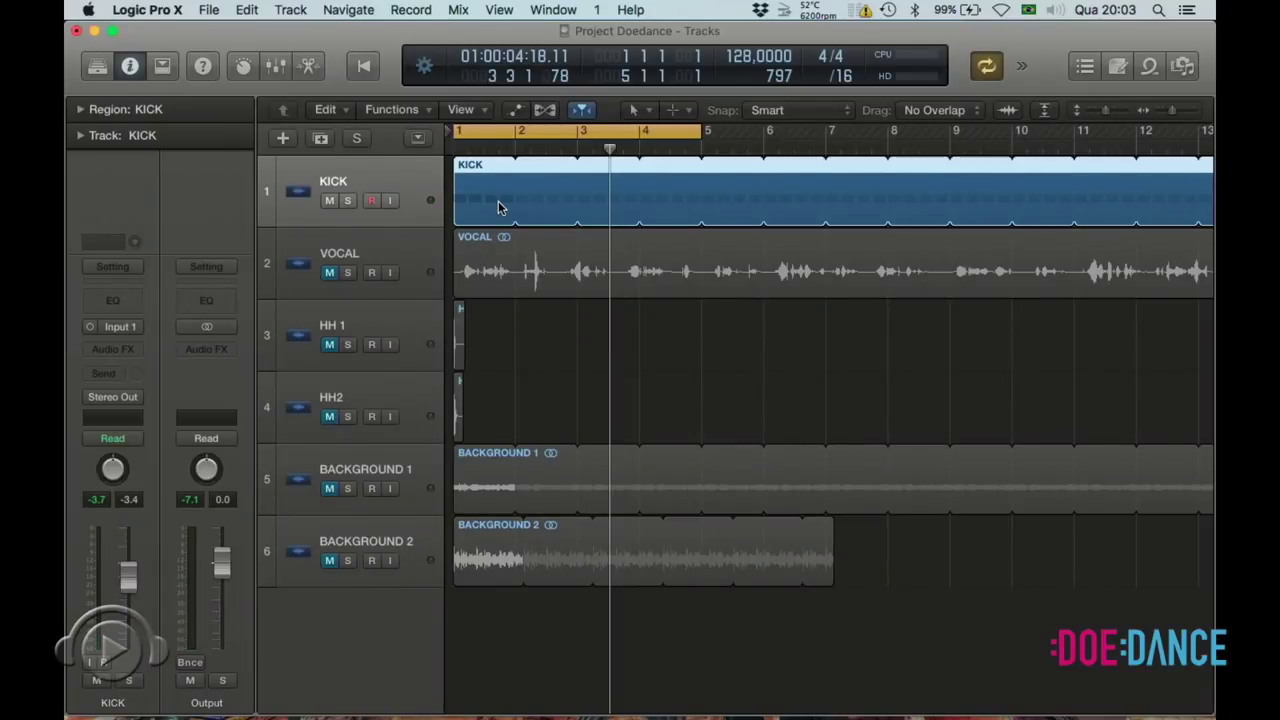
key("space")
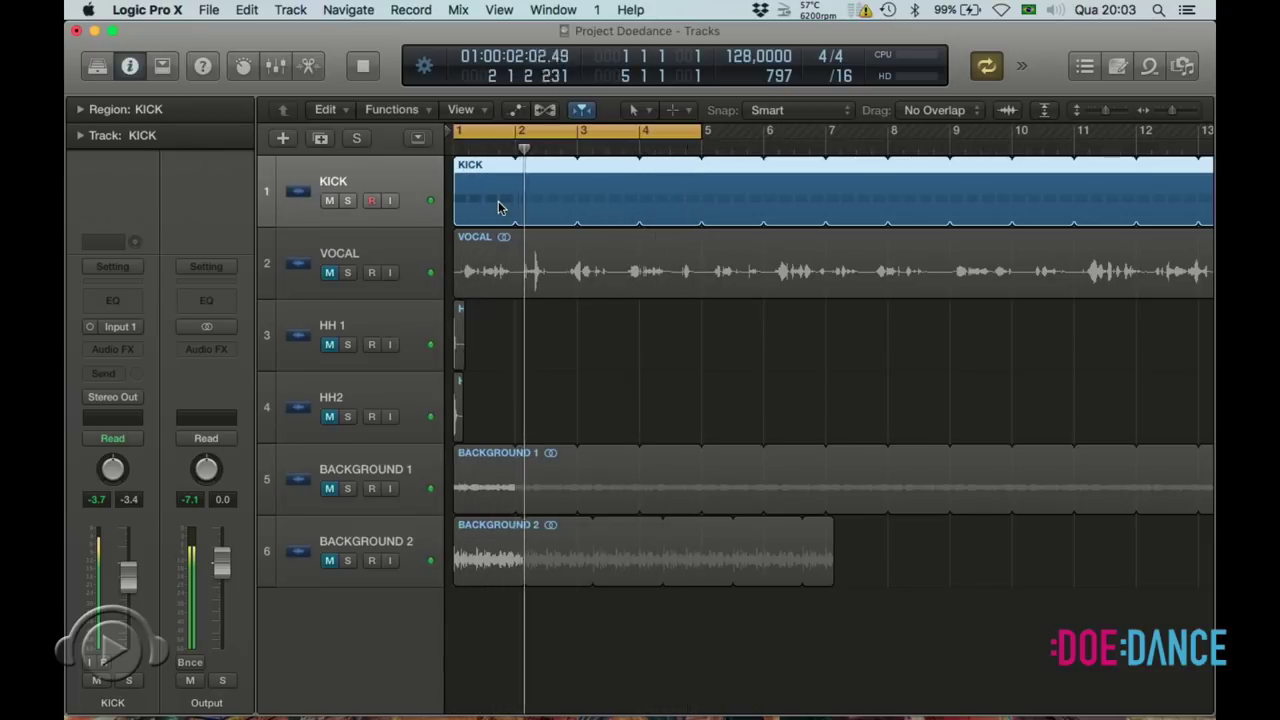
key("space")
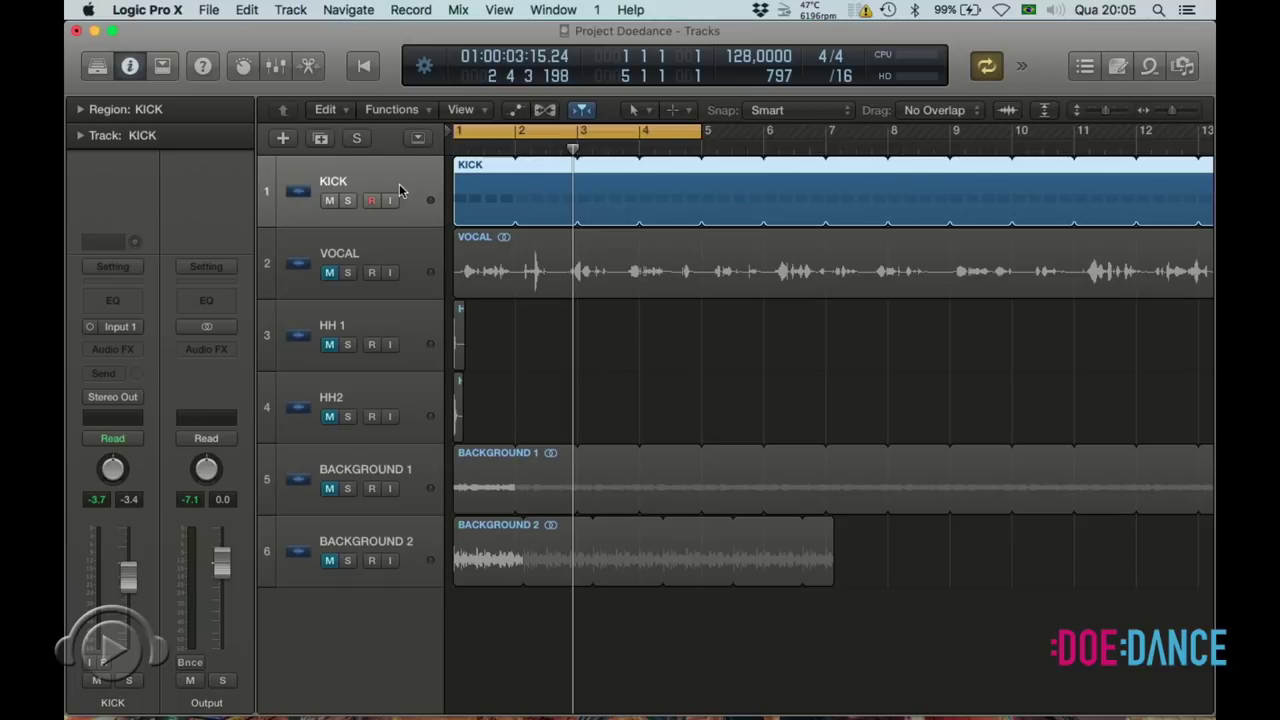
key("space")
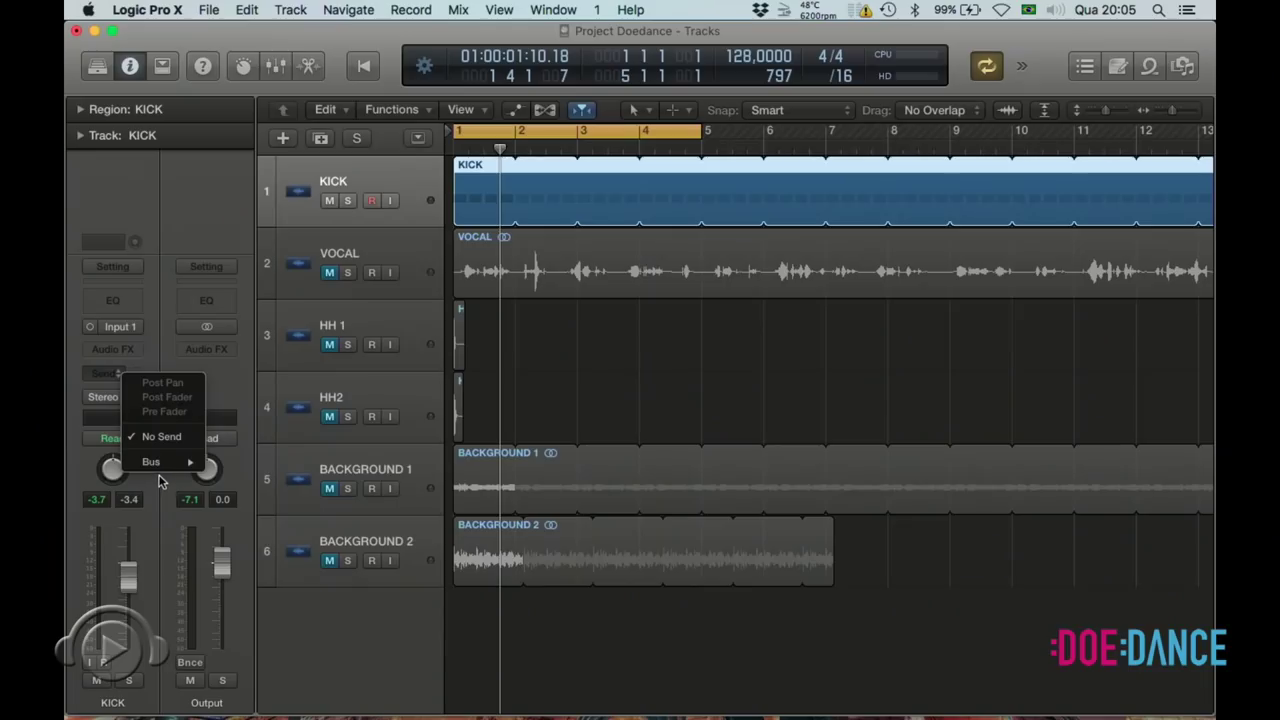
- Add a Bus 1 send to the KICK channel and rename the new aux channel RUMBLE
mouse_move(165, 462)
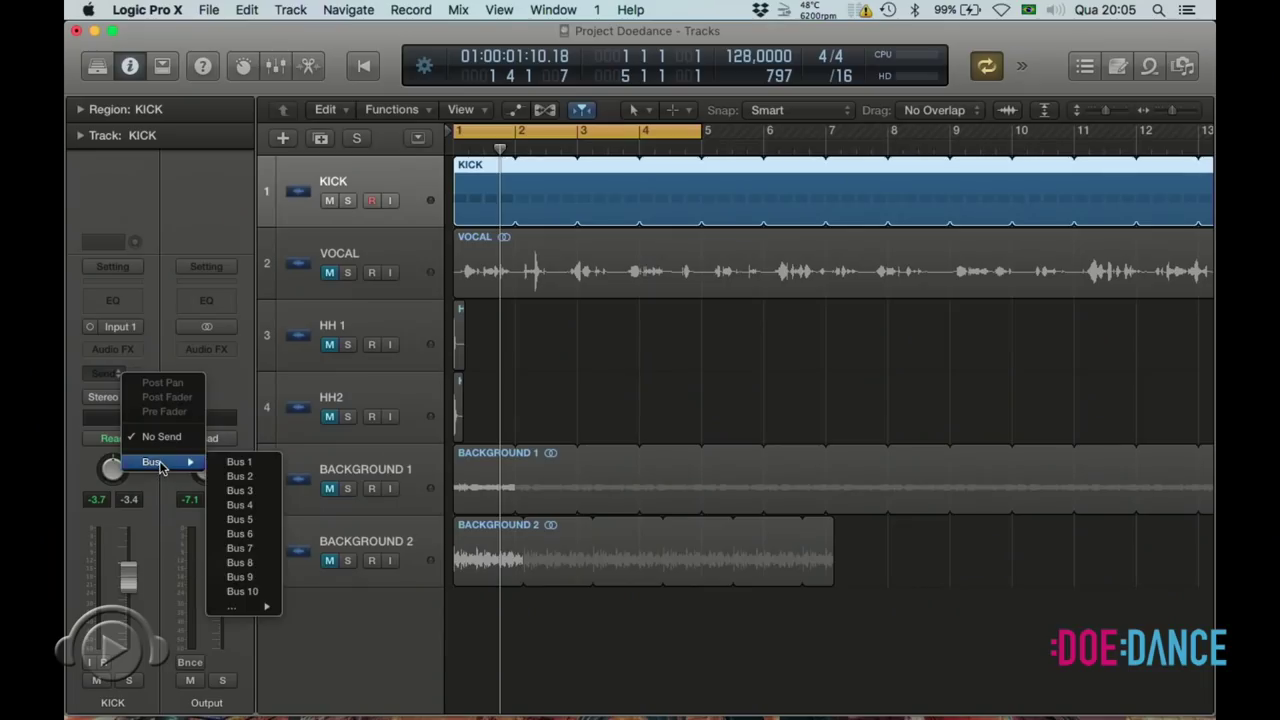
left_click(240, 462)
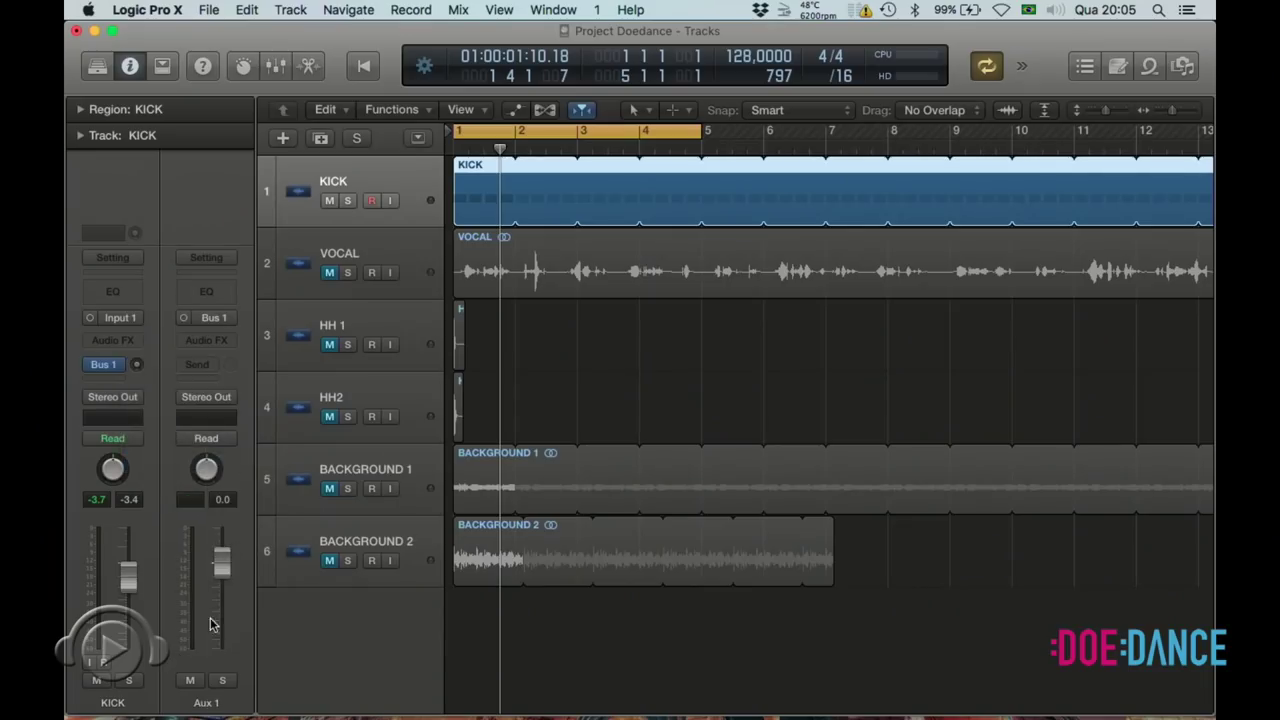
double_click(204, 704)
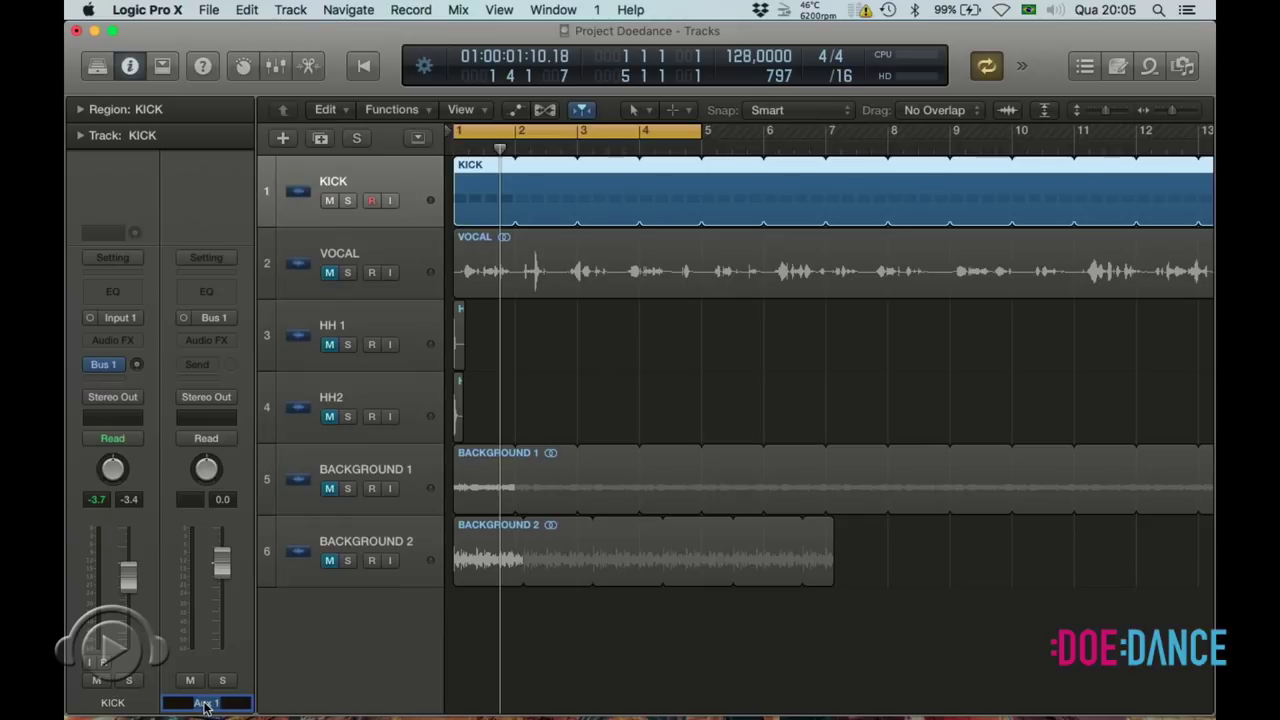
key("Return")
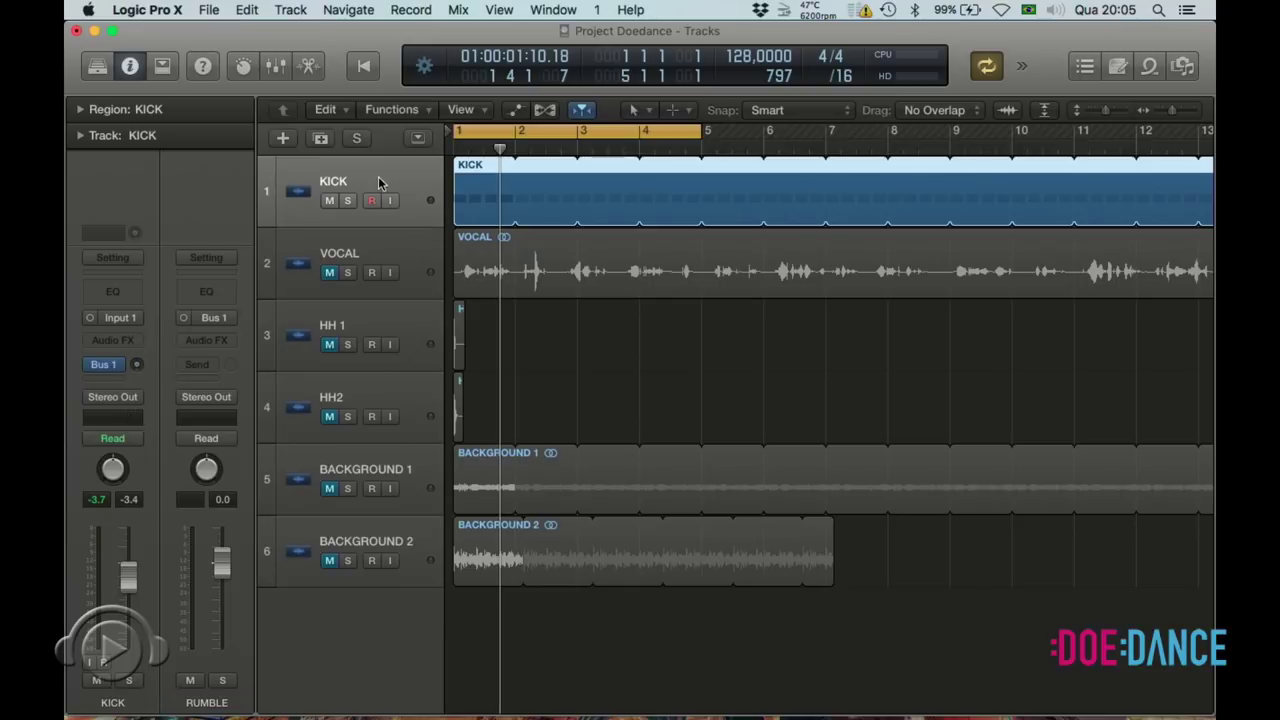
- Raise the KICK channel's Bus 1 send level while the loop plays
key("space")
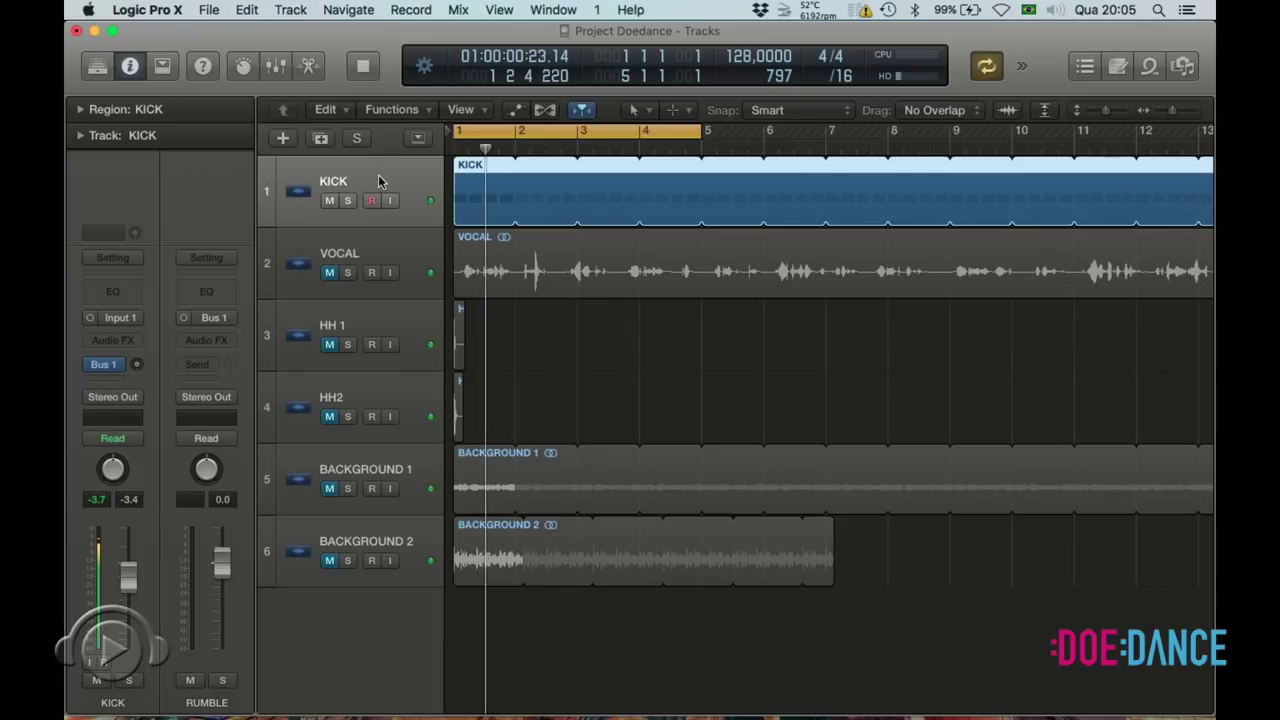
left_click_drag(137, 364, 120, 315)
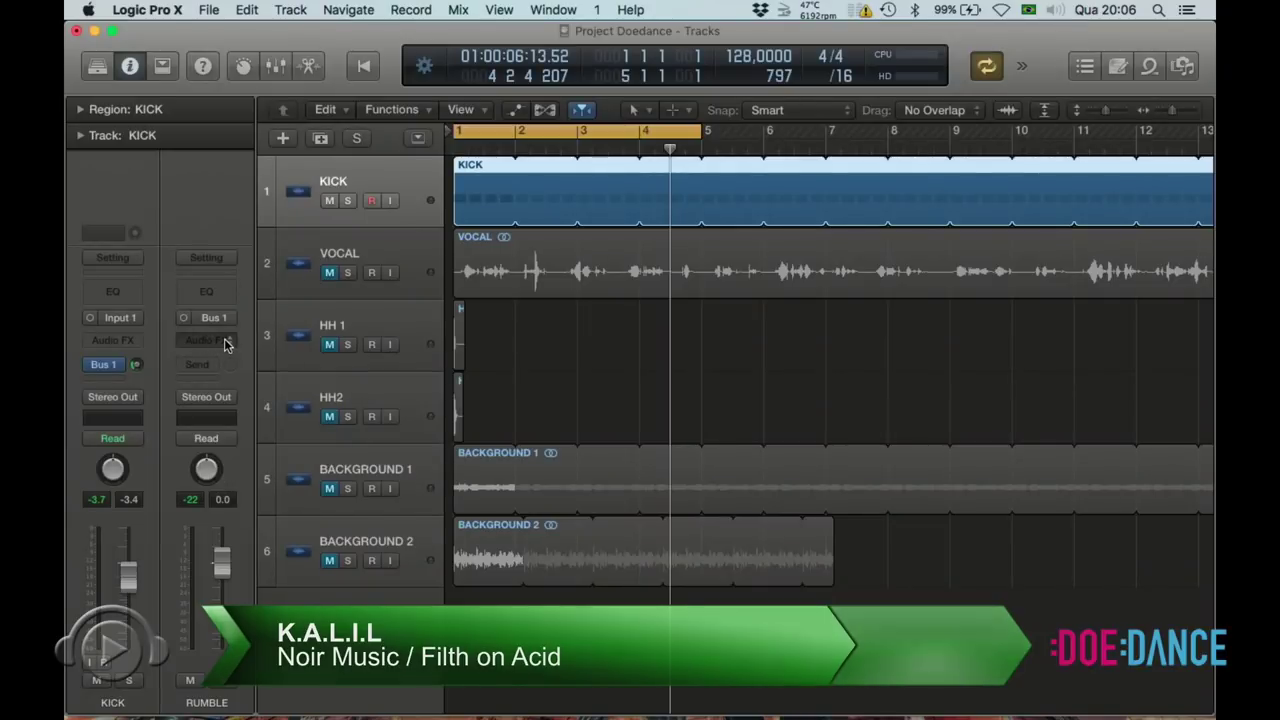
- Insert a mono Echo delay effect on the RUMBLE aux channel
left_click(226, 341)
mouse_move(223, 379)
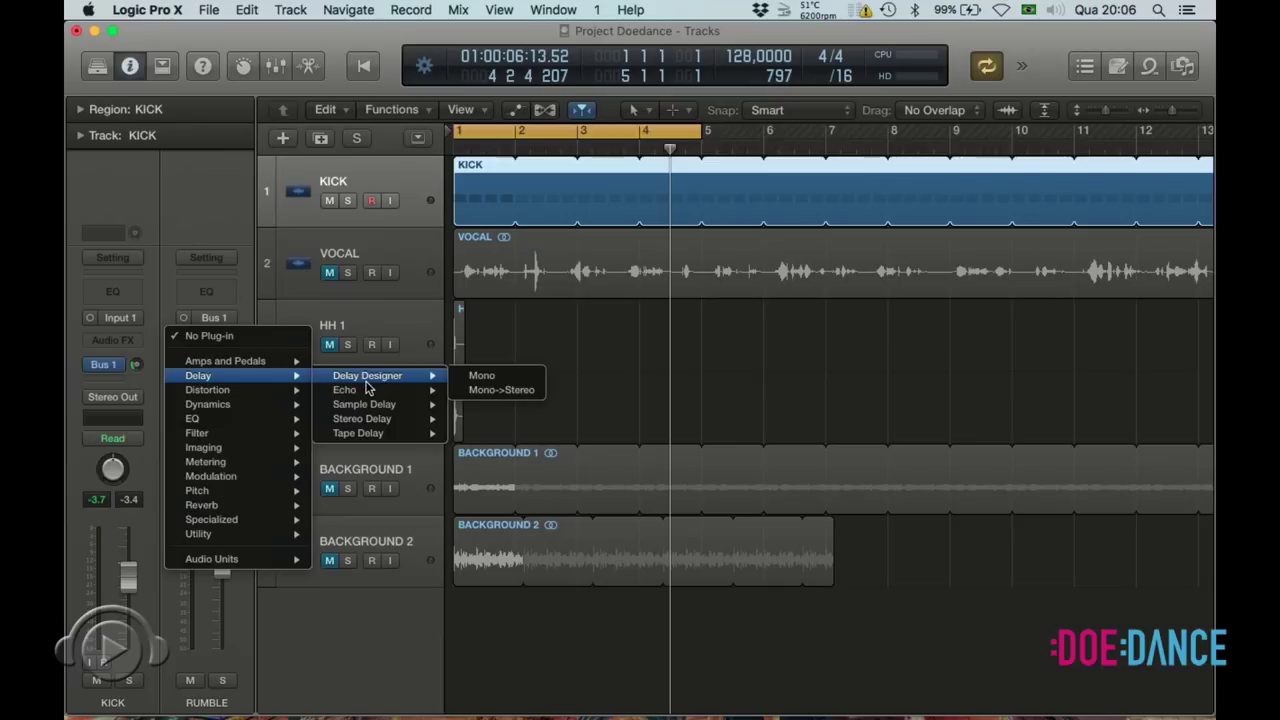
mouse_move(376, 393)
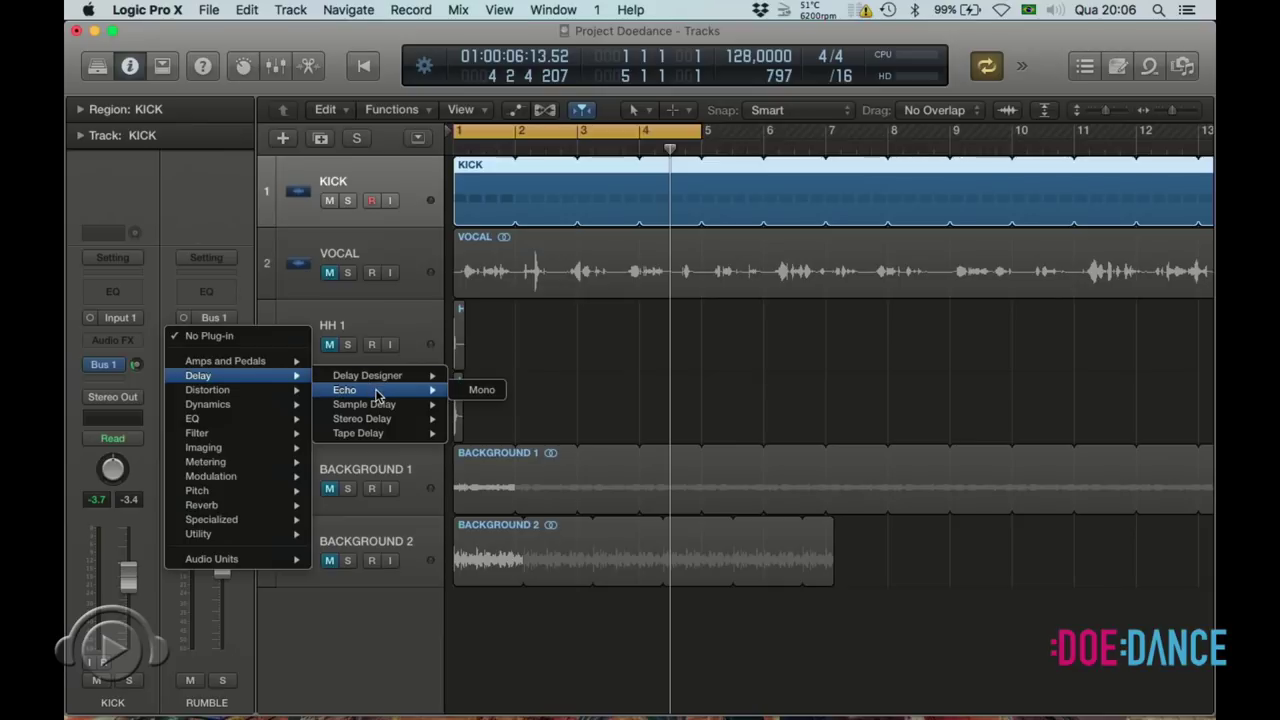
left_click(480, 390)
- Set the Echo's Time to 1/16, Repeat to 64% and Color to -15 while listening to the loop
key("space")
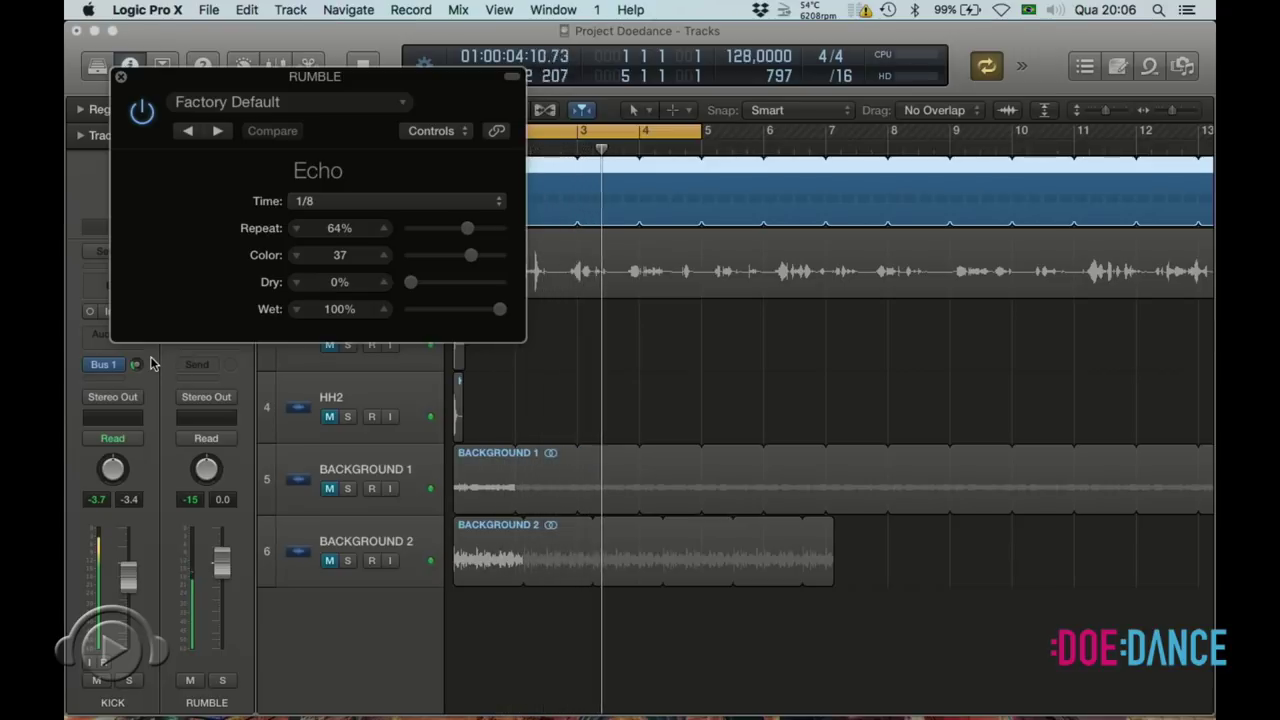
left_click(497, 203)
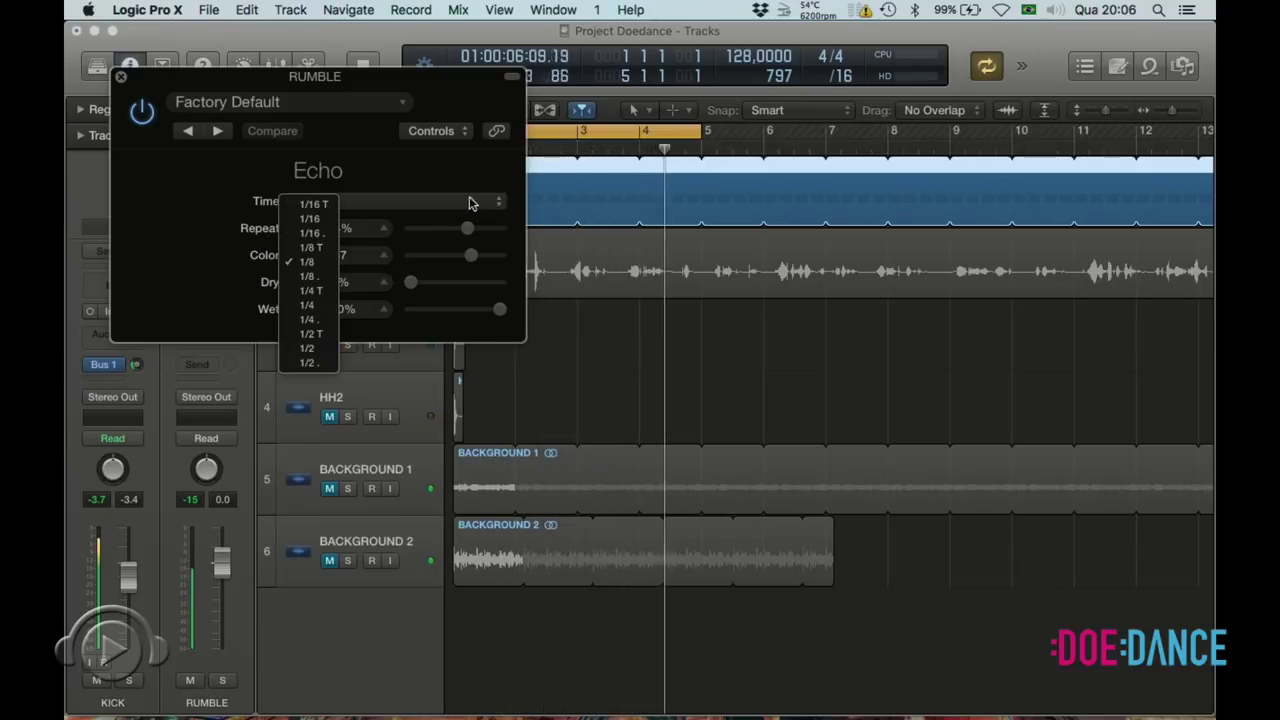
left_click(307, 228)
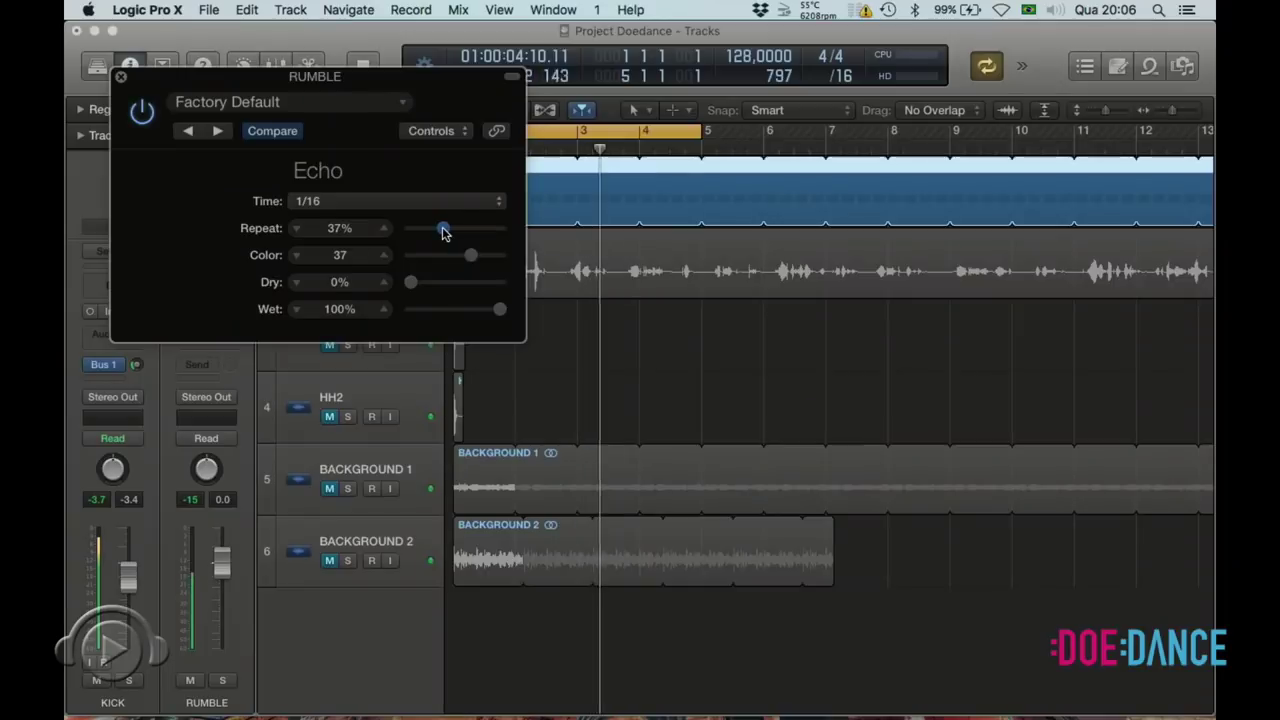
left_click_drag(445, 232, 466, 233)
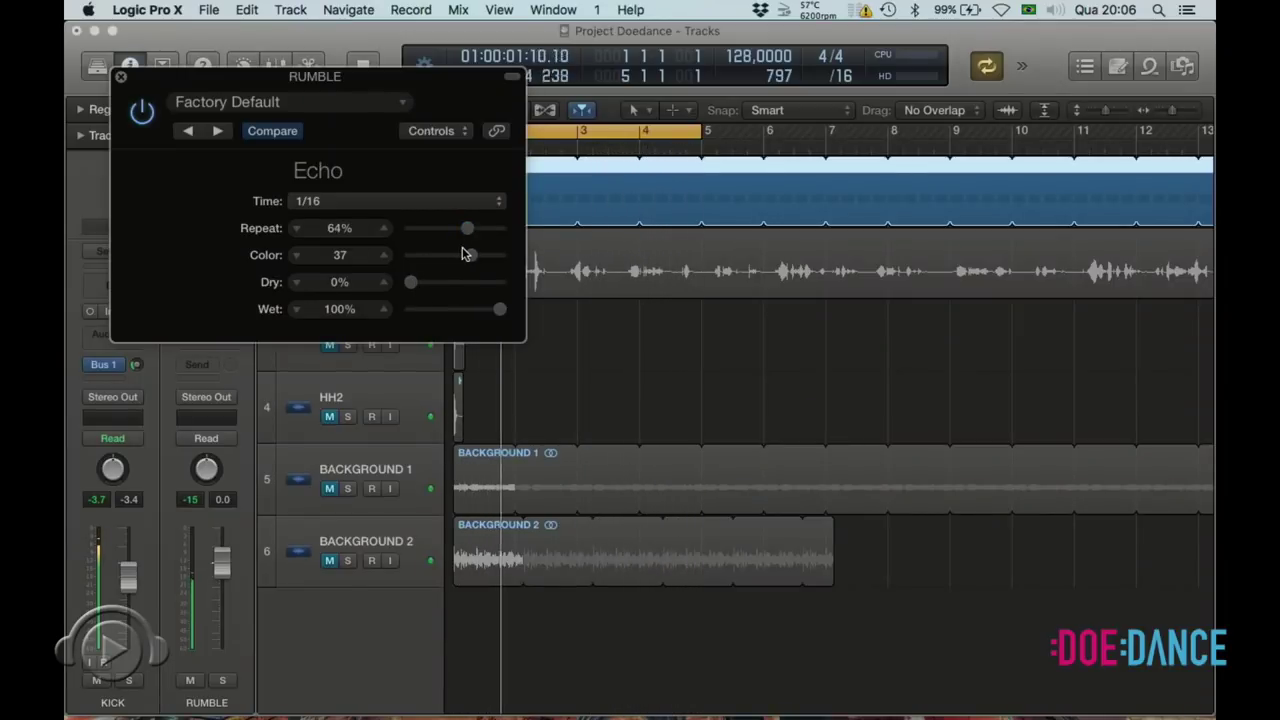
left_click_drag(471, 256, 444, 260)
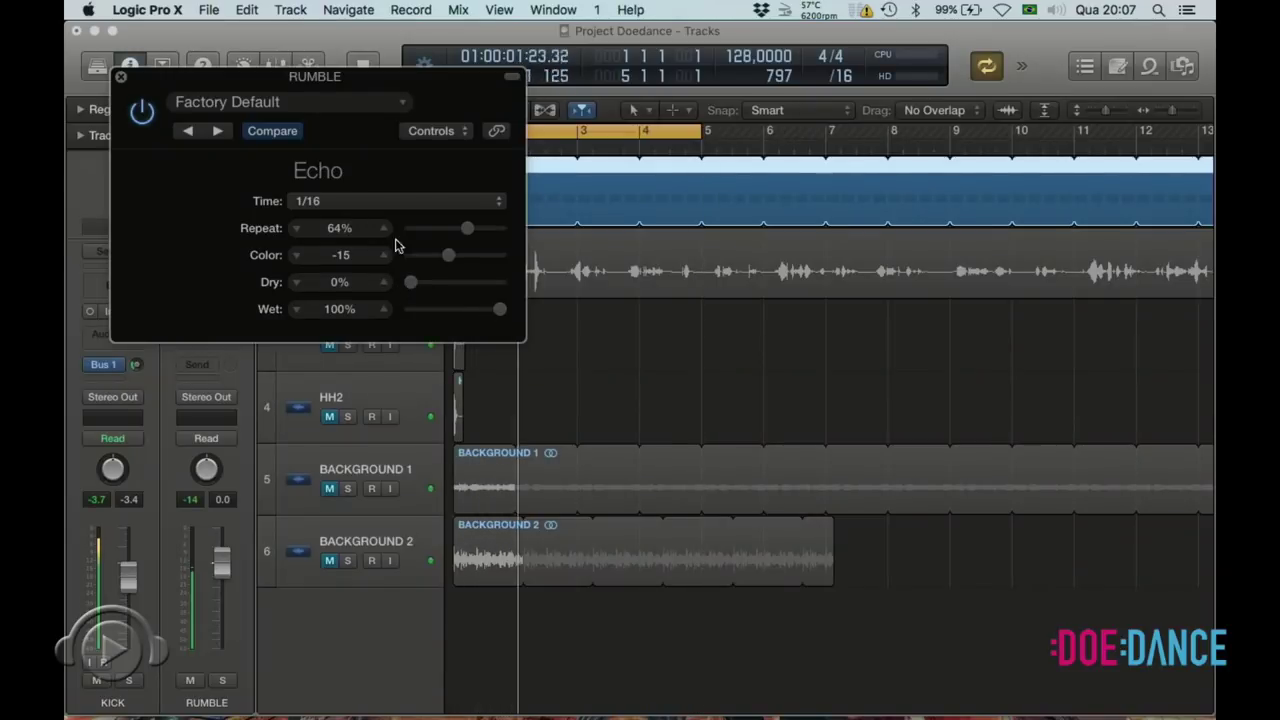
left_click(121, 77)
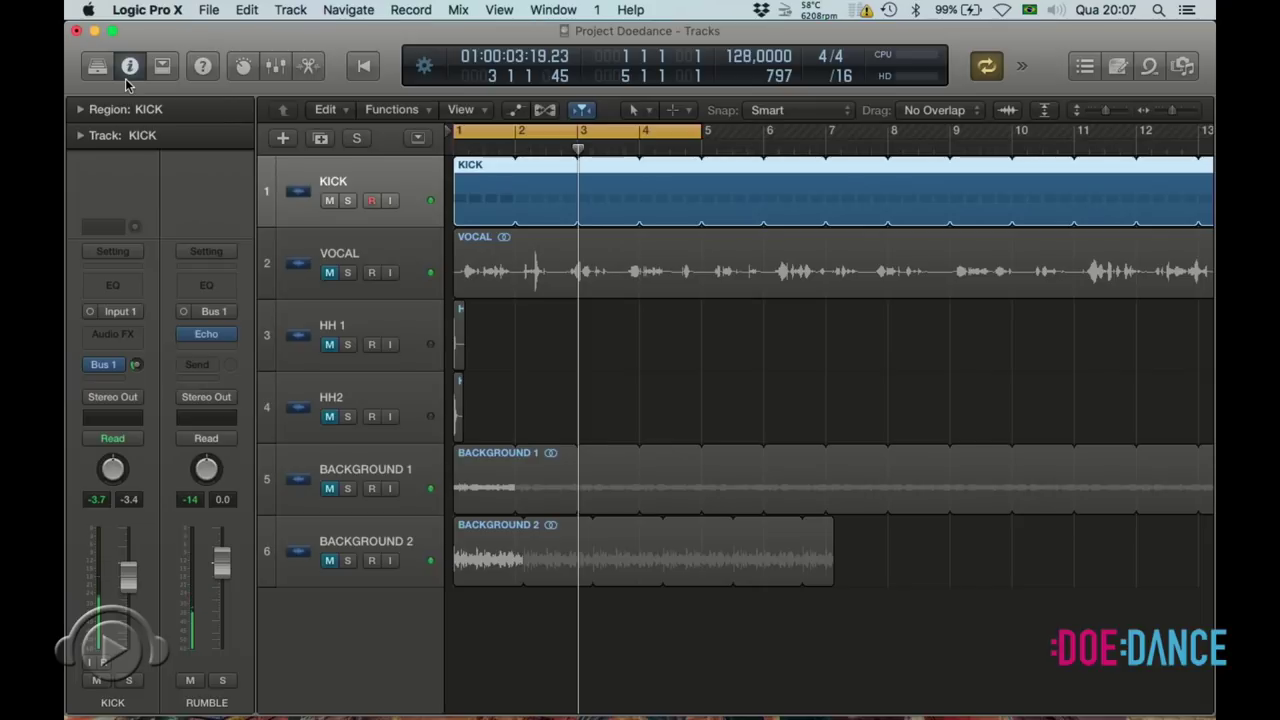
- Insert the iZotope Ozone 5 Reverb as Mono->Stereo after the Echo on the RUMBLE channel
left_click(224, 338)
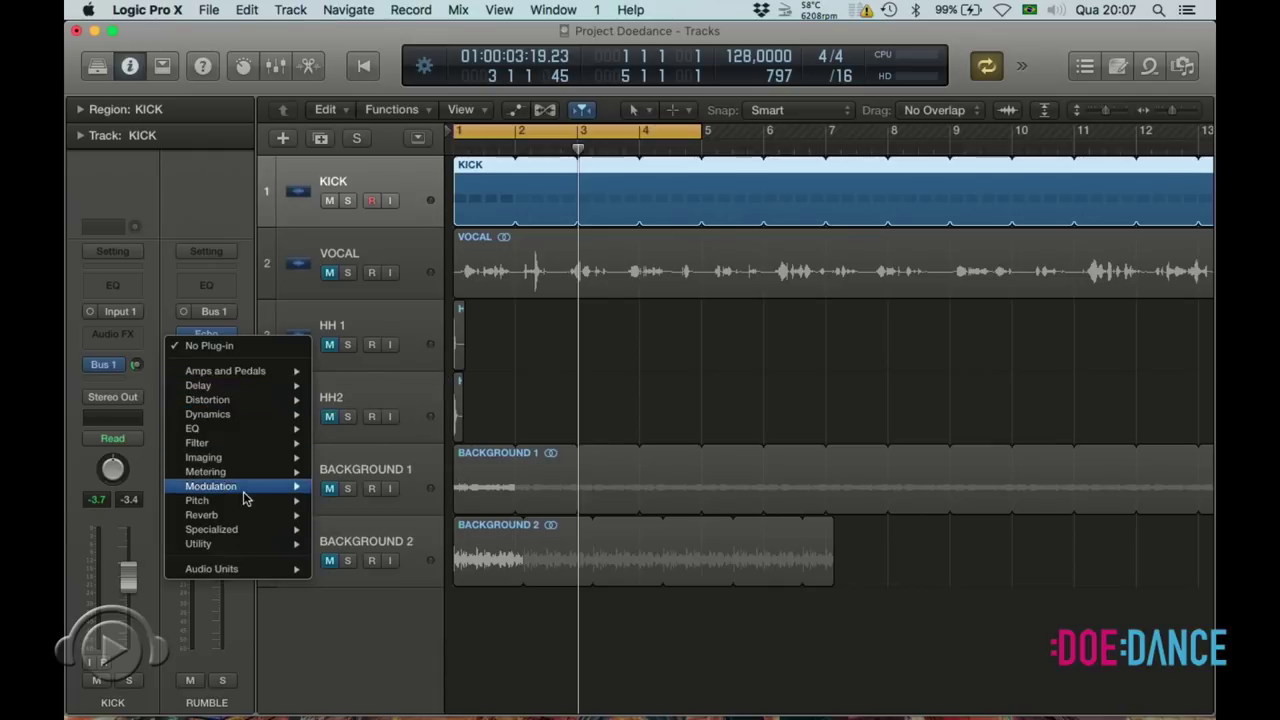
mouse_move(245, 515)
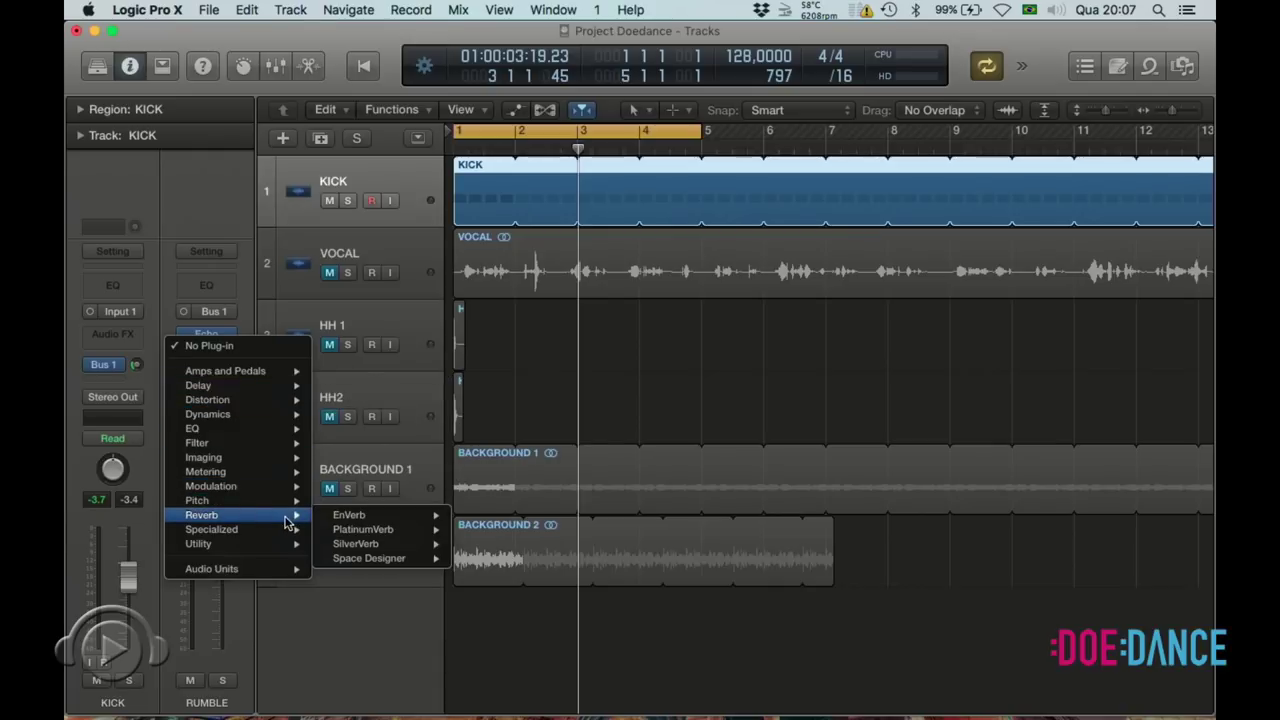
mouse_move(251, 568)
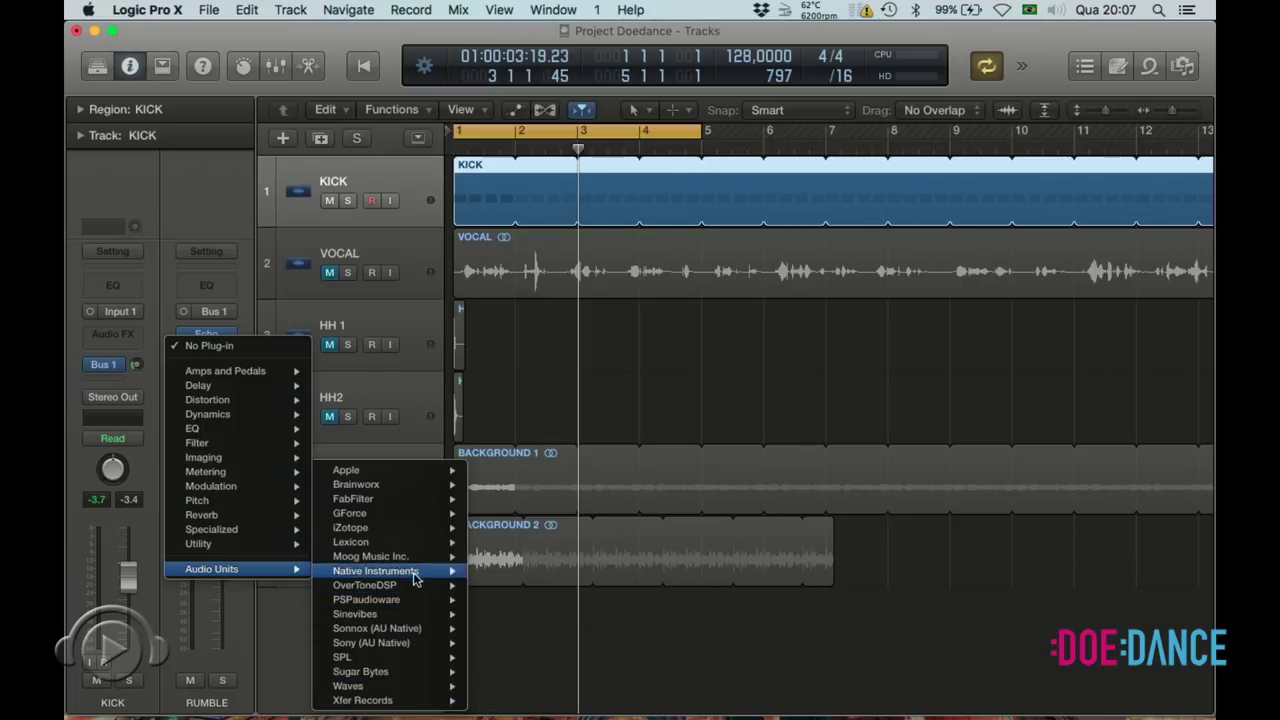
mouse_move(415, 562)
mouse_move(415, 535)
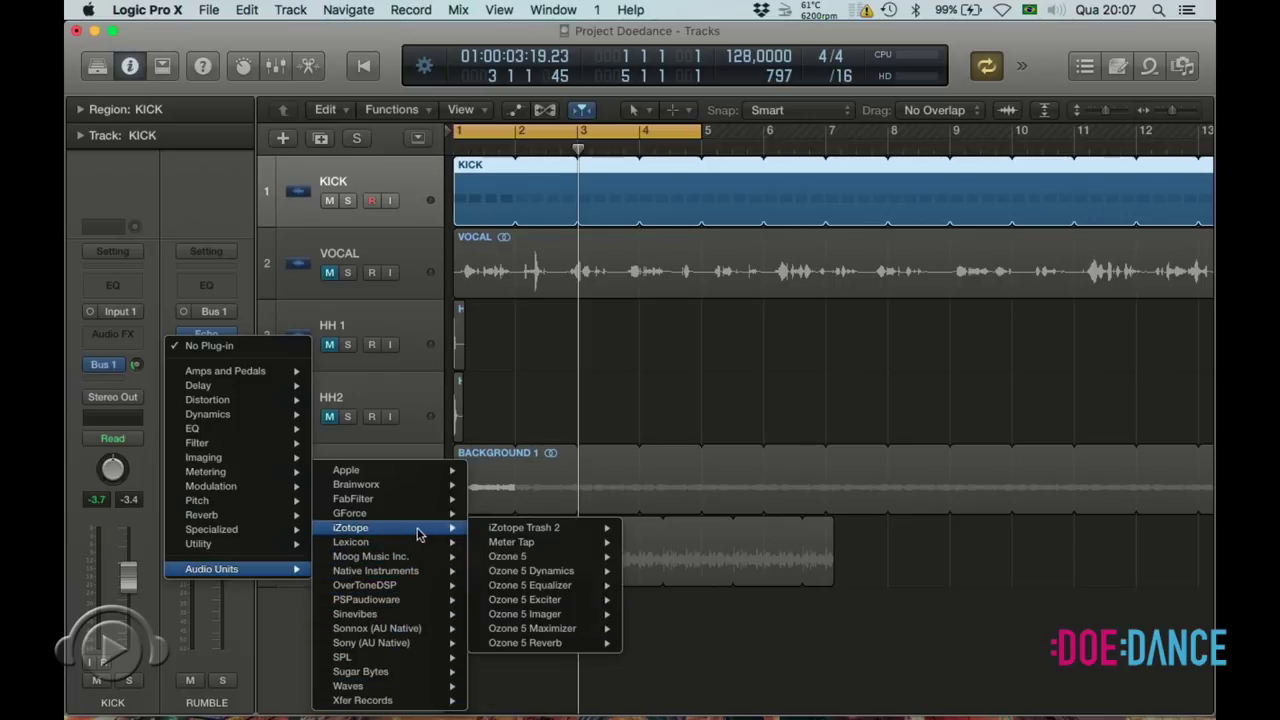
mouse_move(553, 592)
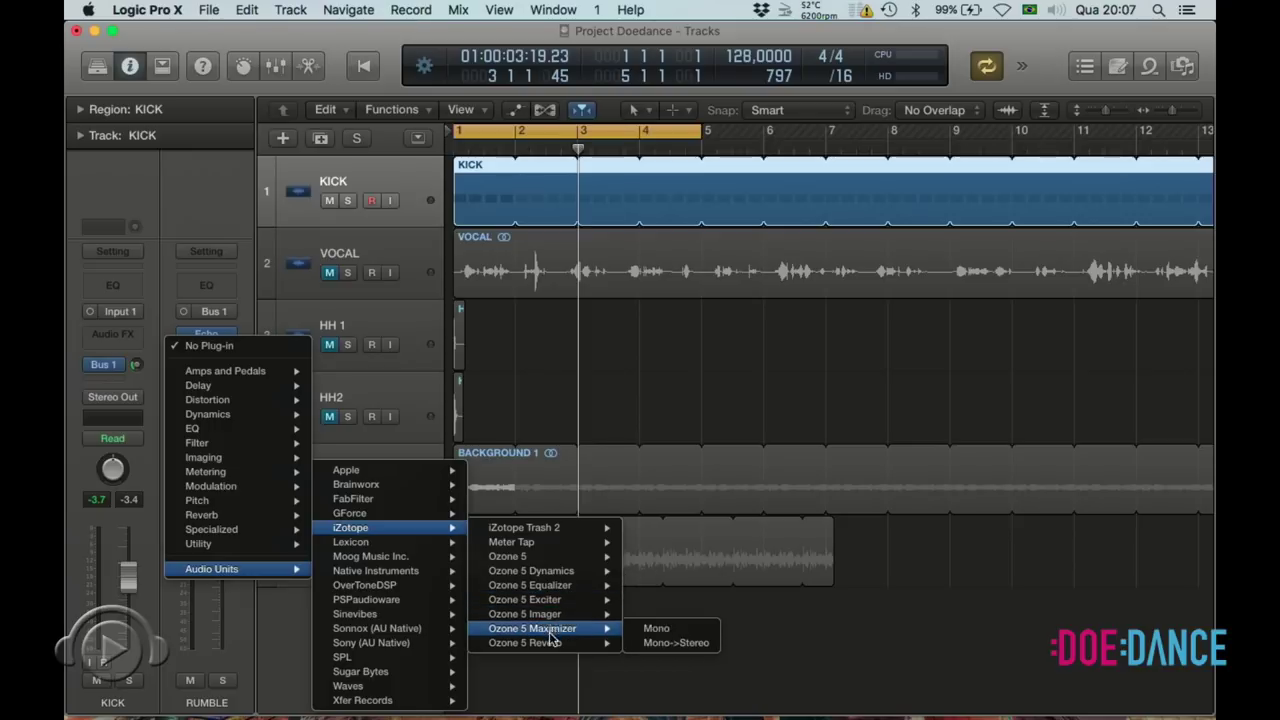
mouse_move(555, 643)
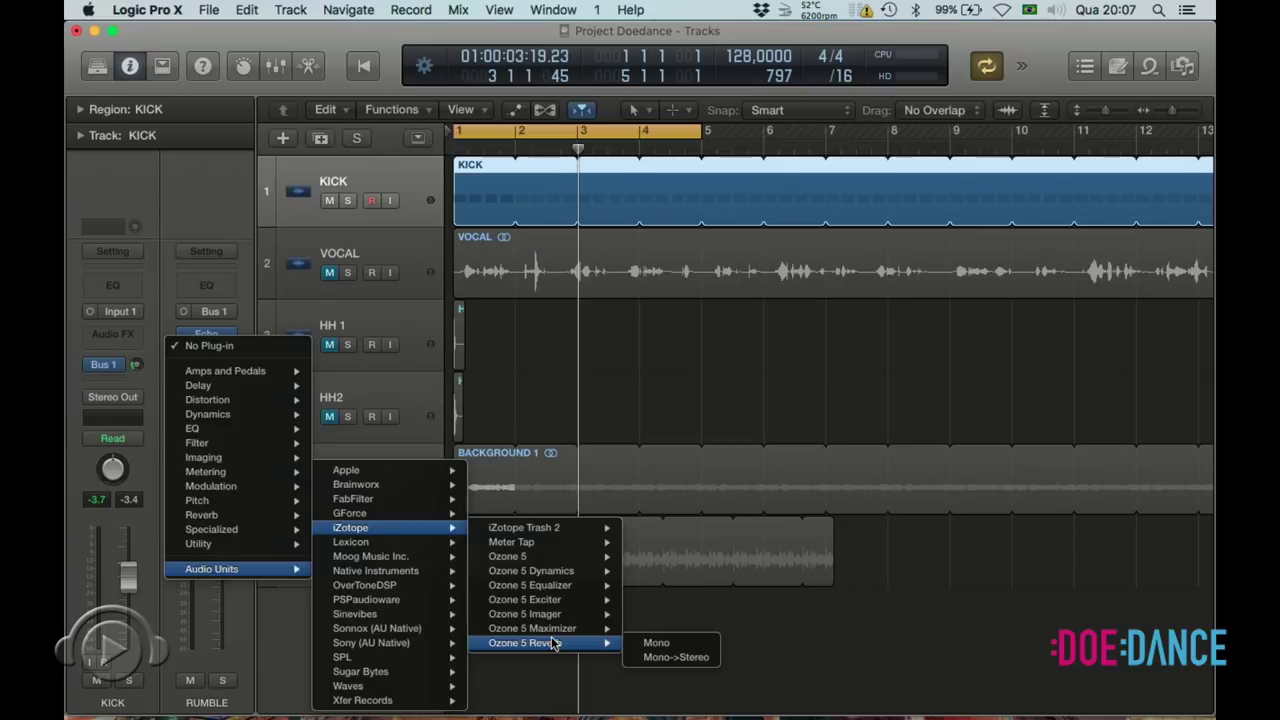
left_click(676, 657)
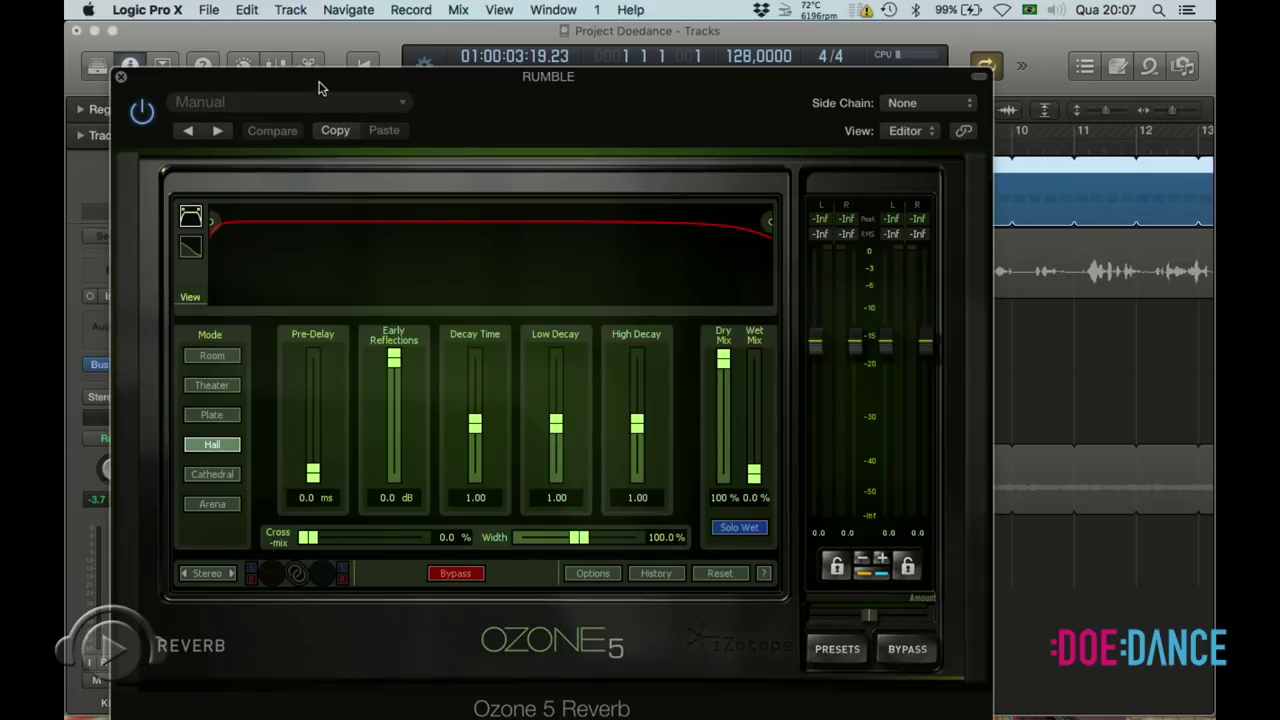
- Move the Ozone 5 Reverb window clear of the channel strips and set its reverb mode to Plate
left_click_drag(317, 83, 531, 96)
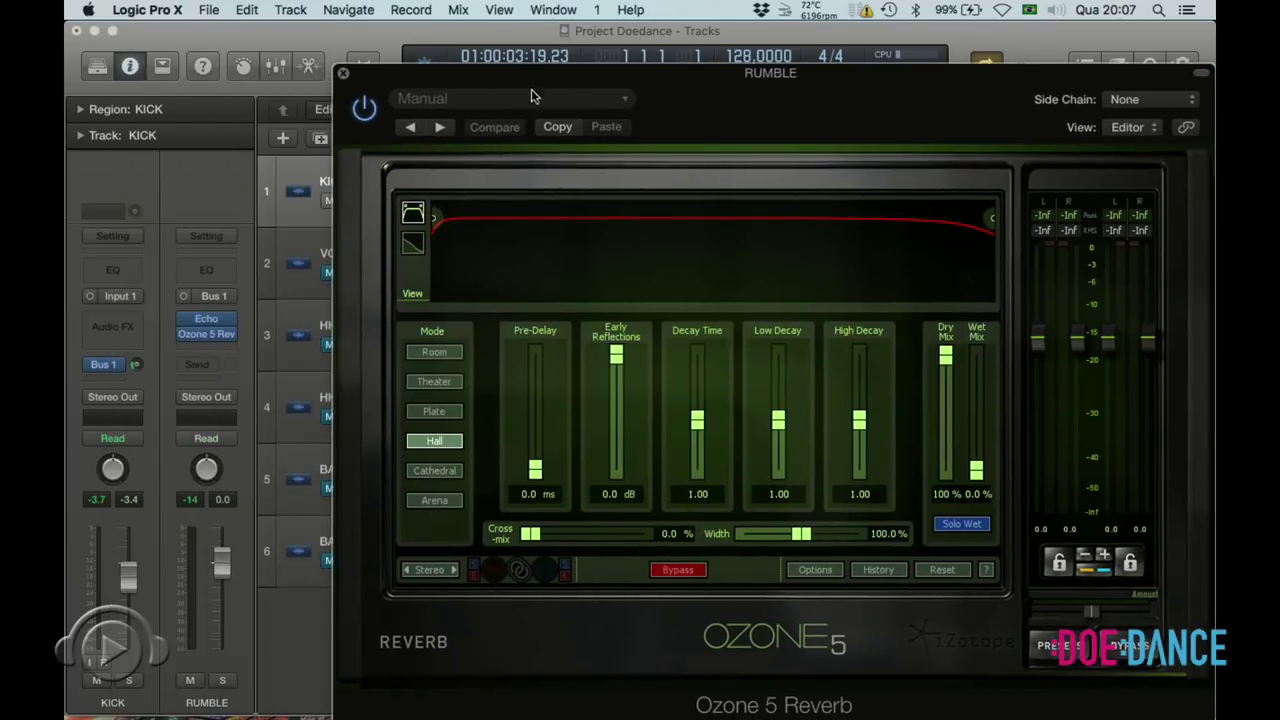
left_click(433, 413)
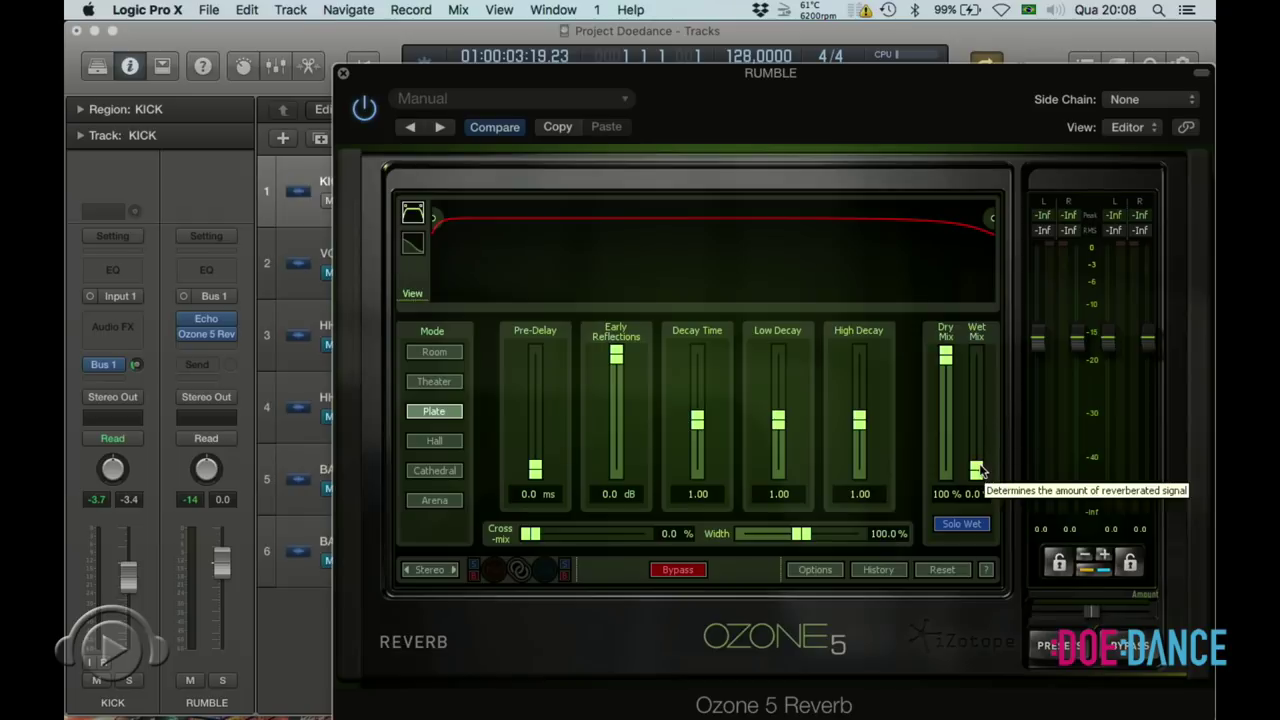
- Set the Ozone 5 Reverb's Wet Mix to 100% and Dry Mix to 62.5% while listening to the loop, and close its window
left_click_drag(977, 471, 965, 312)
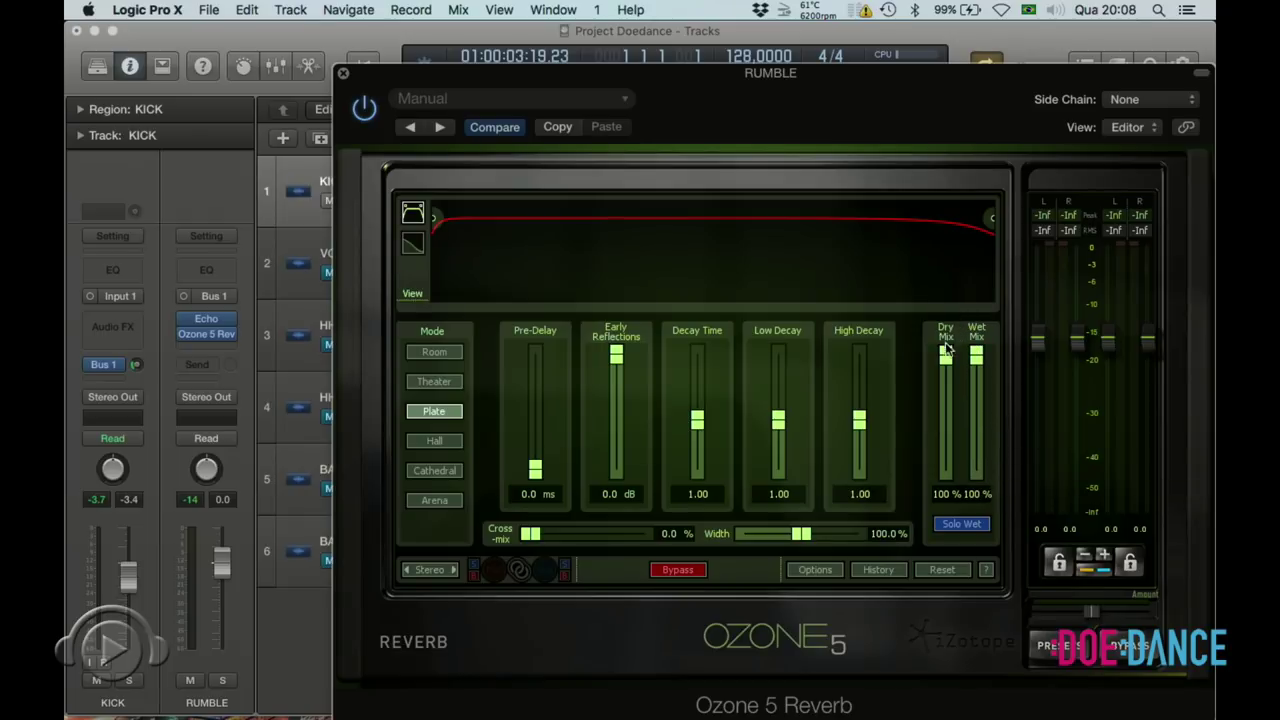
left_click_drag(940, 362, 944, 472)
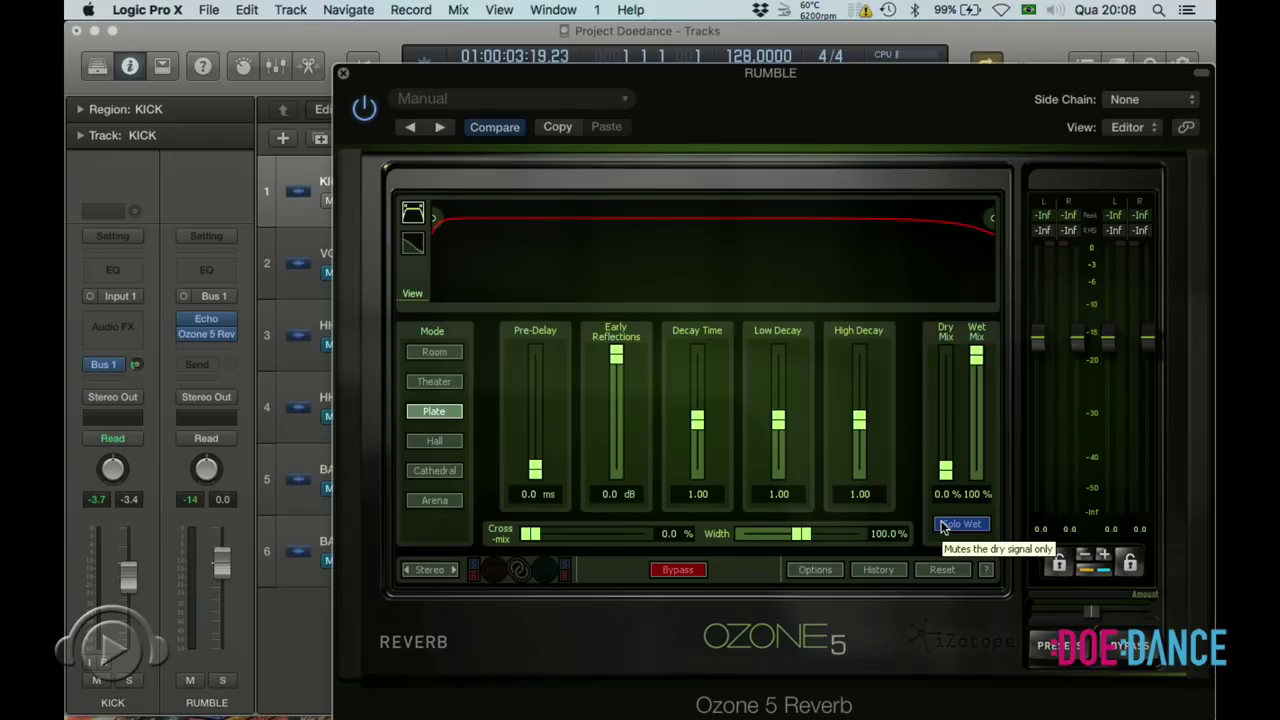
key("space")
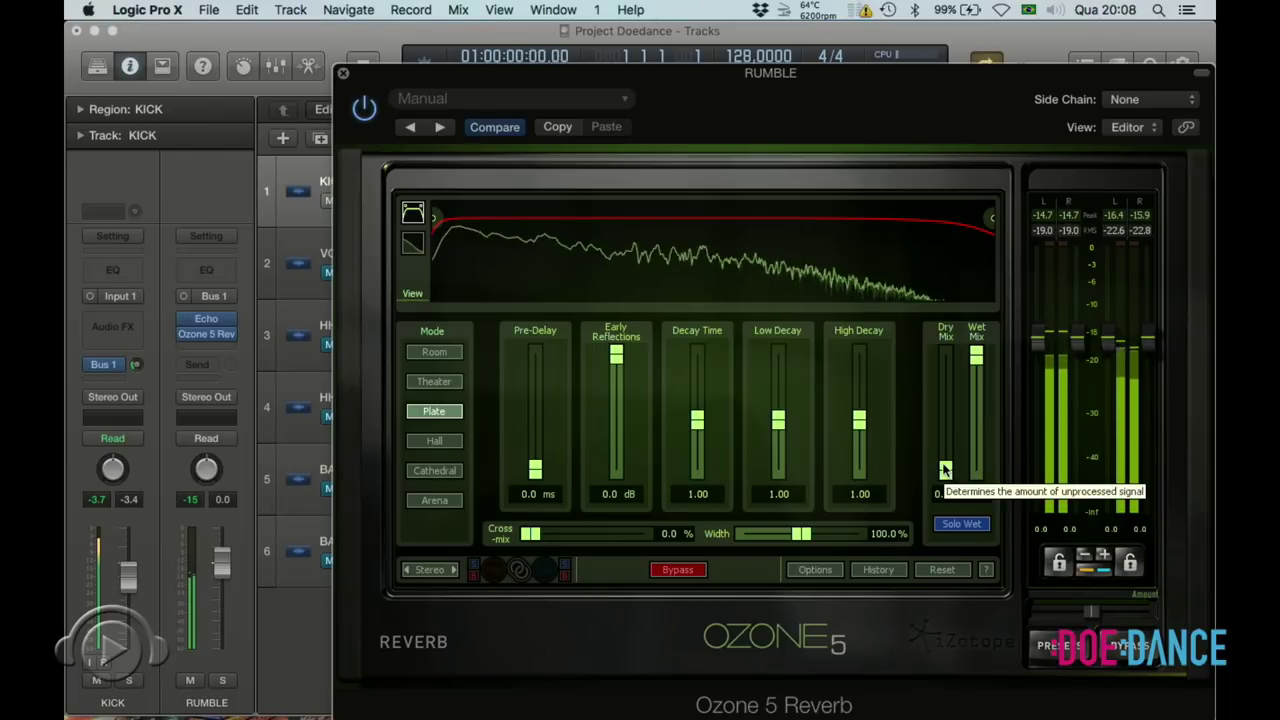
left_click_drag(945, 467, 947, 410)
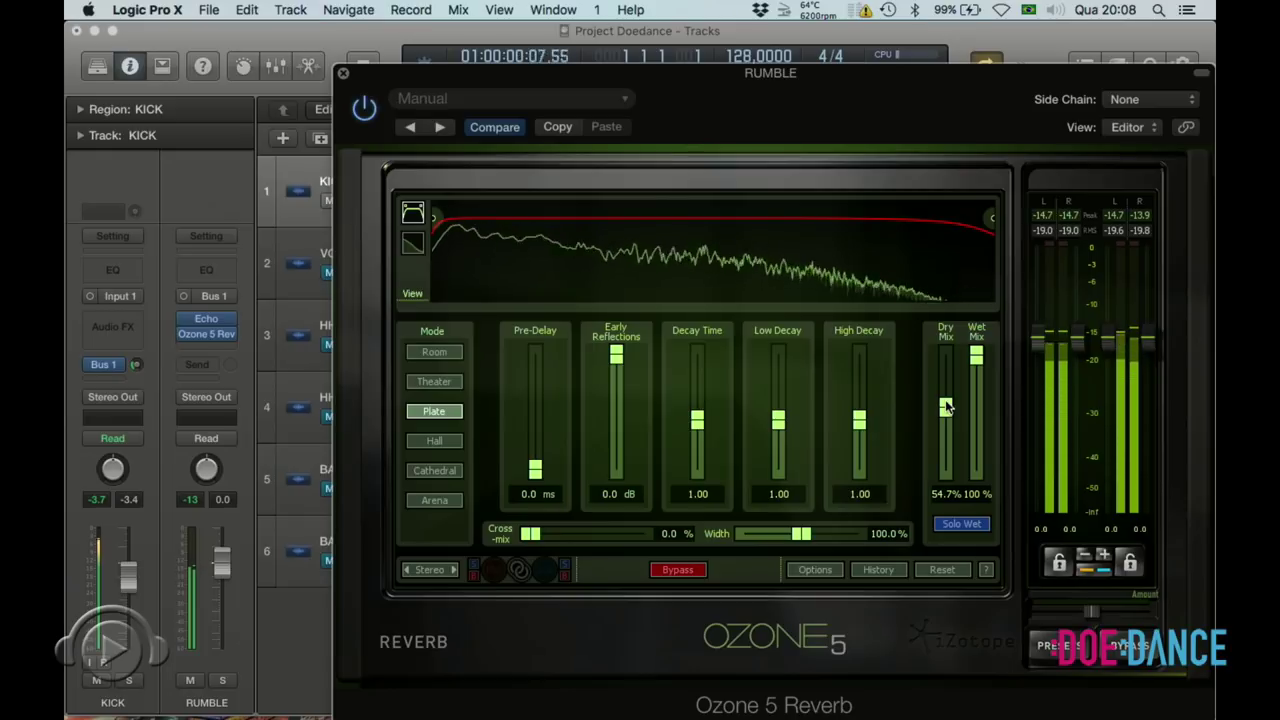
left_click_drag(947, 407, 947, 401)
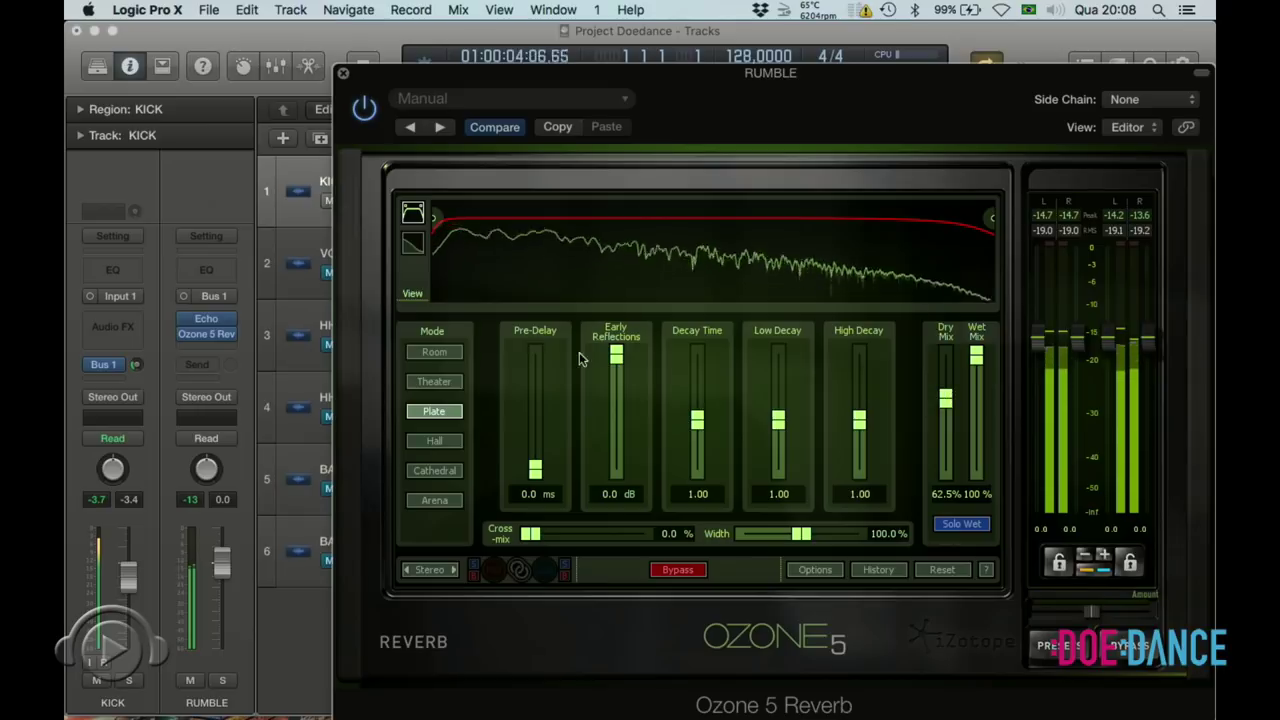
left_click(342, 72)
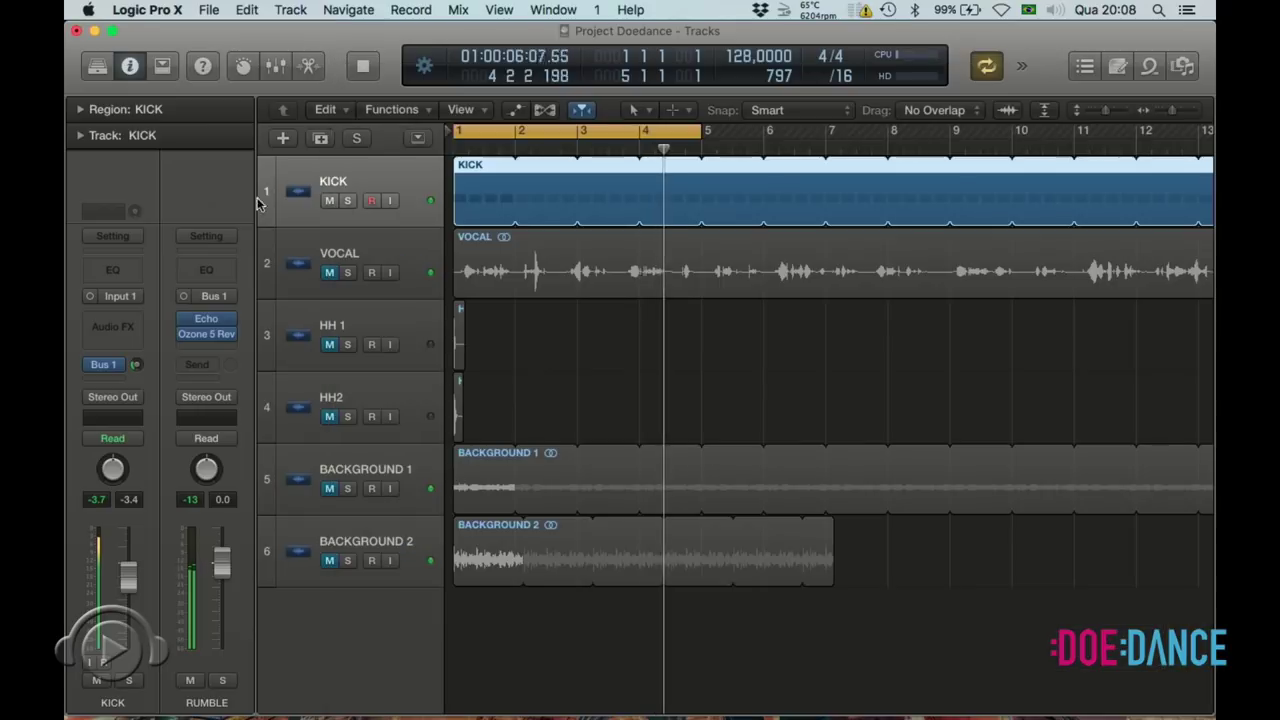
- Insert a stereo Distortion effect after the Ozone 5 Reverb on the RUMBLE channel
left_click(196, 350)
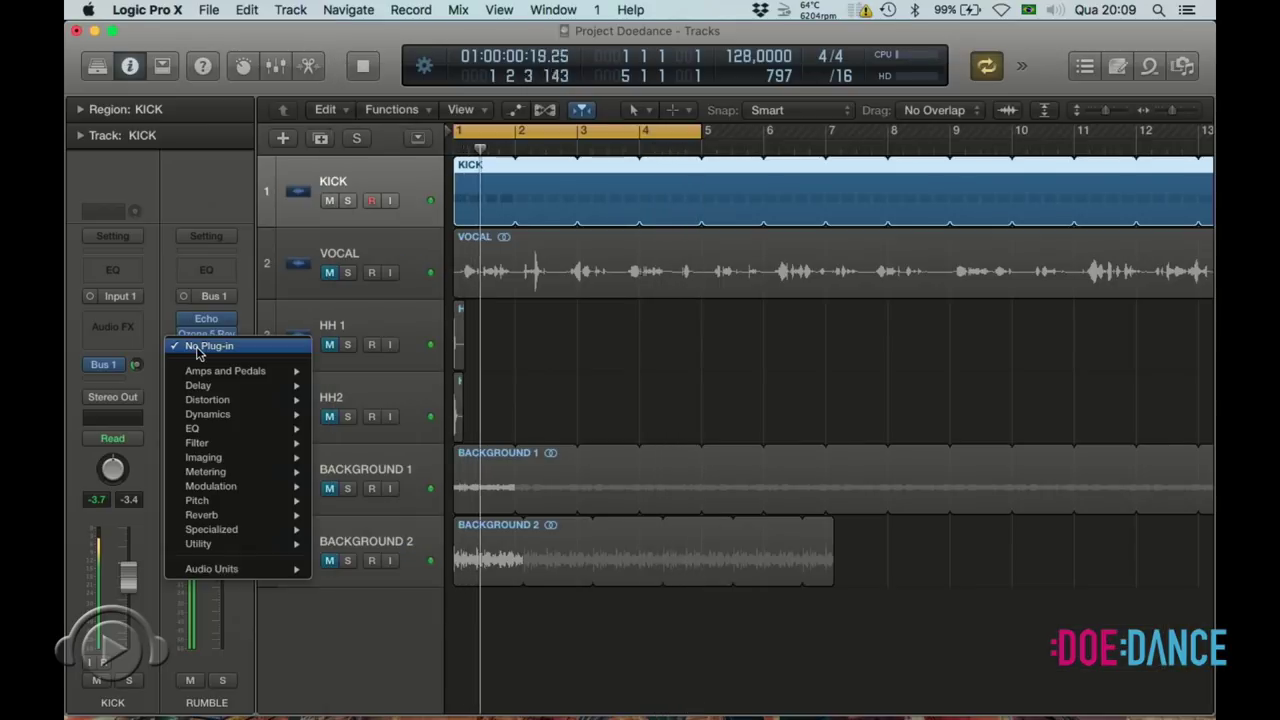
mouse_move(226, 404)
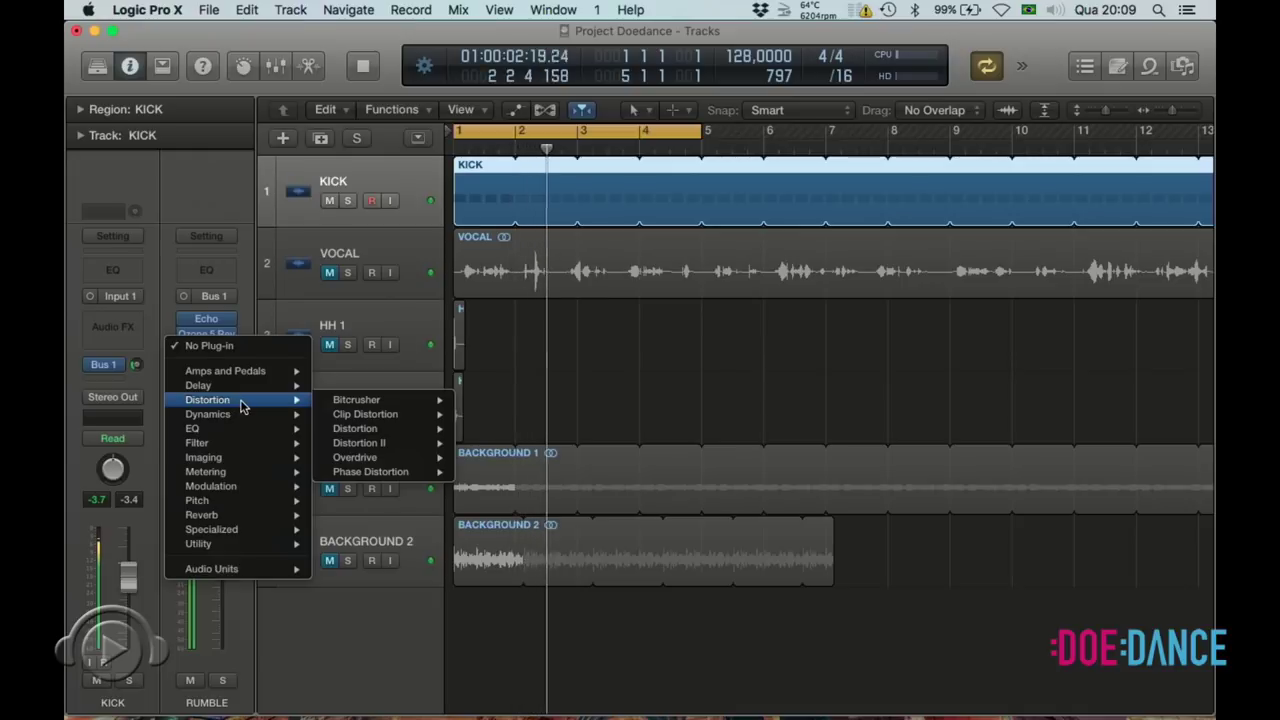
mouse_move(345, 400)
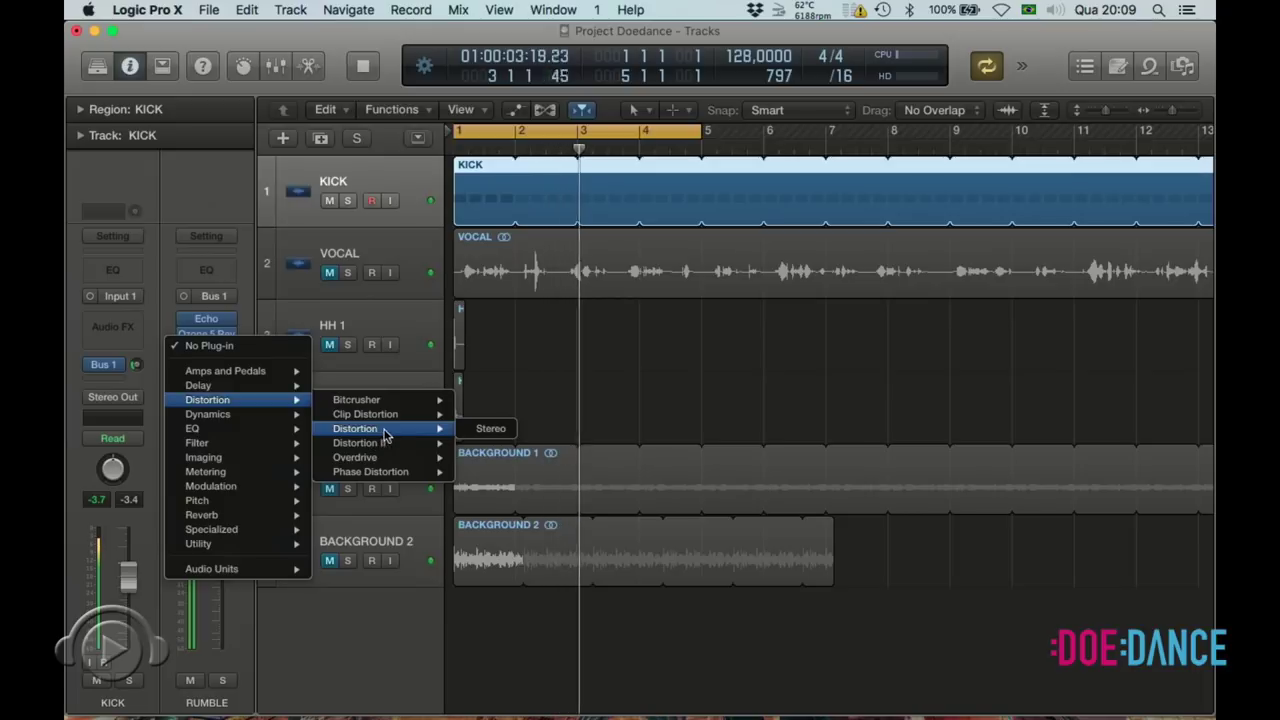
left_click(489, 429)
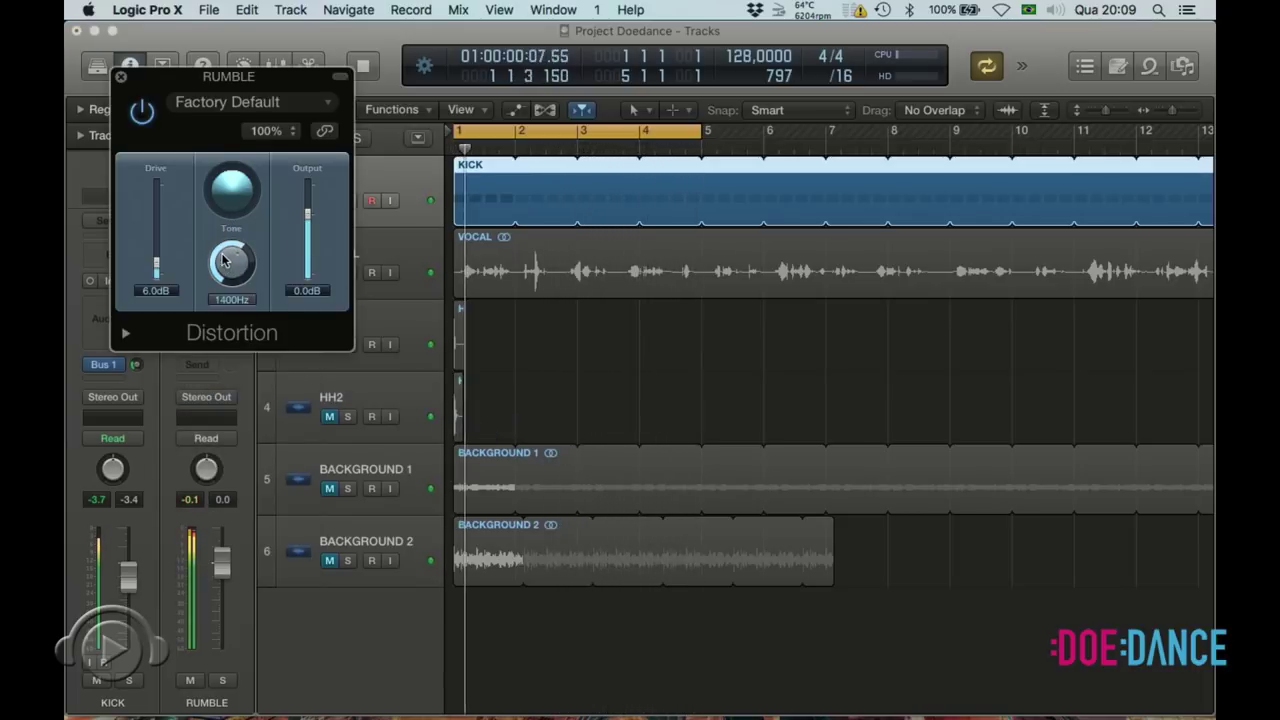
- Raise the Distortion's Drive to 10.0 dB and close its window
left_click_drag(228, 264, 229, 252)
left_click_drag(156, 267, 156, 261)
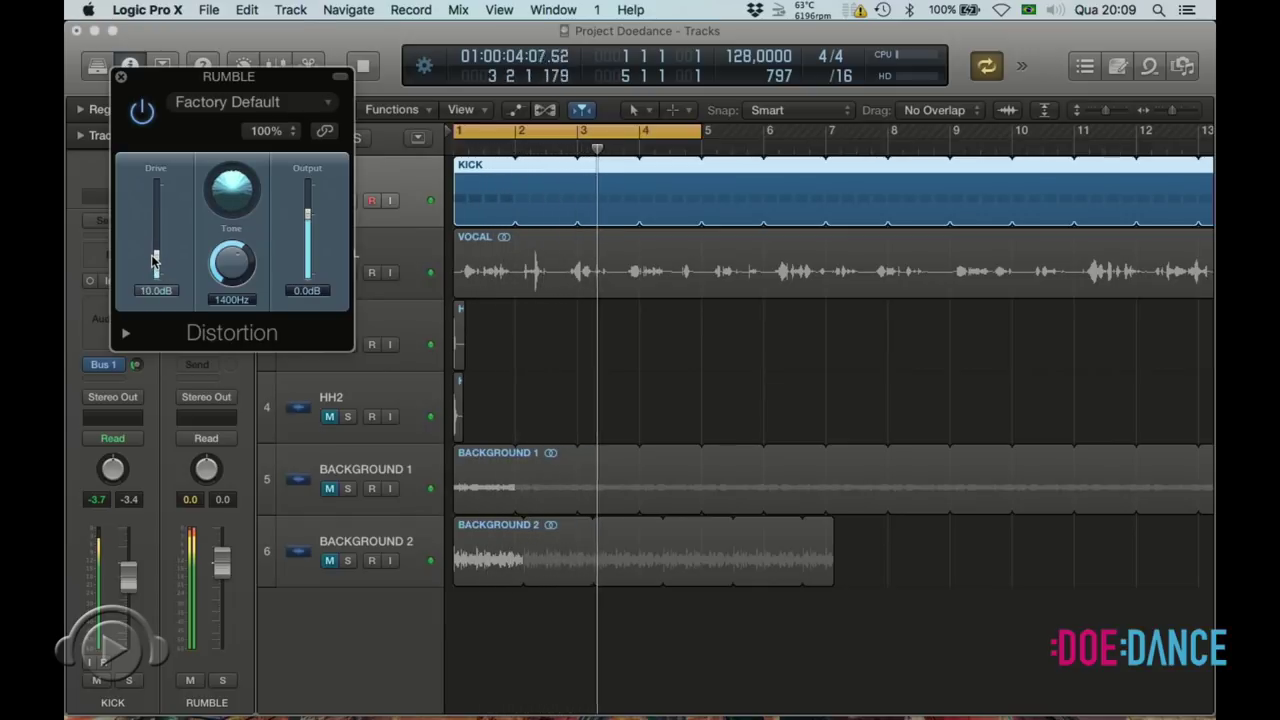
left_click(119, 77)
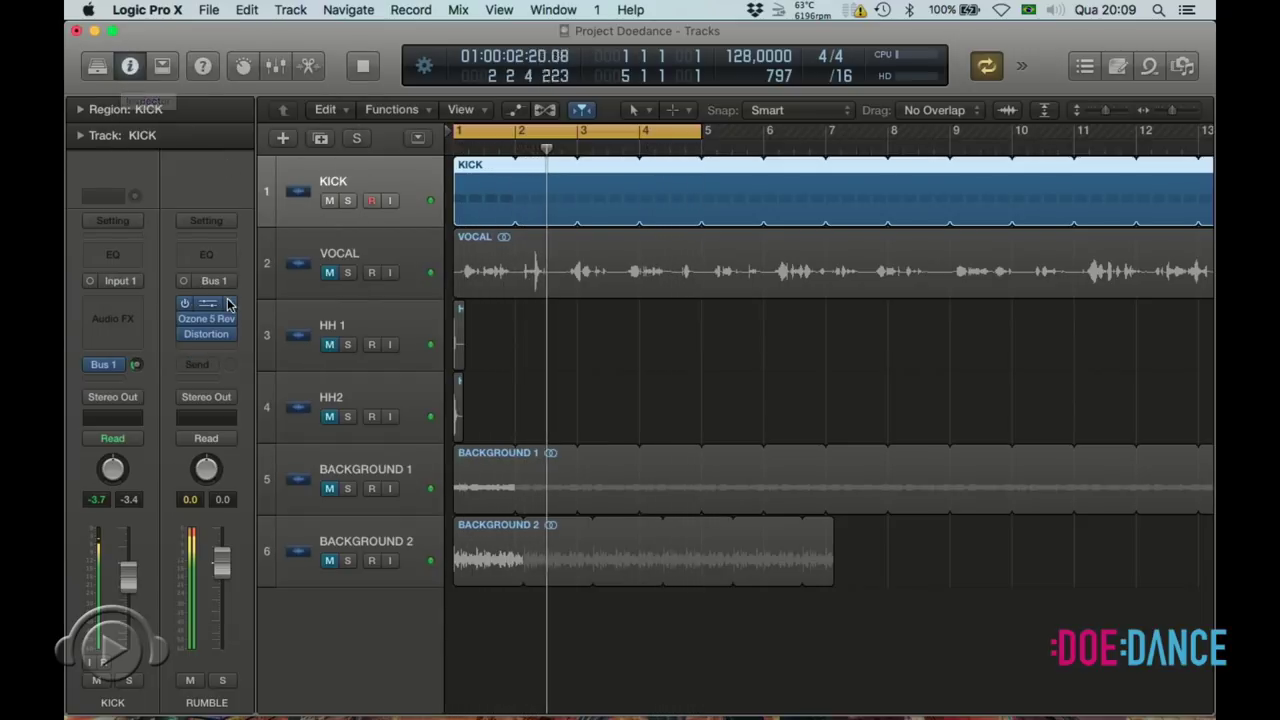
- Insert the FabFilter Pro-Q 2 equalizer after the Distortion on the RUMBLE channel
left_click(208, 347)
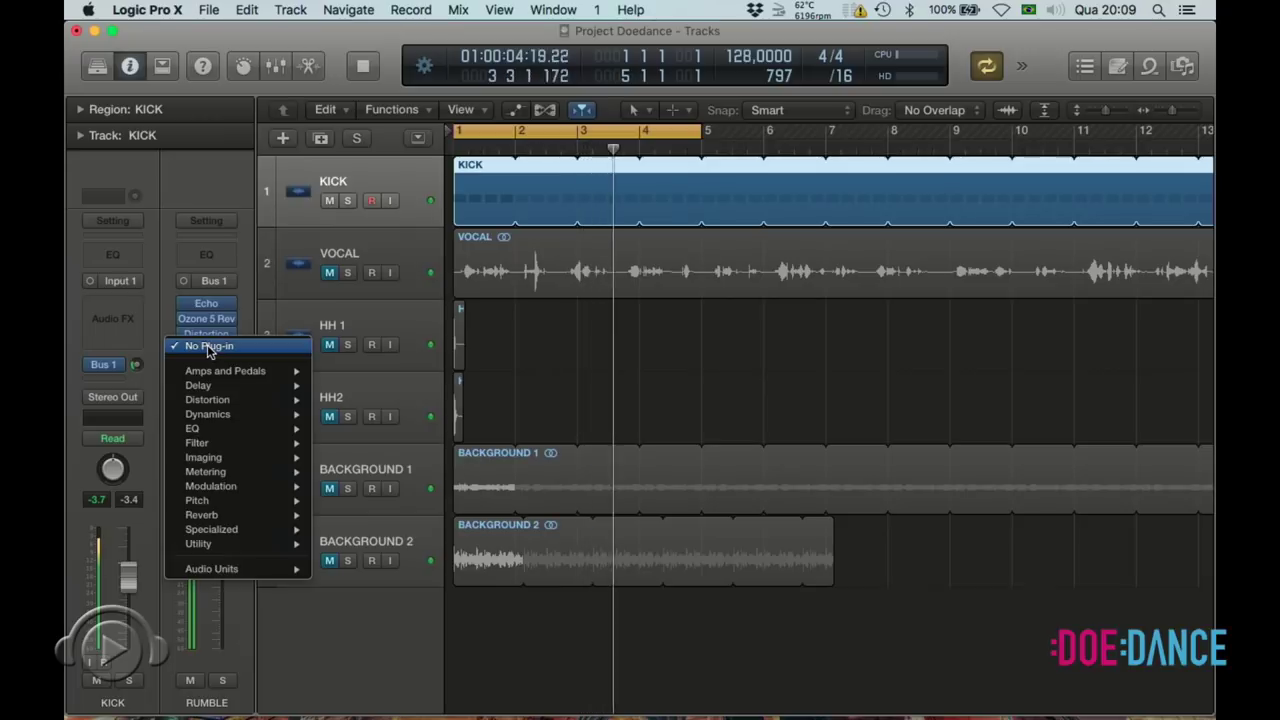
mouse_move(225, 432)
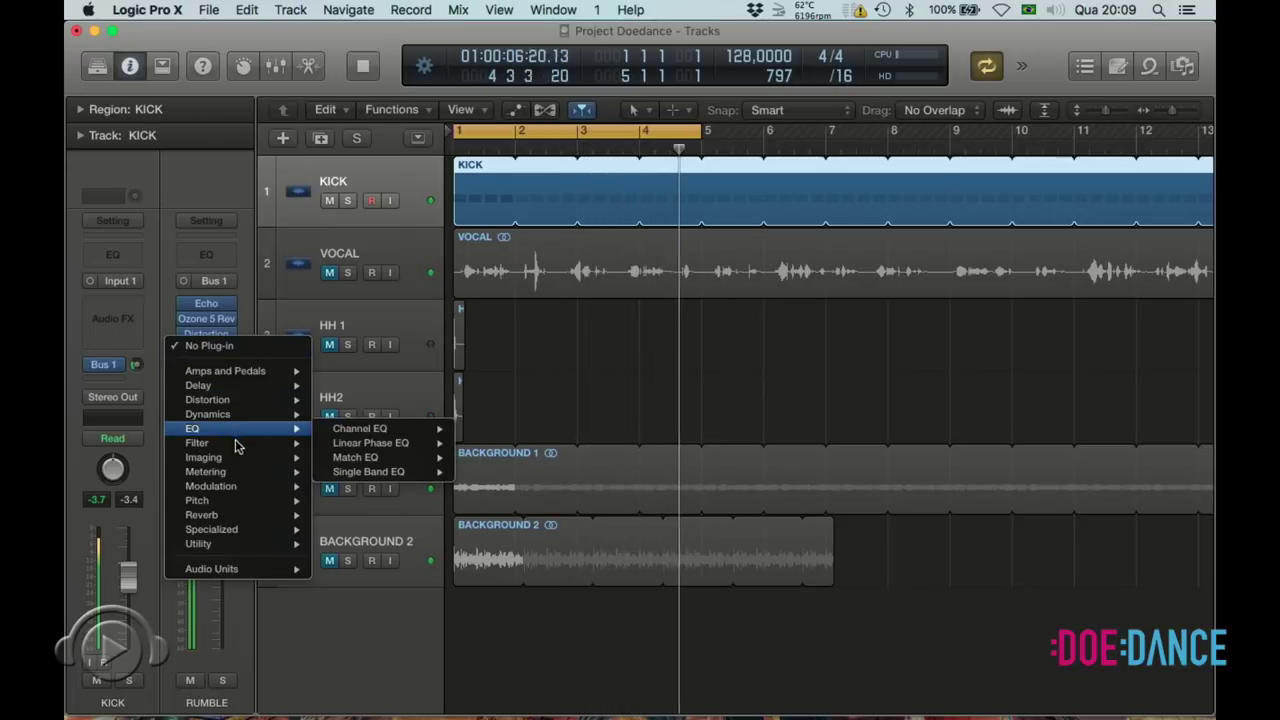
mouse_move(251, 568)
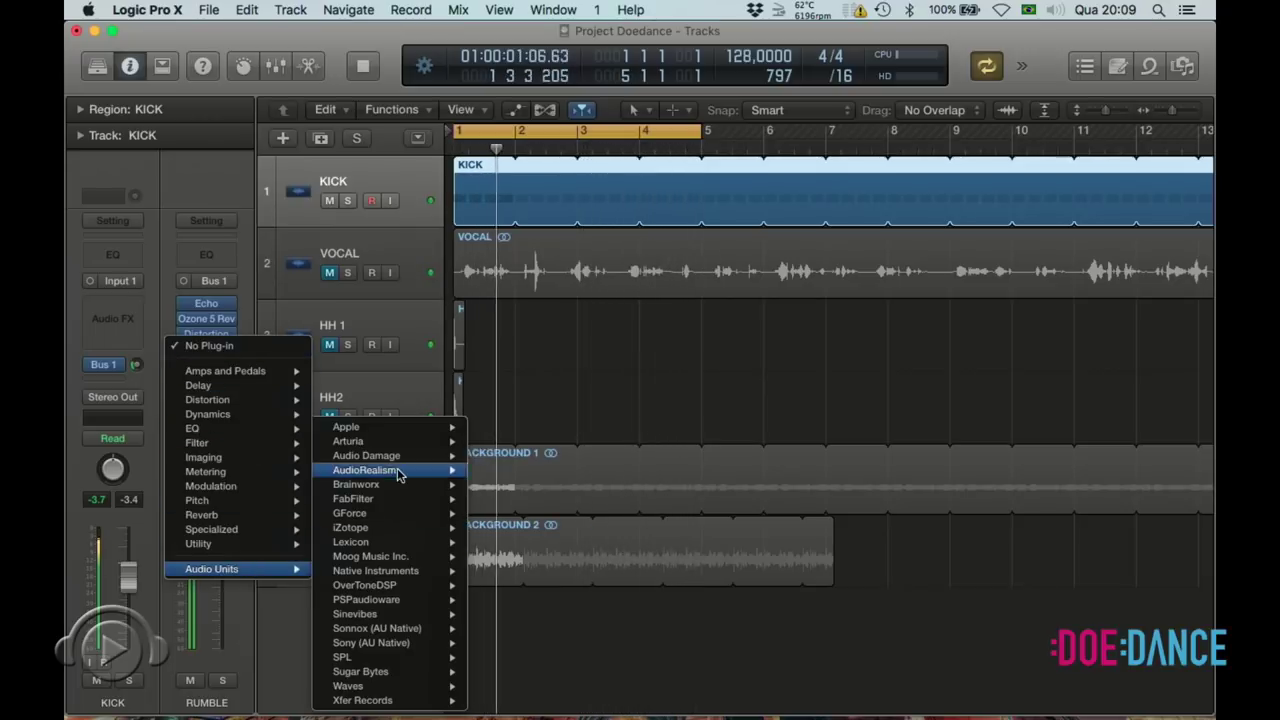
mouse_move(391, 499)
mouse_move(540, 571)
left_click(634, 571)
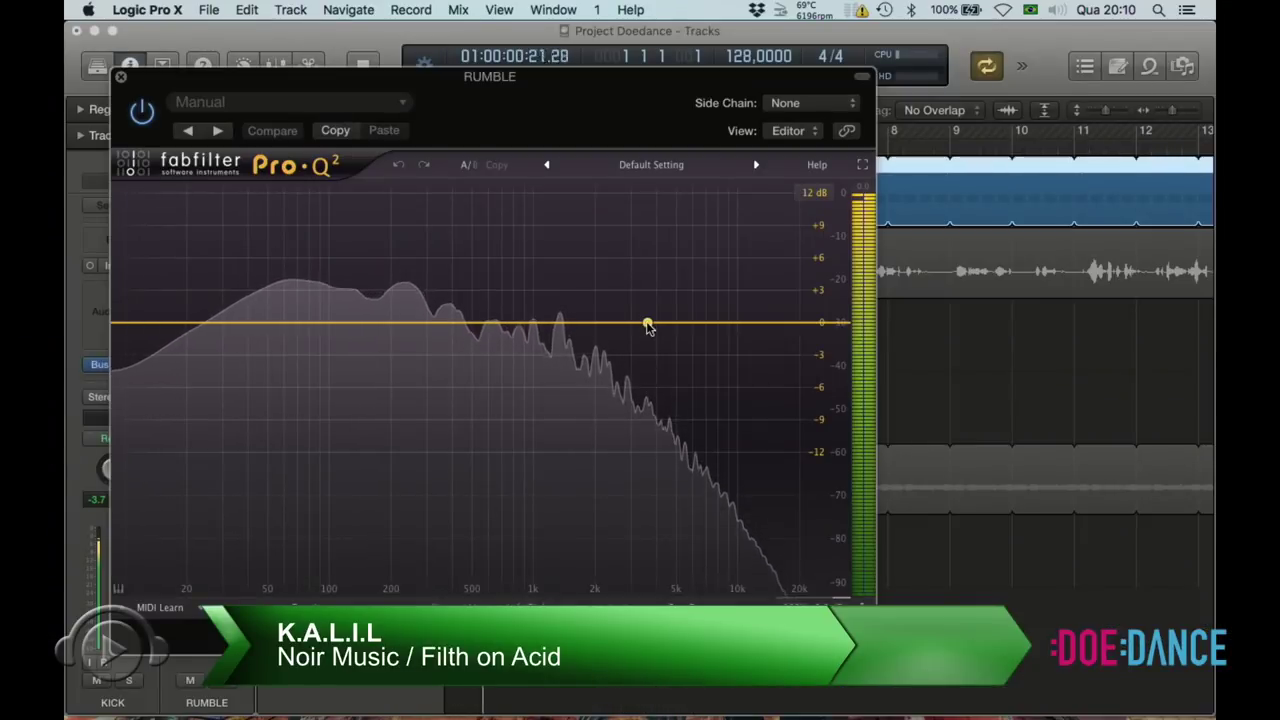
- Add an EQ band at about 3.5 kHz in Pro-Q 2 and change its shape to High Cut
left_click_drag(648, 327, 645, 339)
right_click(645, 339)
mouse_move(690, 366)
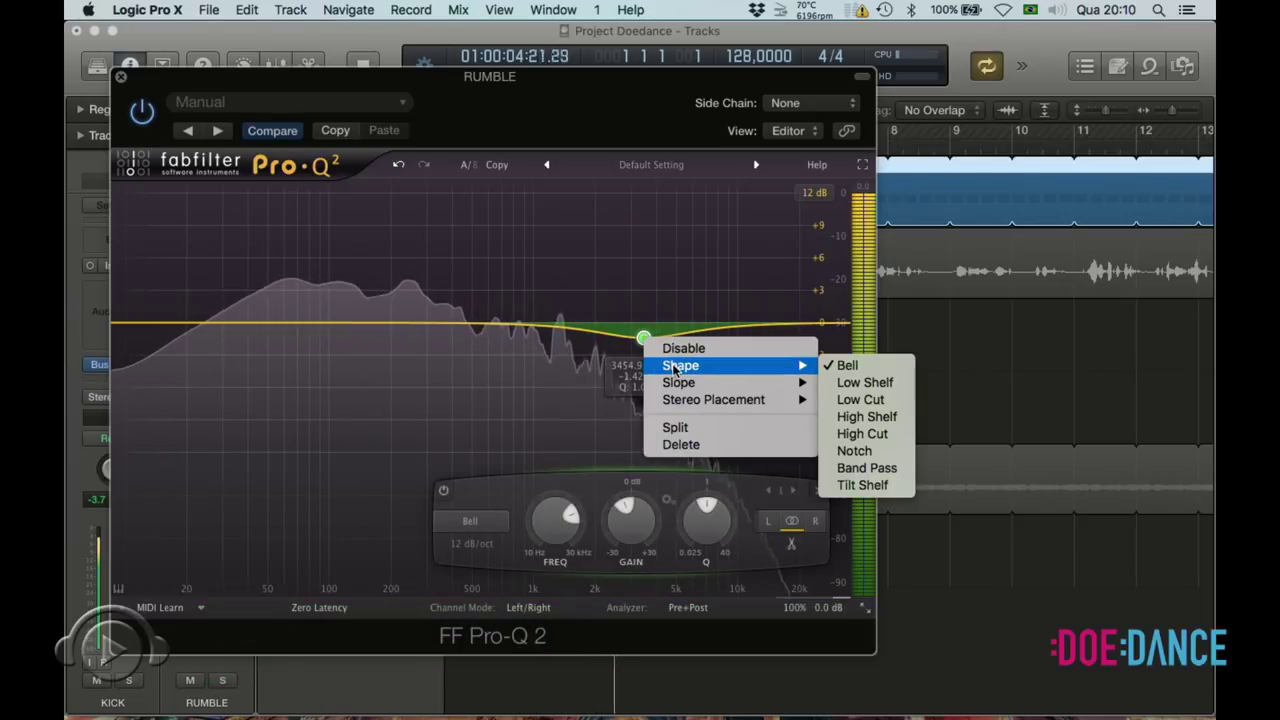
left_click(862, 434)
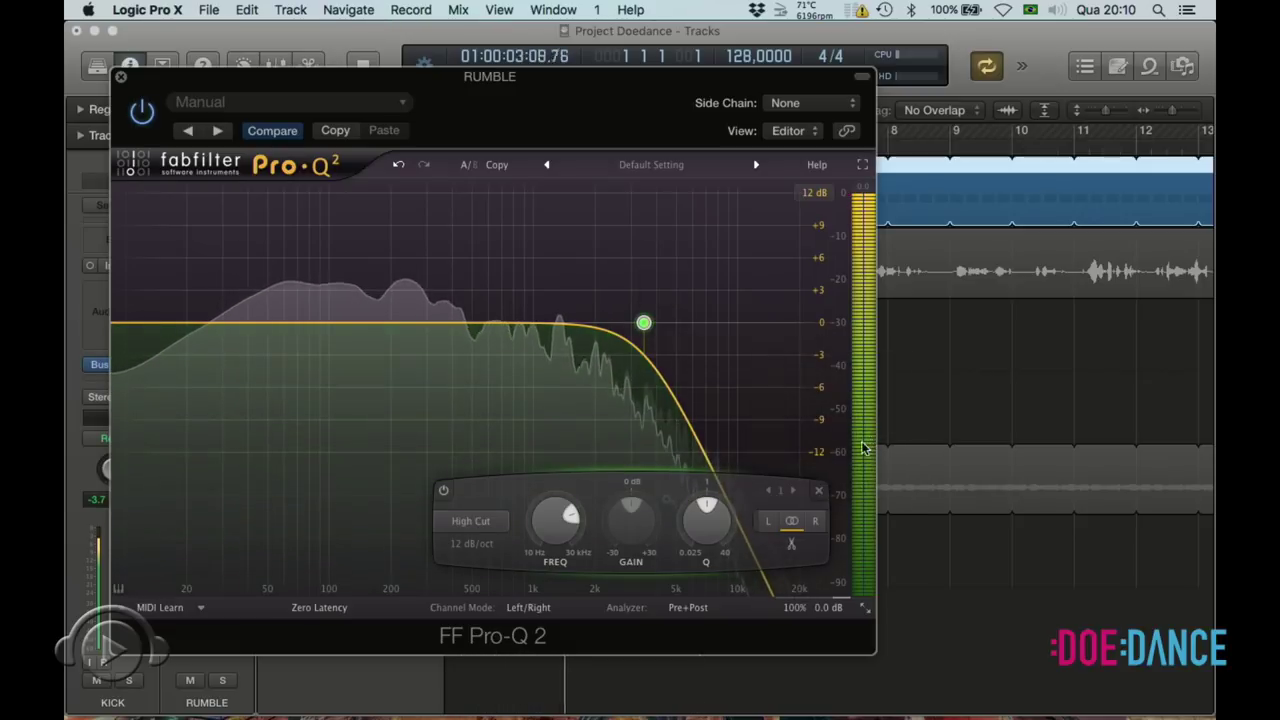
- Set the high-cut band's slope to 48 dB/oct and lower its frequency to just above 200 Hz
mouse_move(557, 530)
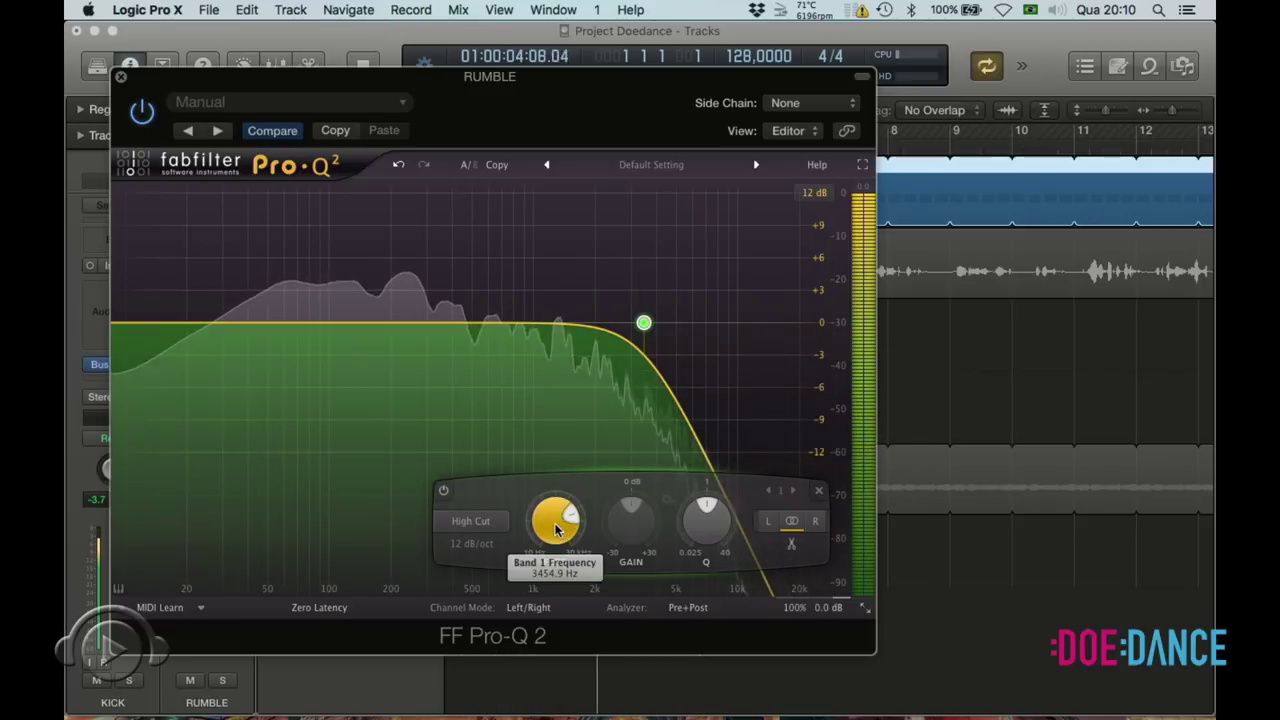
left_click(472, 543)
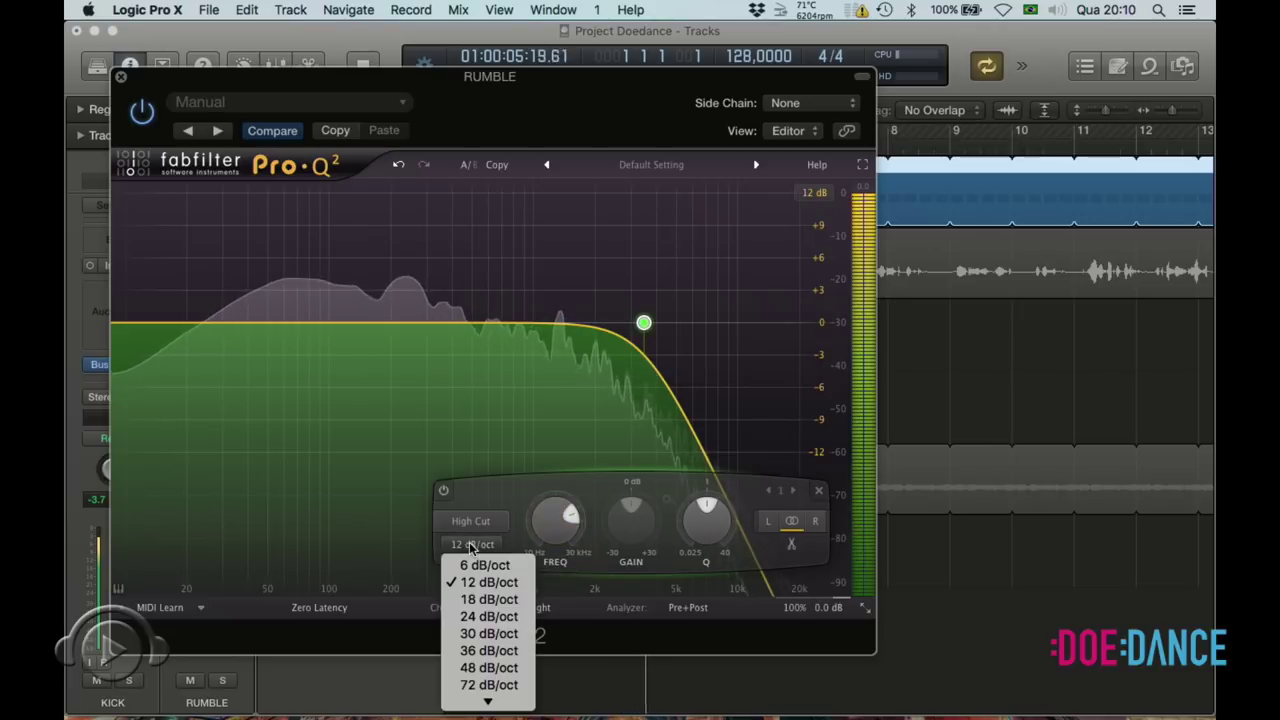
left_click(478, 669)
mouse_move(650, 318)
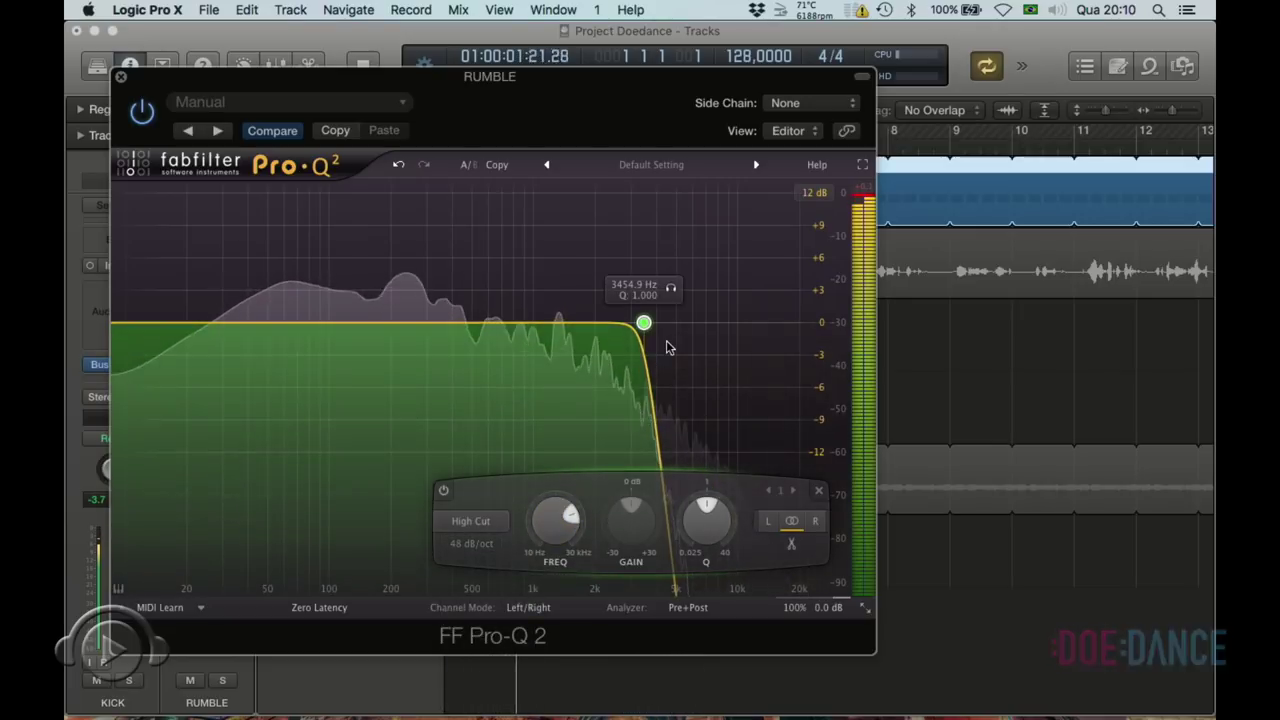
left_click_drag(636, 325, 409, 340)
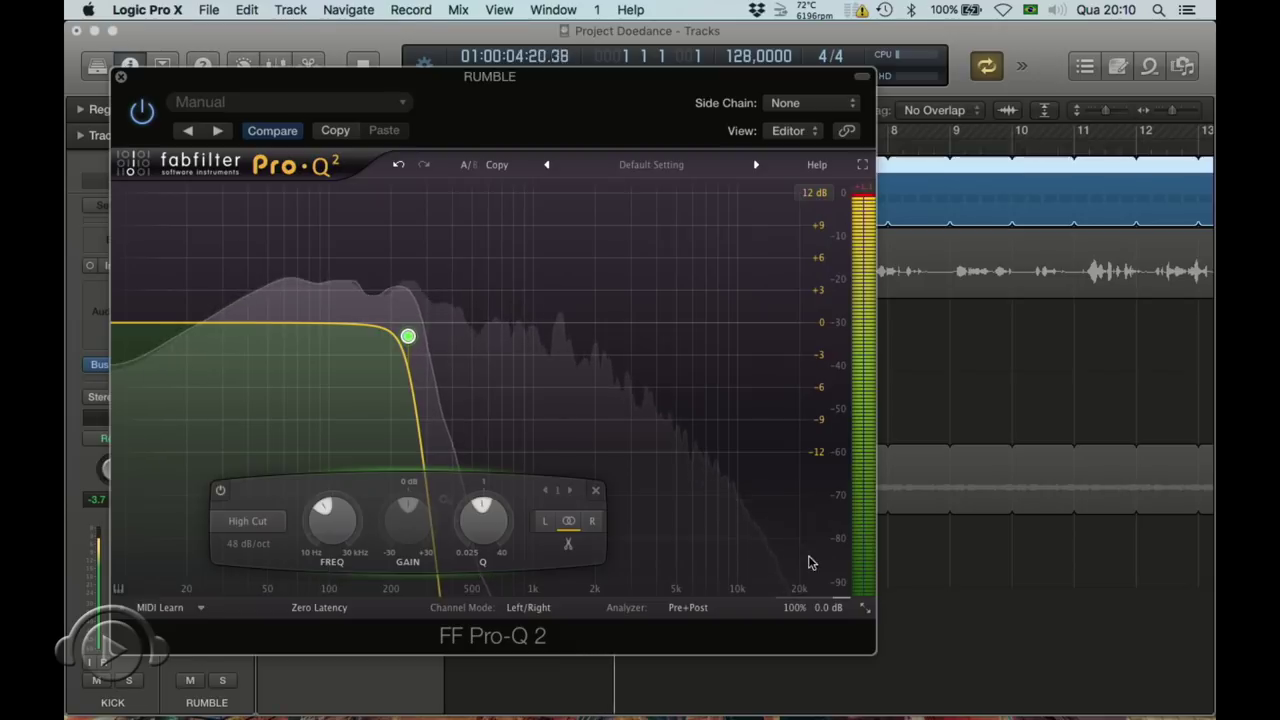
- Move the Pro-Q 2 window clear of the channel strips, lower its Output Level slightly to stop the clipping, and close it
mouse_move(828, 608)
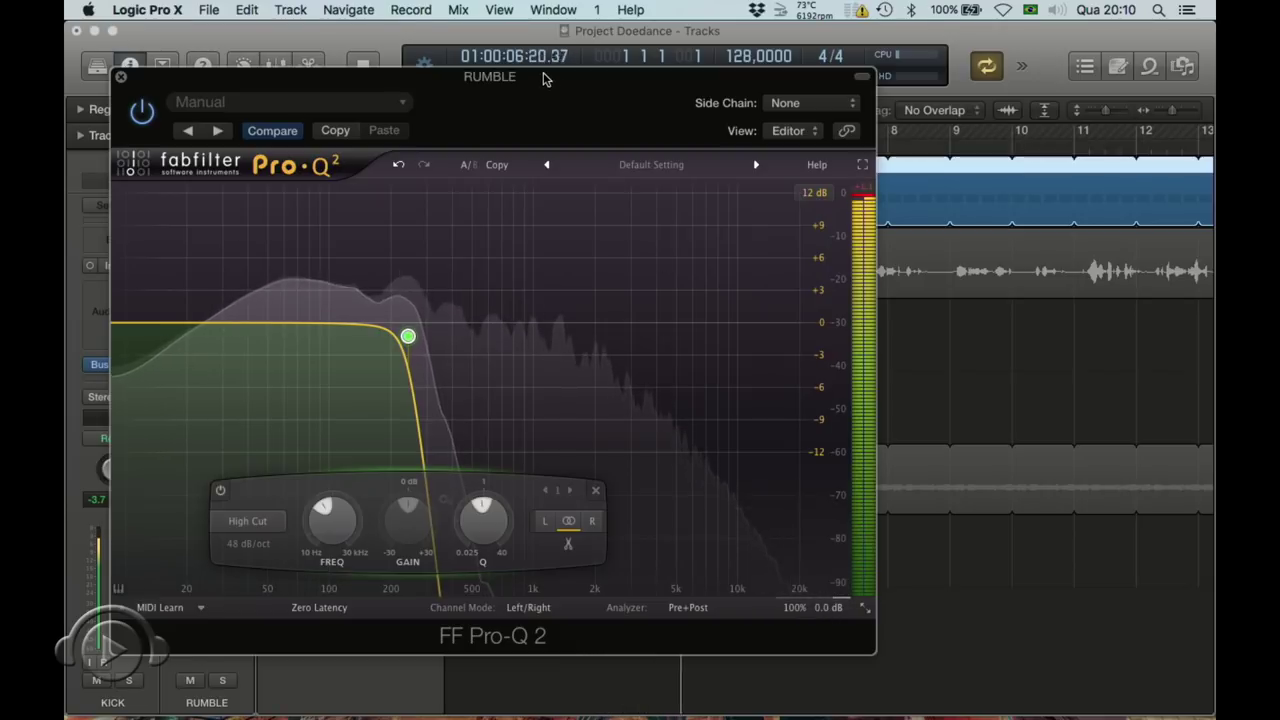
left_click_drag(543, 79, 841, 73)
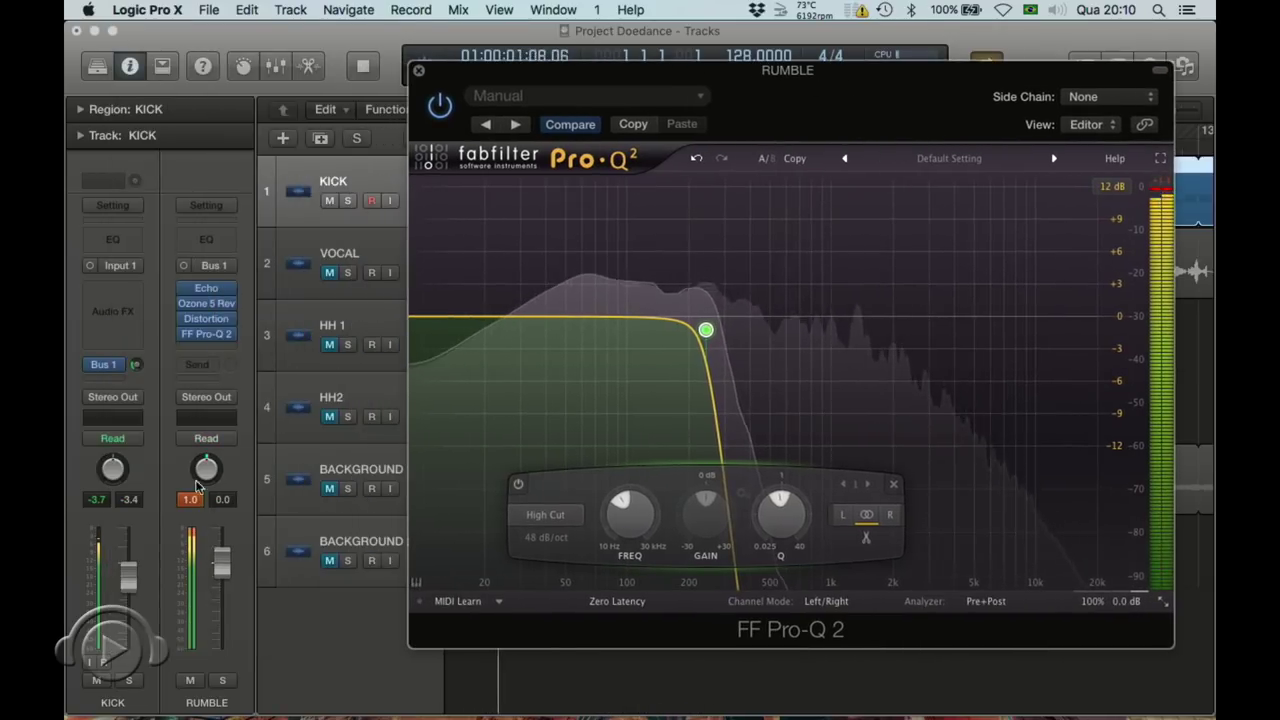
mouse_move(1093, 598)
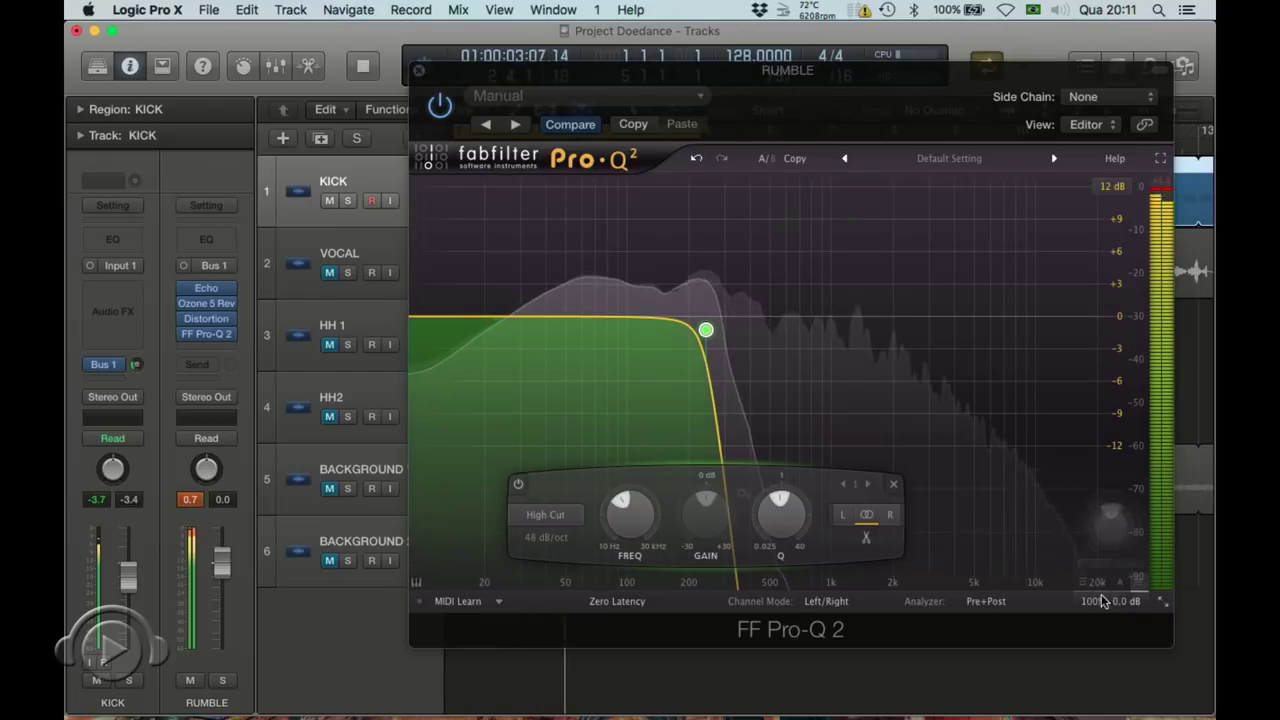
mouse_move(1105, 530)
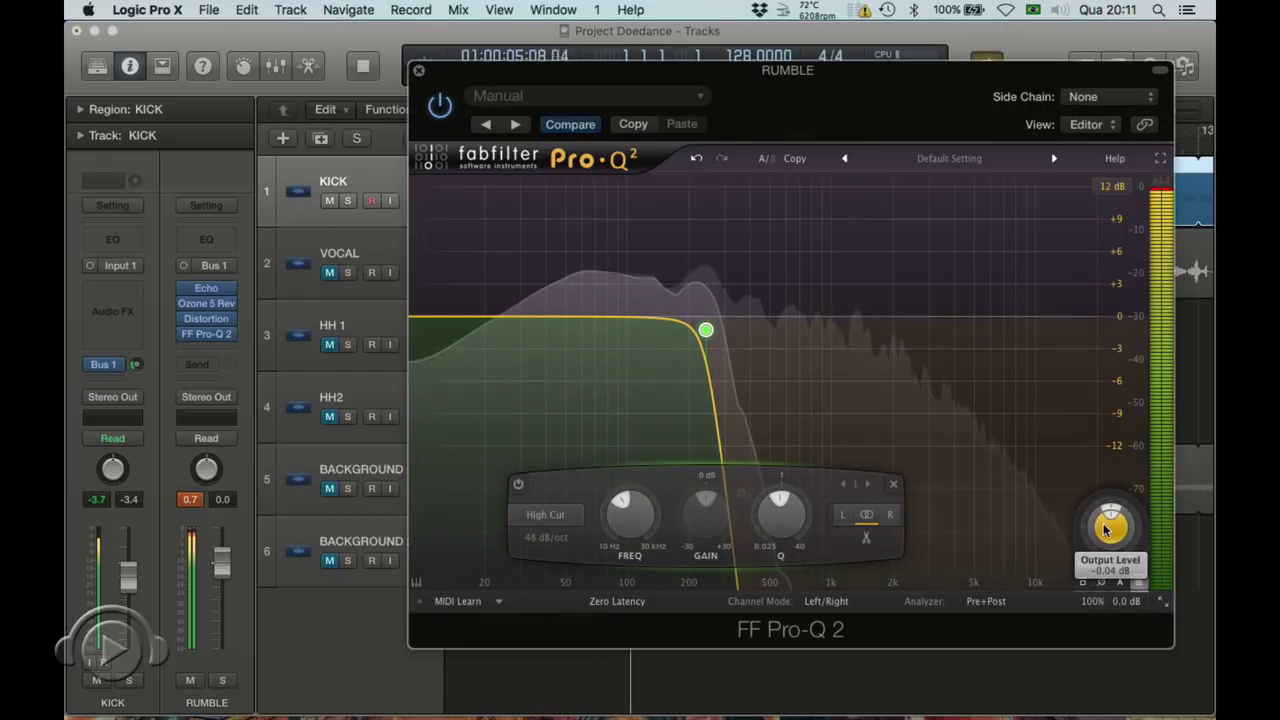
left_click_drag(1105, 531, 1105, 545)
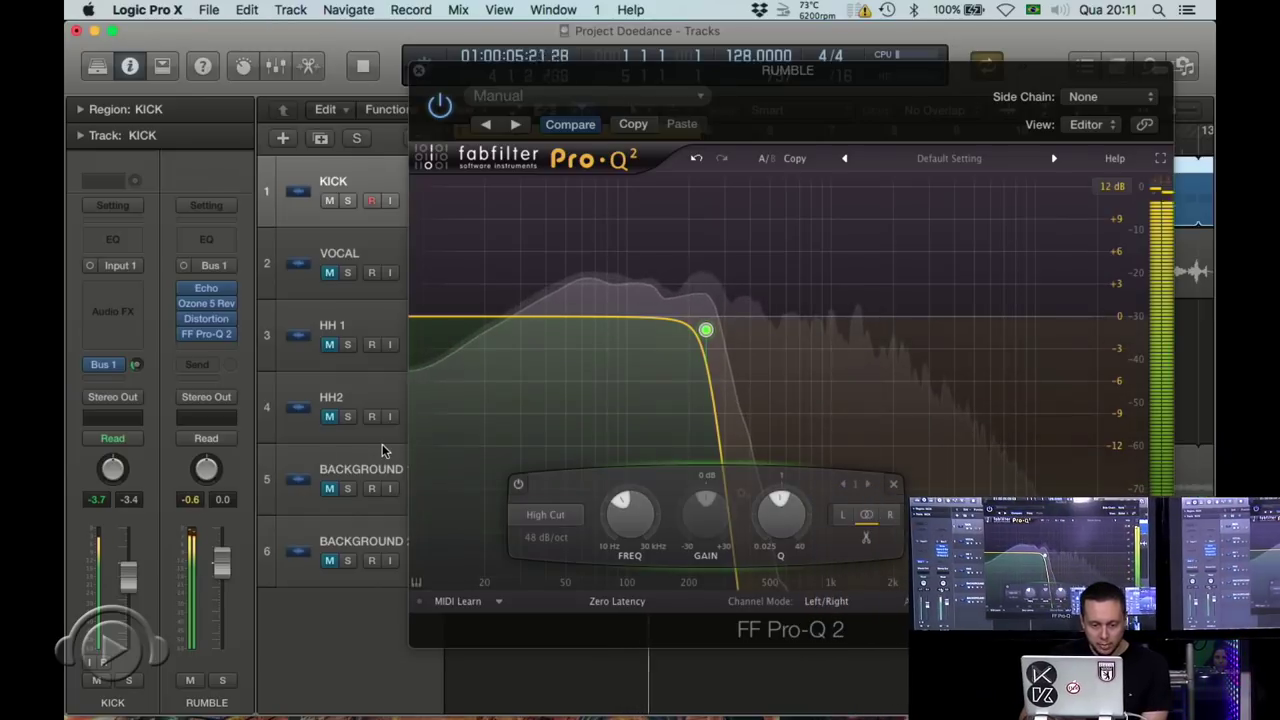
key("space")
left_click(420, 70)
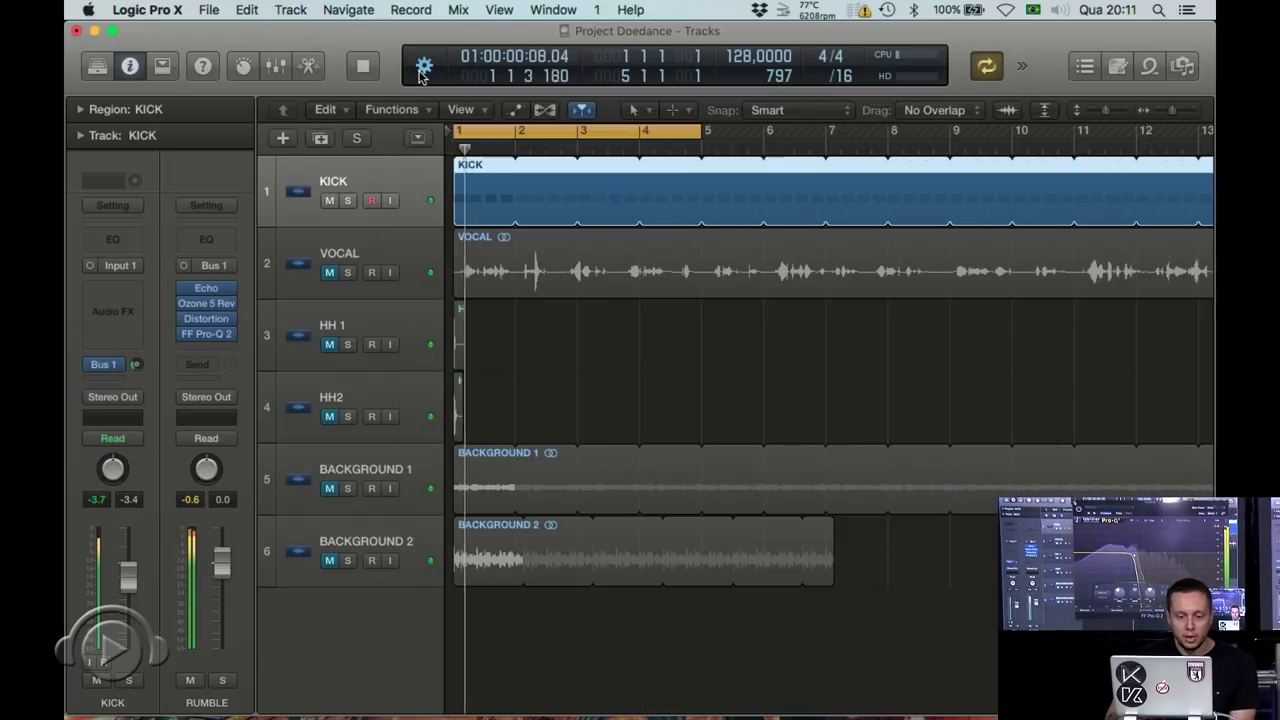
key("space")
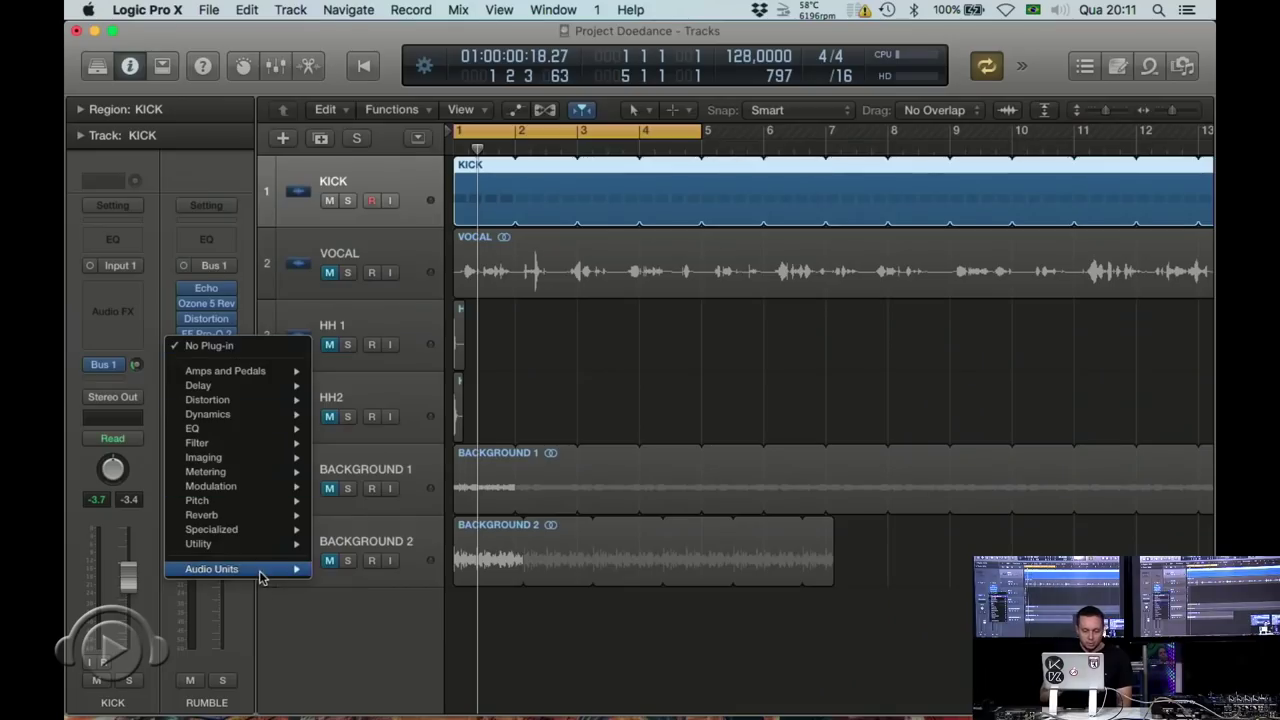
- Insert the stereo Xfer Records LFOTool after Pro-Q 2 on the RUMBLE channel
mouse_move(260, 577)
mouse_move(387, 705)
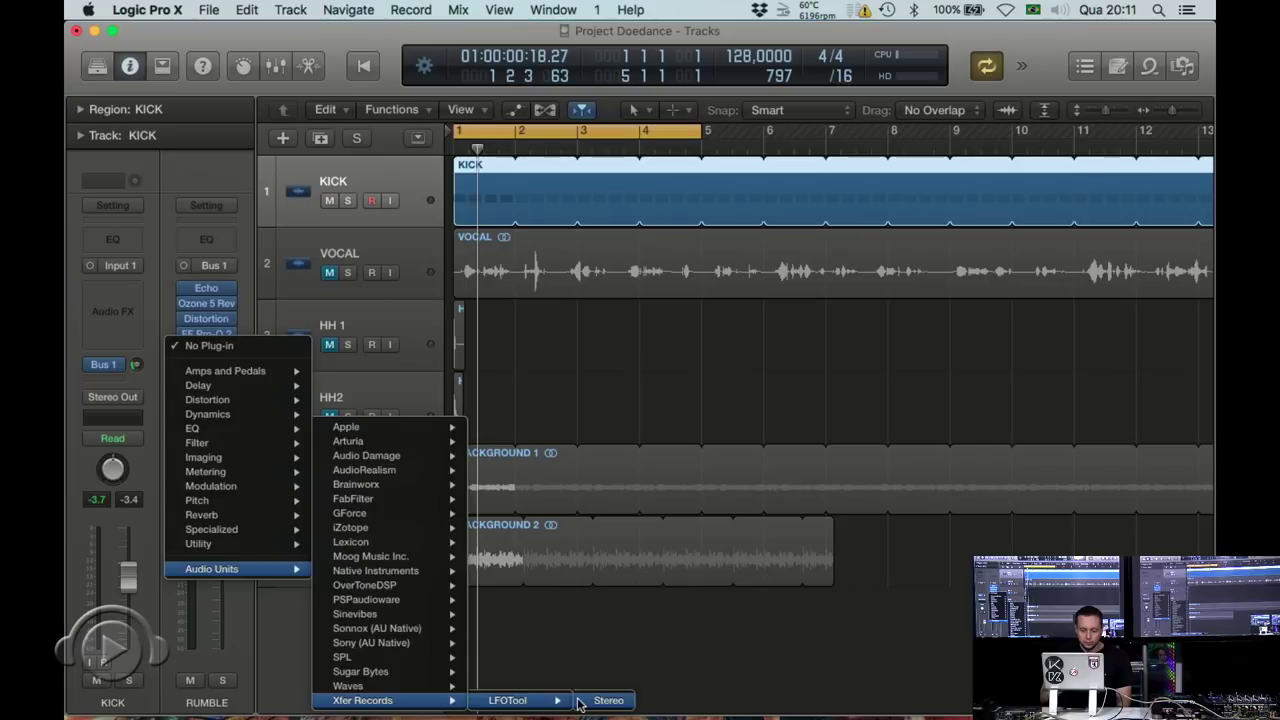
left_click(582, 702)
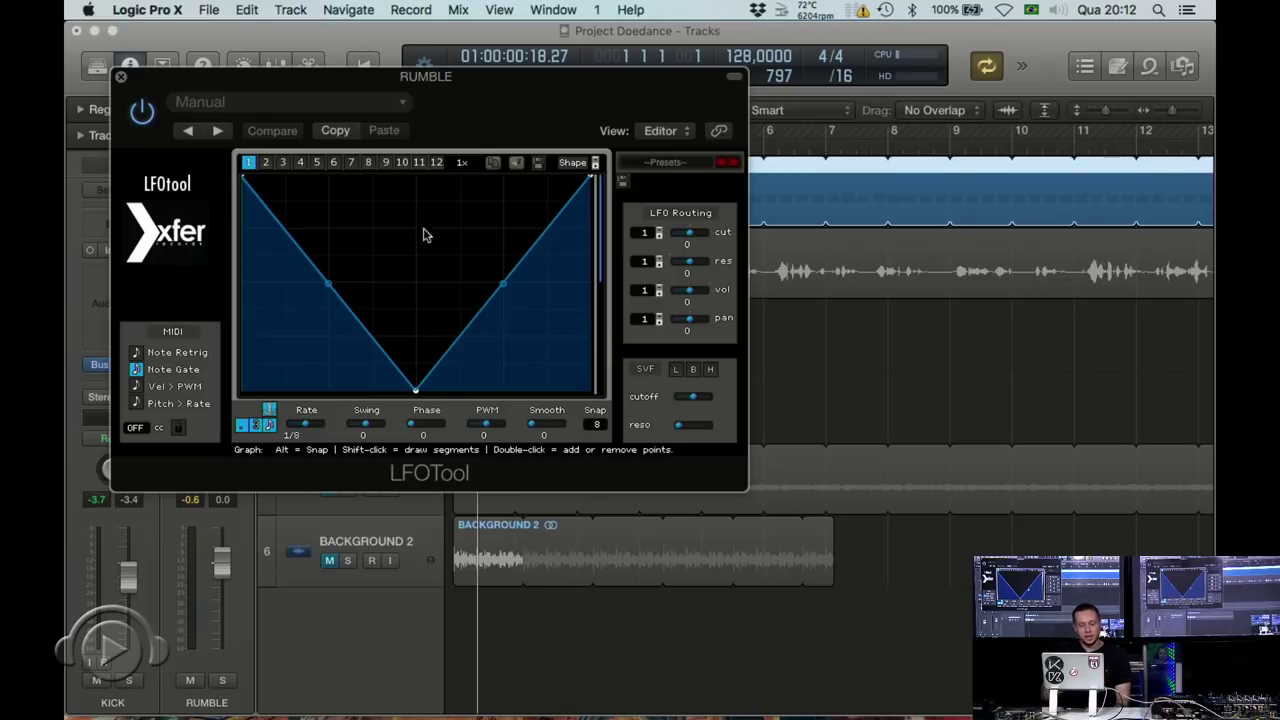
- Load the SIDECHAIN setting in LFOTool and reshape its curve, lowering the start point to zero and shifting the peak point toward the cycle's end
left_click(279, 104)
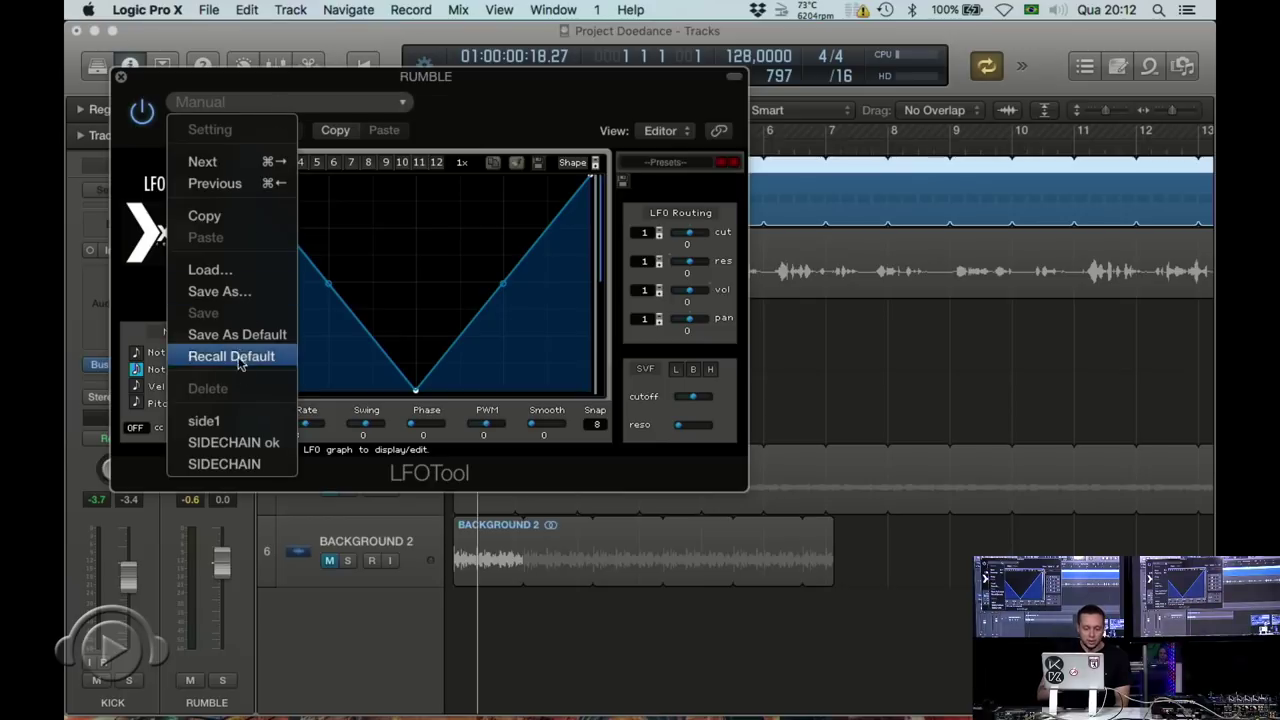
left_click(238, 465)
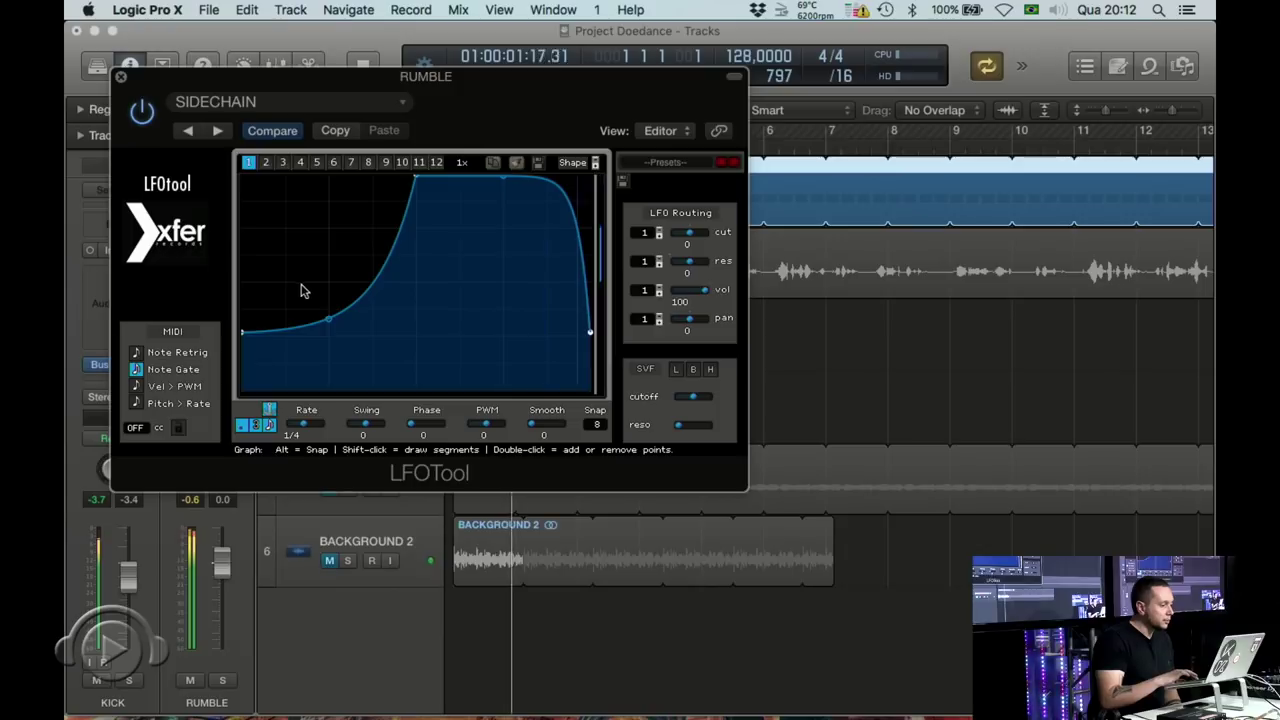
left_click_drag(242, 335, 242, 391)
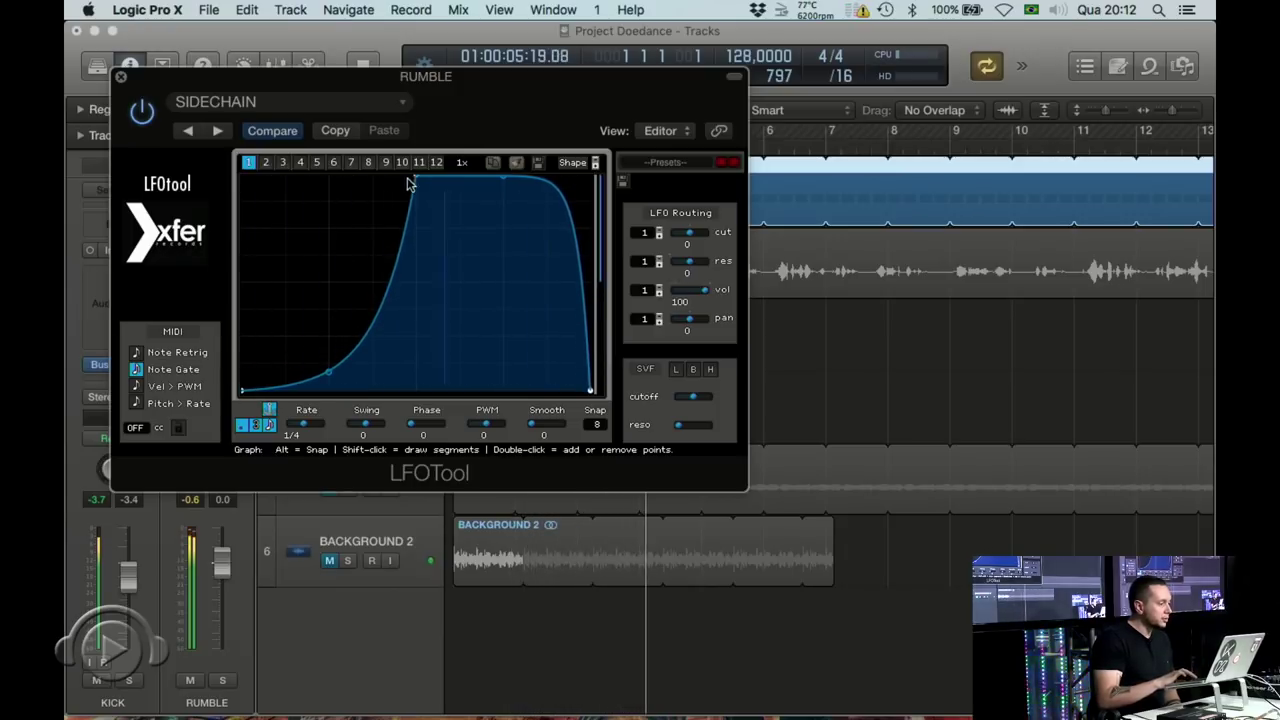
left_click_drag(416, 180, 517, 177)
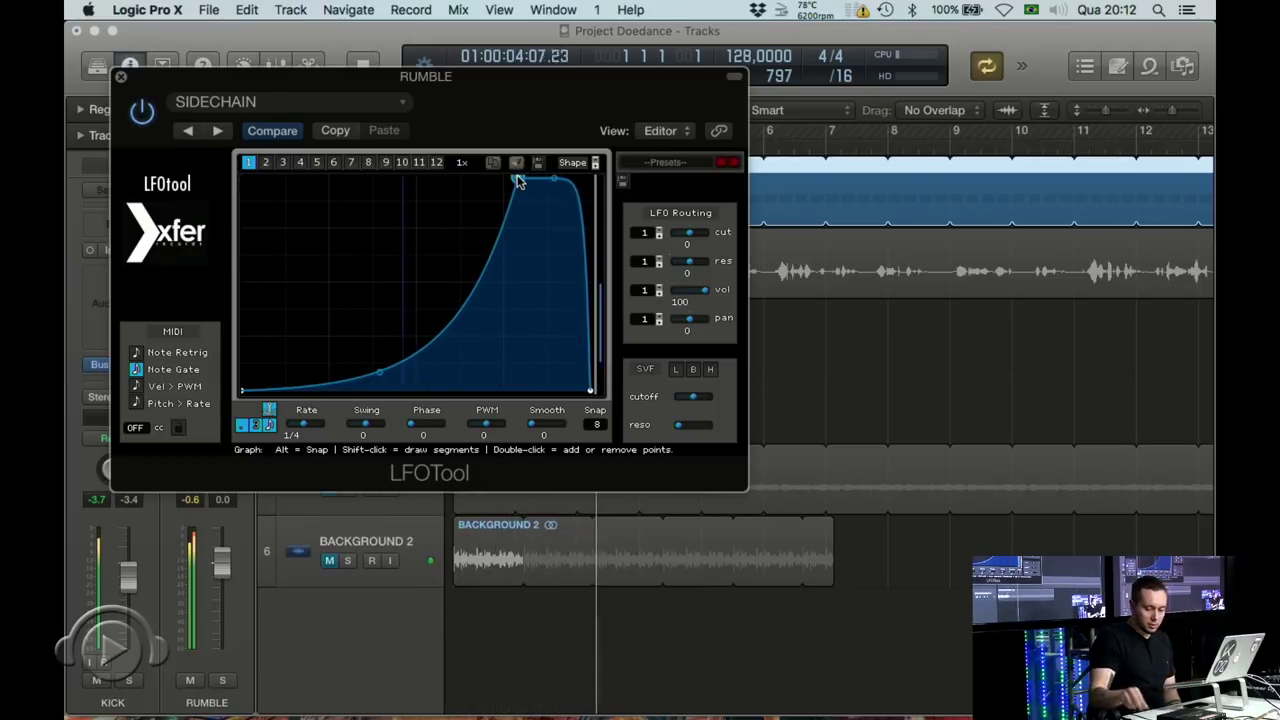
- Shift the peak point of the LFOTool curve earlier in the cycle and close the plug-in
left_click_drag(517, 180, 436, 182)
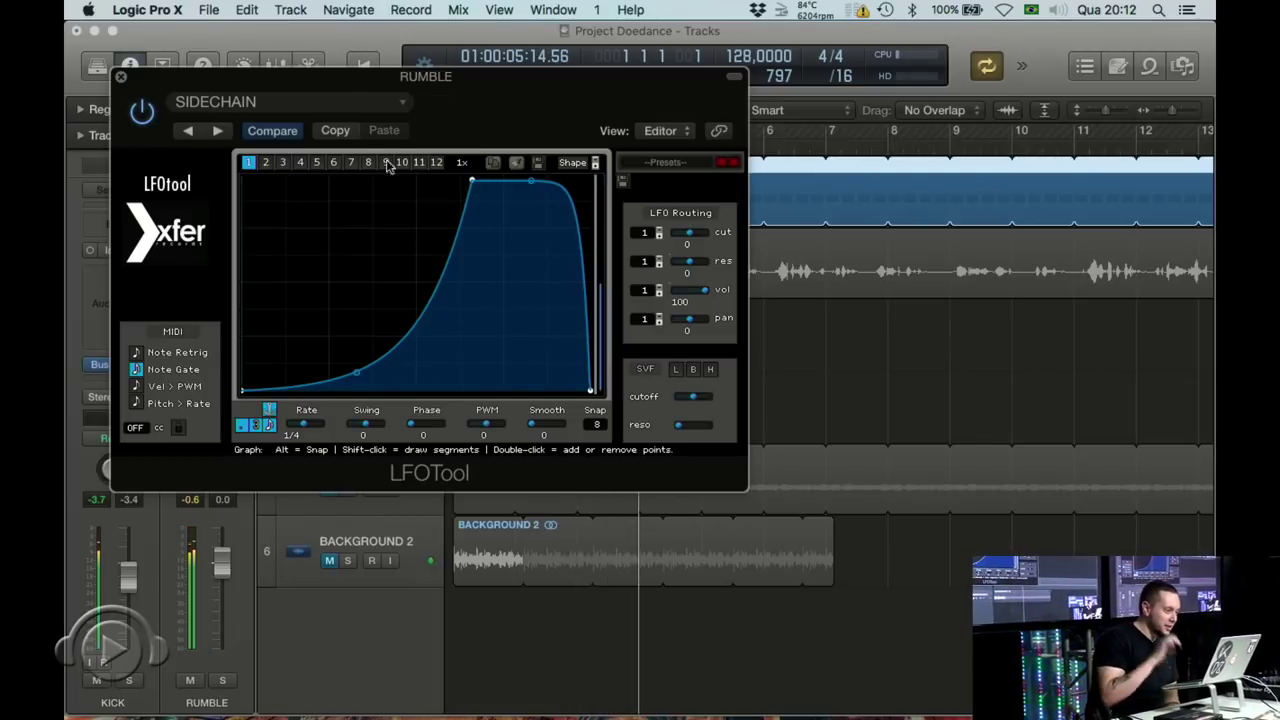
left_click(121, 78)
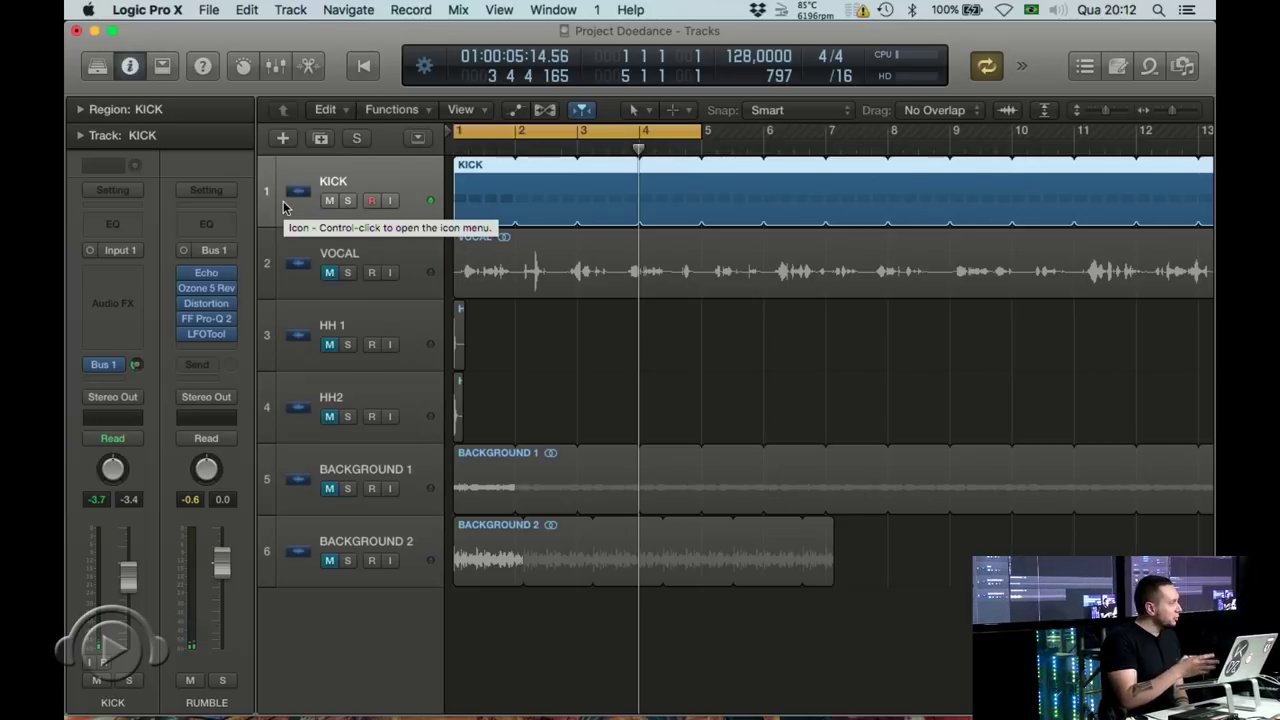
- Listen to the kick and rumble together, restarting the loop from bar 1
key("space")
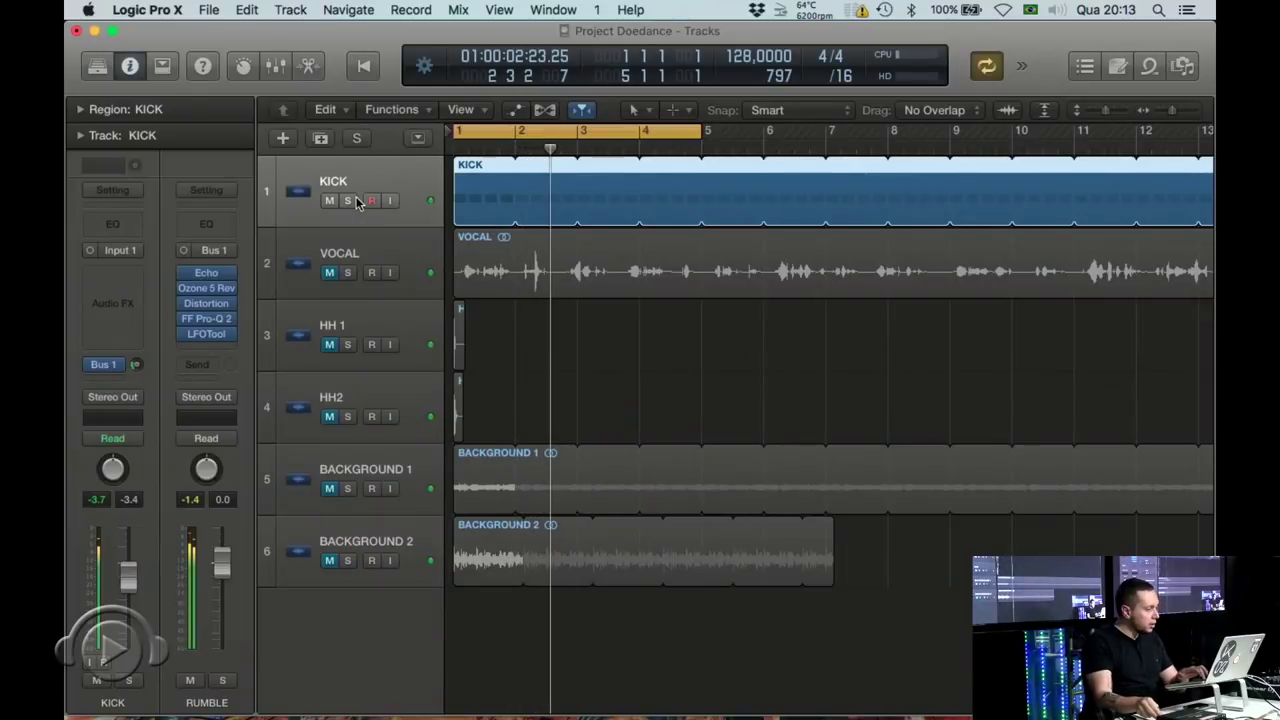
key("Return")
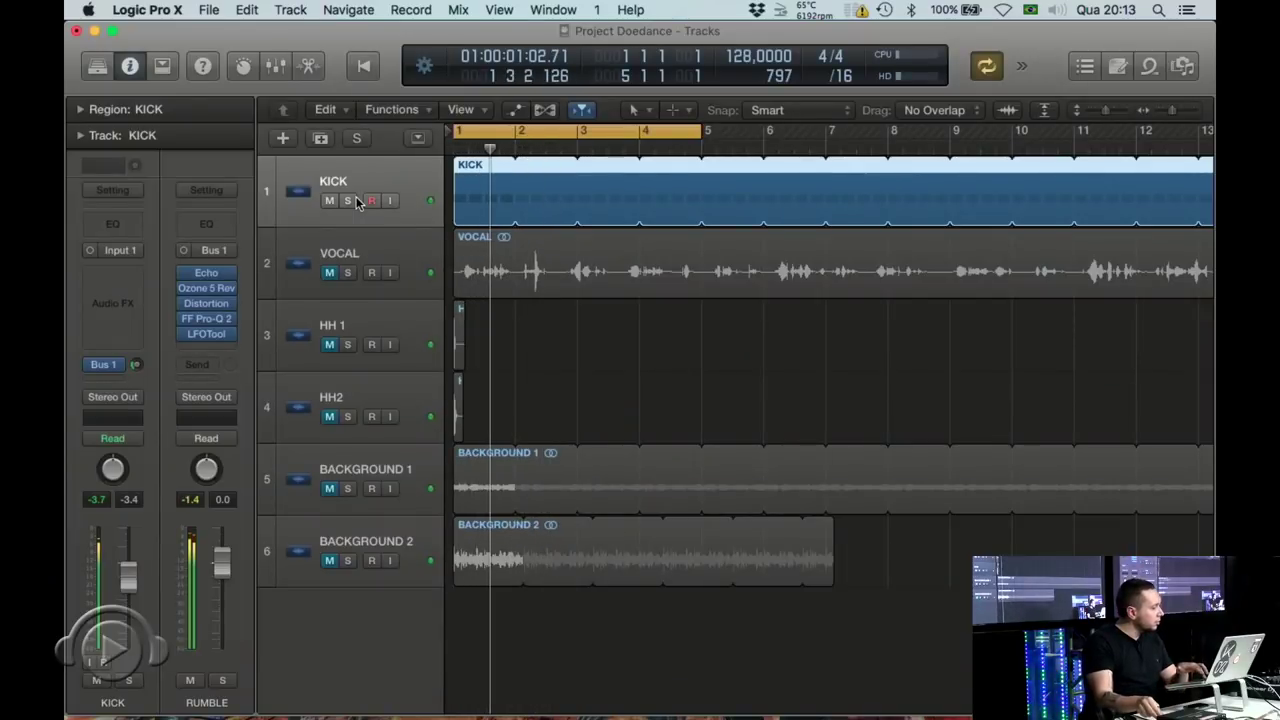
key("Return")
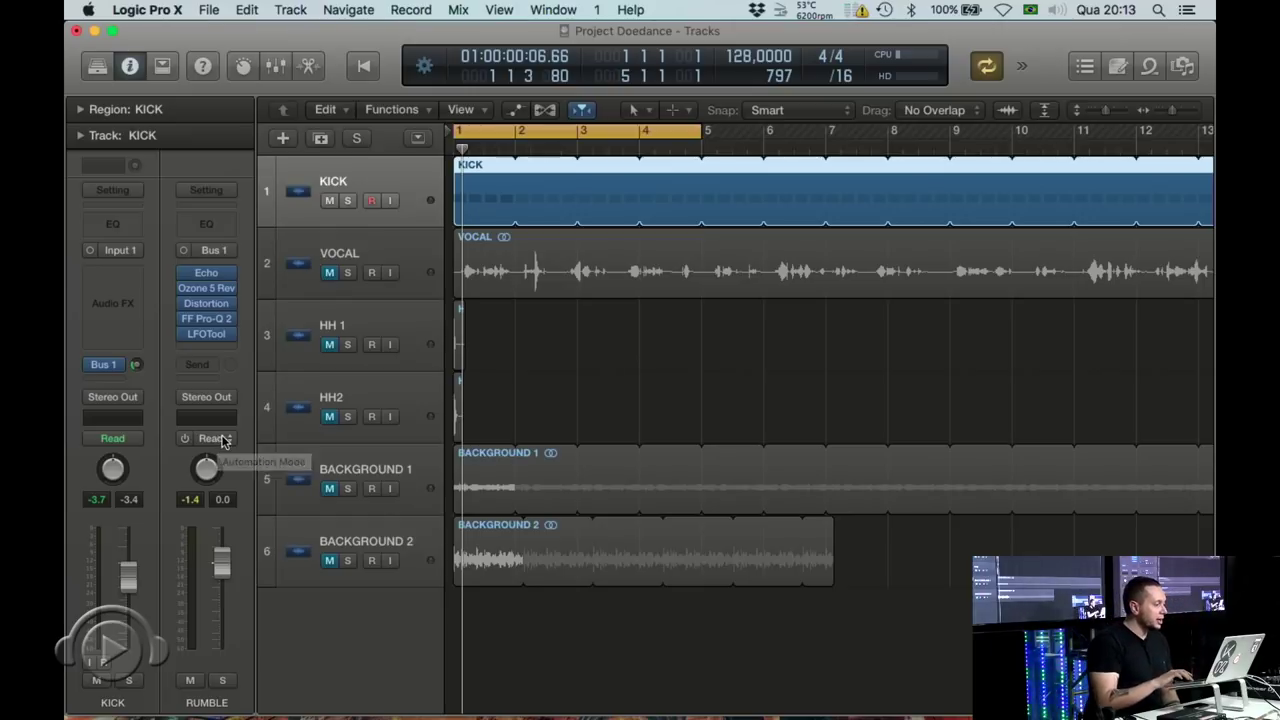
- Create an arrangement track for the RUMBLE aux channel
left_click(217, 440)
left_click(217, 452)
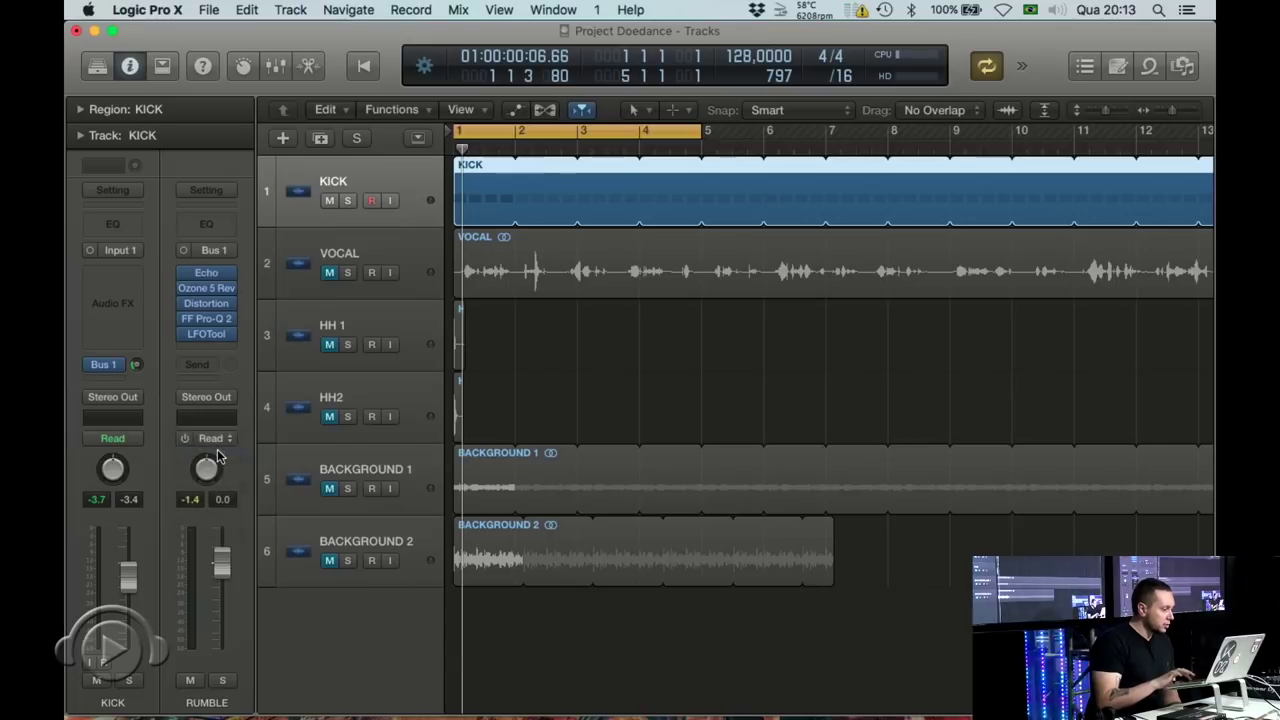
left_click(213, 439)
left_click(220, 441)
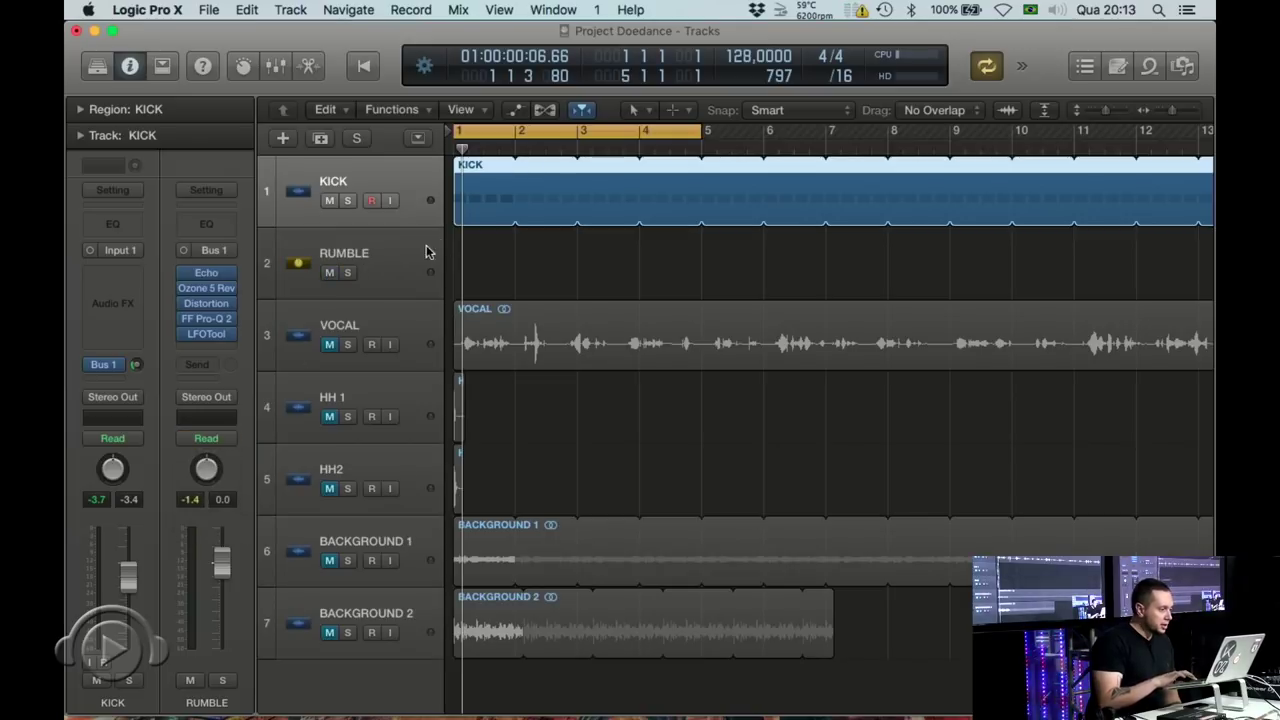
- Solo the RUMBLE aux track and play back the processed signal on its own
left_click(397, 245)
left_click(348, 274)
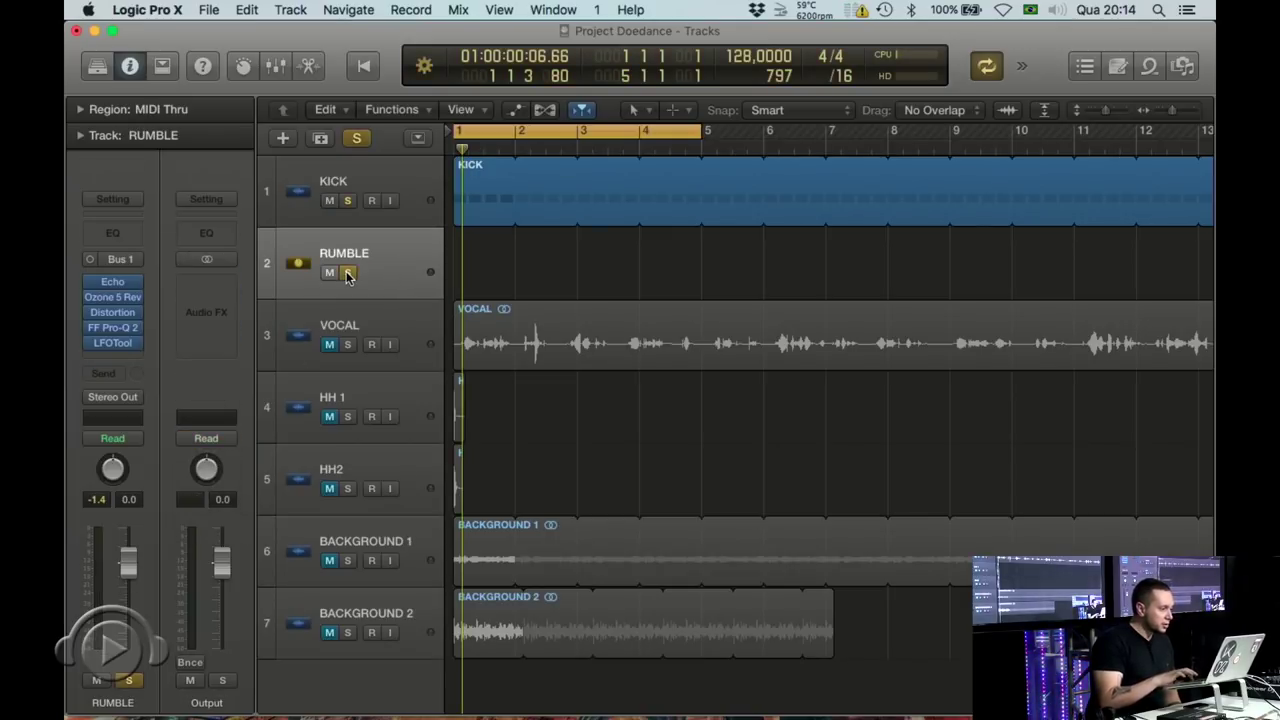
key("space")
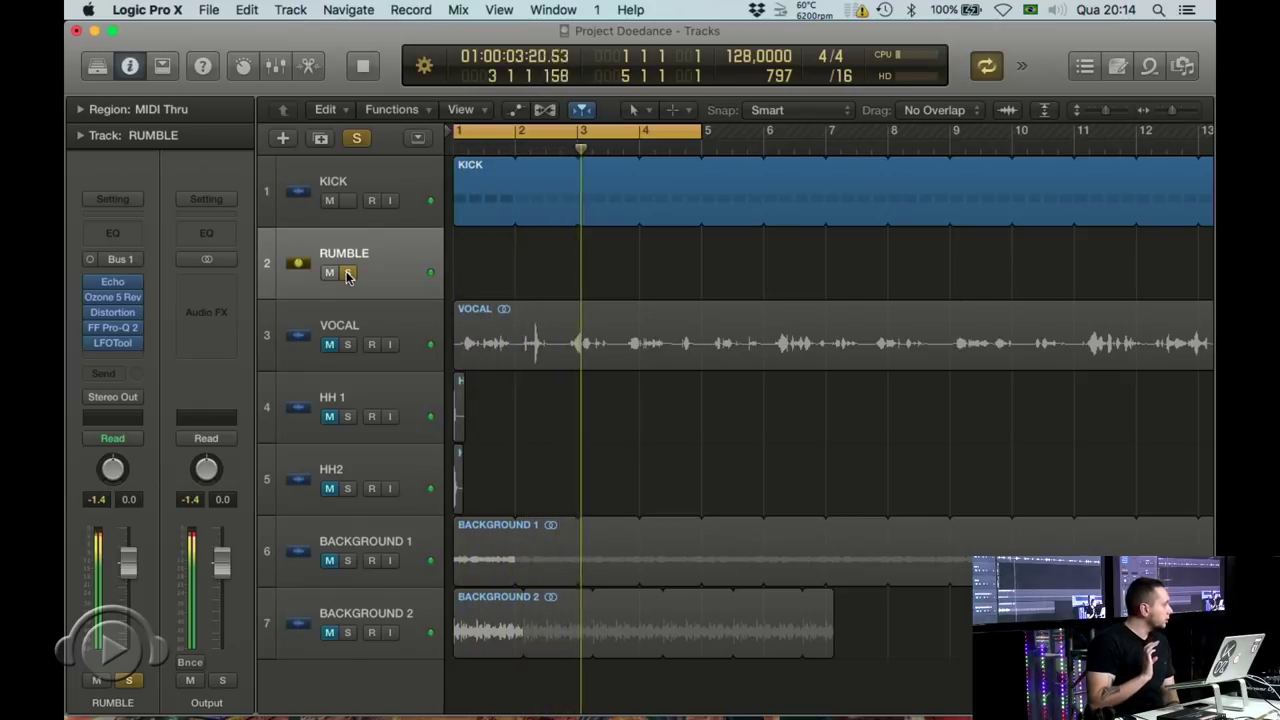
key("space")
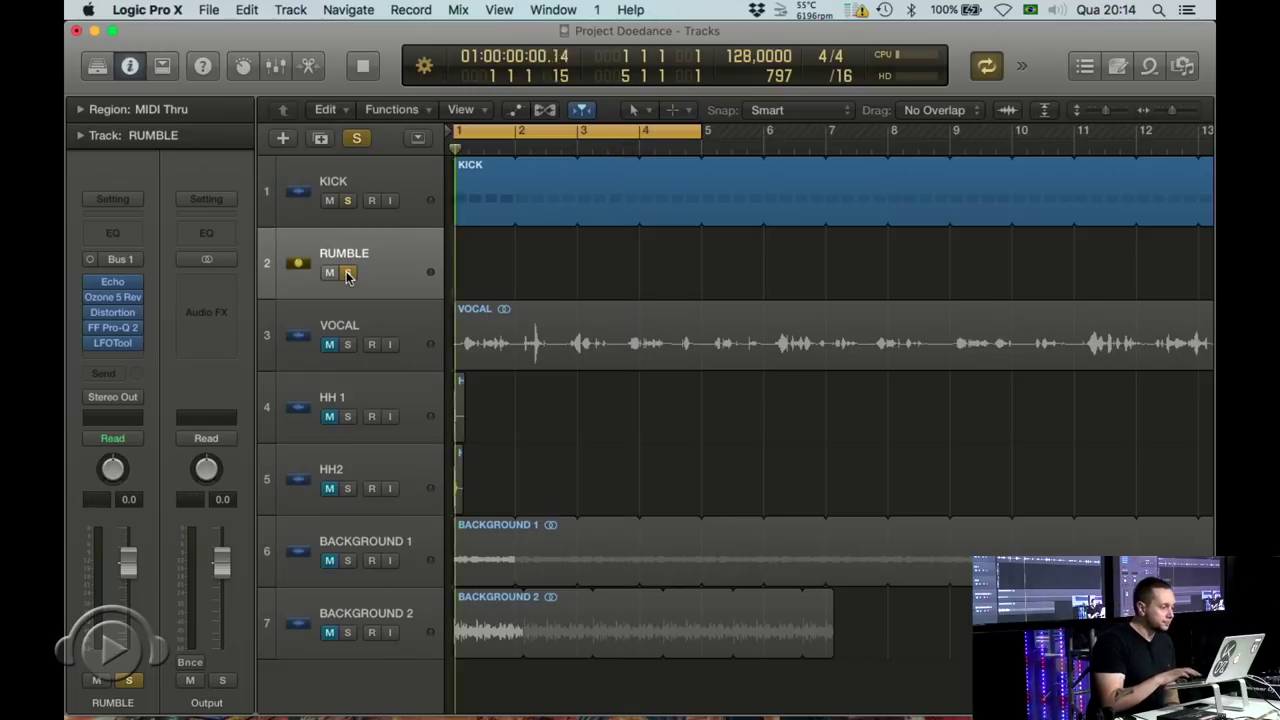
key("space")
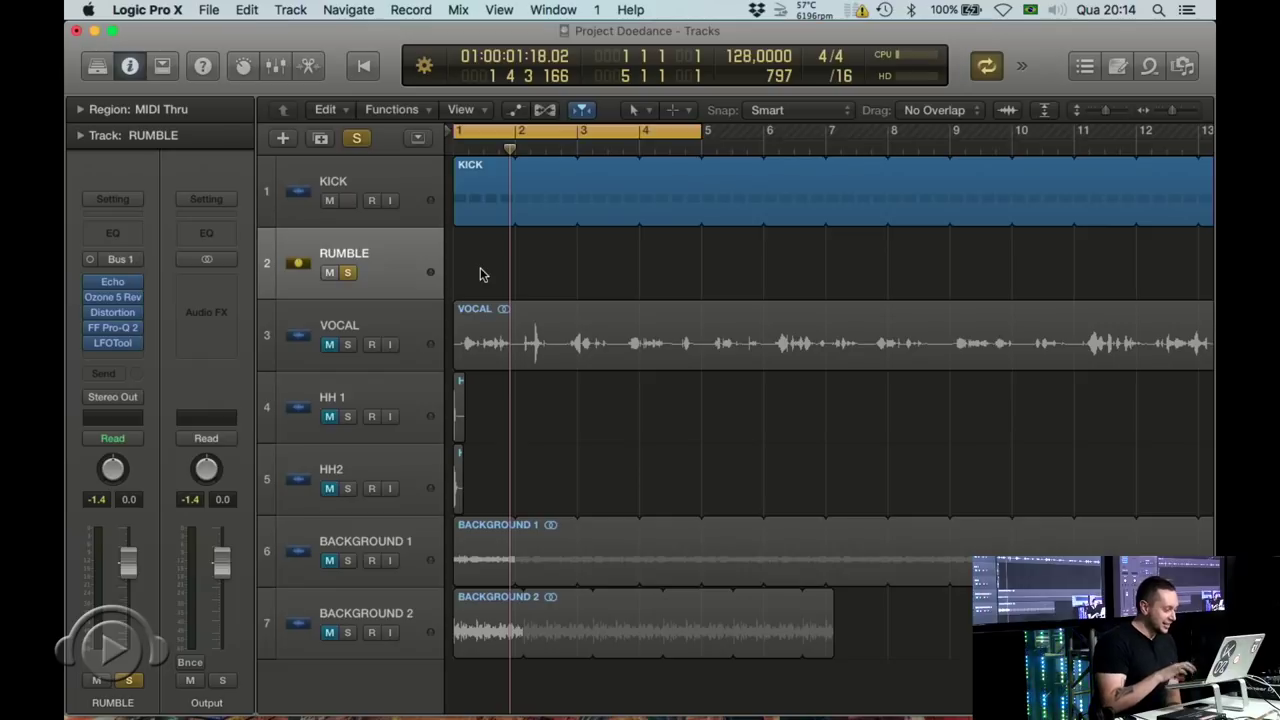
- Bounce bars 1 to 5 of the soloed rumble offline as a 24-bit Wave named rumble, adding it to the project
key("super+b")
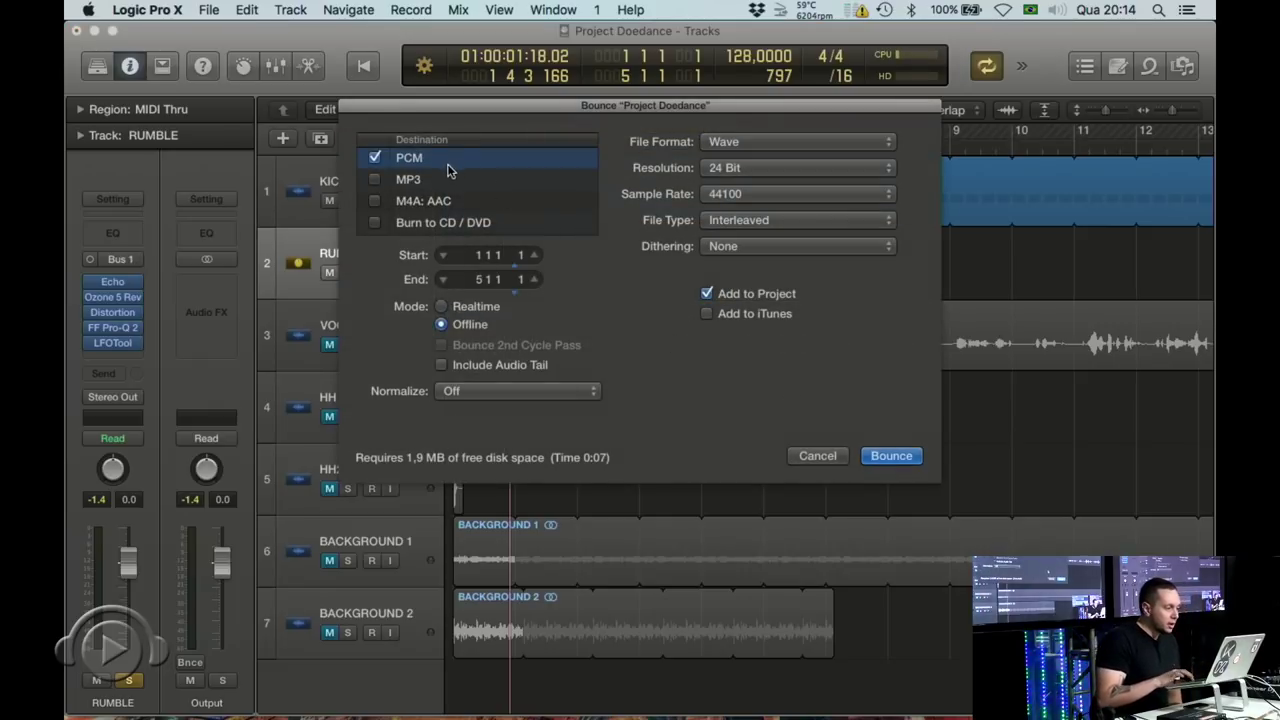
left_click(878, 456)
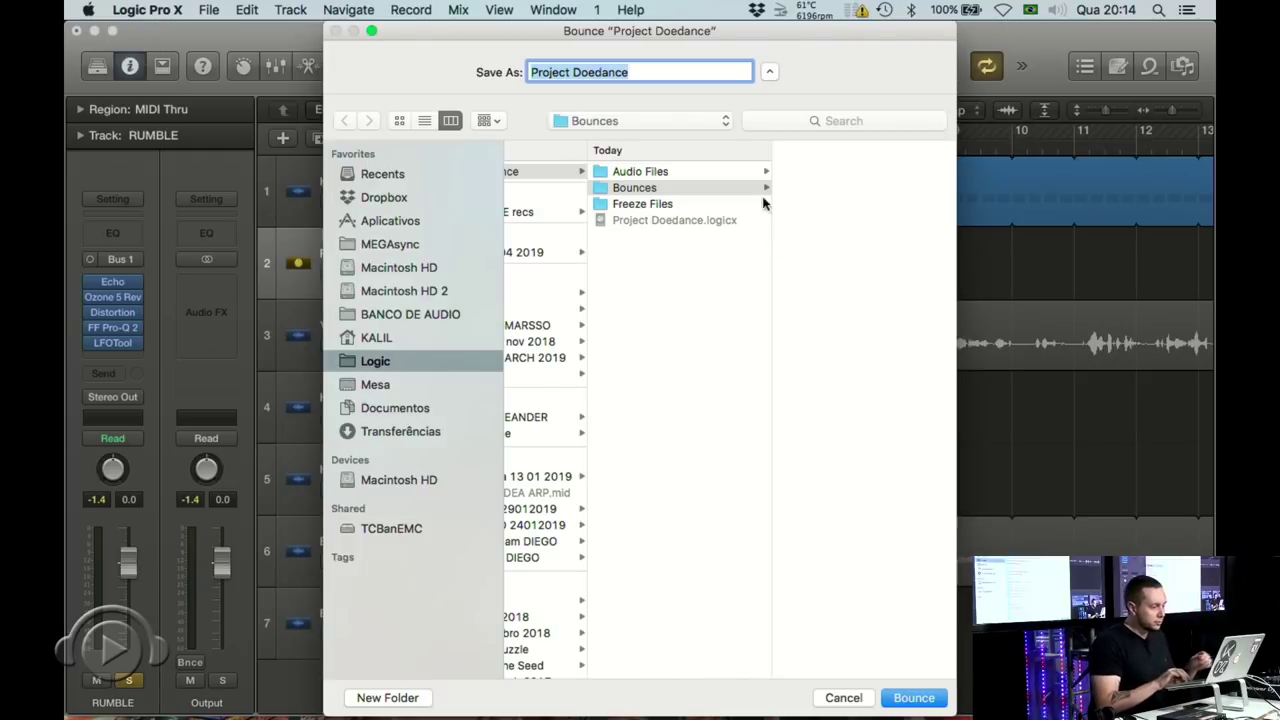
type("rumbl")
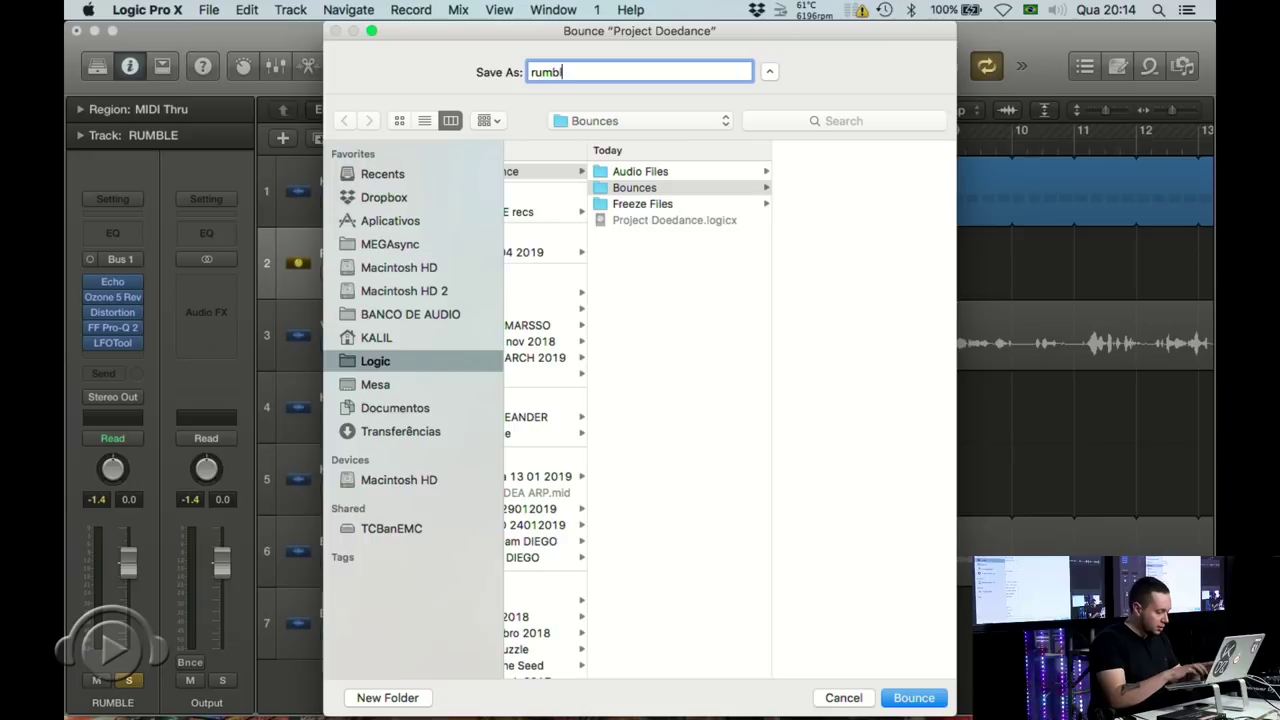
type("e")
left_click(907, 696)
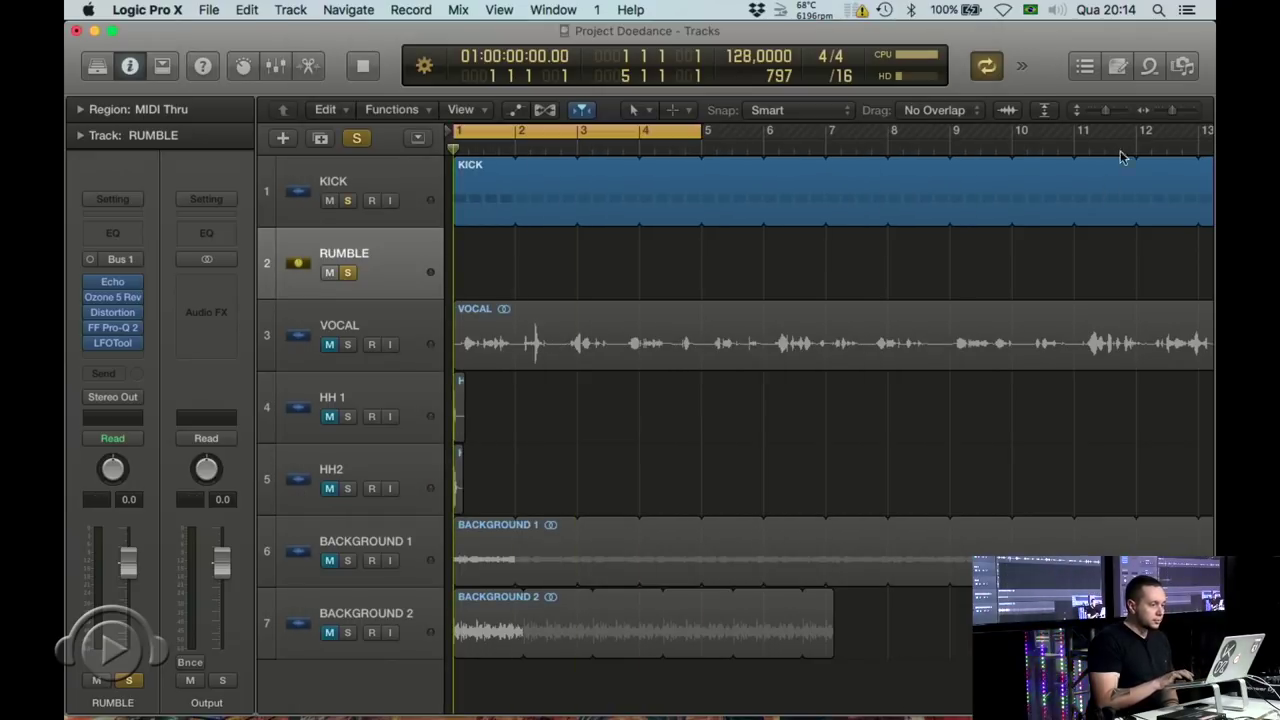
- Place rumble.wav from the project's audio files on a new track below the RUMBLE aux, starting at bar 1
left_click(1182, 66)
scroll(925, 575, "down", 5)
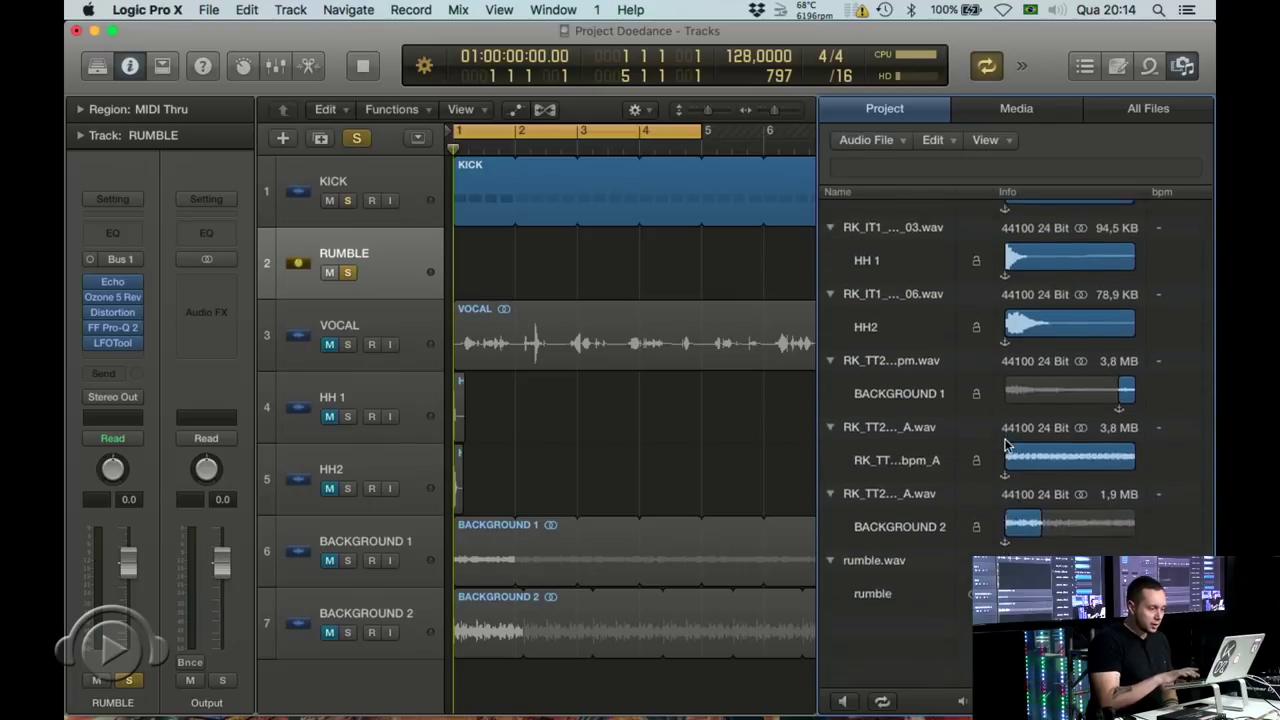
left_click_drag(882, 668, 354, 249)
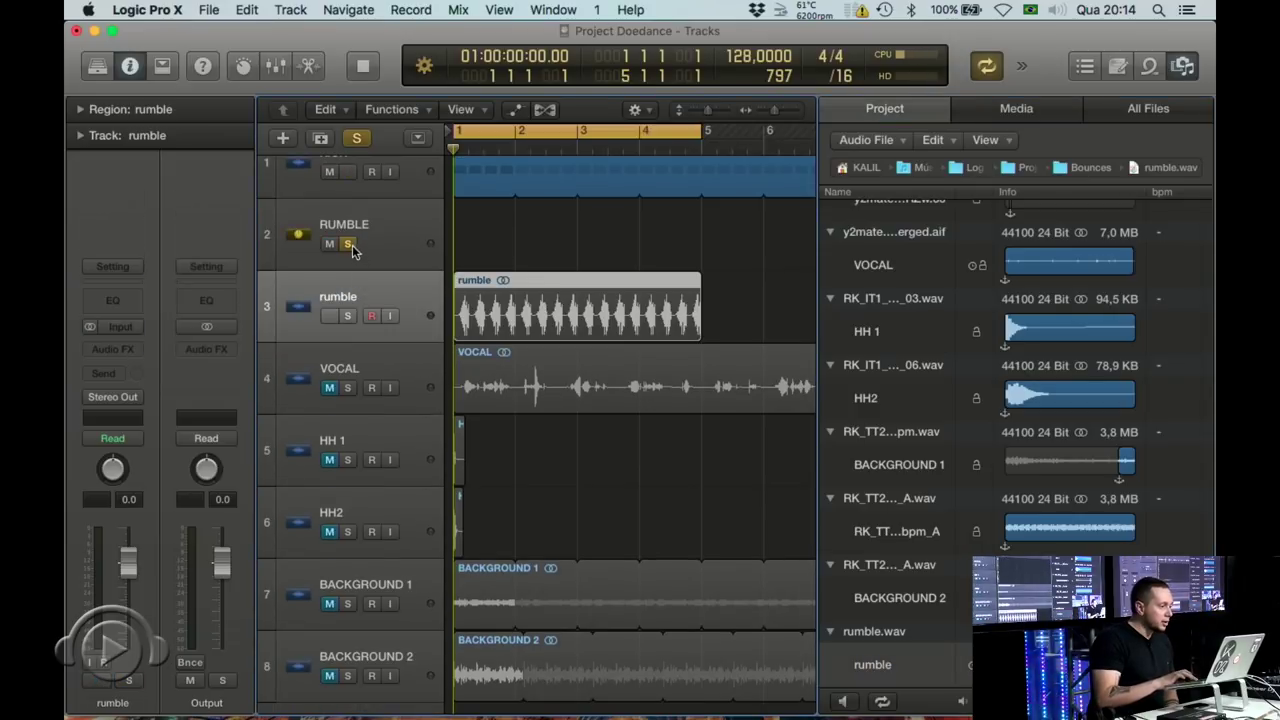
- Unsolo the RUMBLE aux and bypass its Echo, Ozone 5 reverb, Distortion, Pro-Q 2 and LFOTool plug-ins
left_click(365, 232)
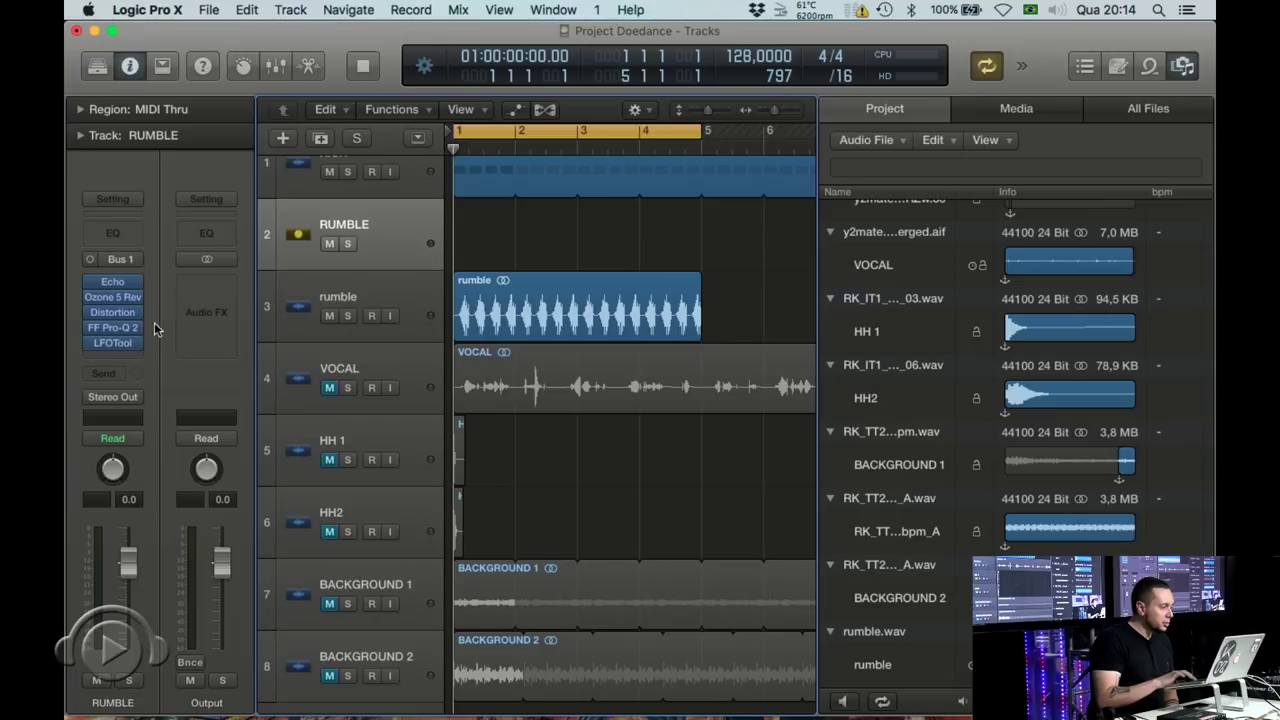
left_click(91, 283)
left_click(91, 297)
left_click(91, 312)
left_click(89, 328)
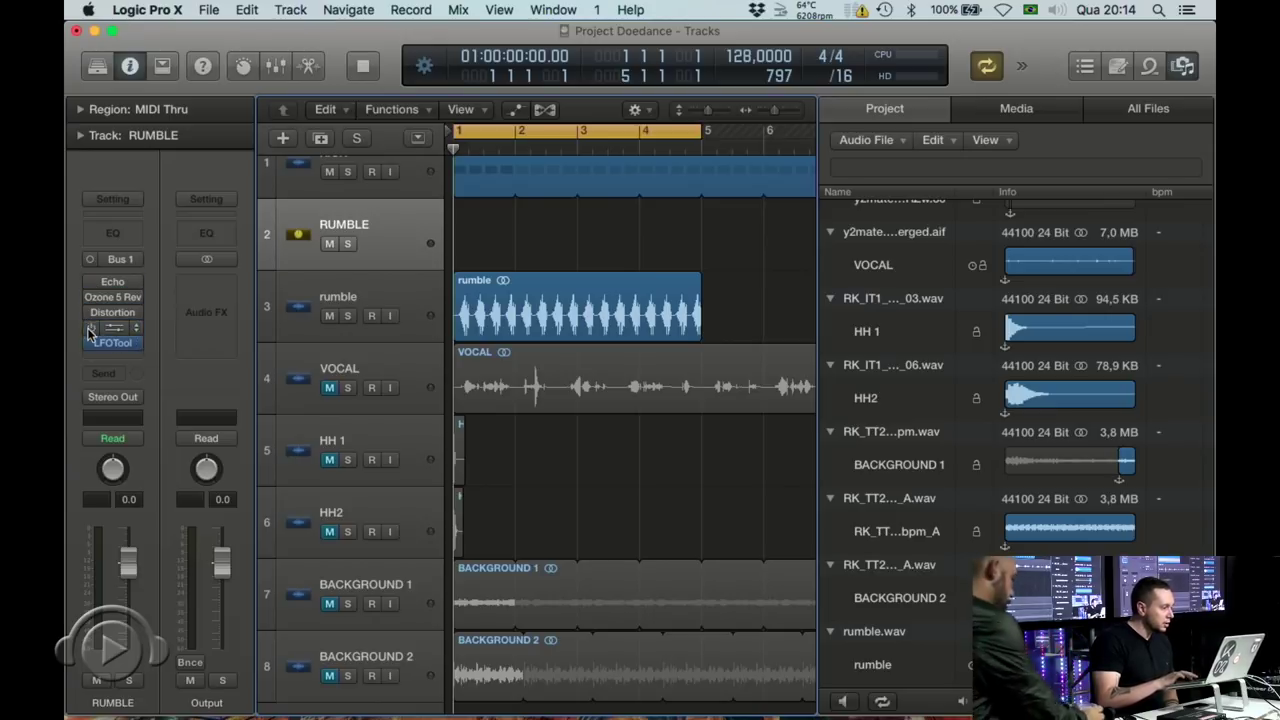
left_click(89, 343)
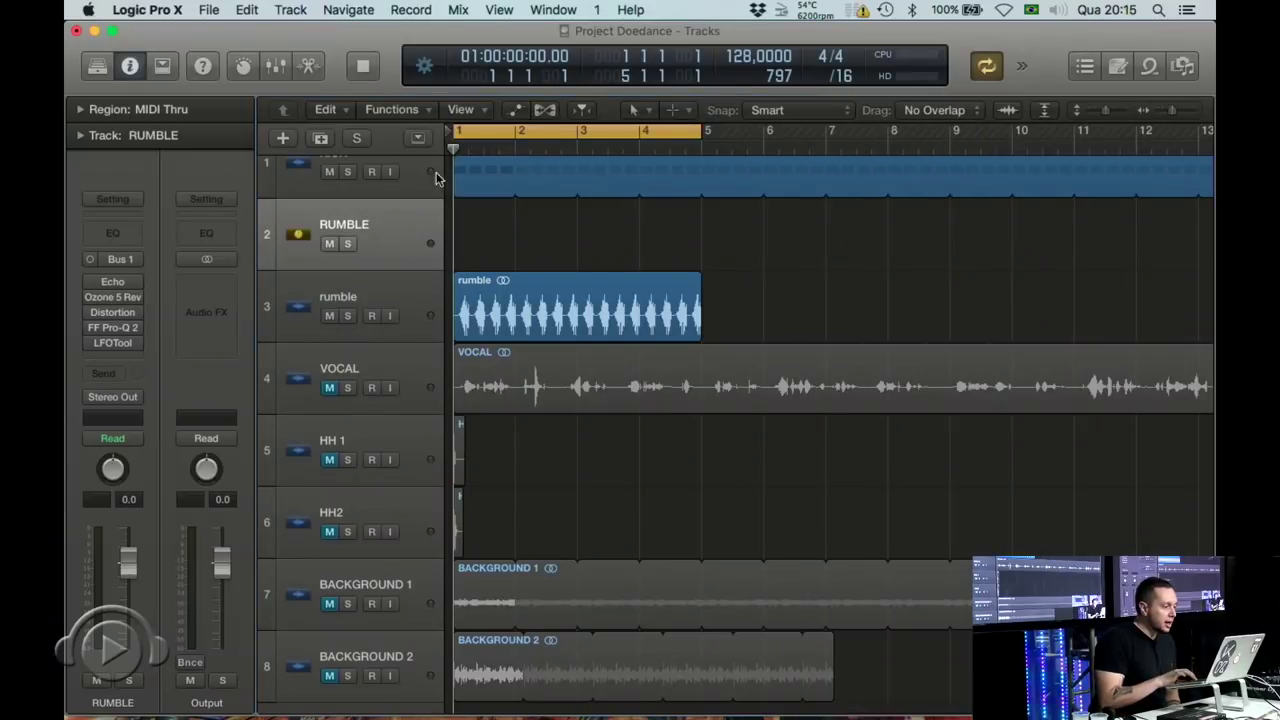
- Switch off the KICK track's Bus 1 send and move the bounced rumble track directly below KICK
scroll(411, 178, "up", 1)
left_click(411, 172)
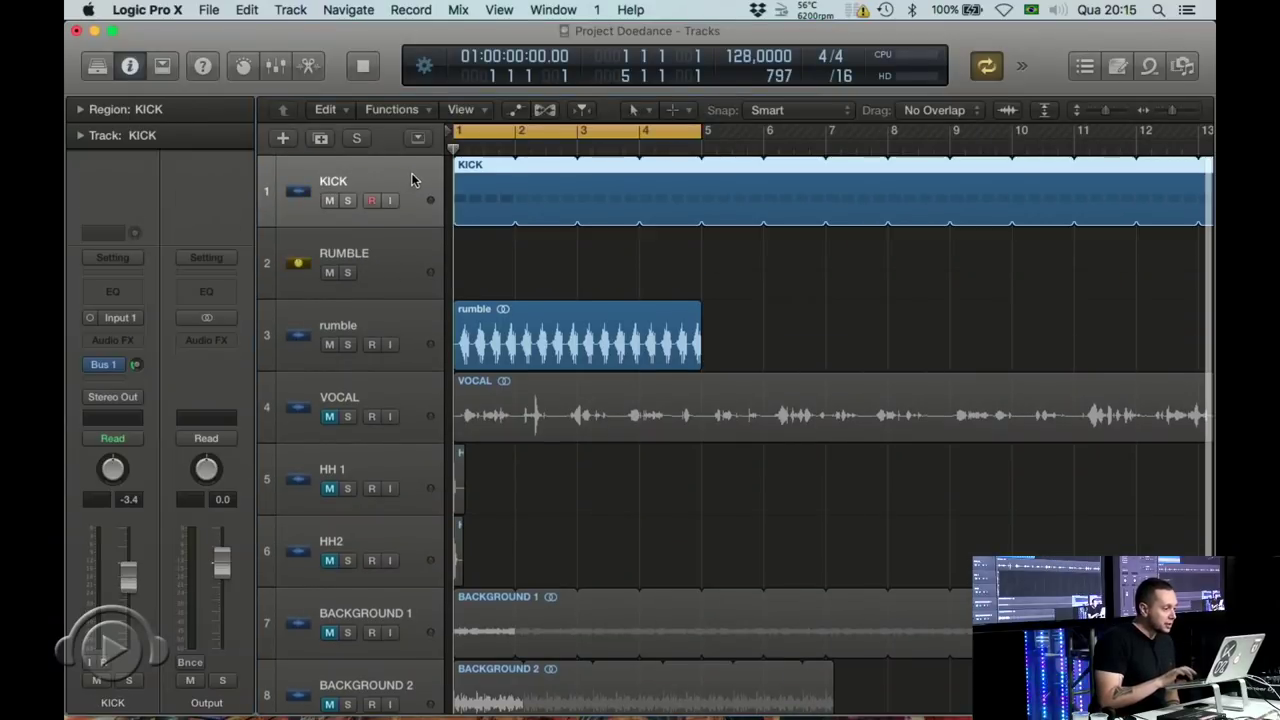
left_click(91, 365)
left_click_drag(350, 327, 352, 268)
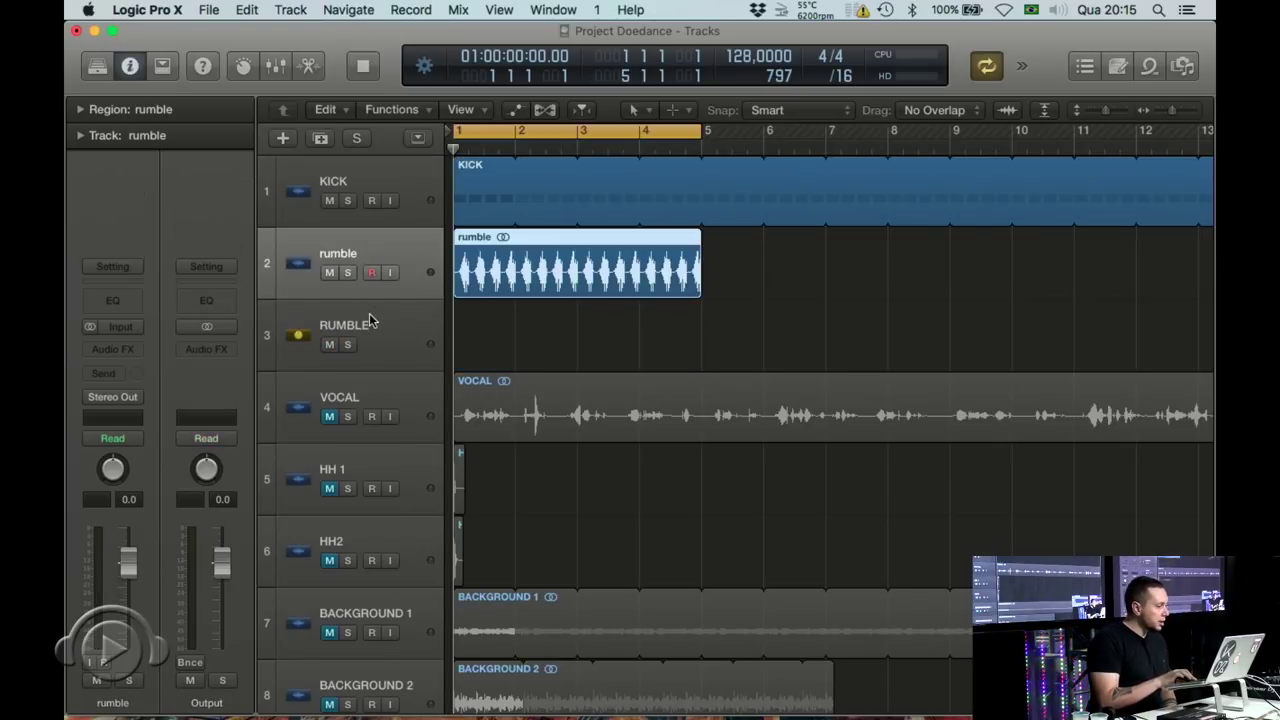
- Play the loop and audition the bounced rumble soloed, the kick alone, and both soloed together
key("space")
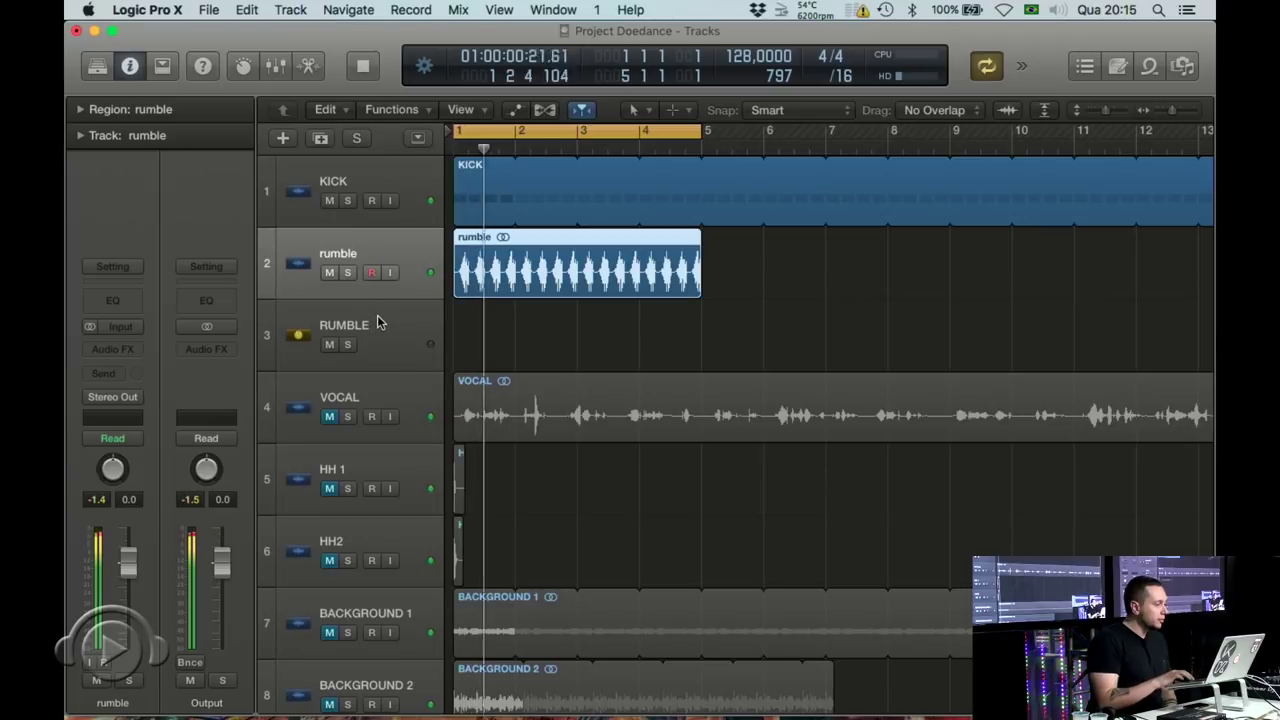
left_click(347, 273)
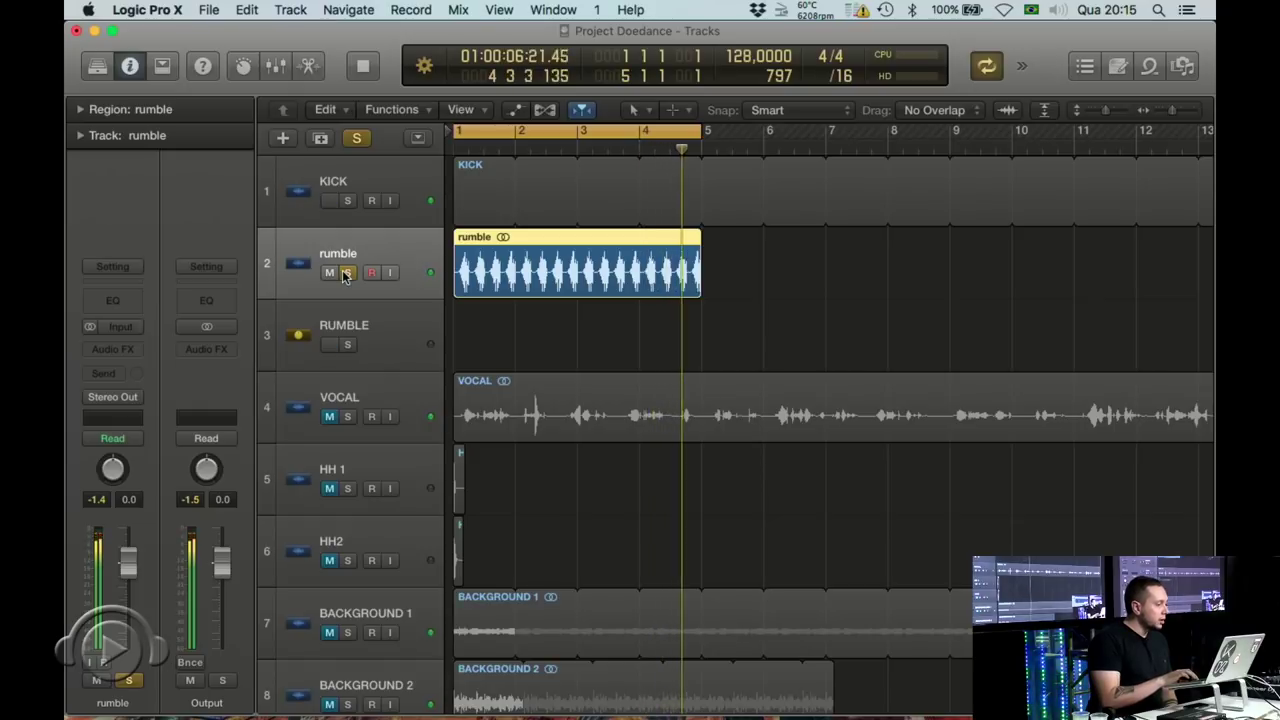
left_click(347, 202, "alt")
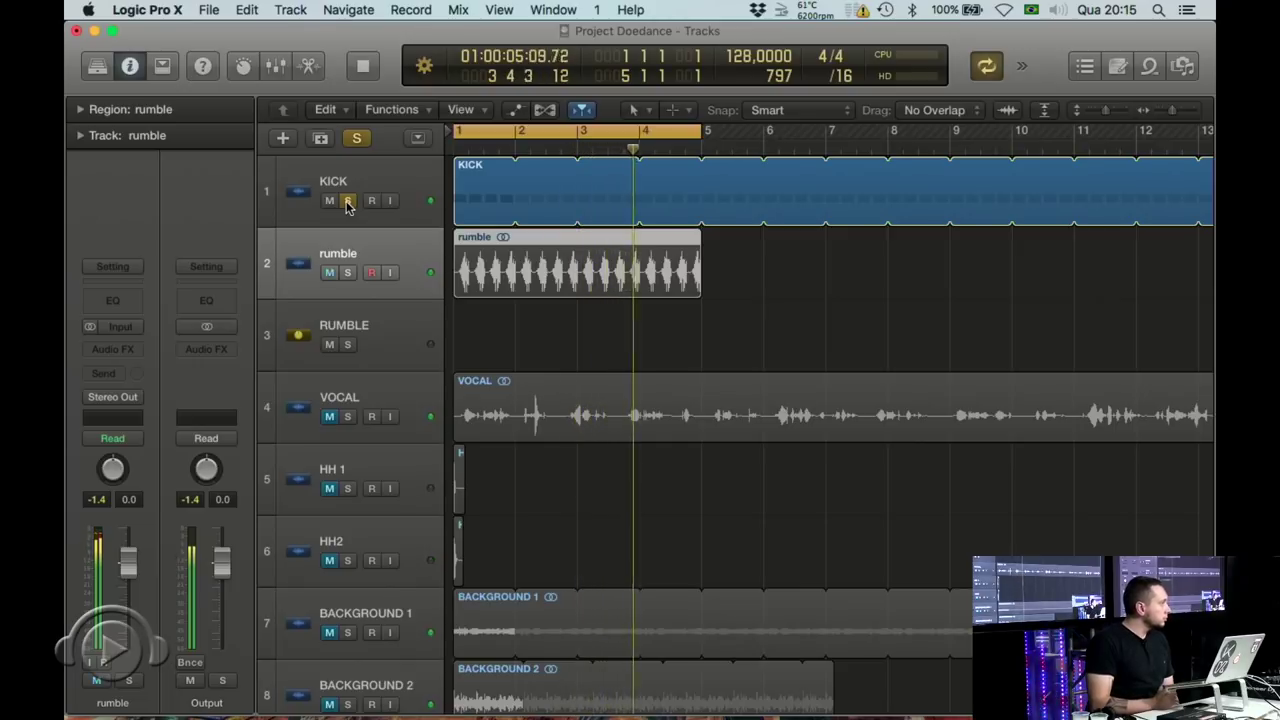
left_click(348, 272)
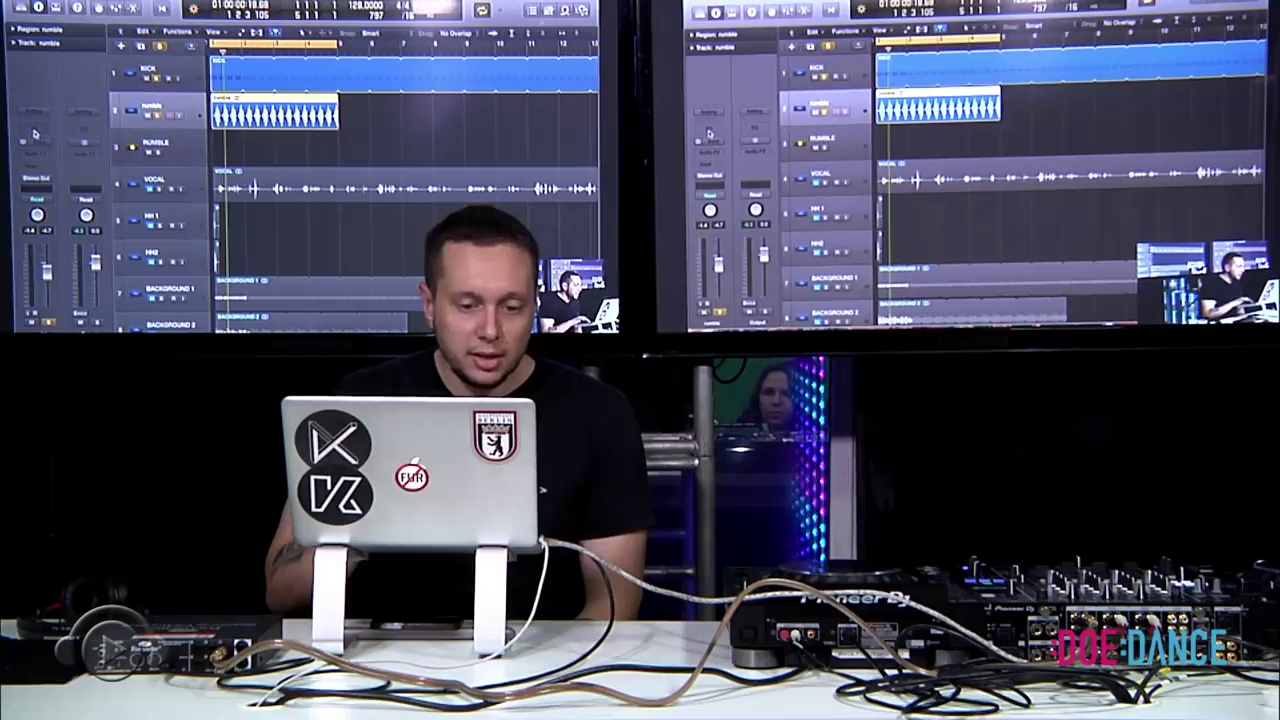
- Add a Channel EQ to the bounced rumble track with the analyzer on and a 48 dB/Oct low cut at 47.5 Hz
left_click(33, 130)
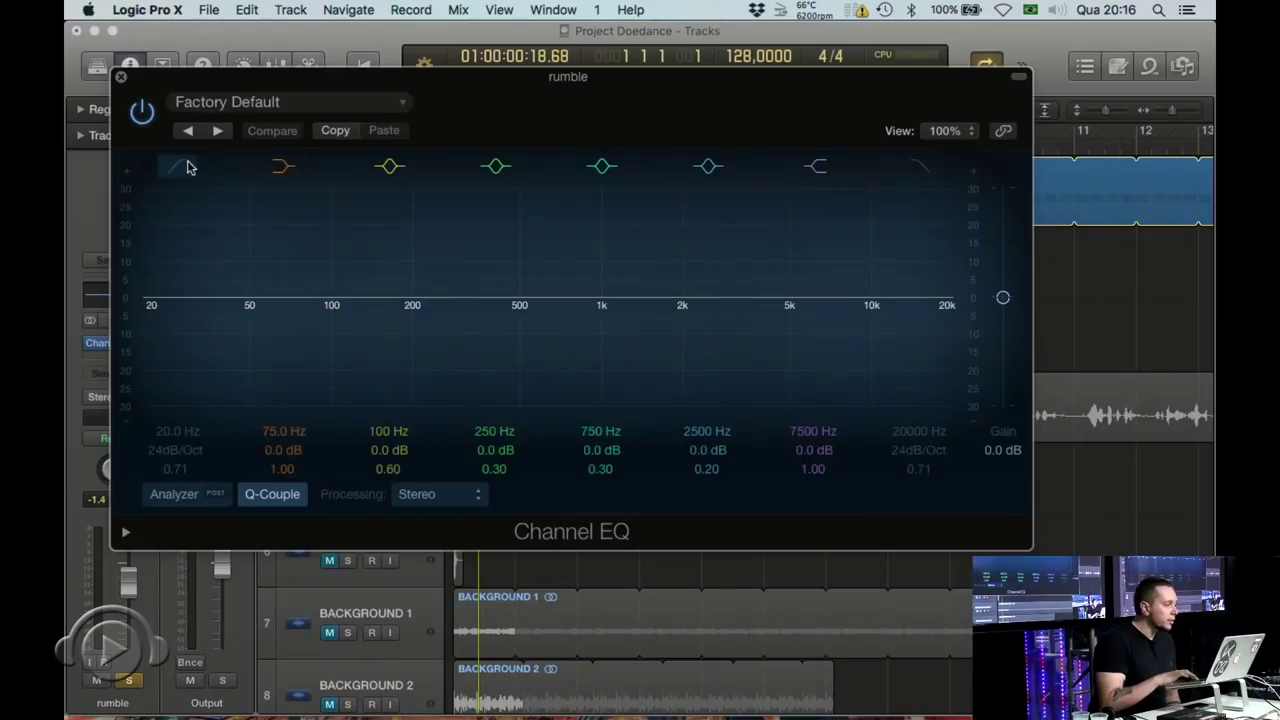
left_click(181, 165)
left_click_drag(166, 453, 166, 437)
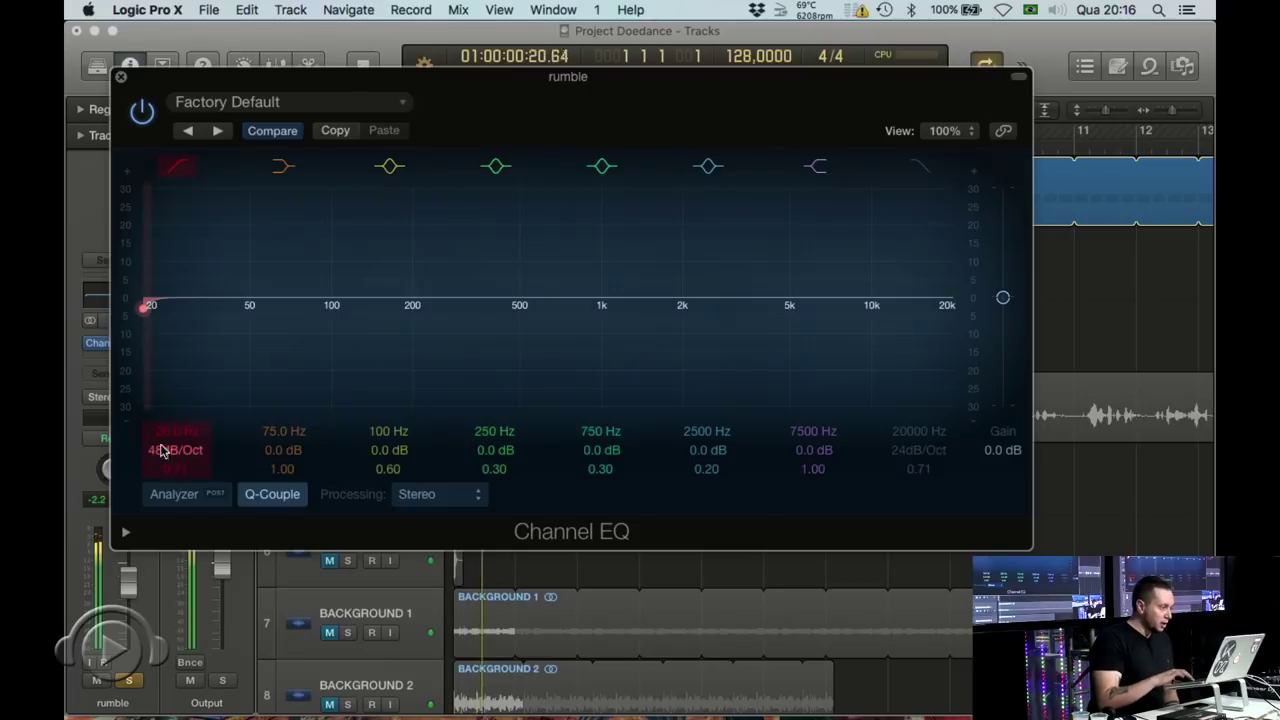
left_click(172, 494)
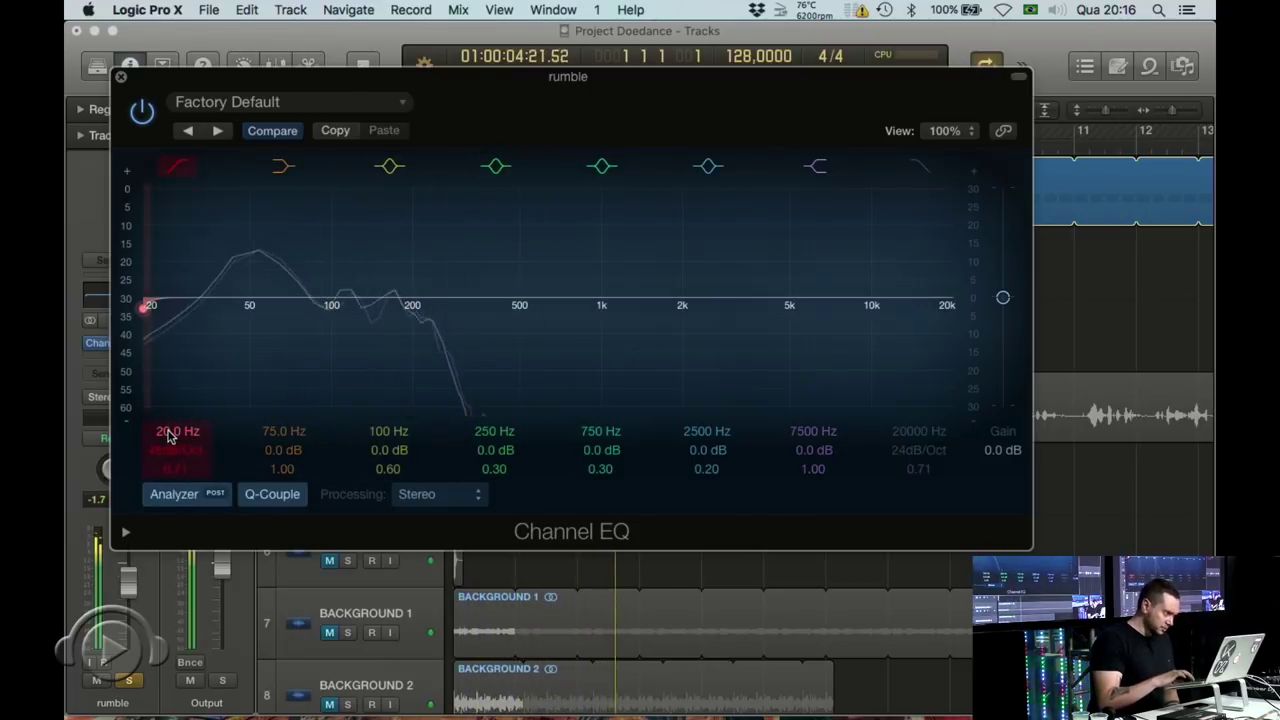
left_click_drag(168, 435, 168, 392)
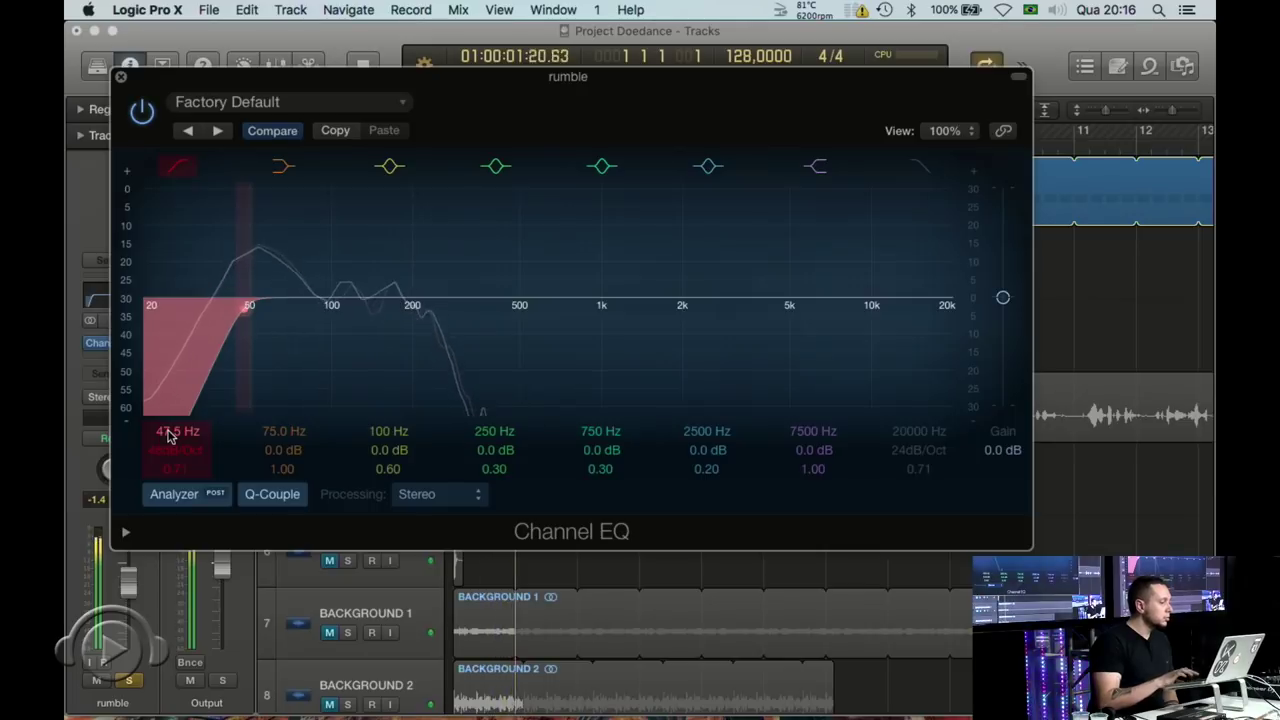
- Compare the rumble with and without the low cut by bypassing and re-enabling the Channel EQ
left_click(142, 112)
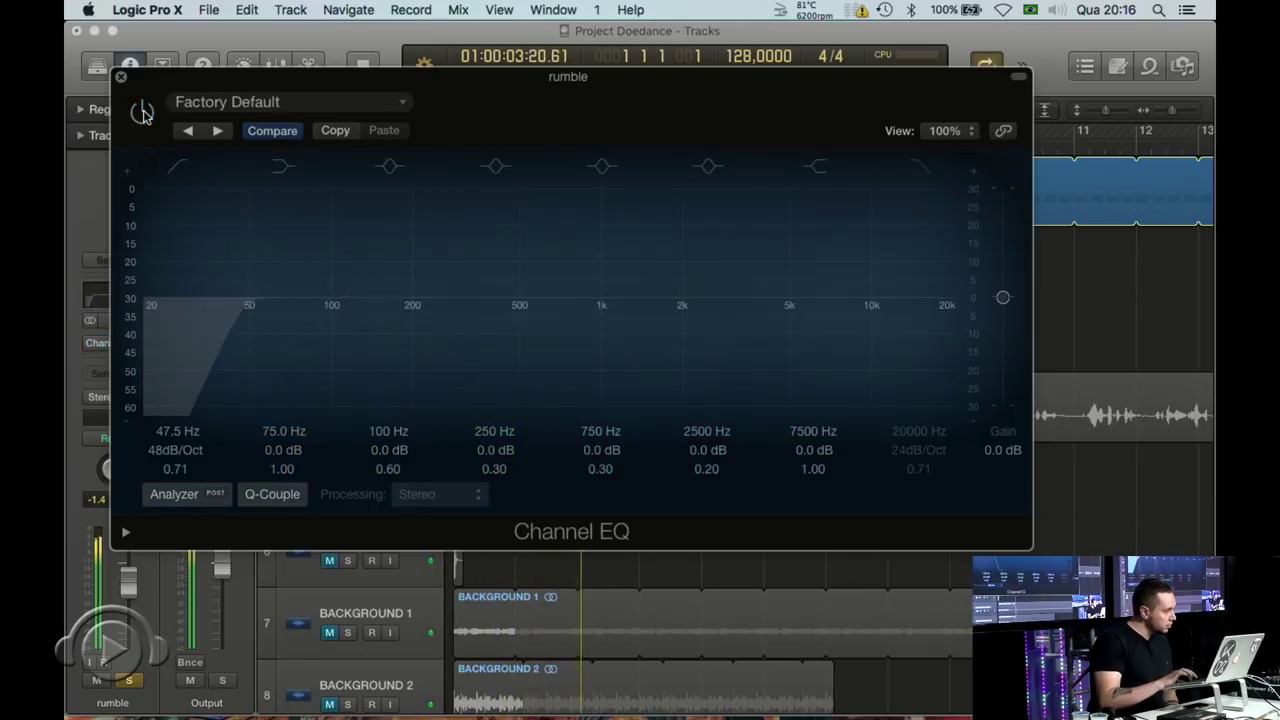
left_click(142, 112)
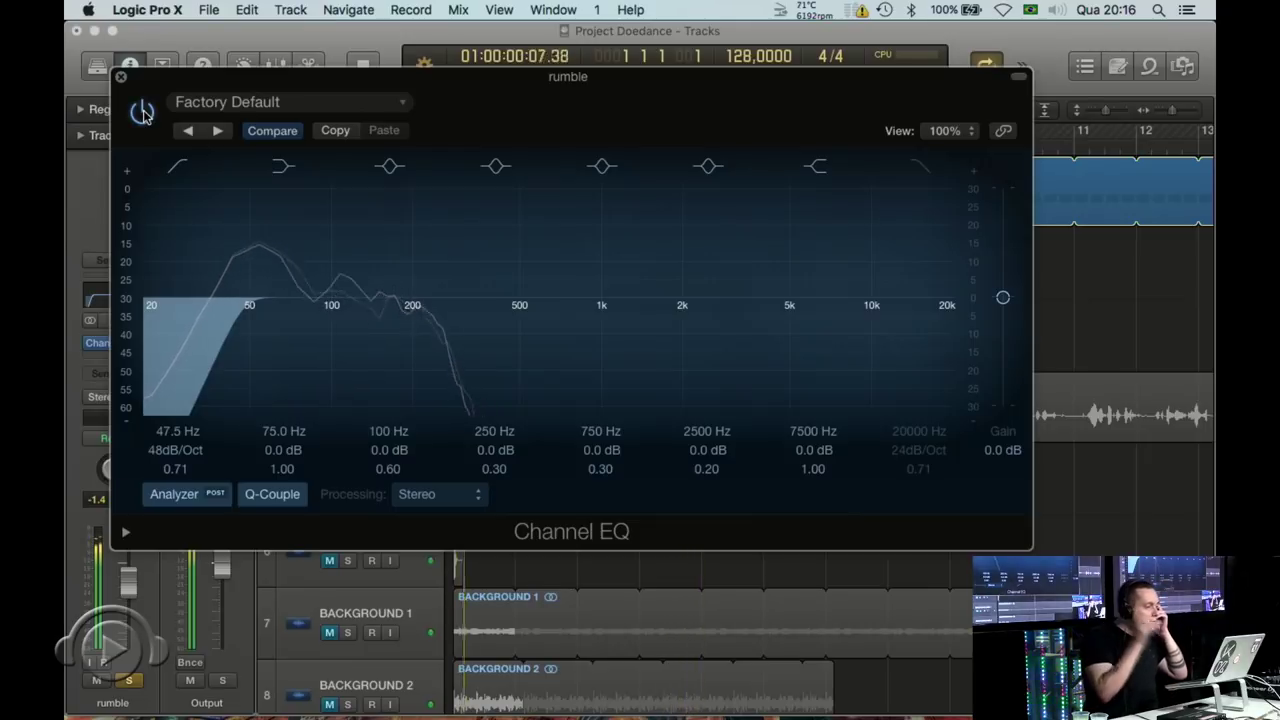
left_click(142, 112)
left_click(142, 112)
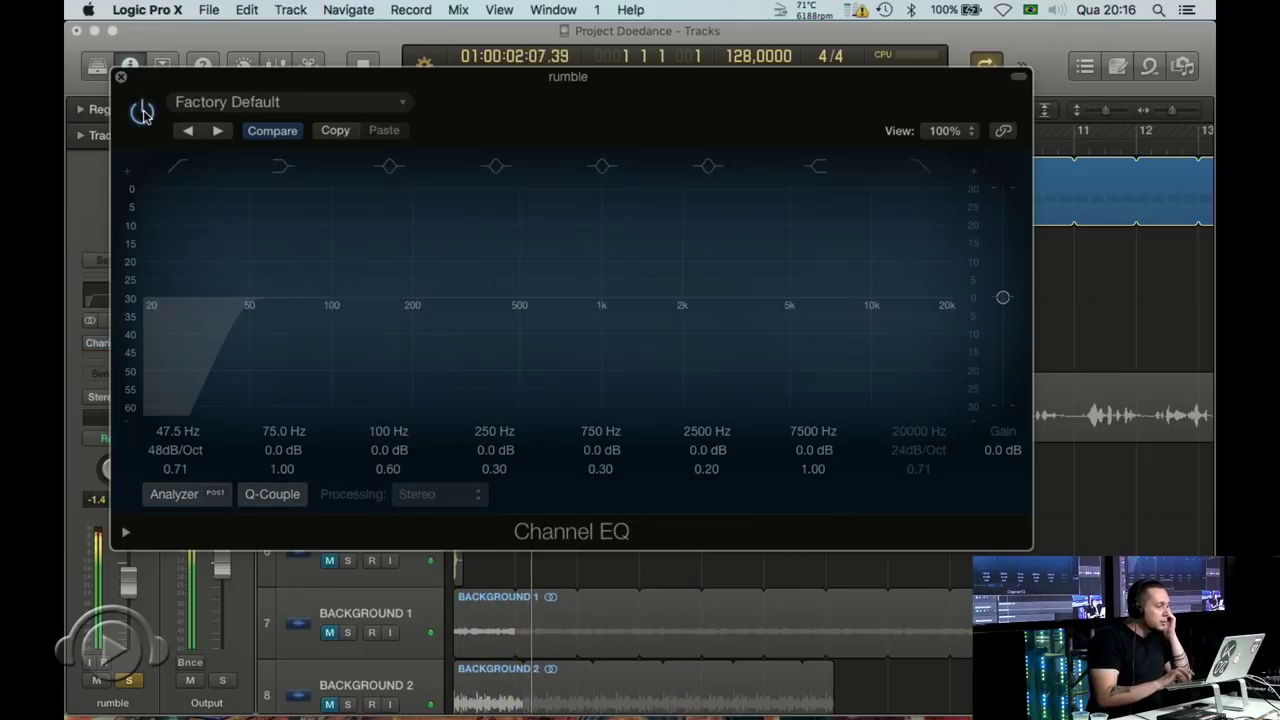
- Raise the rumble's low-cut frequency to about 62 Hz, stop playback and close the Channel EQ
mouse_move(170, 440)
left_mouse_down()
mouse_move(170, 424)
mouse_move(170, 438)
left_mouse_up()
key("space")
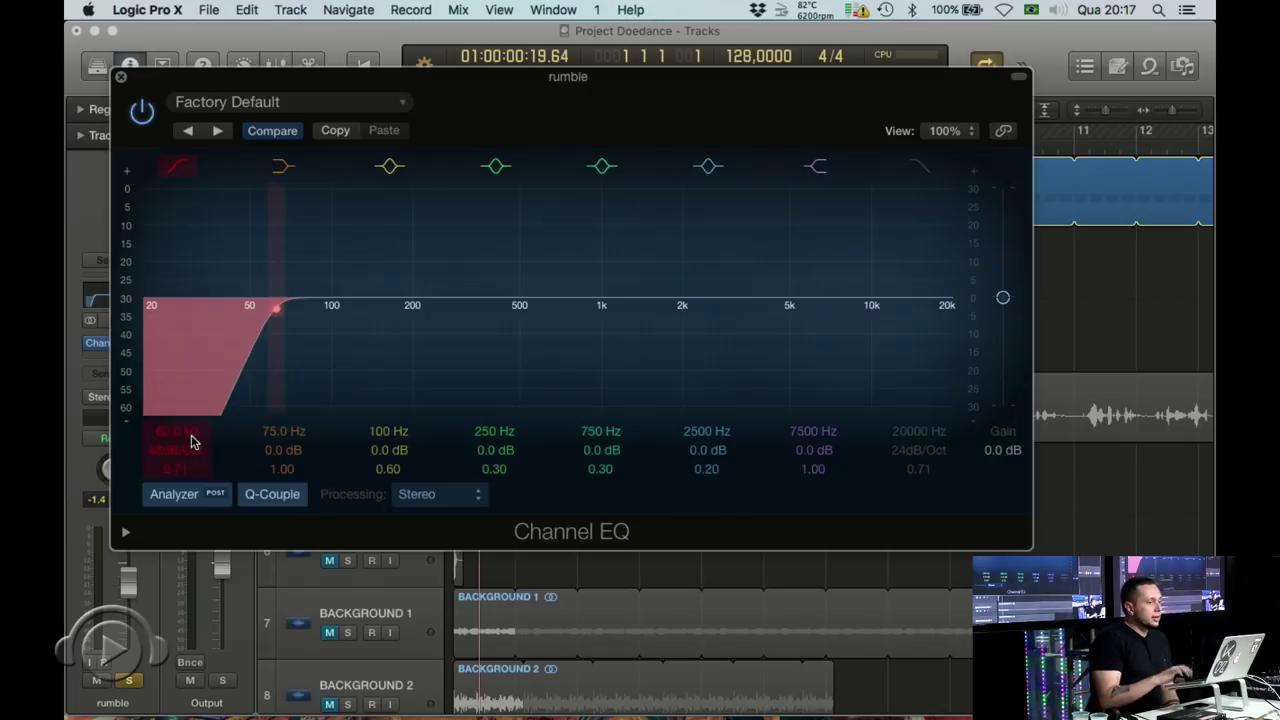
left_click(121, 78)
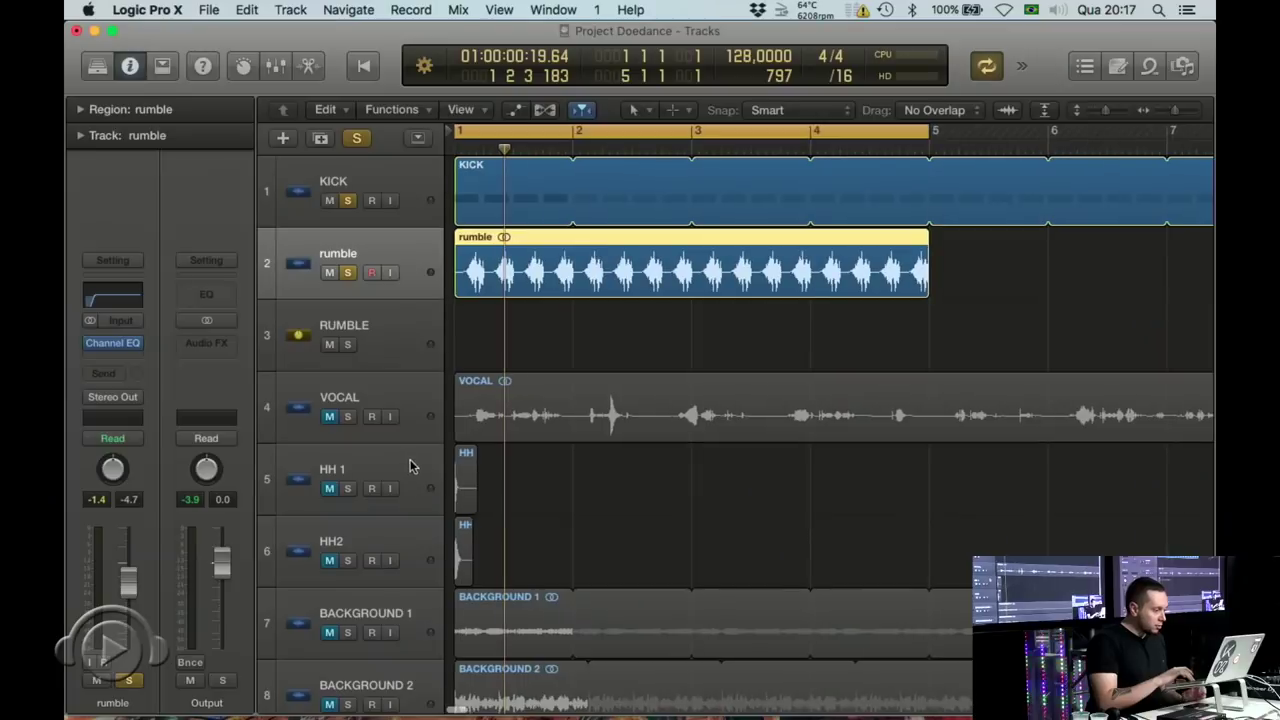
- Solo the HH 1 track, shorten its hi-hat region and place four copies on the offbeats of bar 1
left_click(347, 488)
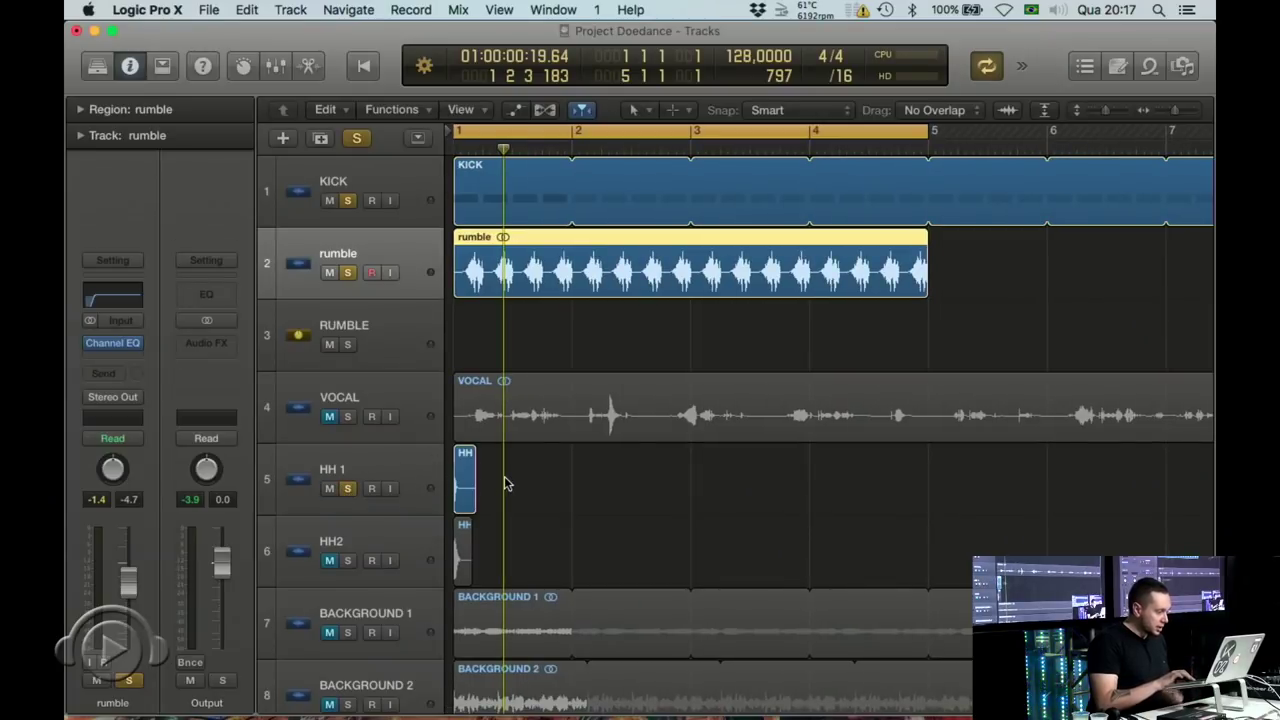
key("super+Right")
key("super+Right")
key("super+Right")
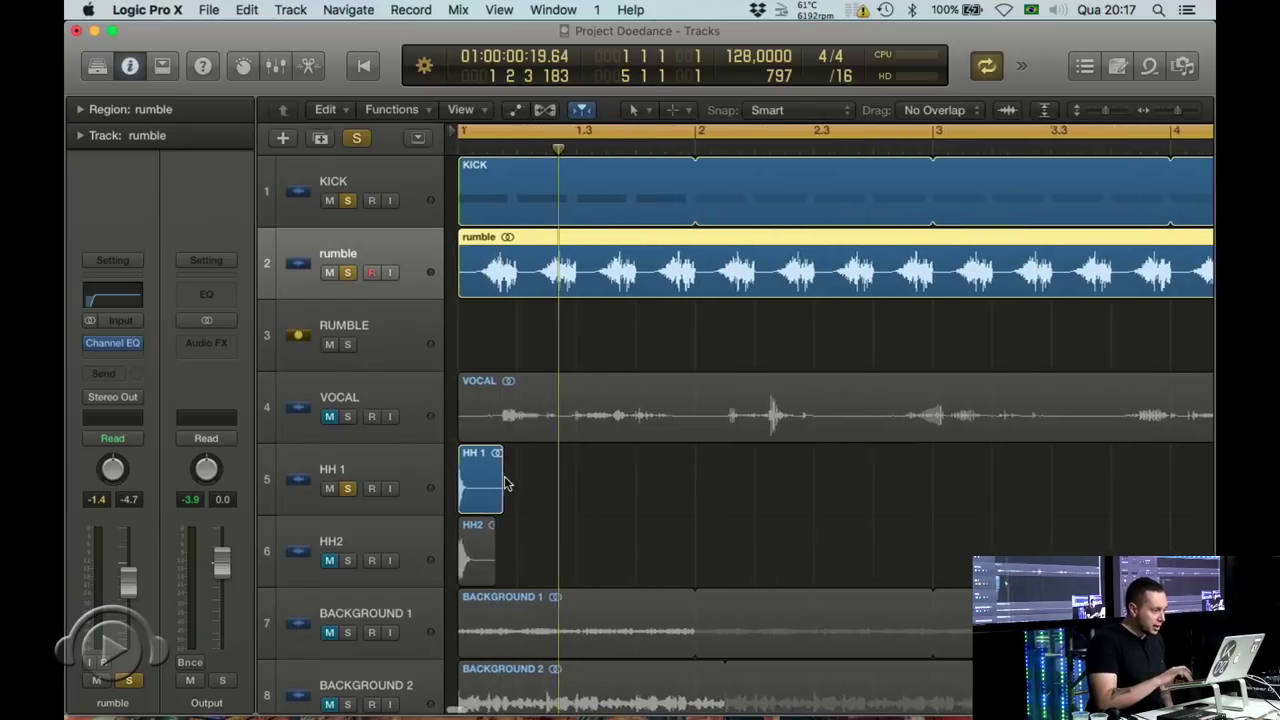
left_click_drag(505, 488, 614, 478)
left_click(494, 478, "shift")
left_click_drag(714, 480, 448, 483)
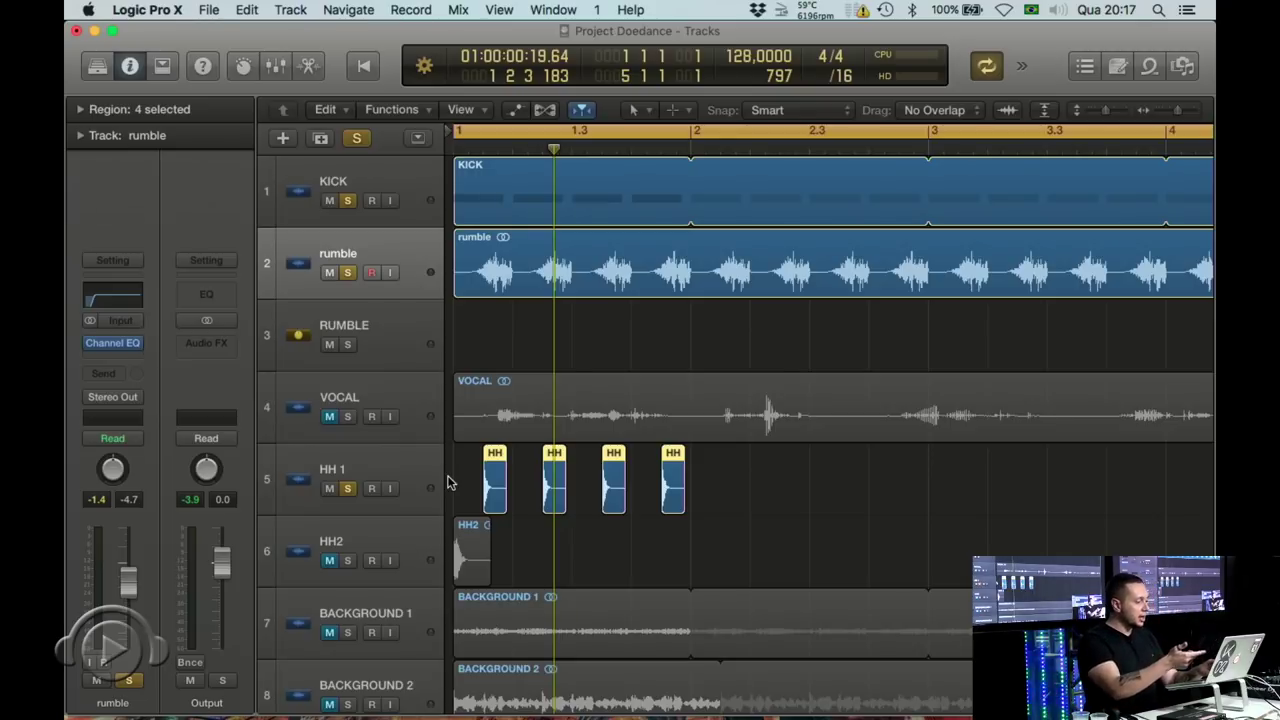
- Join the four HH 1 hits into a single one-bar region, and loop both that region and the rumble region
key("super+j")
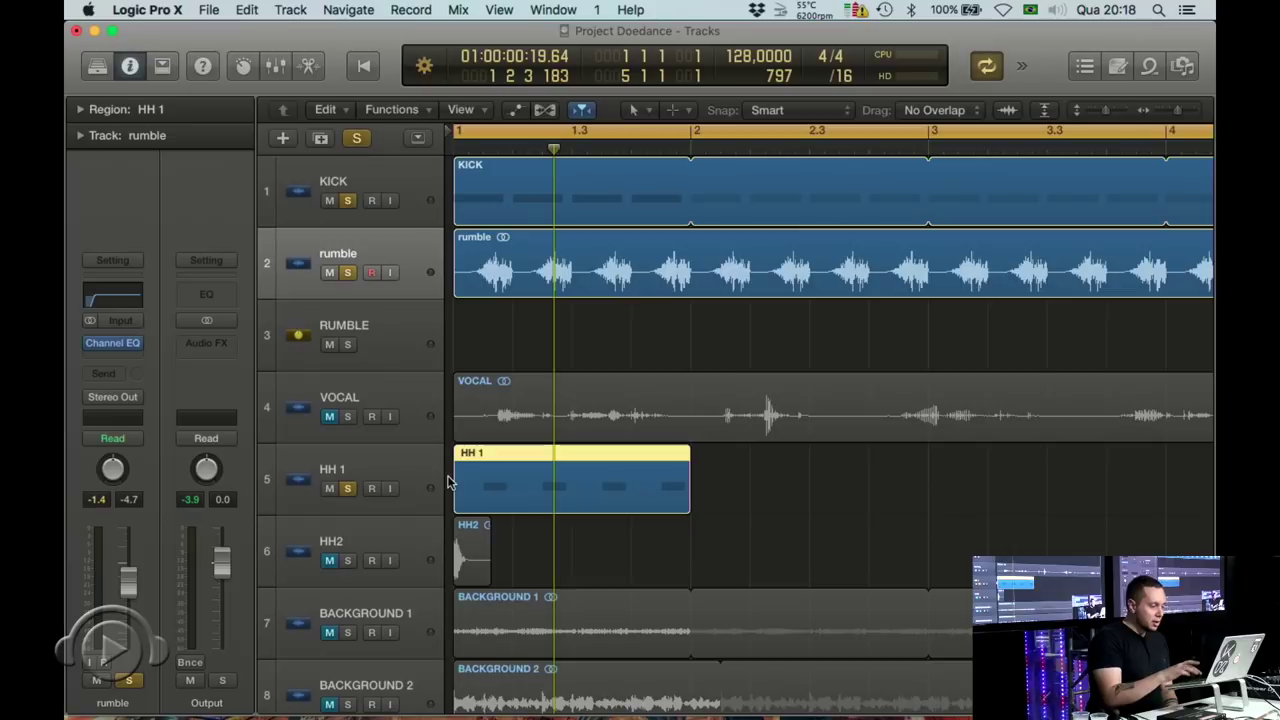
key("l")
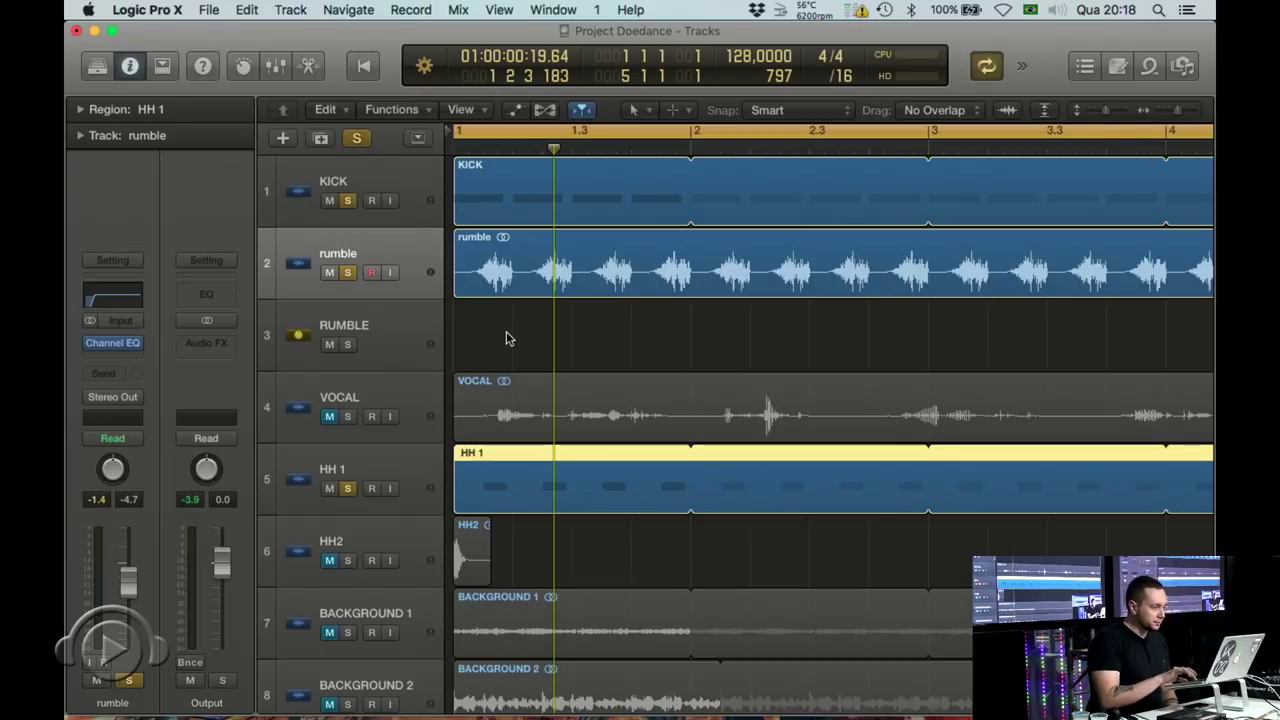
key("super+Left")
key("super+Left")
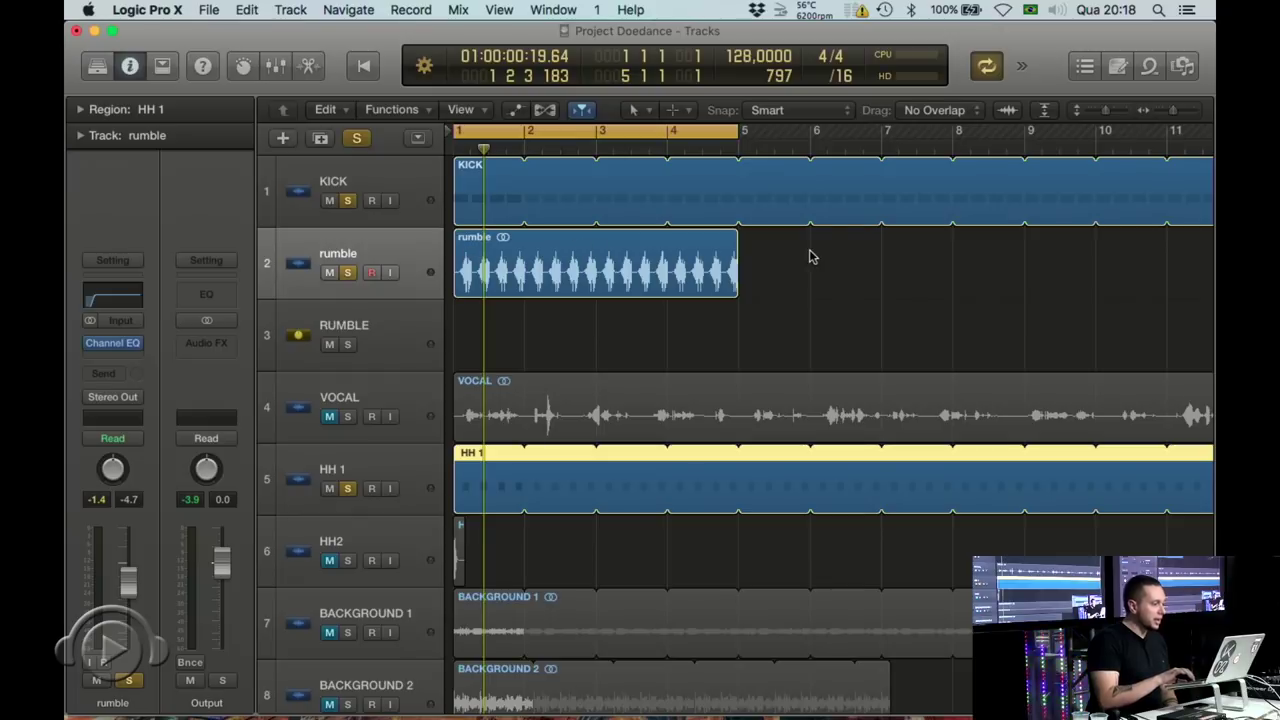
key("l")
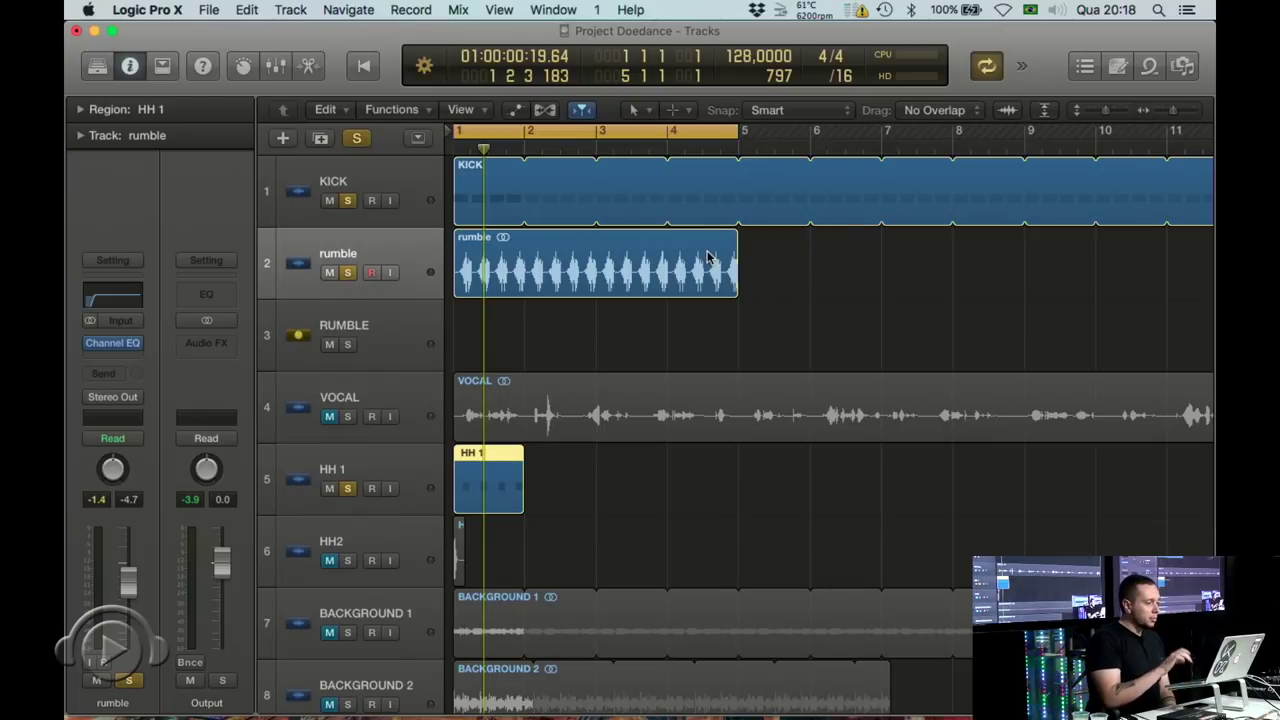
key("p")
key("p")
key("l")
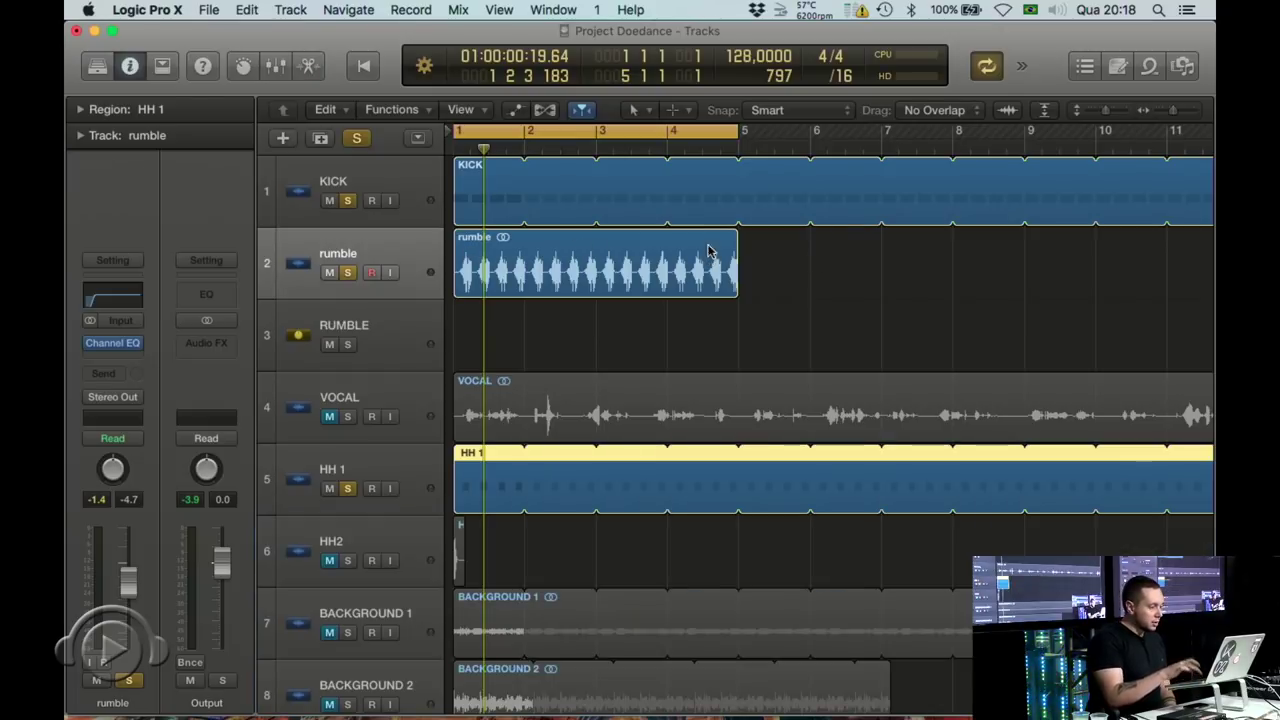
left_click(712, 248)
key("l")
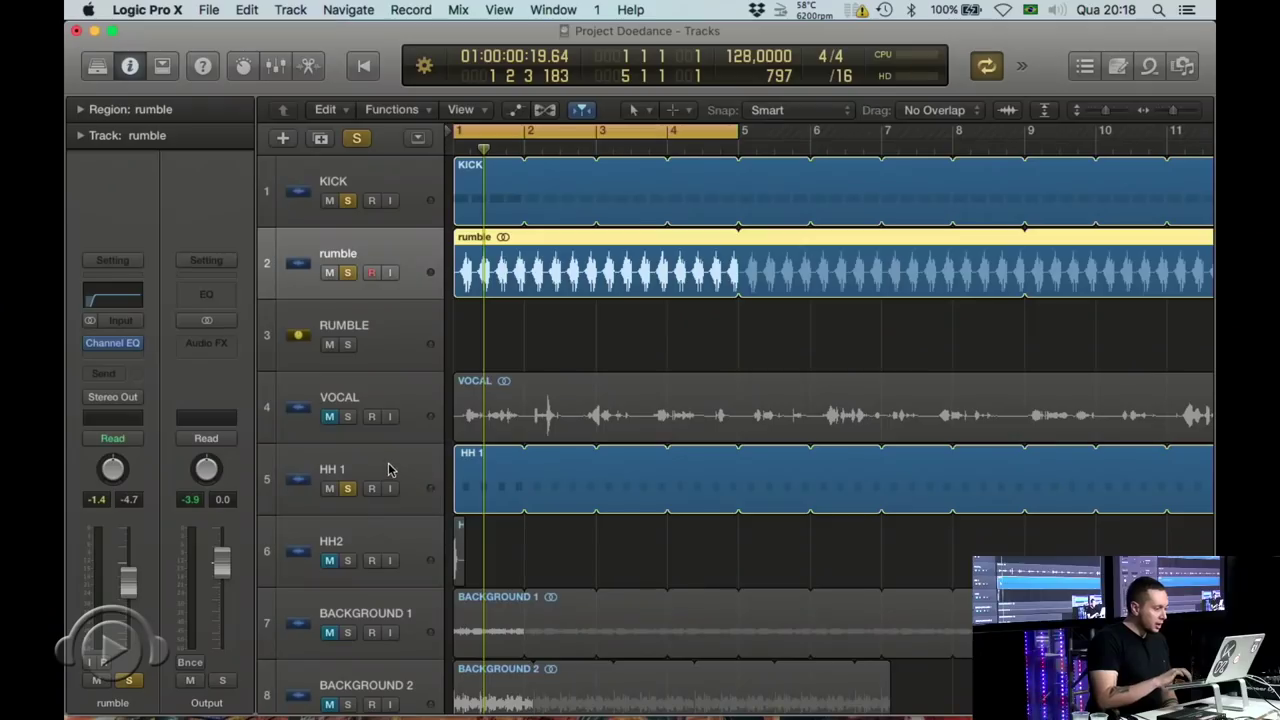
- Select the HH 1 track, audition the loop with kick, rumble and hi-hat, and reset the output's peak indicator
left_click(386, 461)
key("space")
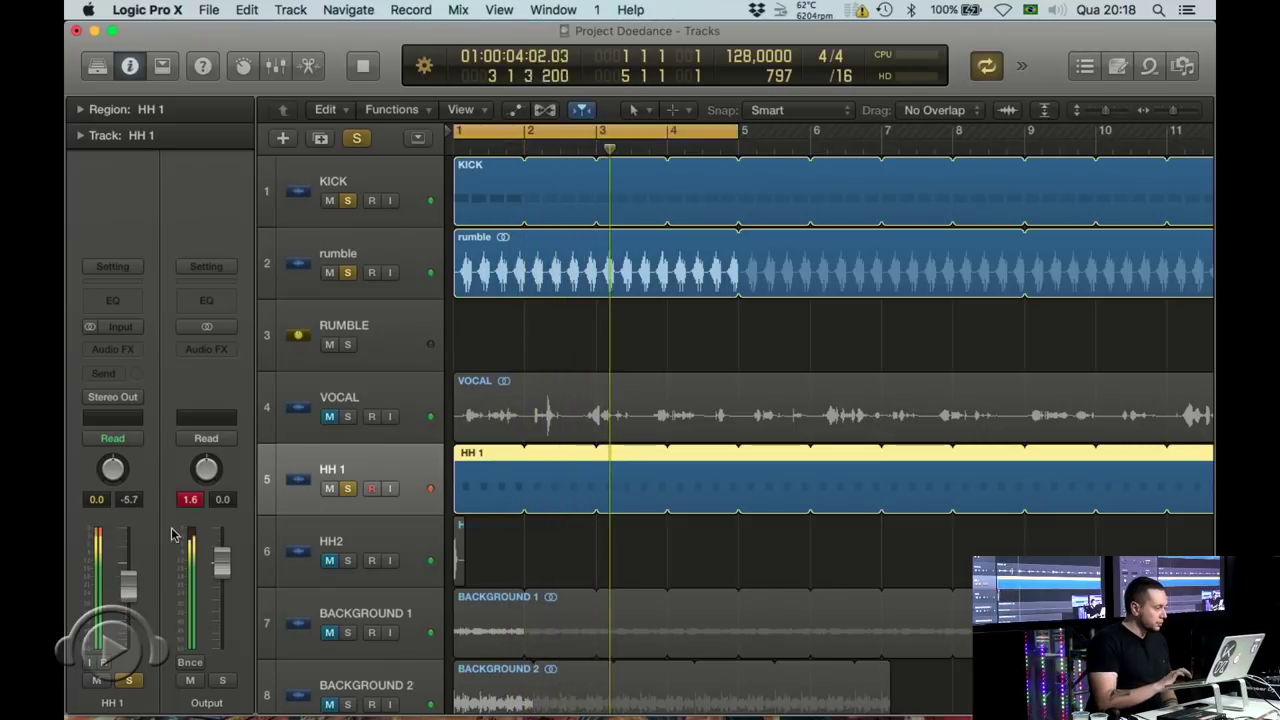
left_click(193, 502)
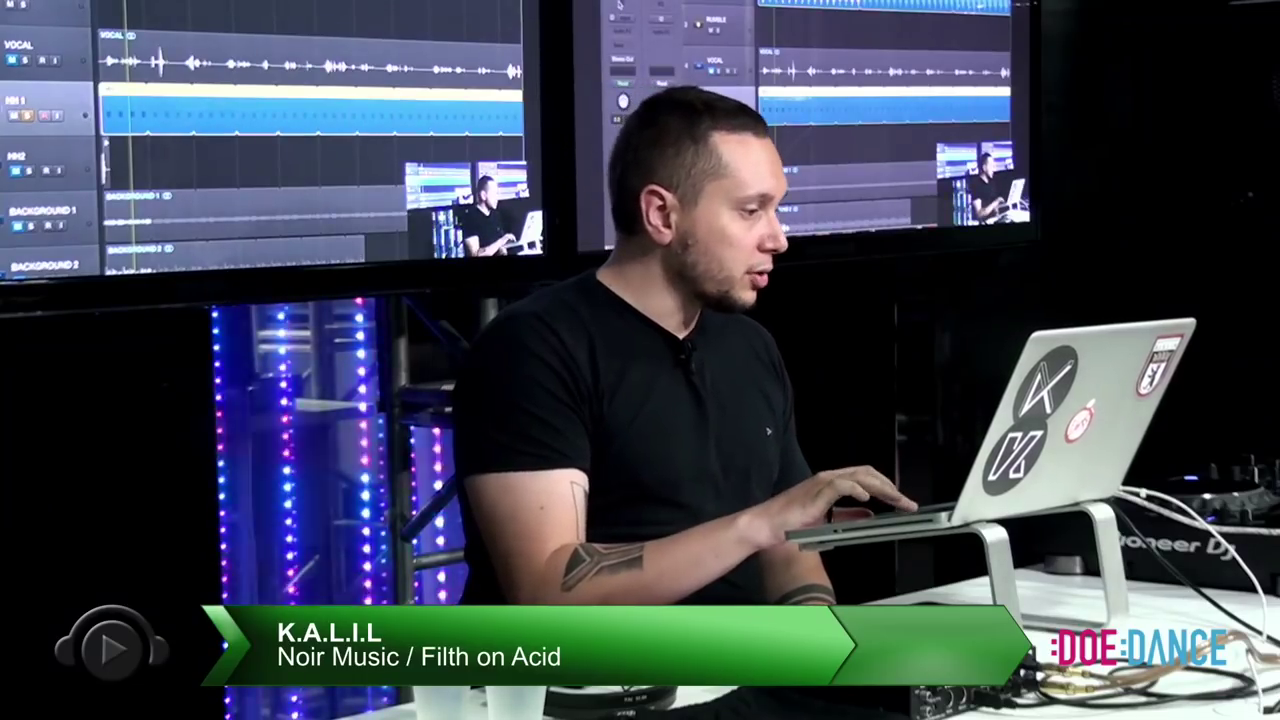
- Insert the Distortion effect on the HH 1 track
left_click(624, 21)
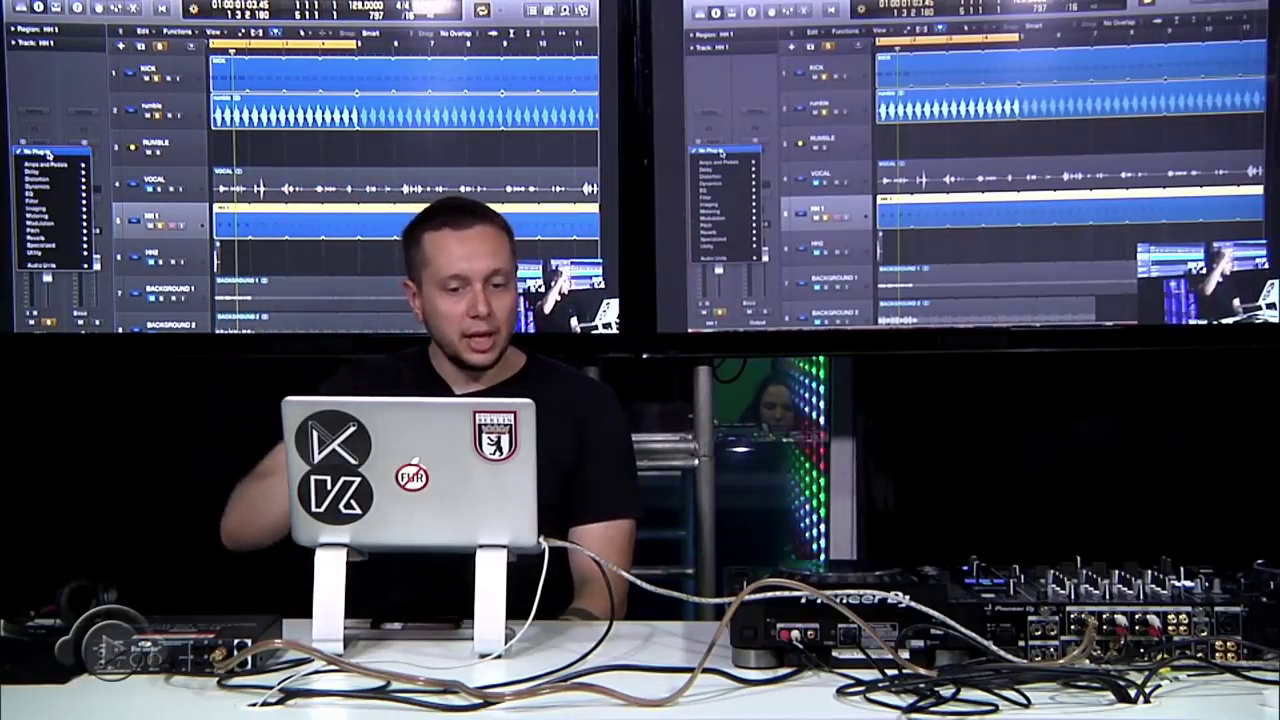
mouse_move(47, 183)
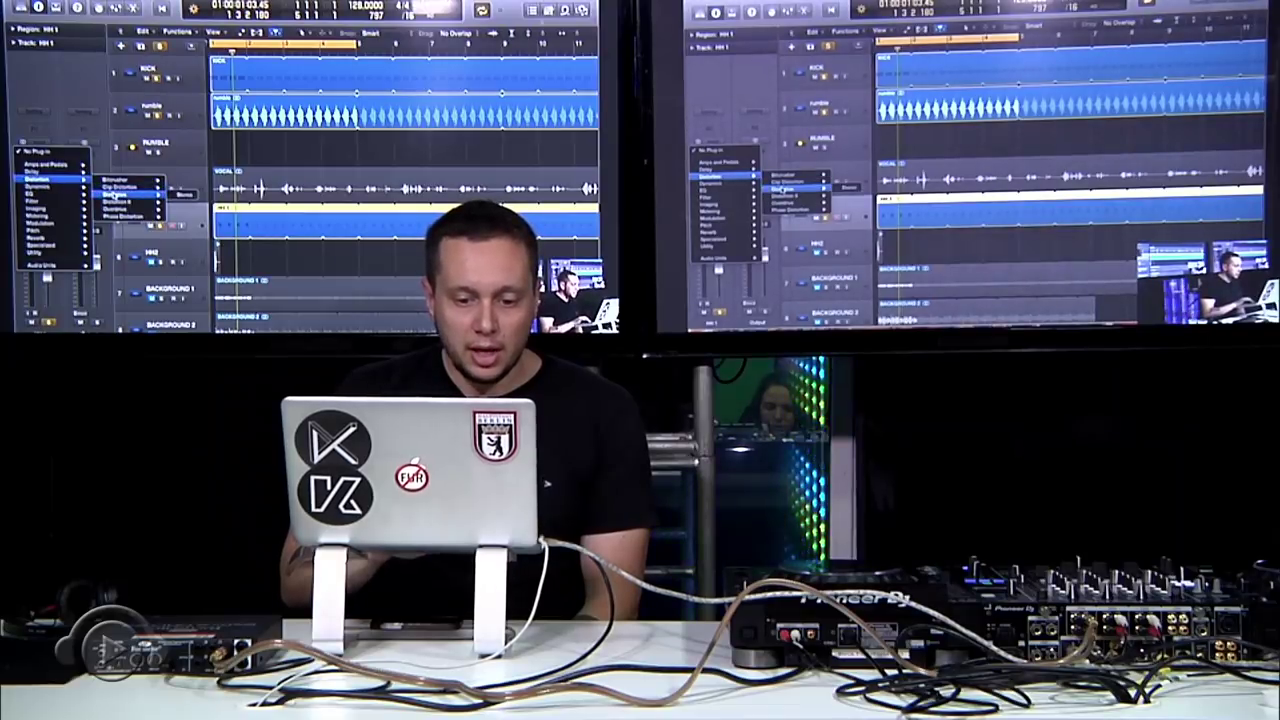
mouse_move(150, 193)
left_click(181, 194)
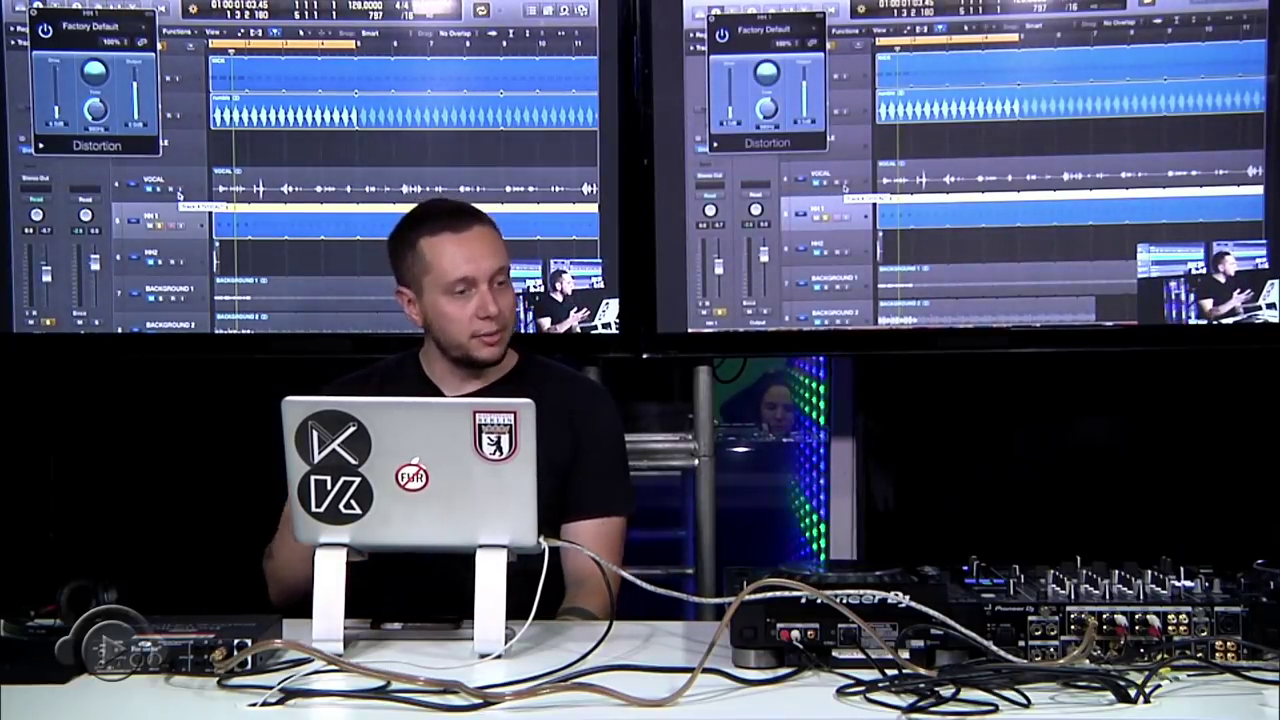
- During playback, set the hi-hat's Distortion to 13.0 dB drive and 1600 Hz tone, close it and lower the HH 1 fader to about -10.4 dB
key("space")
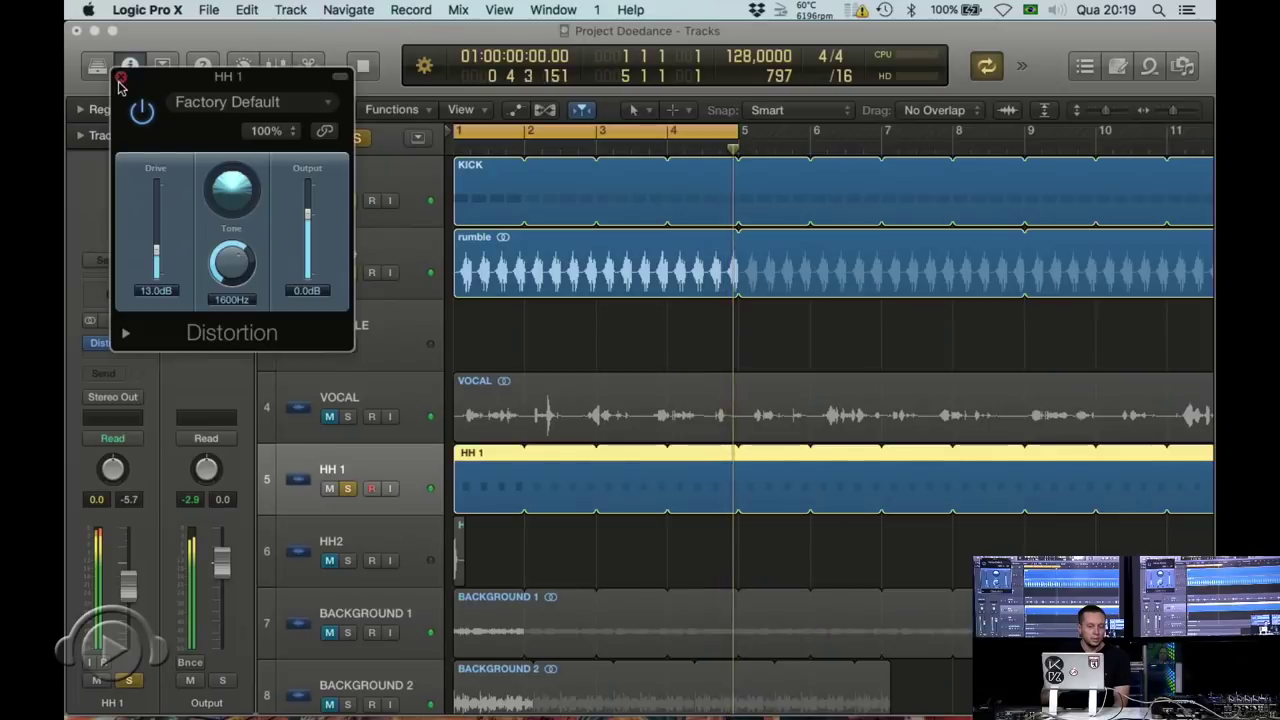
left_click(121, 83)
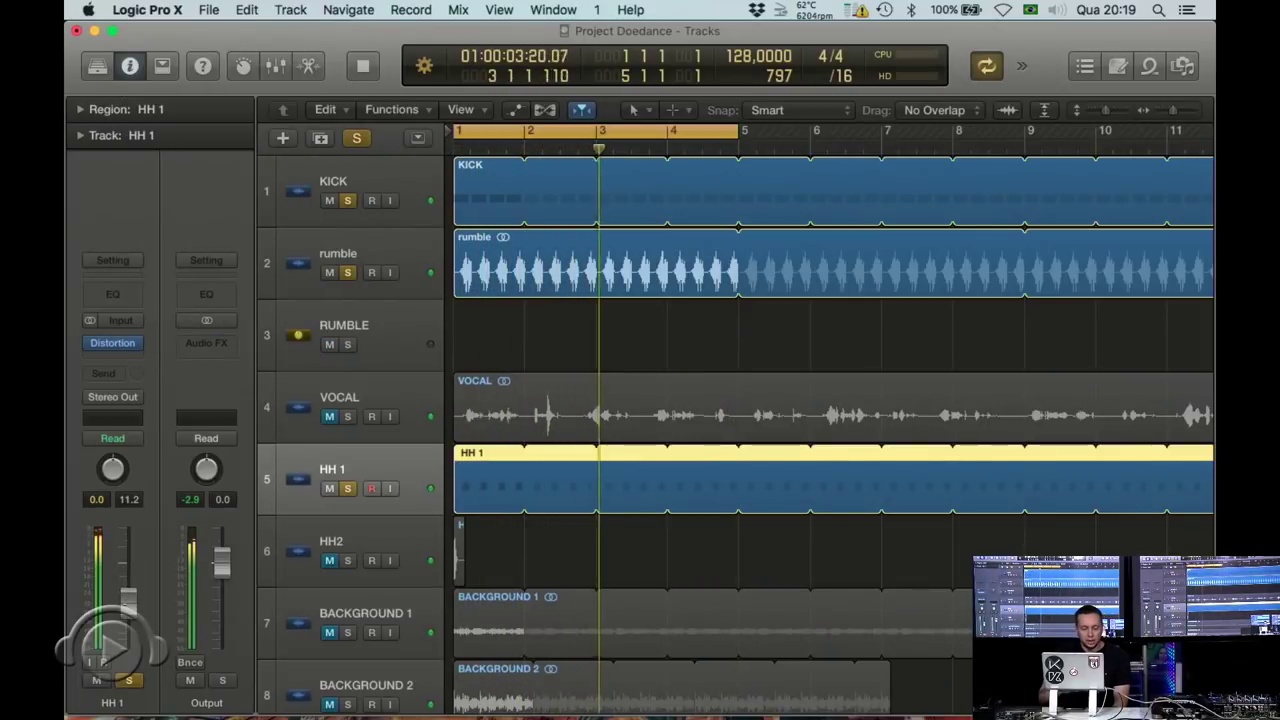
key("space")
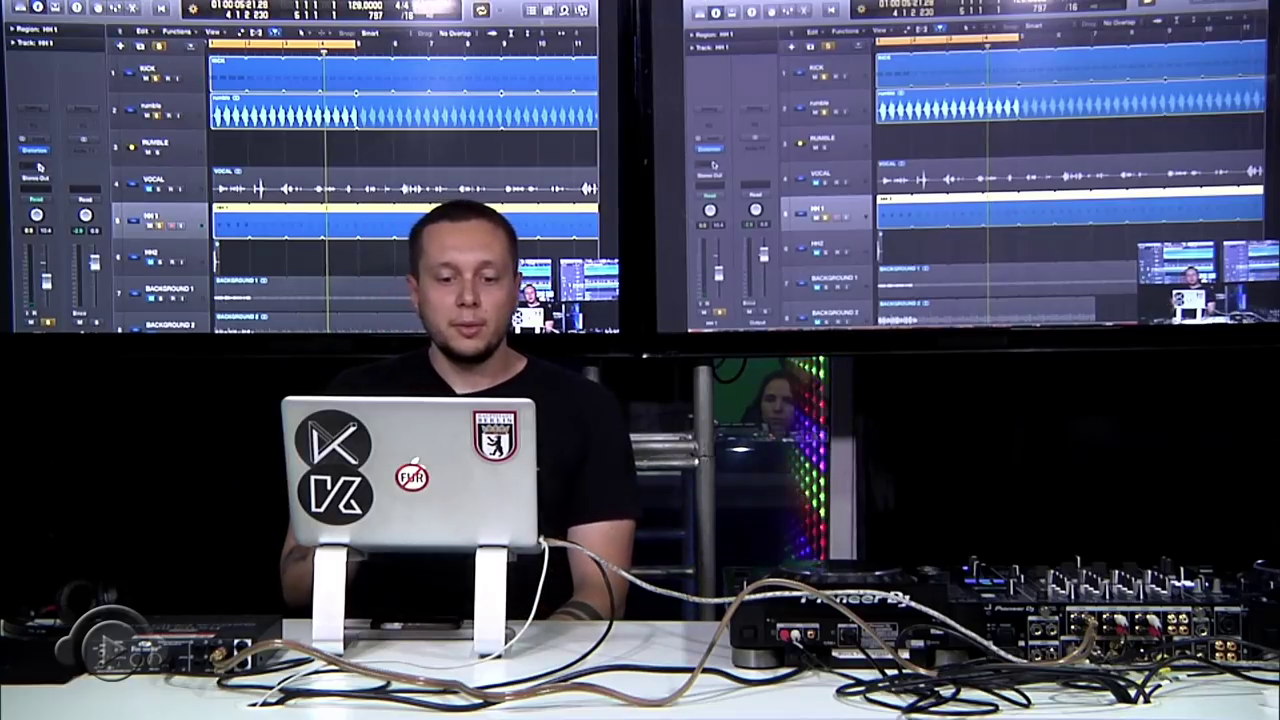
- Send HH 1 to Bus 2 and name the resulting aux channel REVERB HATS
left_click(40, 167)
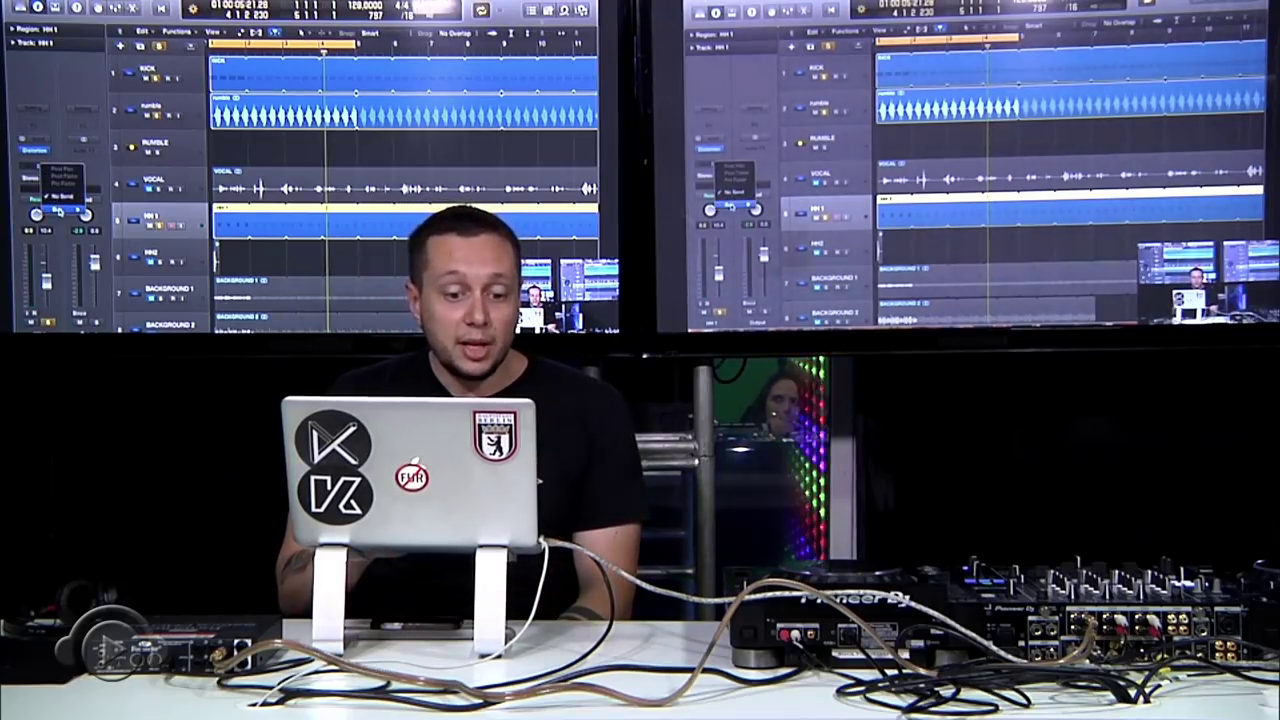
mouse_move(58, 209)
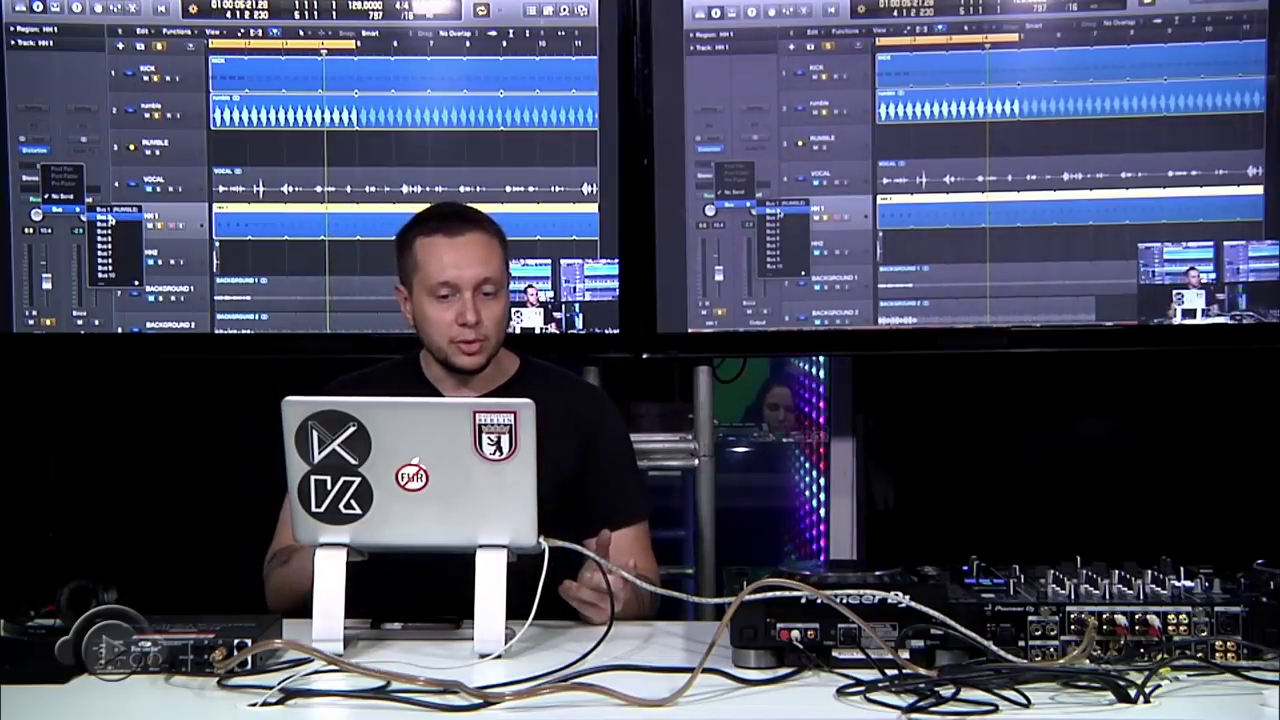
left_click(110, 218)
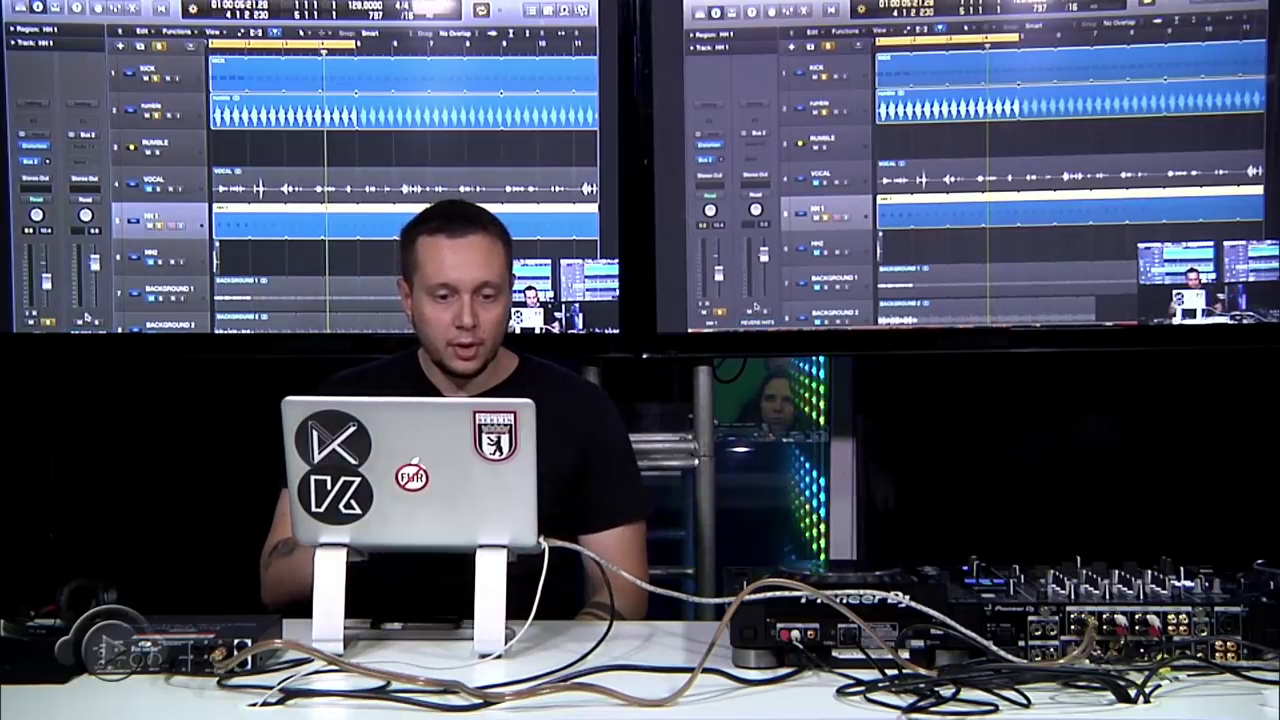
- Insert iZotope's Ozone 5 Reverb on the REVERB HATS channel in Hall mode at 100% wet, and close its window
left_click(88, 146)
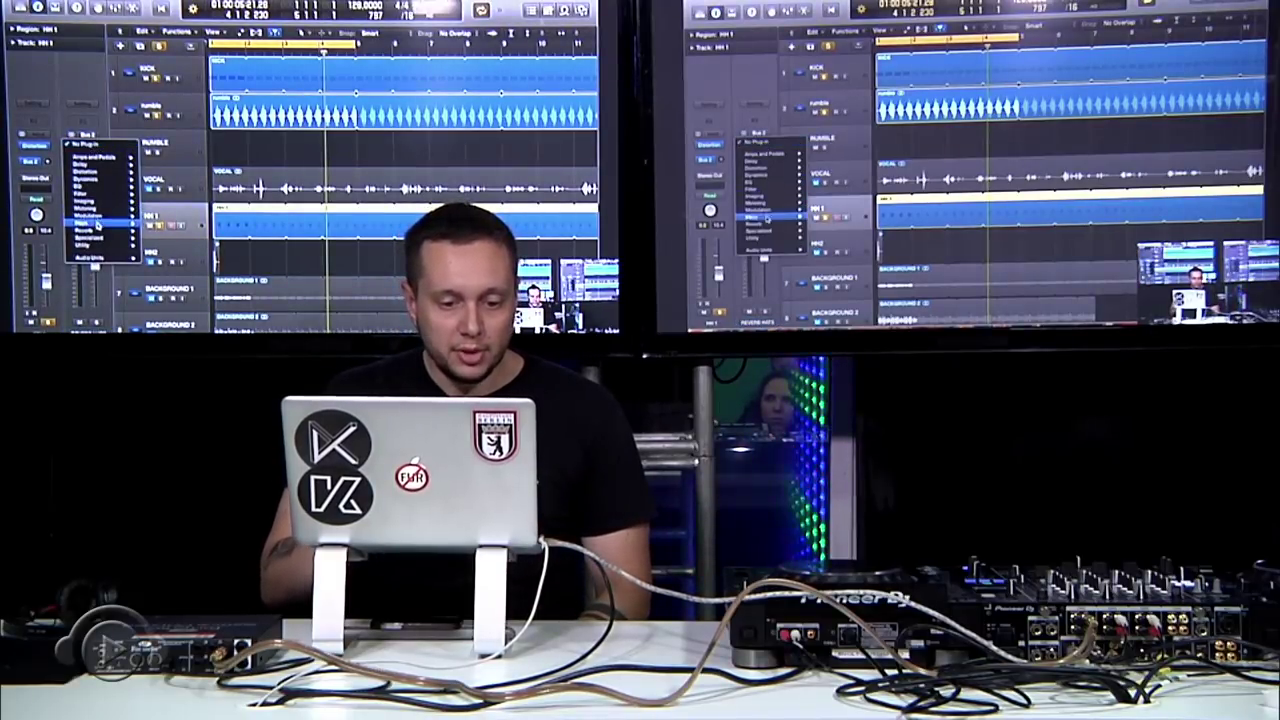
mouse_move(211, 552)
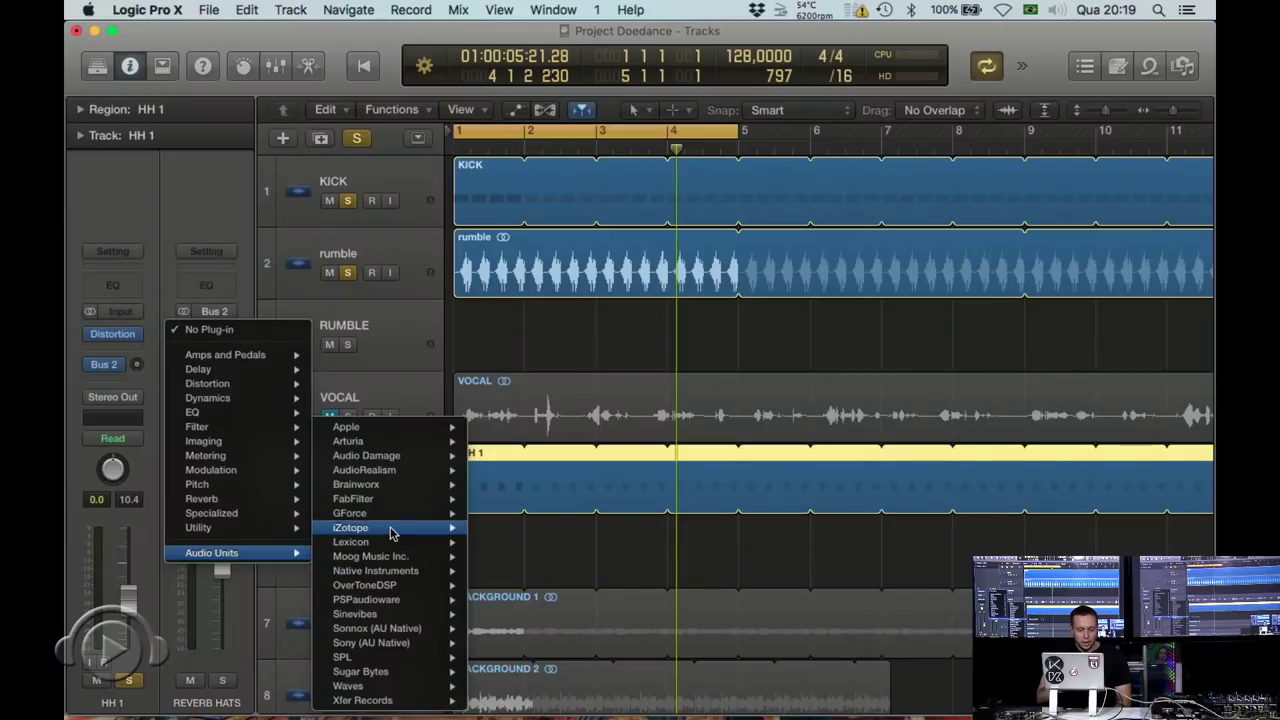
mouse_move(394, 531)
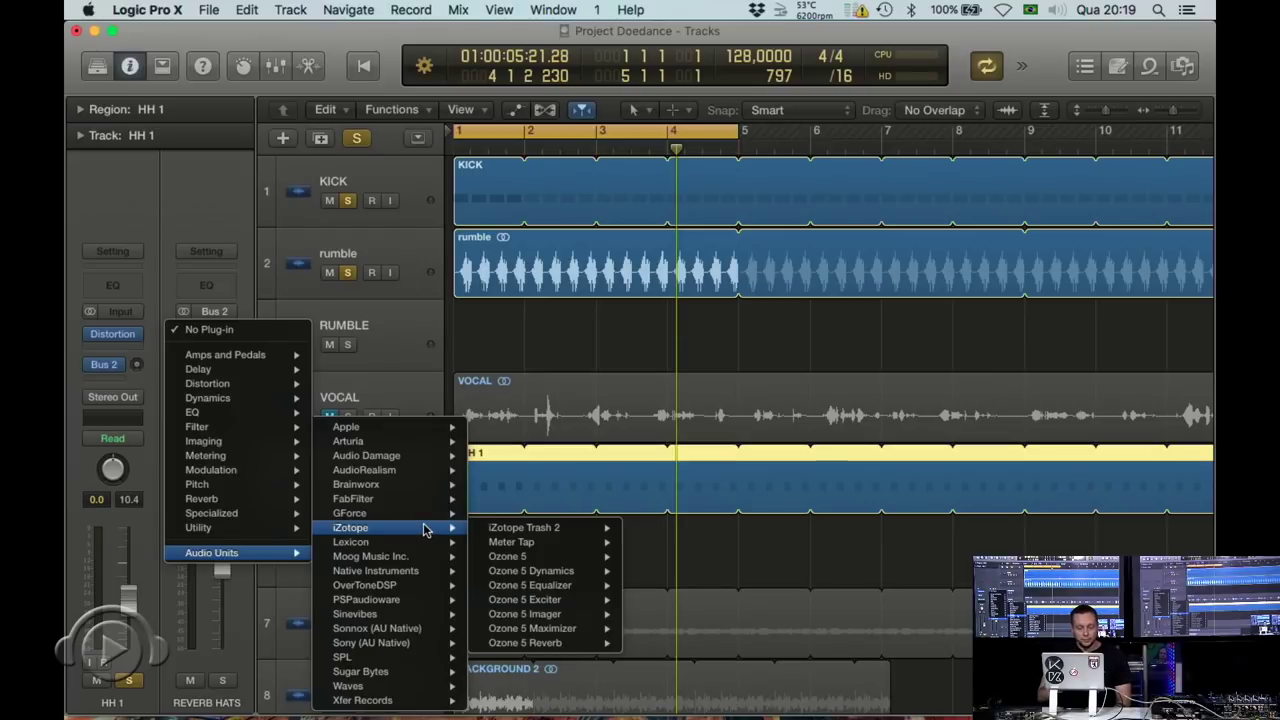
mouse_move(530, 643)
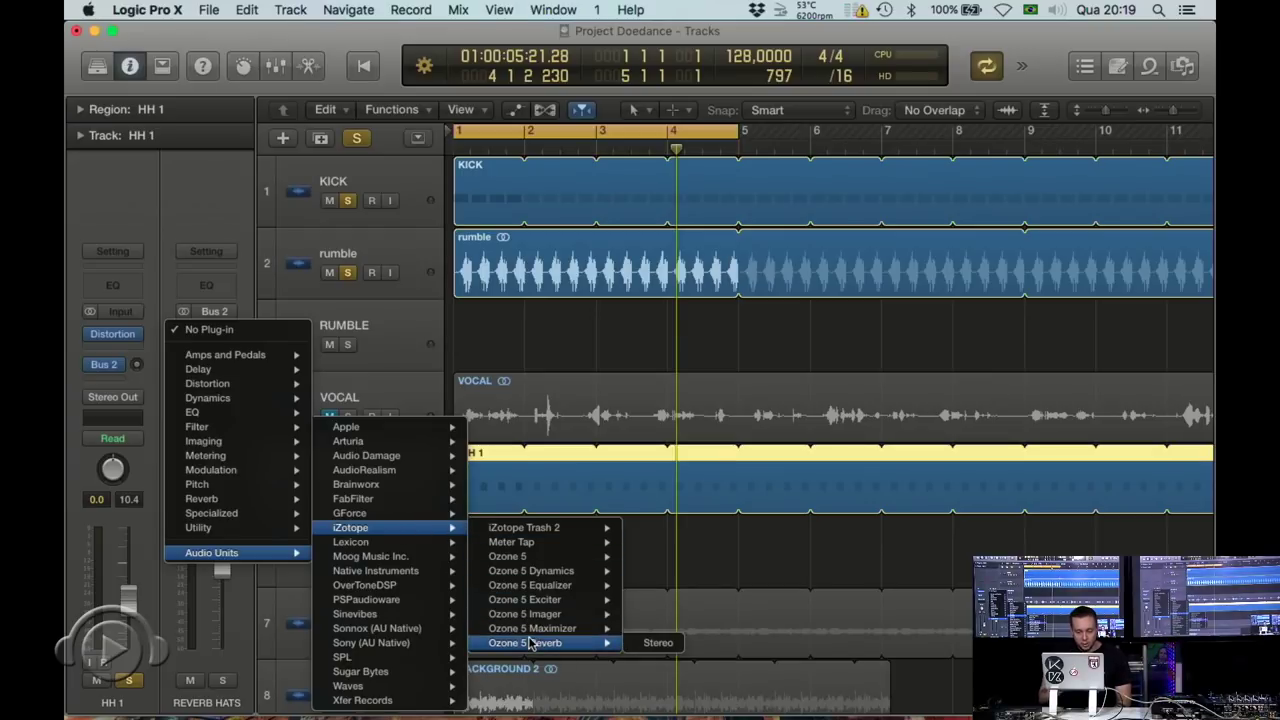
key("Escape")
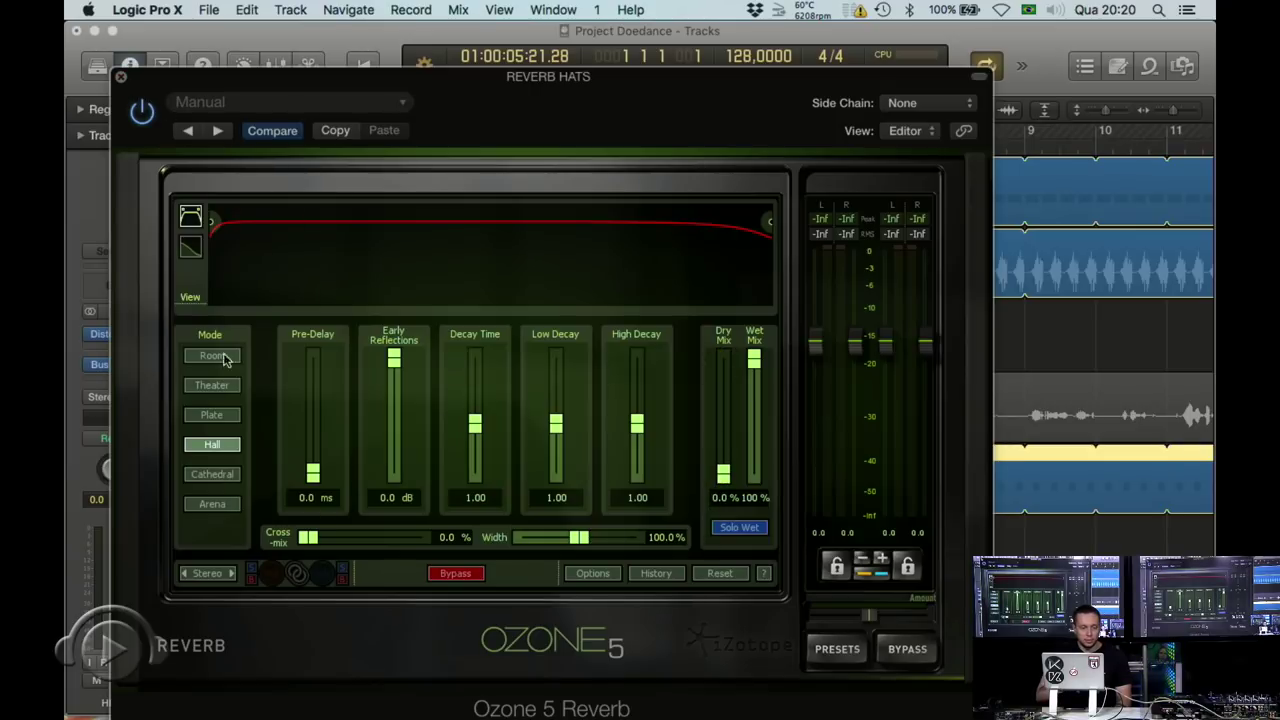
left_click(120, 78)
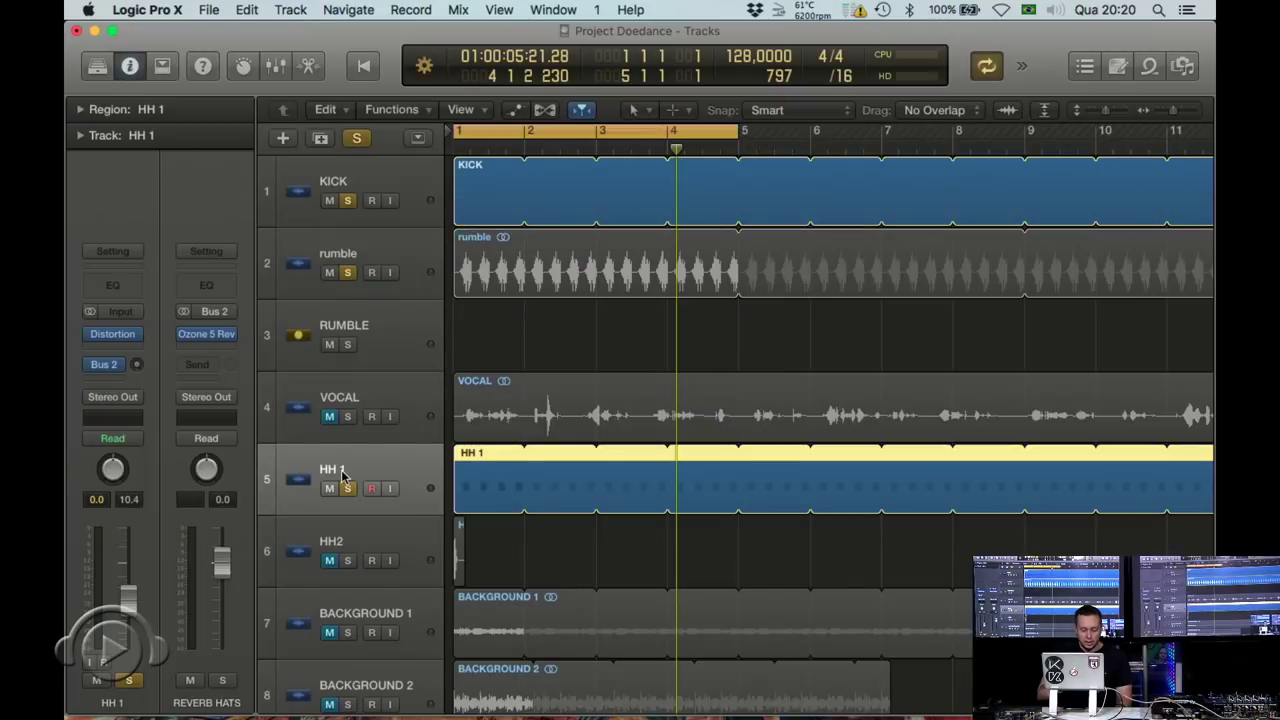
- Set HH 1's Bus 2 send to about -19.5 dB during playback and audition the hi-hat reverb with the kick and rumble
key("space")
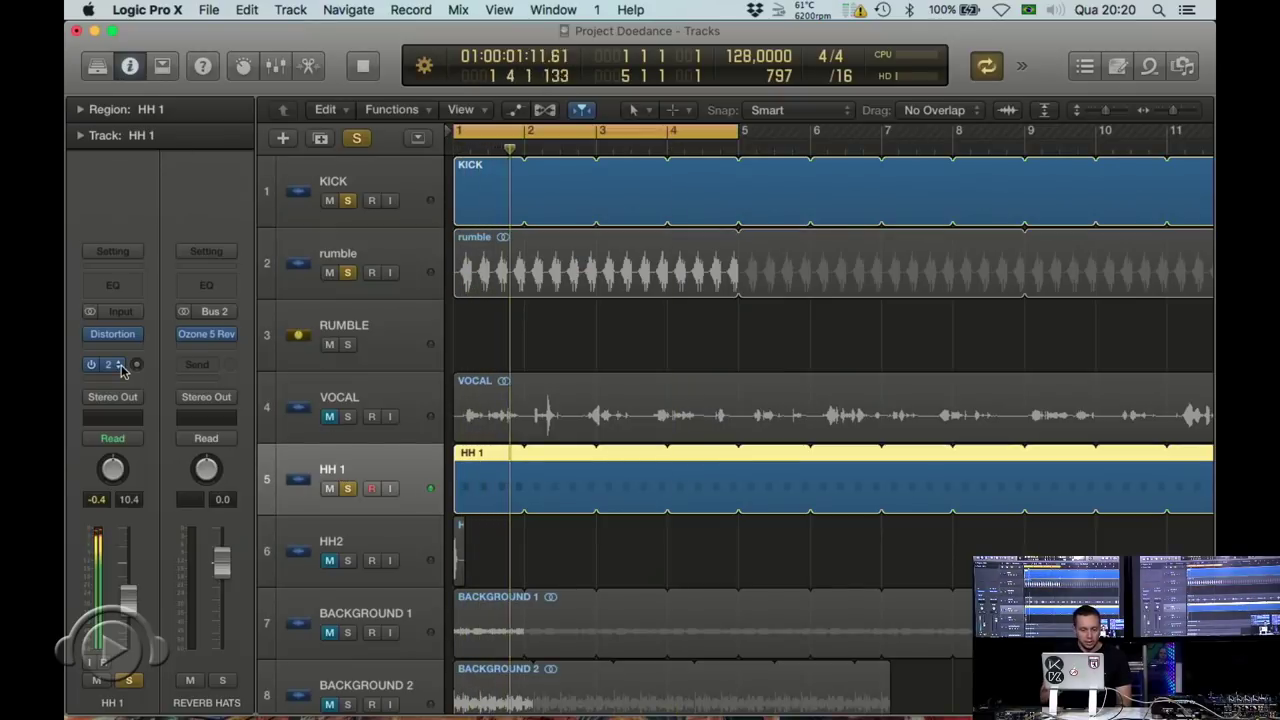
left_click_drag(140, 370, 140, 330)
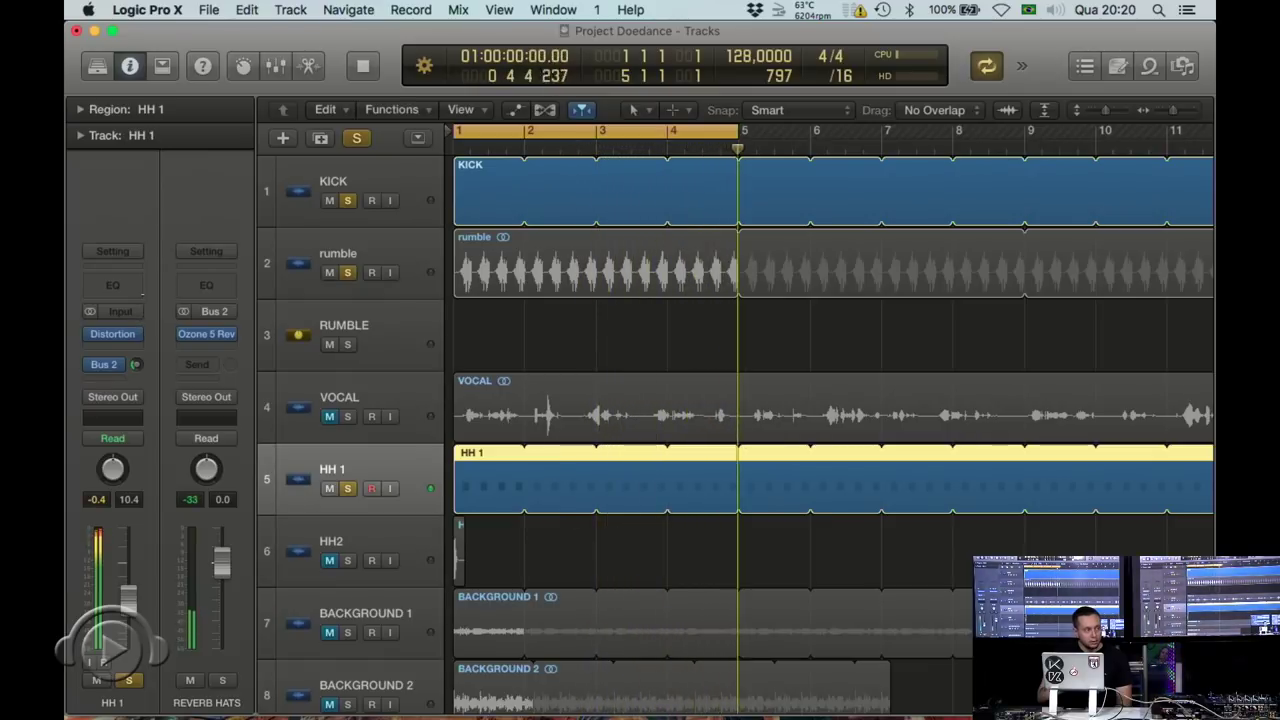
left_click_drag(136, 364, 136, 374)
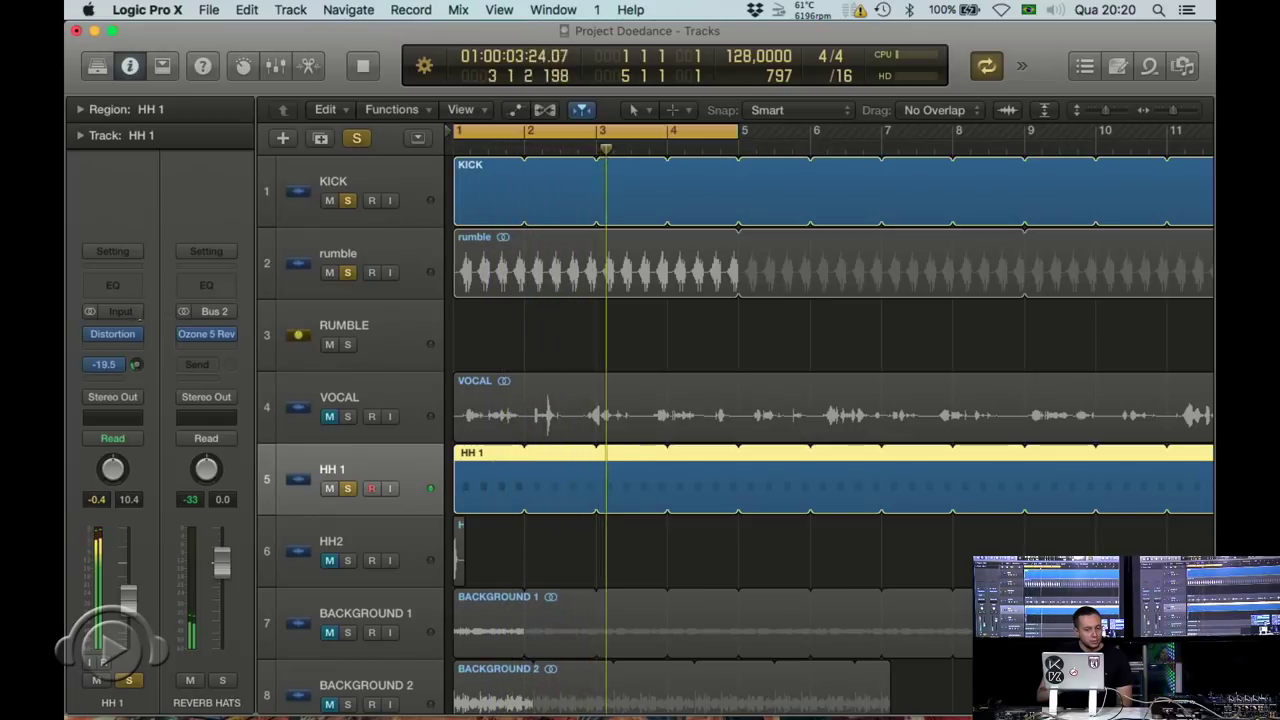
left_click(346, 273)
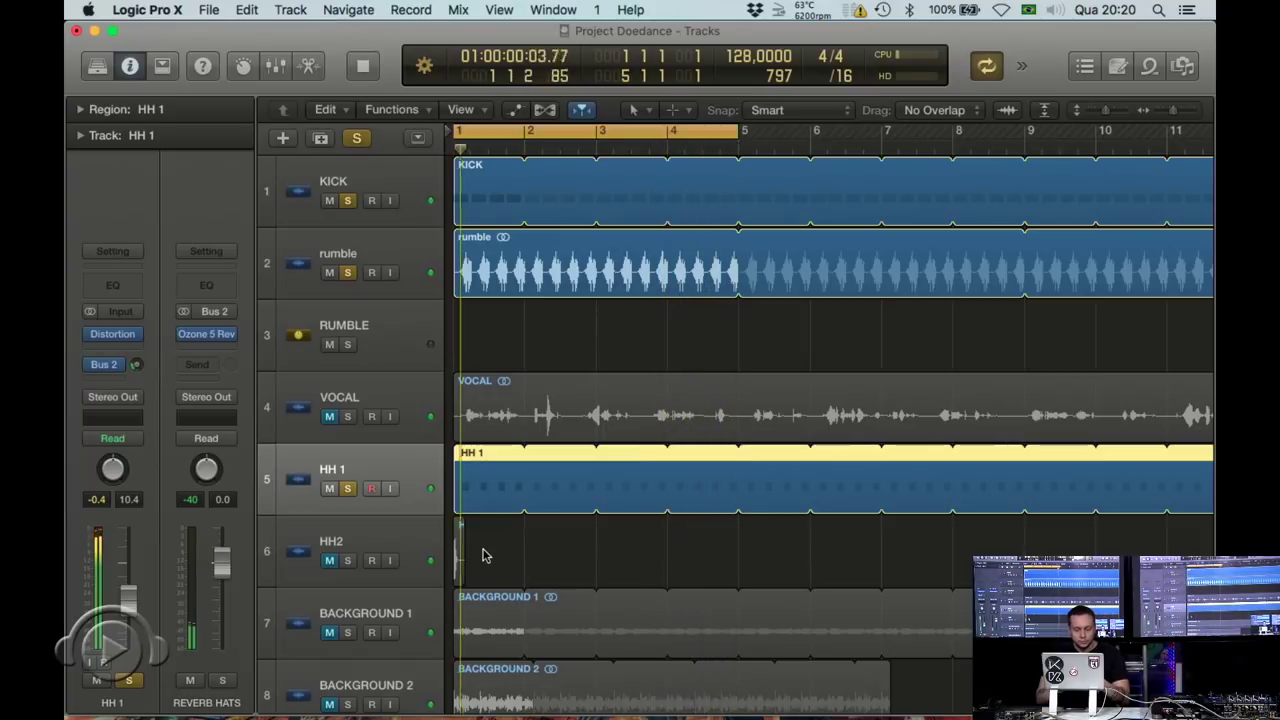
key("space")
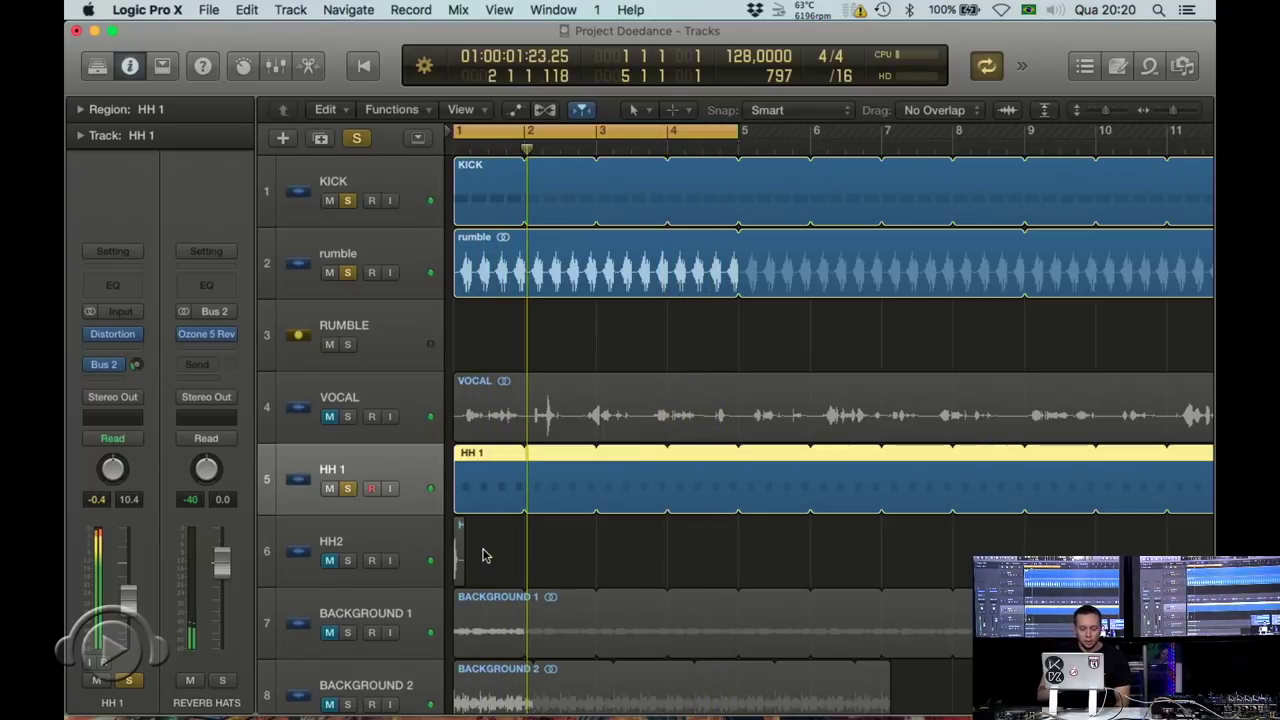
- Clear all solos, mute the kick, rumble and HH 1 tracks, and play BACKGROUND 1 soloed
left_click(381, 607)
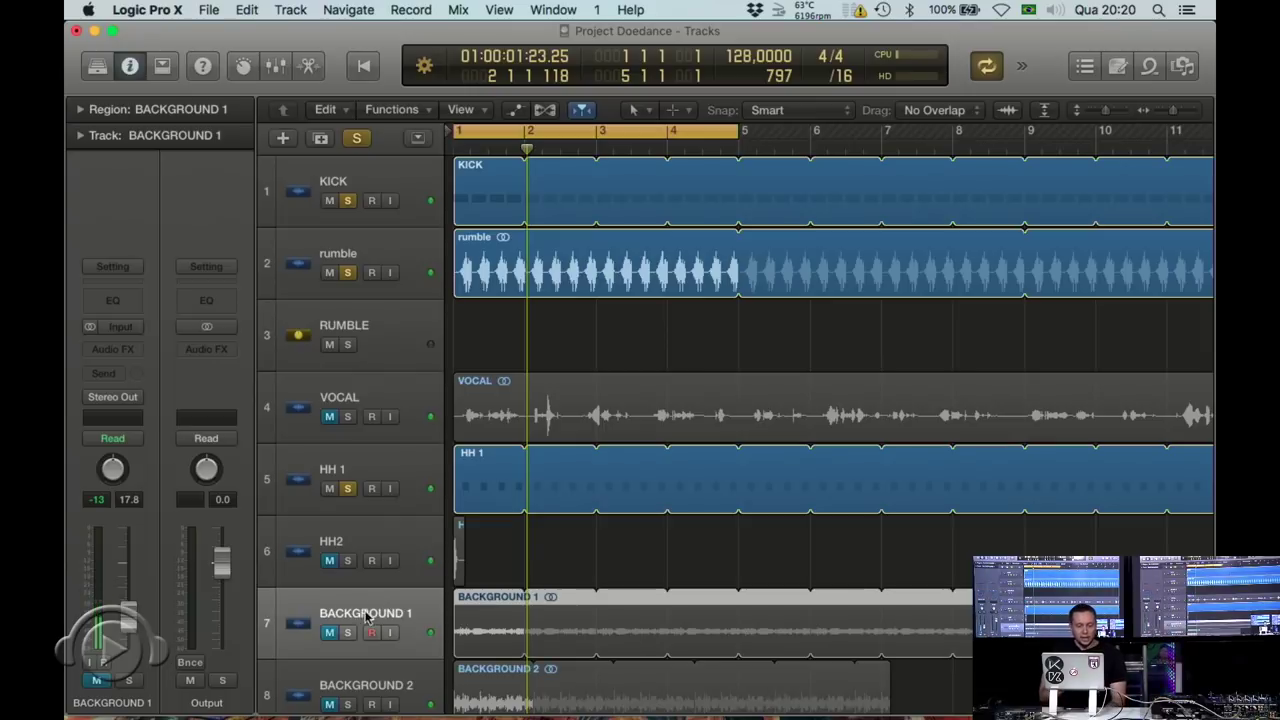
left_click(356, 140)
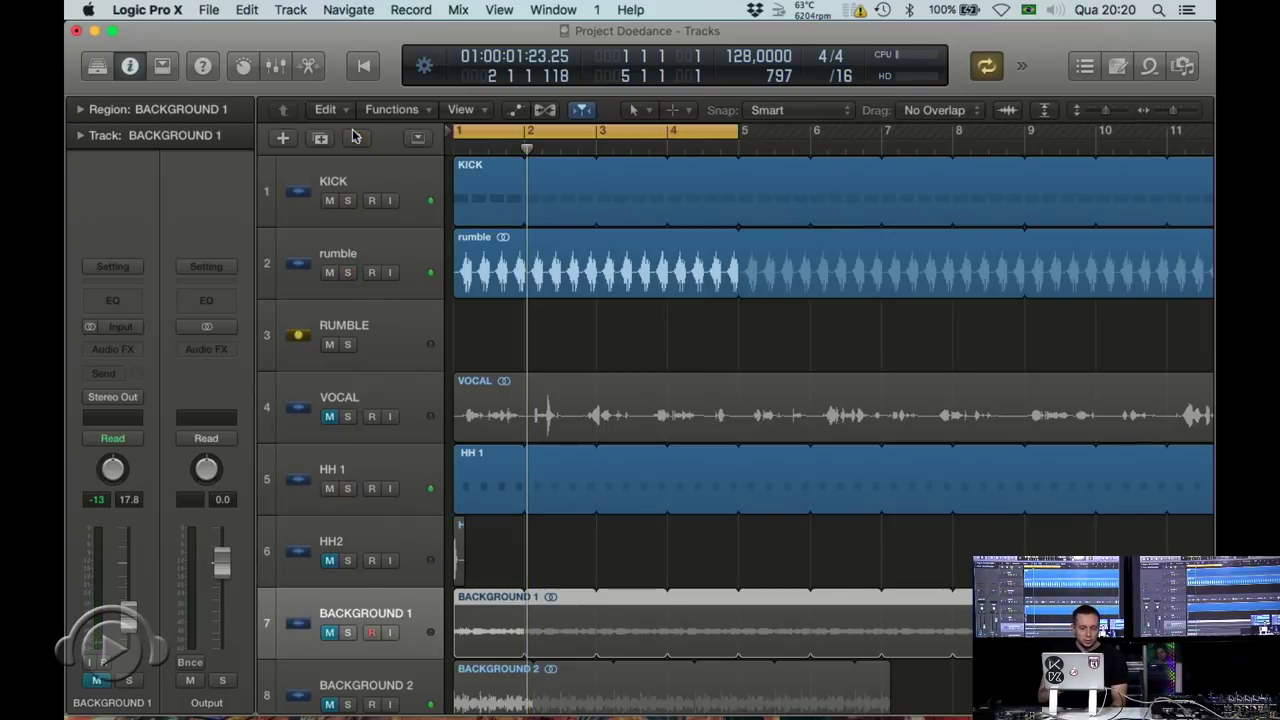
left_click(348, 633)
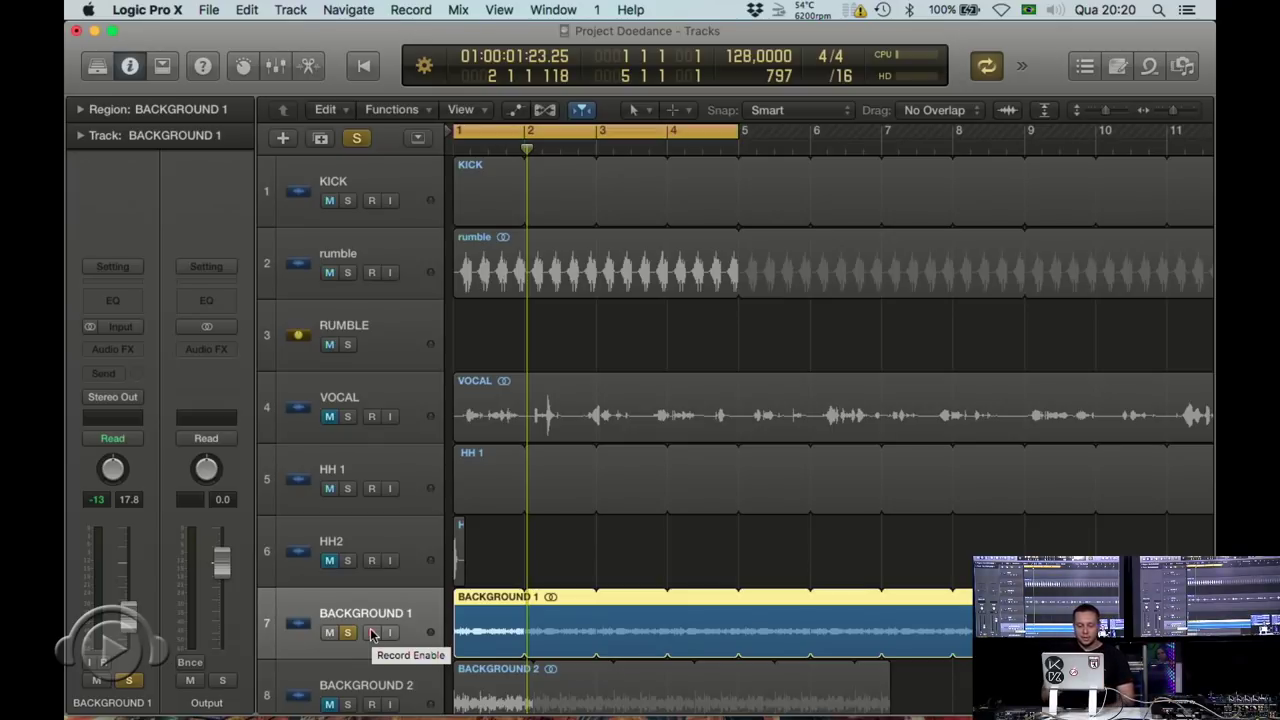
key("space")
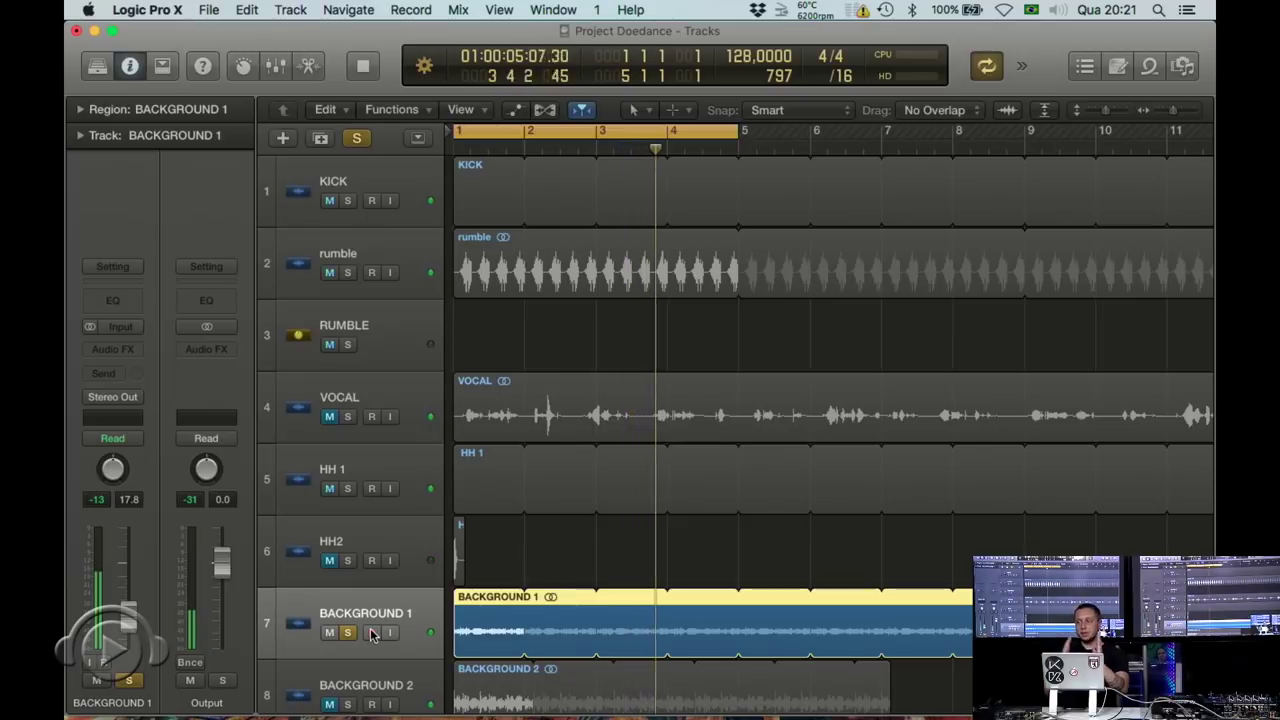
- Raise BACKGROUND 1's level to -12.2 dB and give it a Channel EQ low cut at 360 Hz with a 48 dB/Oct slope
left_click(371, 633)
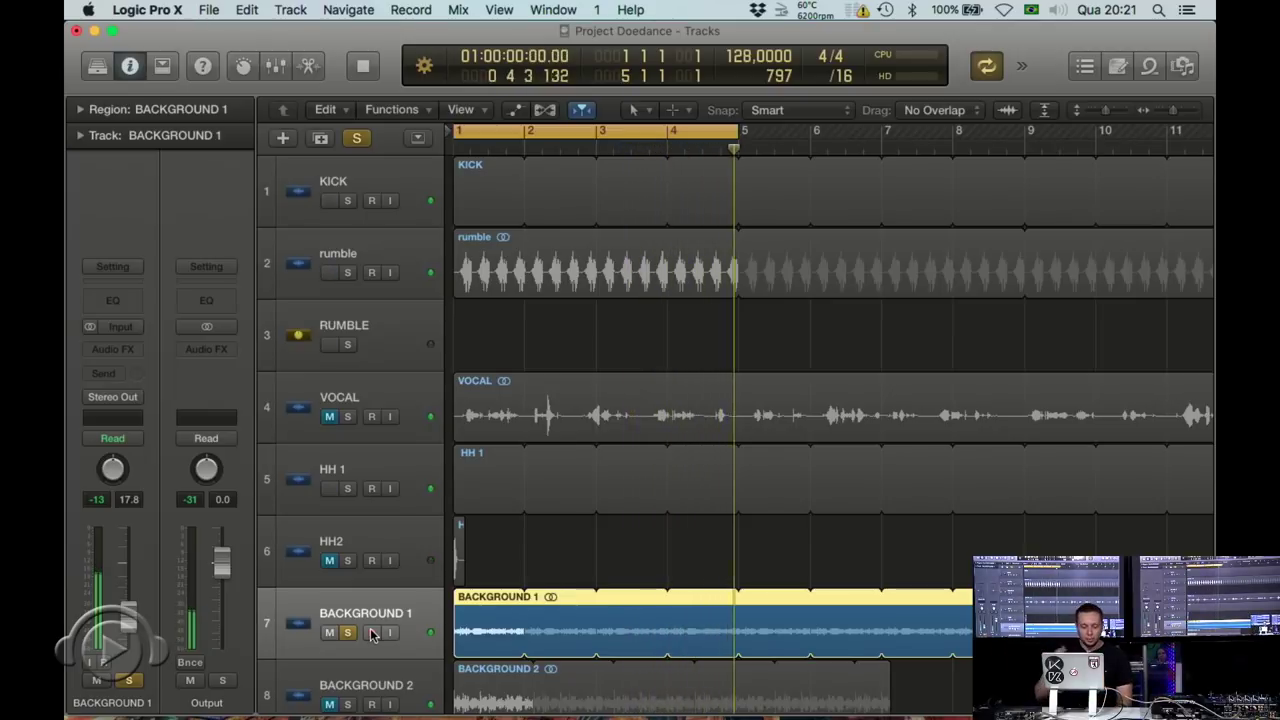
left_click_drag(142, 617, 142, 597)
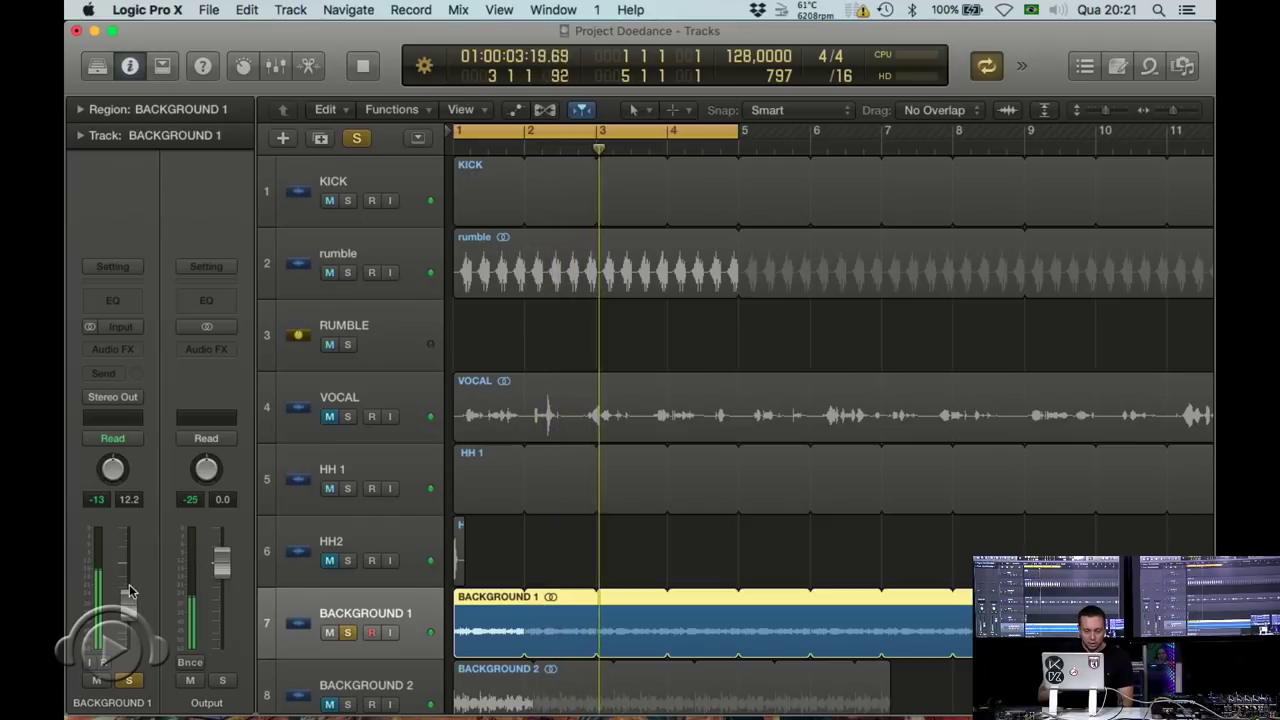
left_click(113, 303)
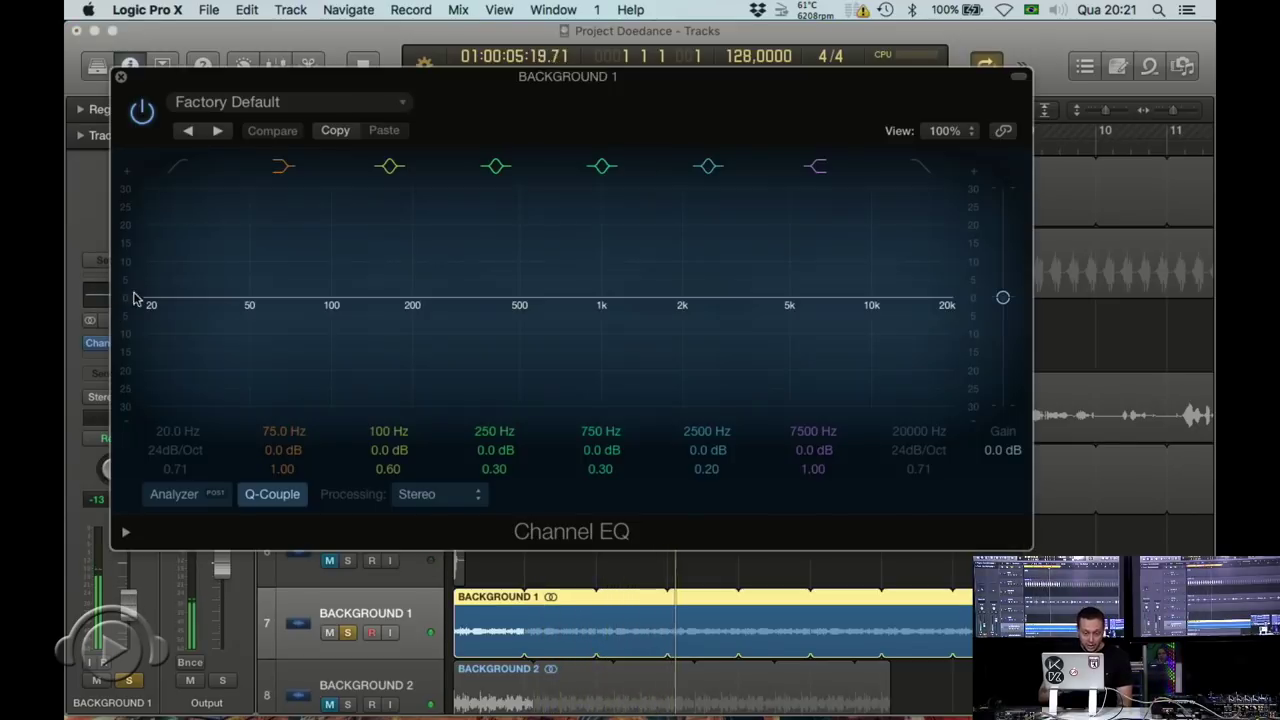
left_click(180, 174)
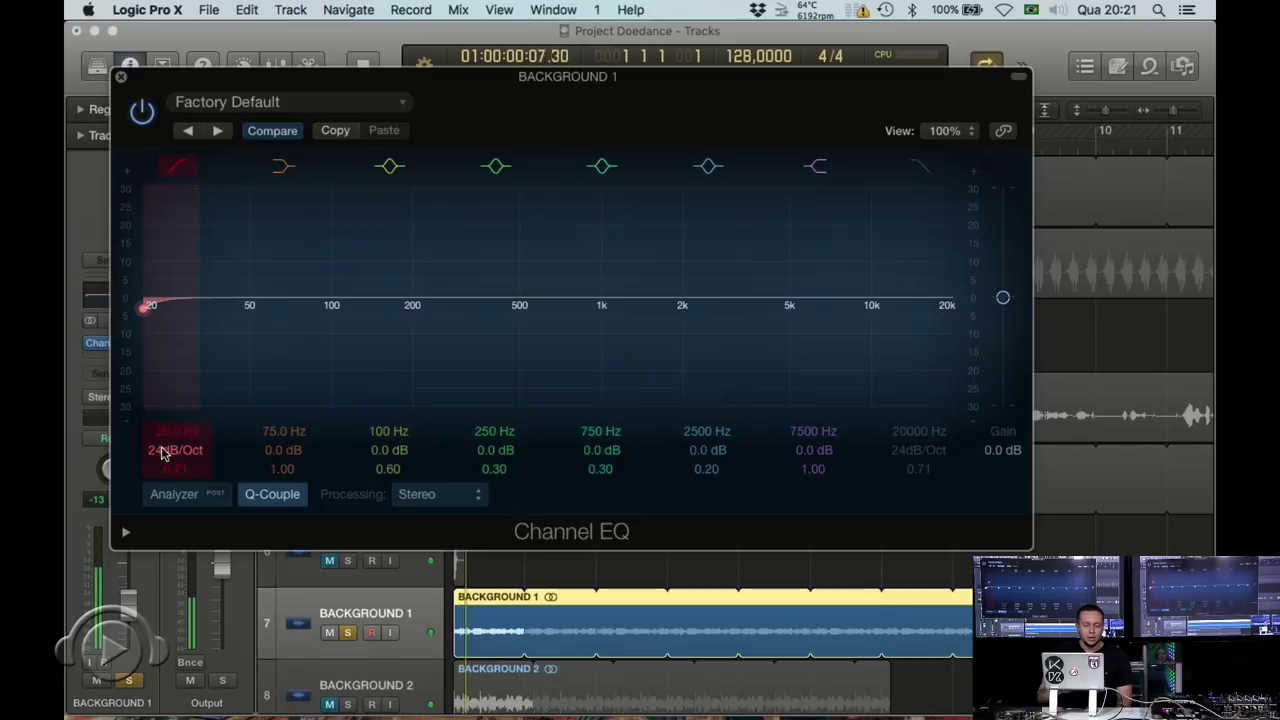
left_click(166, 495)
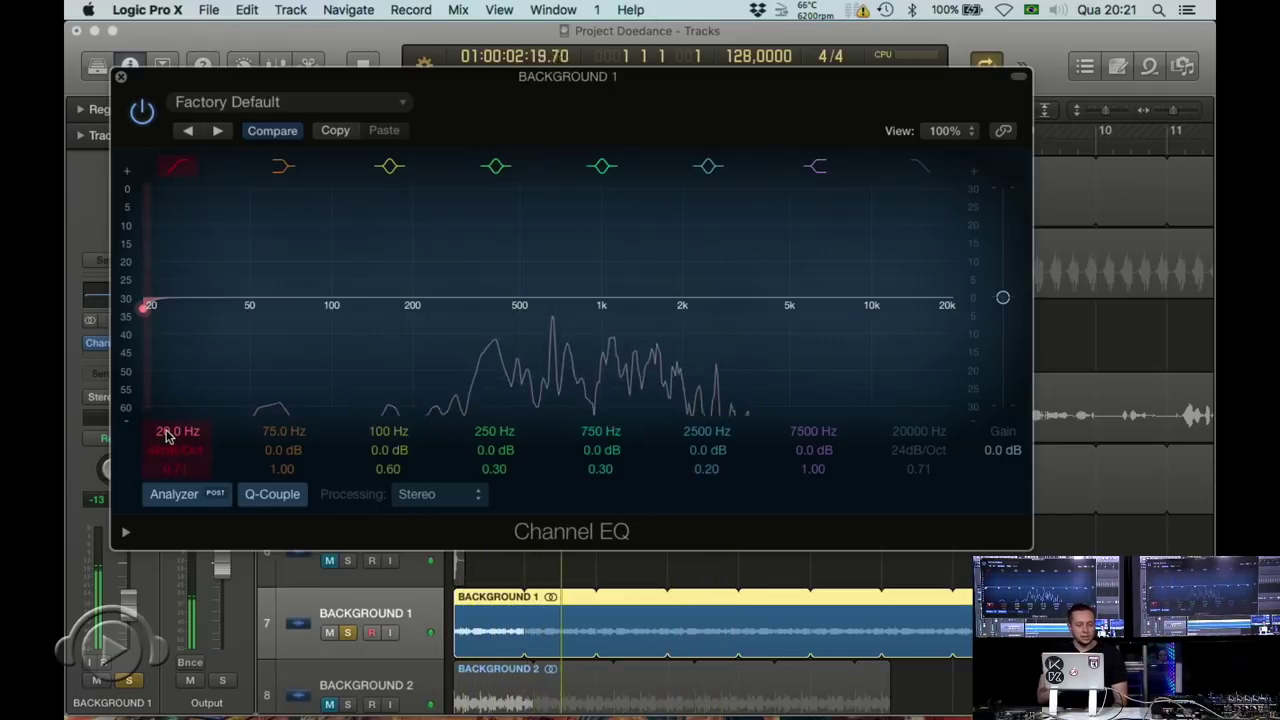
left_click_drag(151, 305, 469, 309)
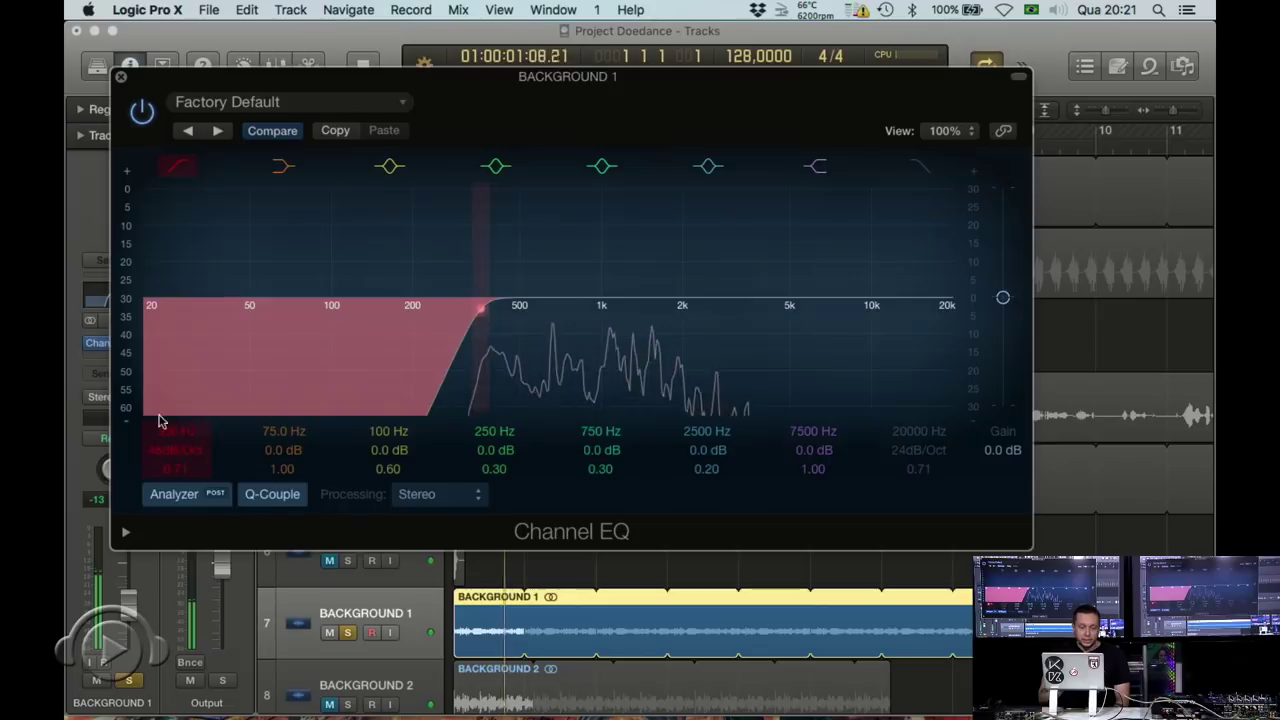
left_click(120, 78)
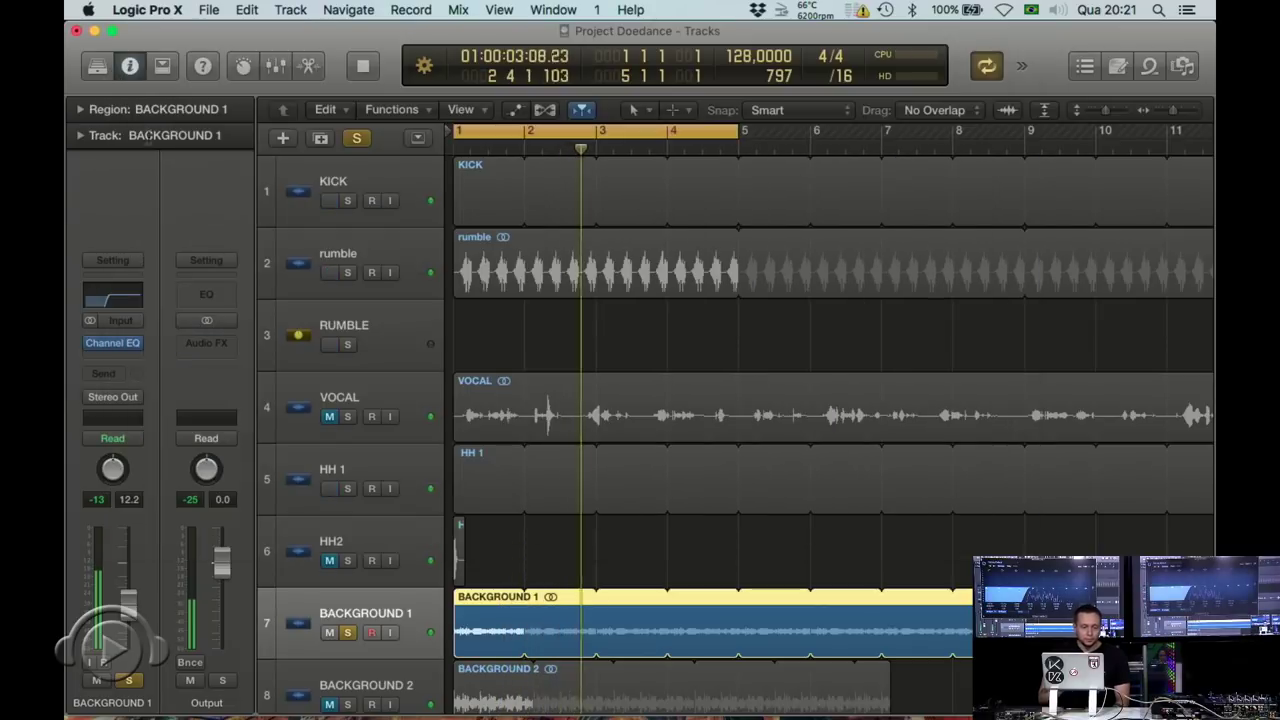
- Insert iZotope's Ozone 5 Reverb on BACKGROUND 1 with the wet mix at 13.3%, and close its window
left_click(125, 360)
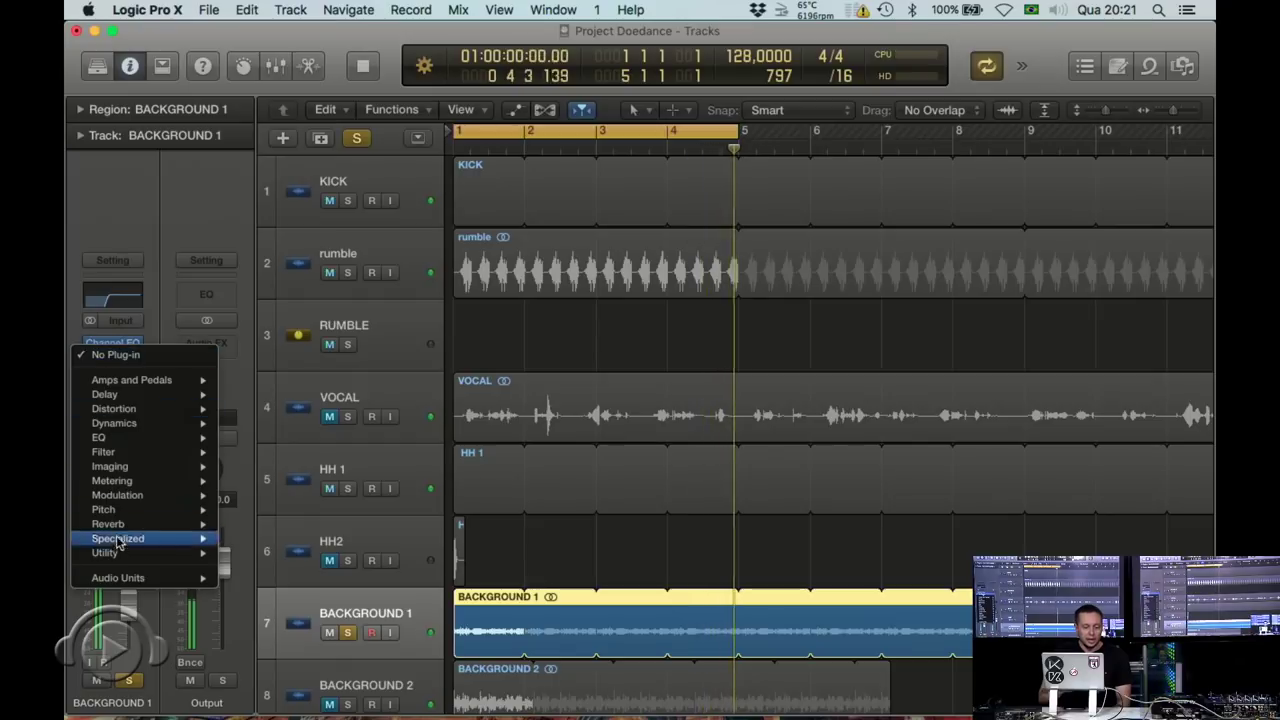
mouse_move(125, 580)
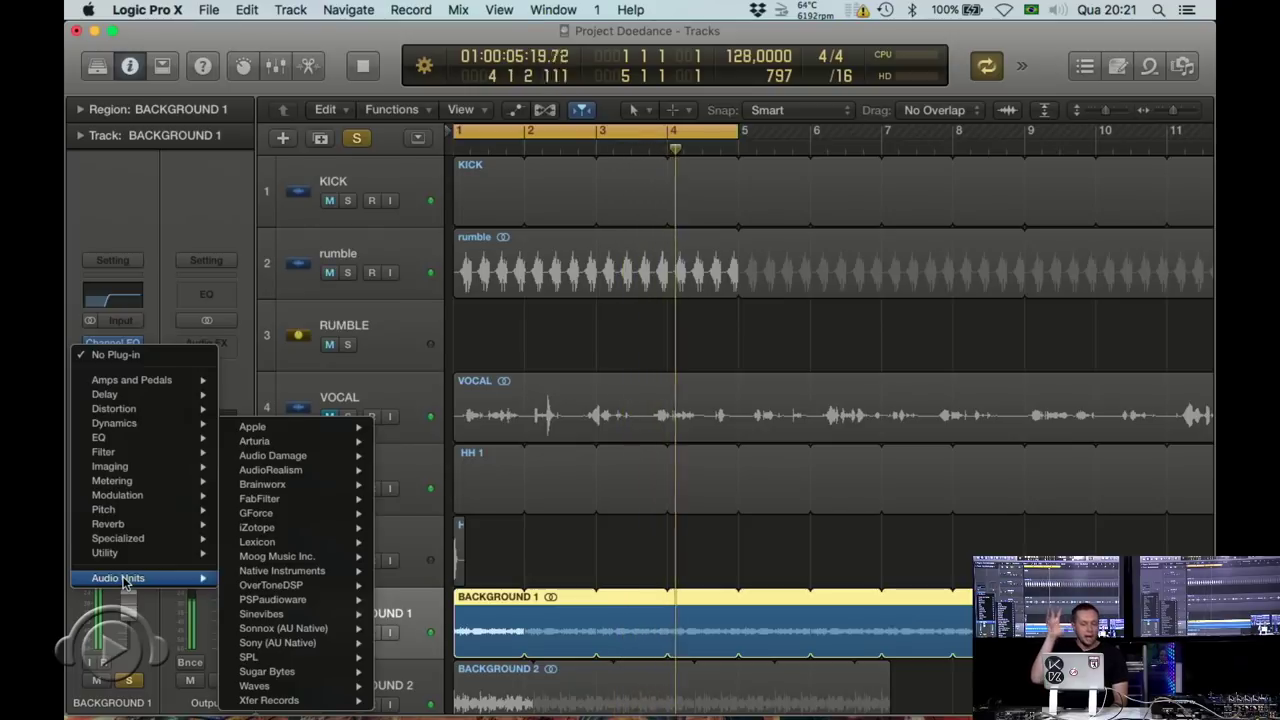
mouse_move(280, 673)
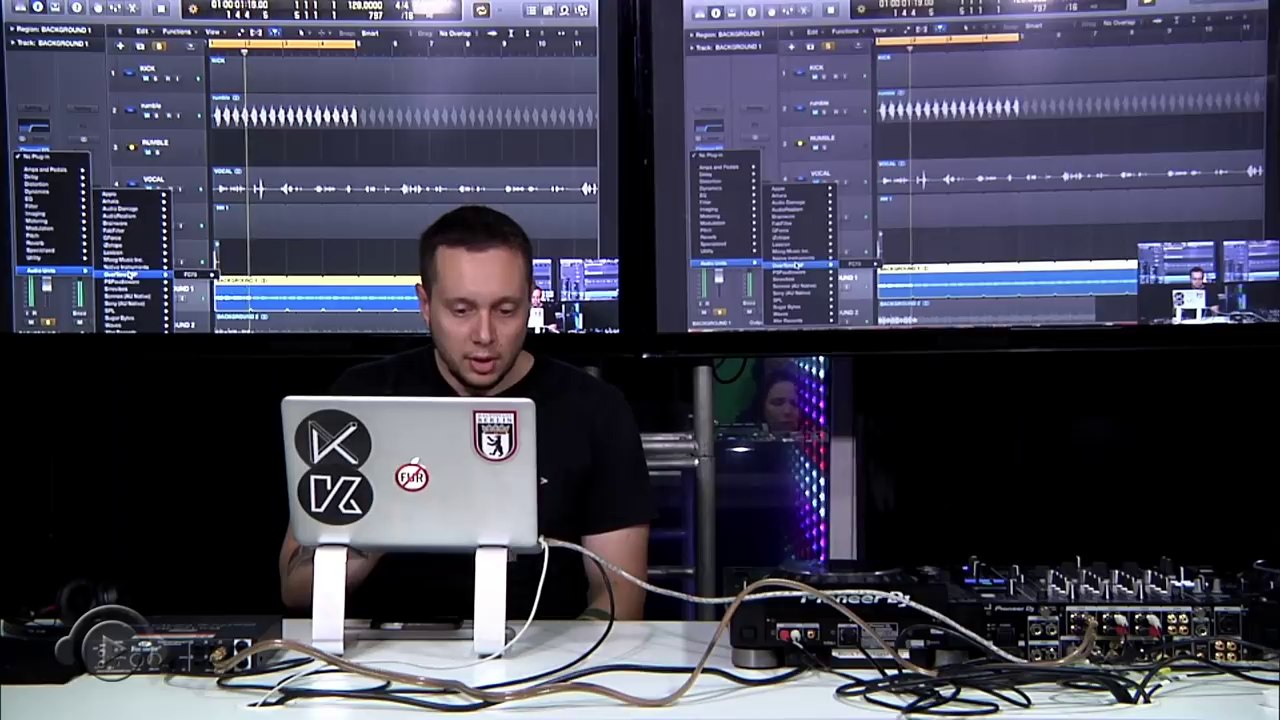
mouse_move(256, 527)
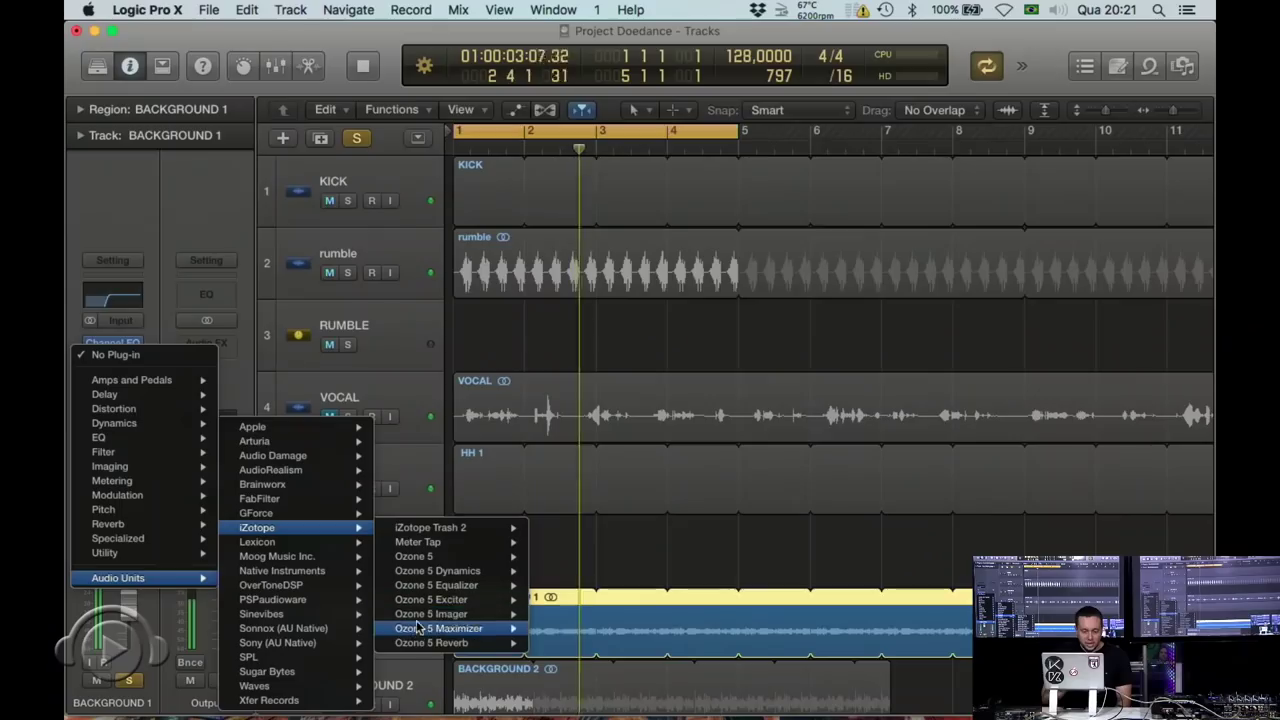
mouse_move(480, 643)
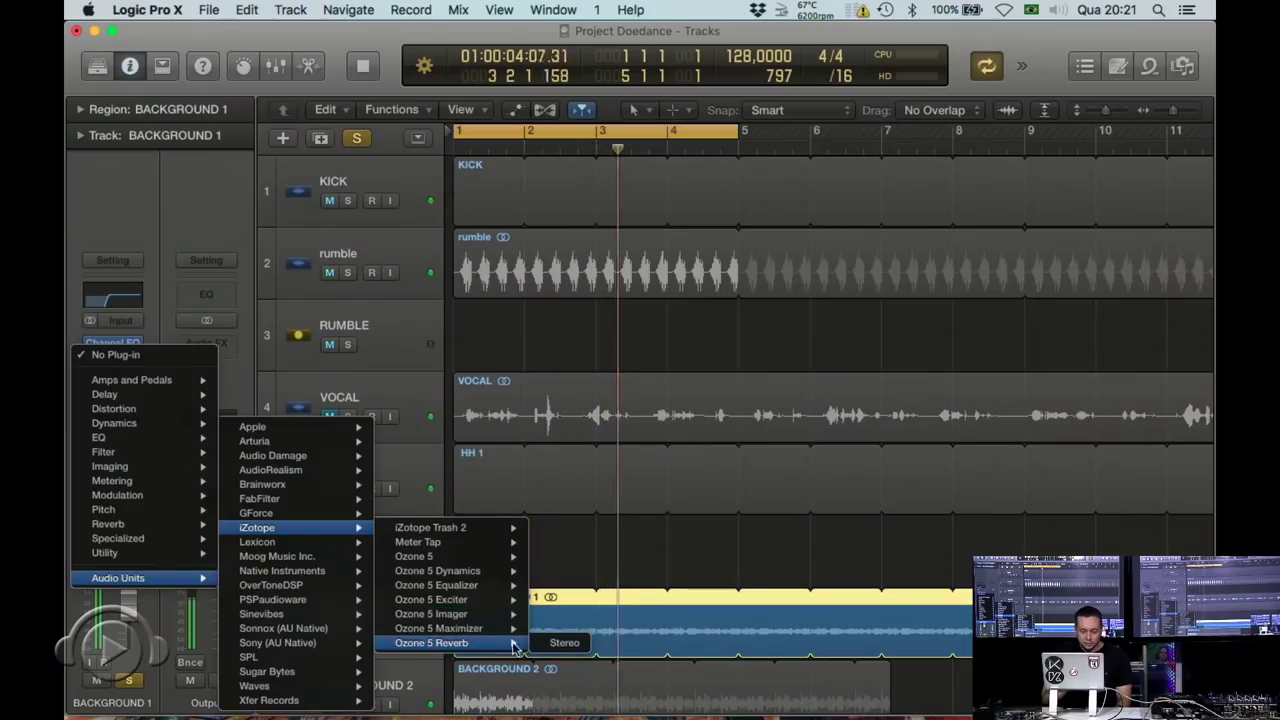
left_click(555, 644)
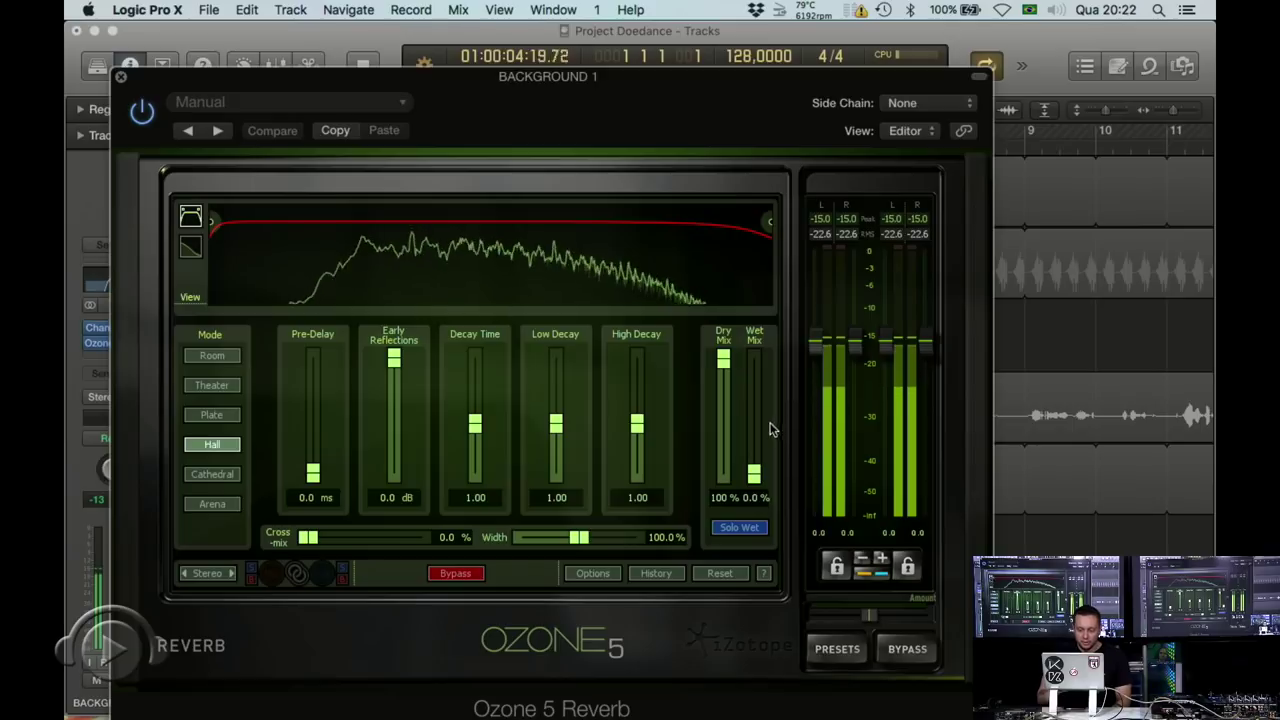
mouse_move(755, 466)
left_mouse_down()
mouse_move(756, 447)
mouse_move(756, 460)
left_mouse_up()
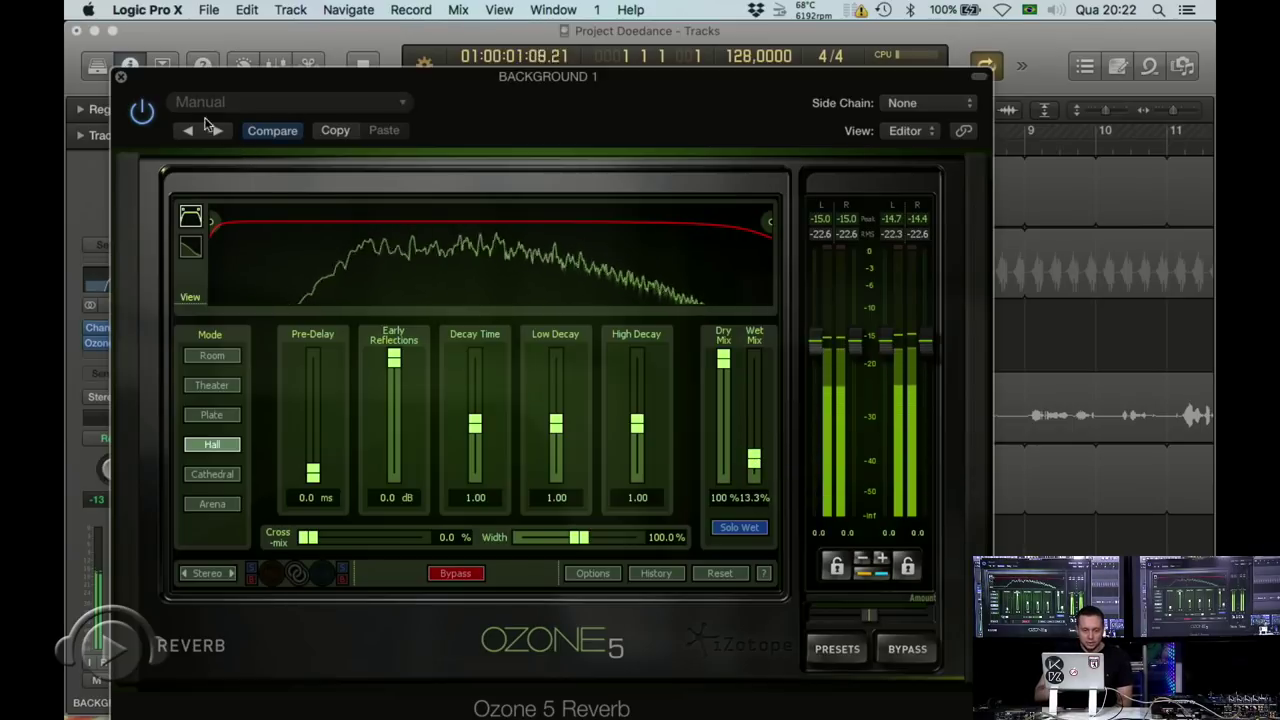
key("super+w")
- Replace the Ozone 5 Reverb on BACKGROUND 1 with a stereo LFOTool from Xfer Records
left_click(140, 345)
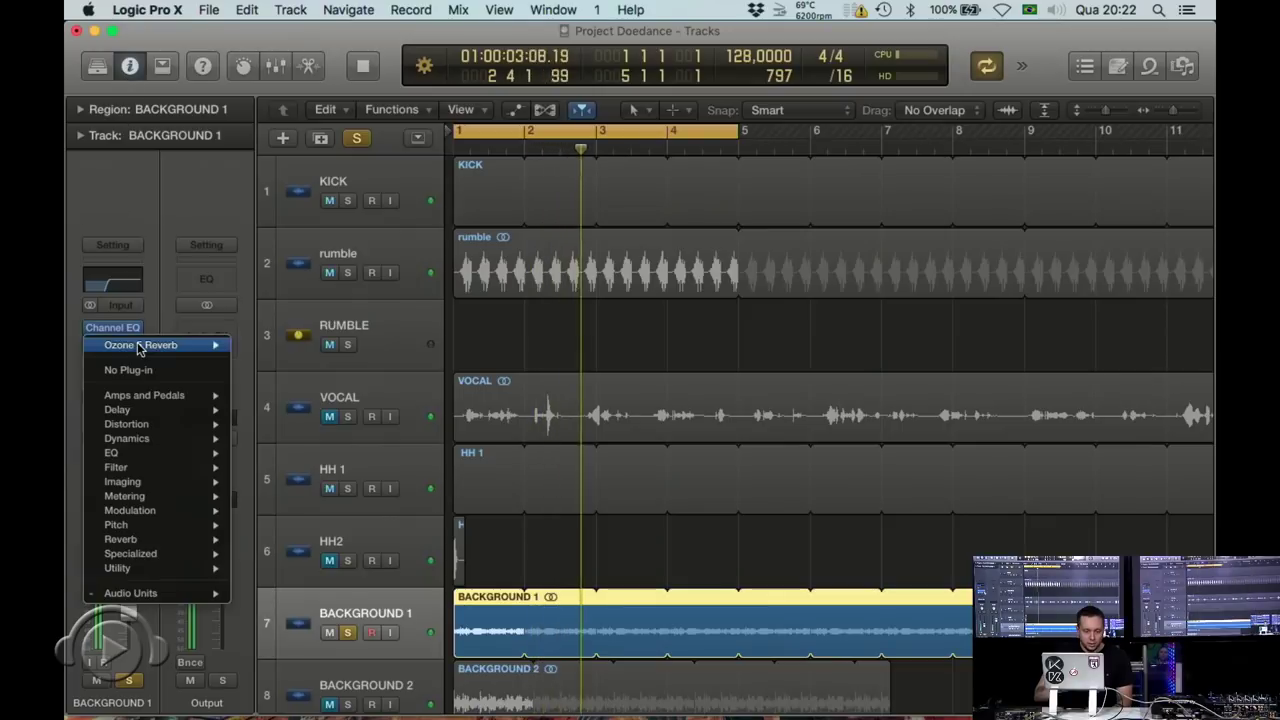
mouse_move(150, 593)
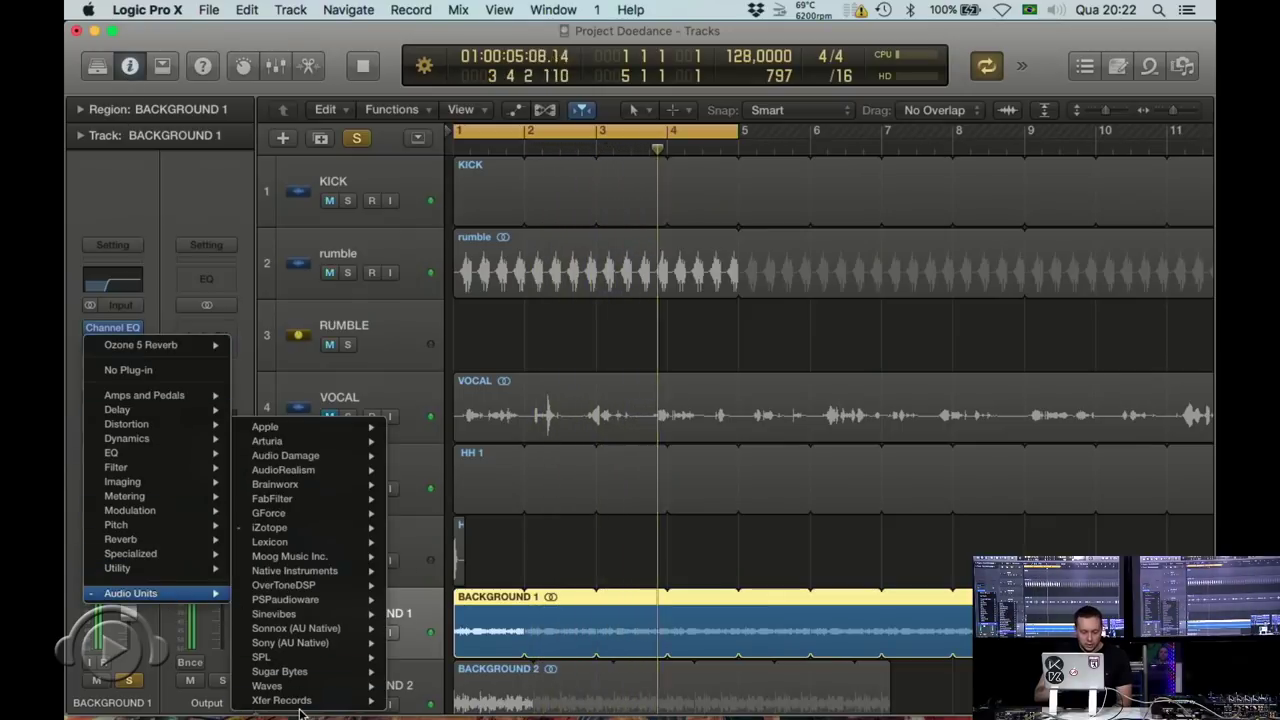
mouse_move(300, 701)
mouse_move(440, 701)
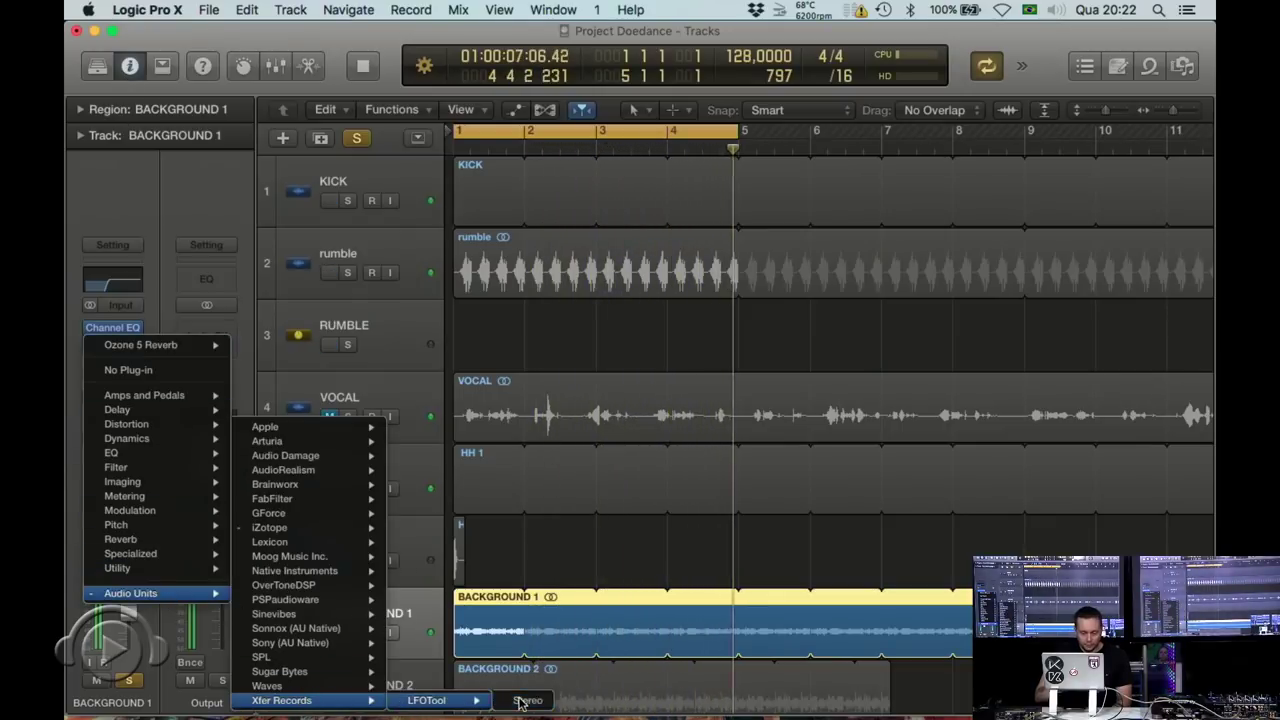
left_click(520, 701)
- Load the SIDECHAIN setting in BACKGROUND 1's LFOTool and raise the starting point of its volume curve to make the ducking shallower
left_click(248, 103)
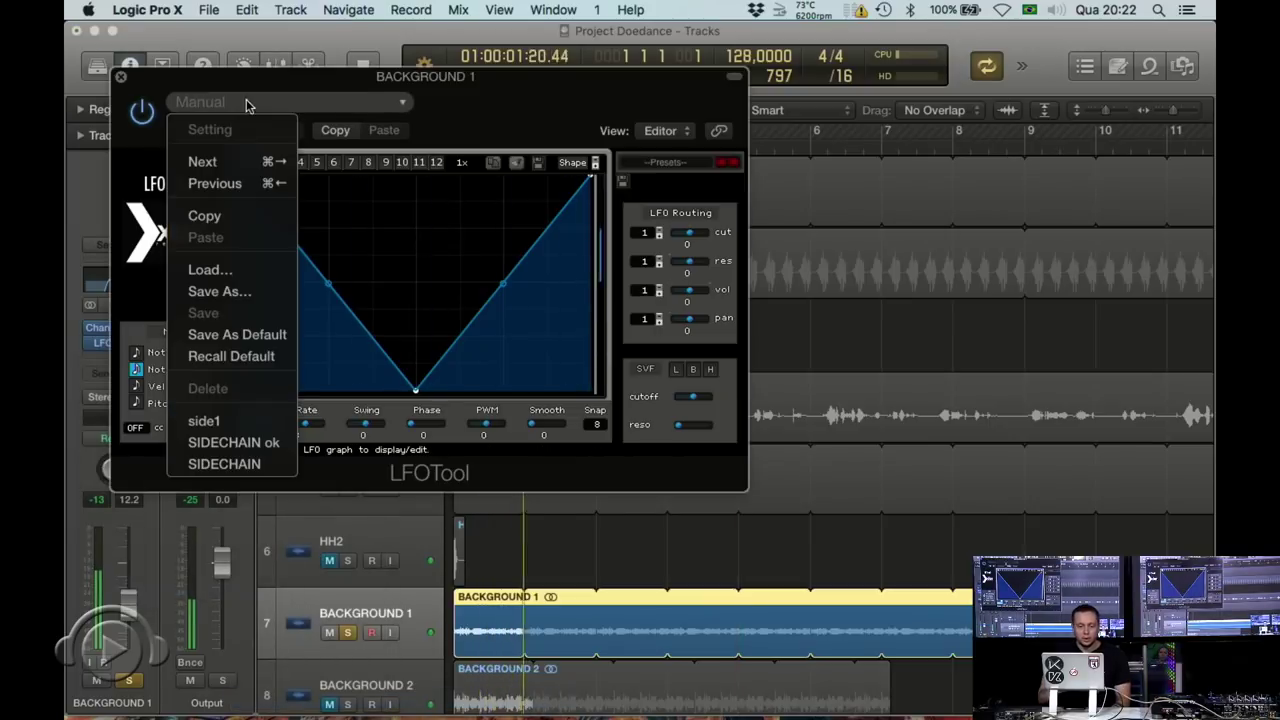
left_click(224, 465)
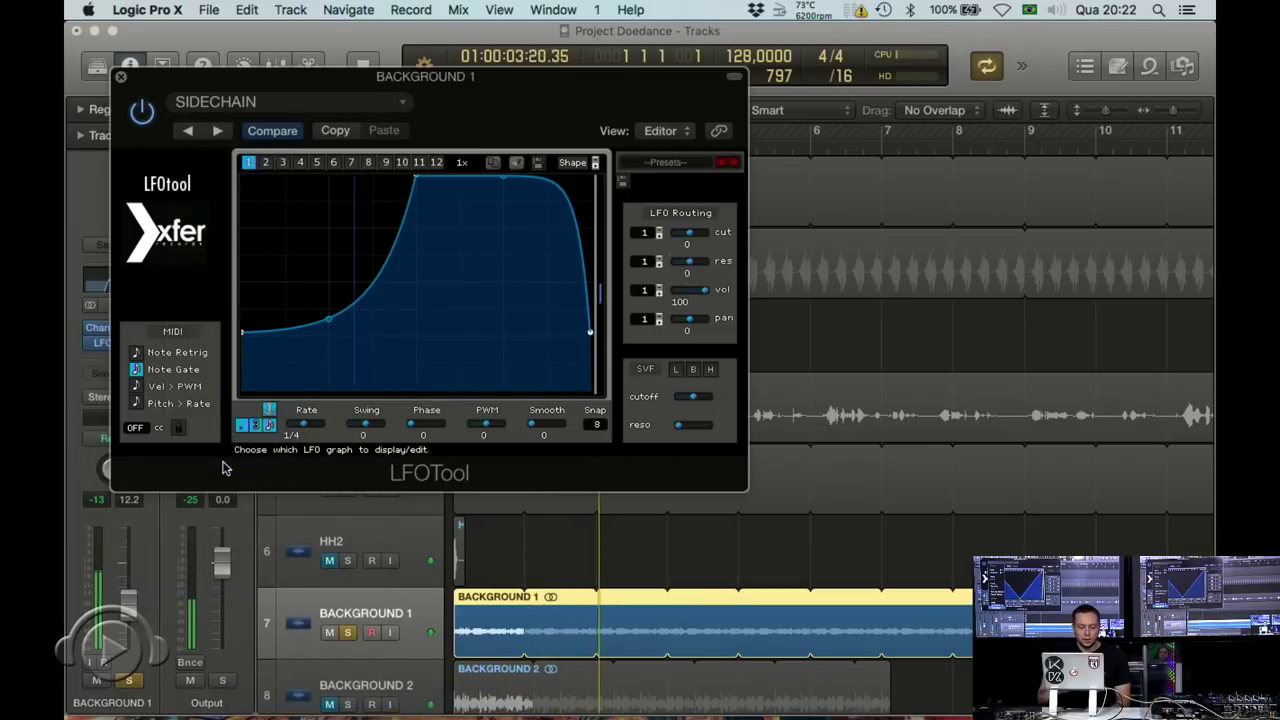
left_click_drag(243, 337, 243, 300)
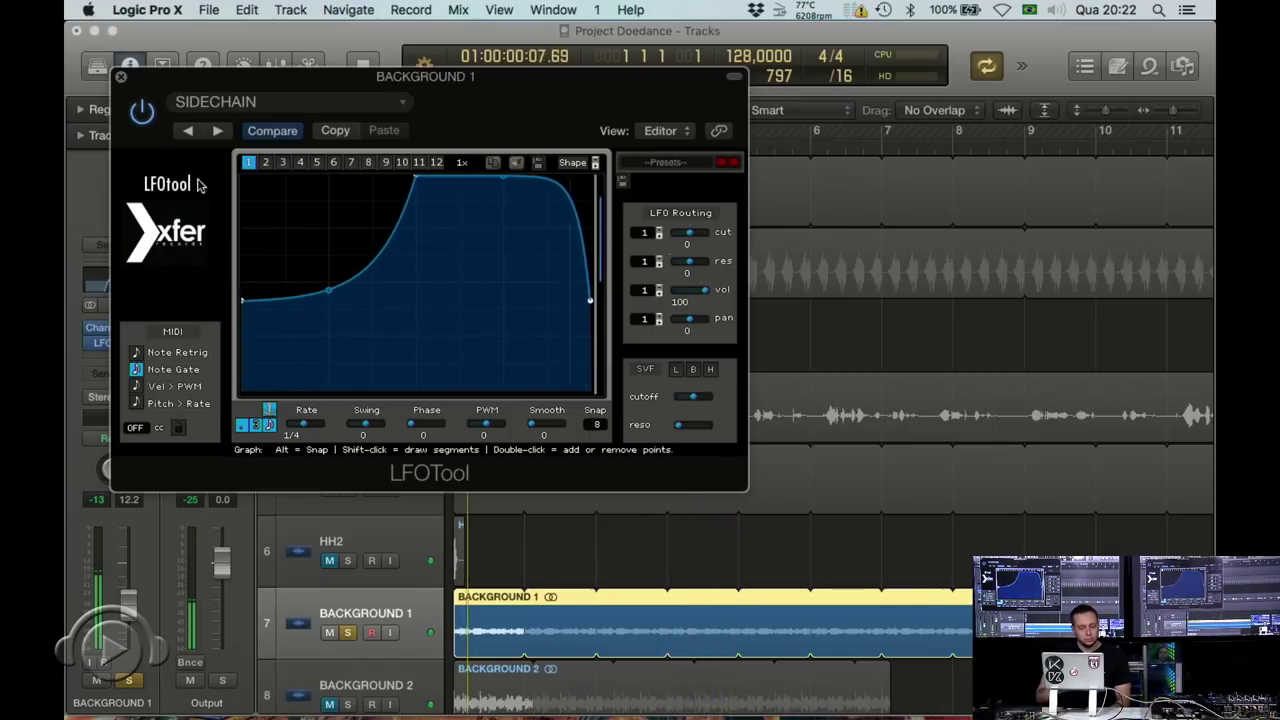
left_click(121, 78)
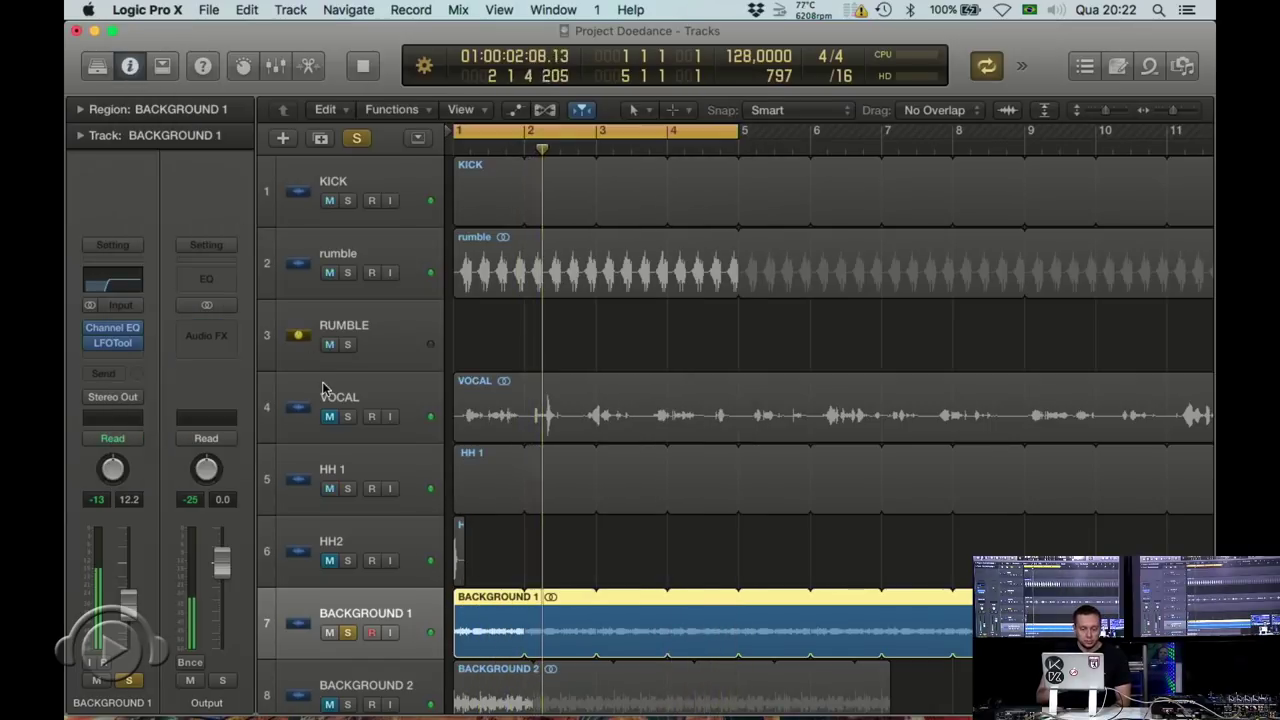
- Unsolo BACKGROUND 1 and add a 24 dB/Oct high cut at 1180 Hz in its Channel EQ during playback
left_click(348, 634)
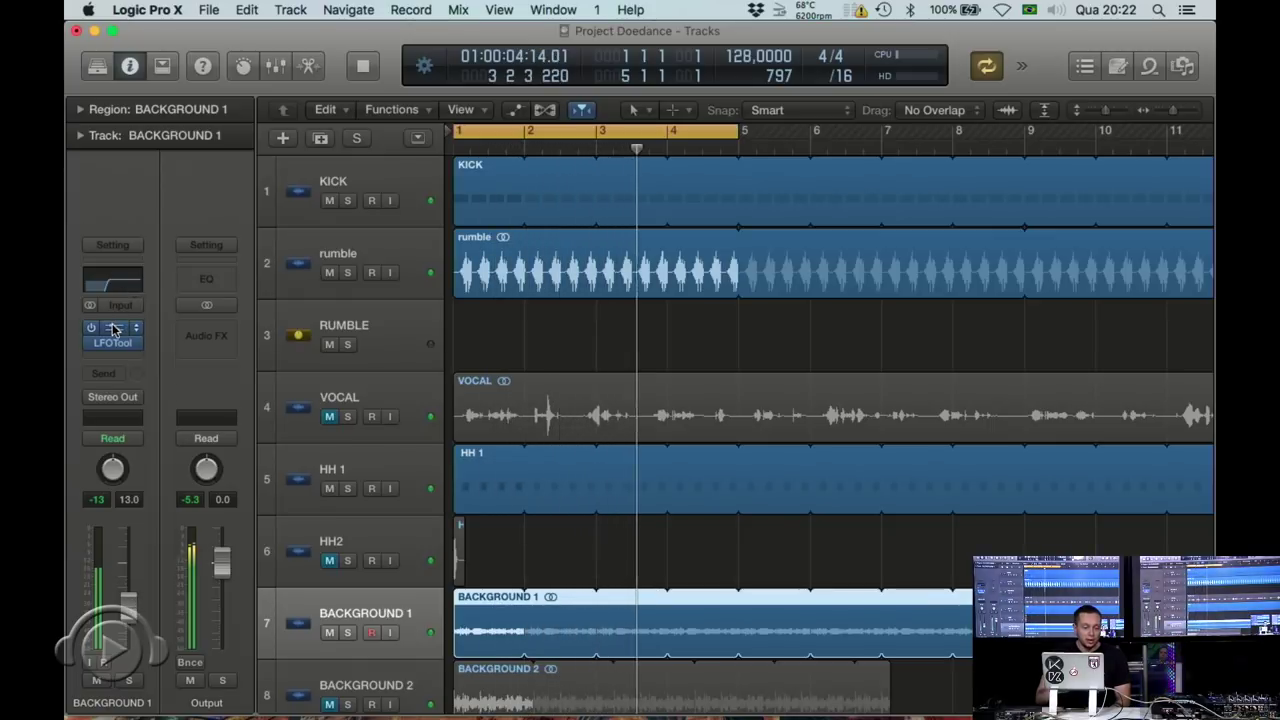
left_click(113, 327)
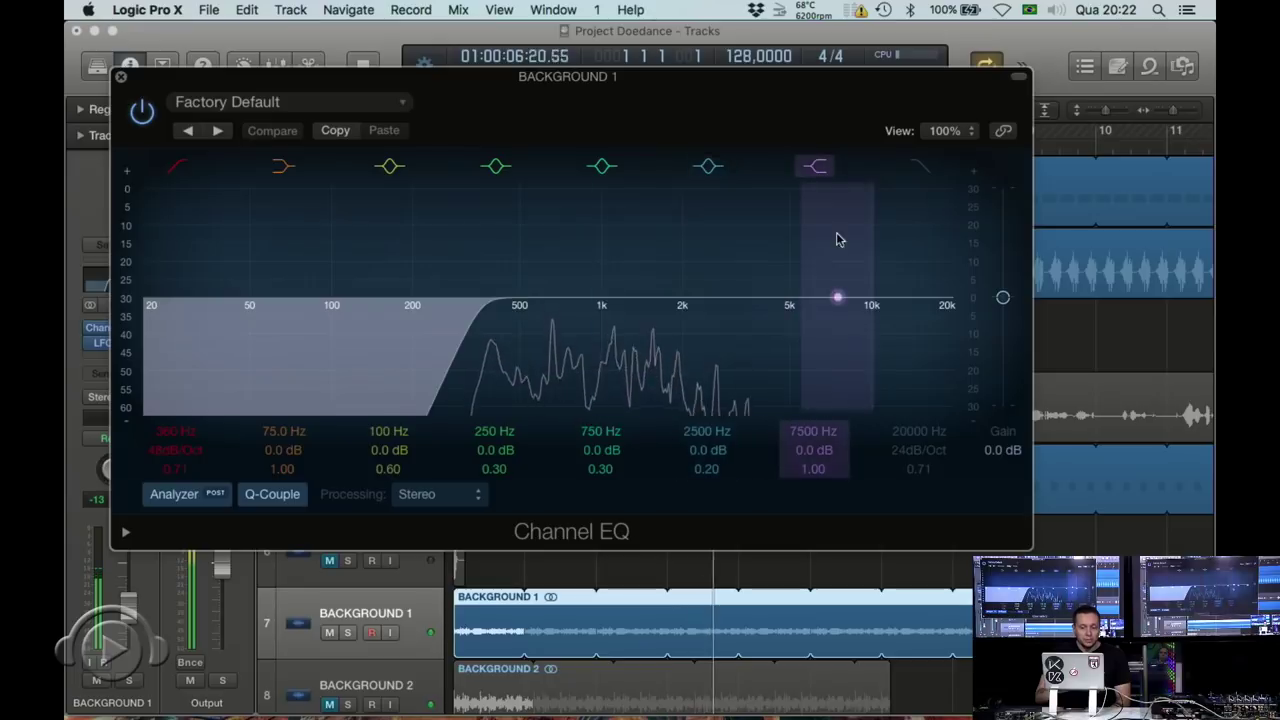
left_click(920, 168)
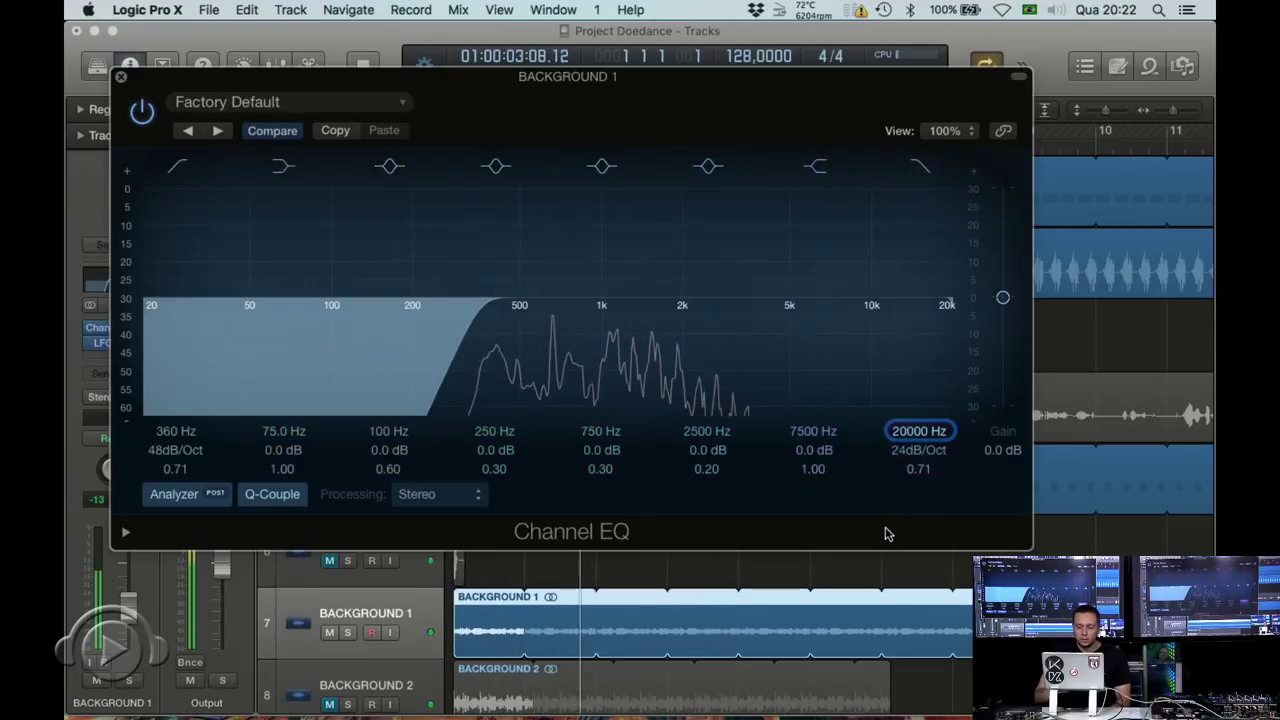
left_click_drag(912, 437, 912, 515)
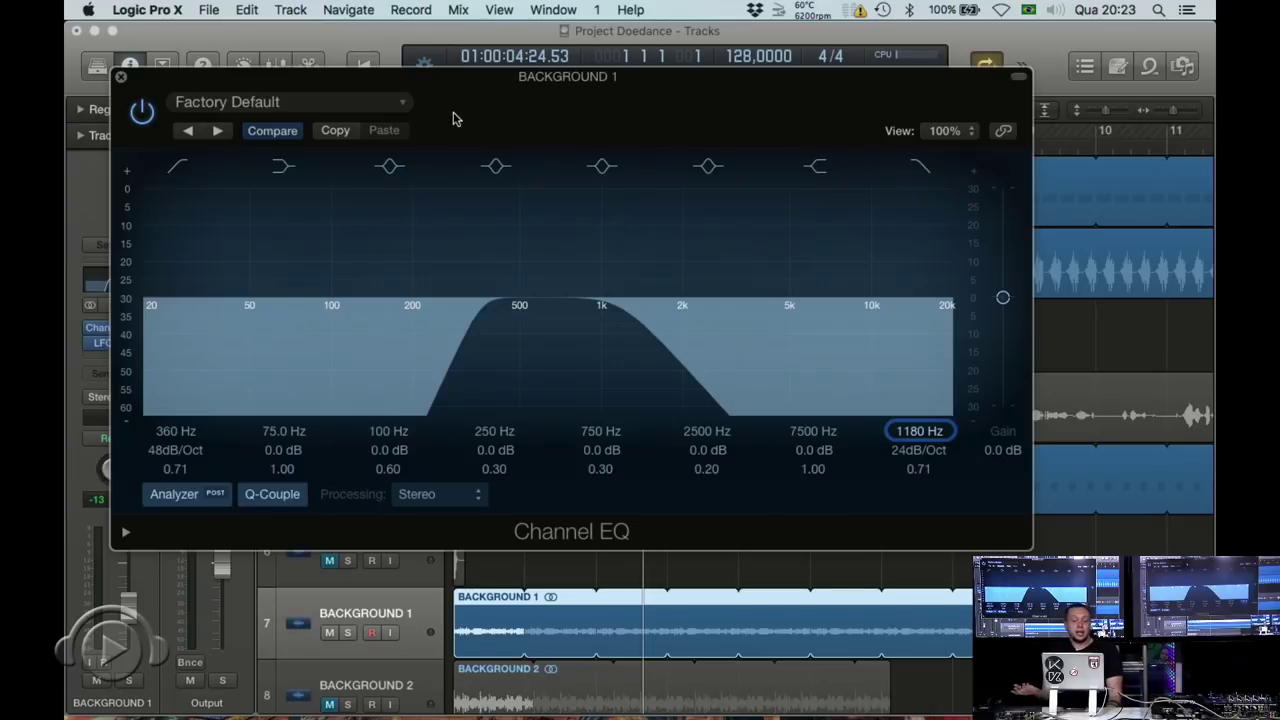
left_click(120, 78)
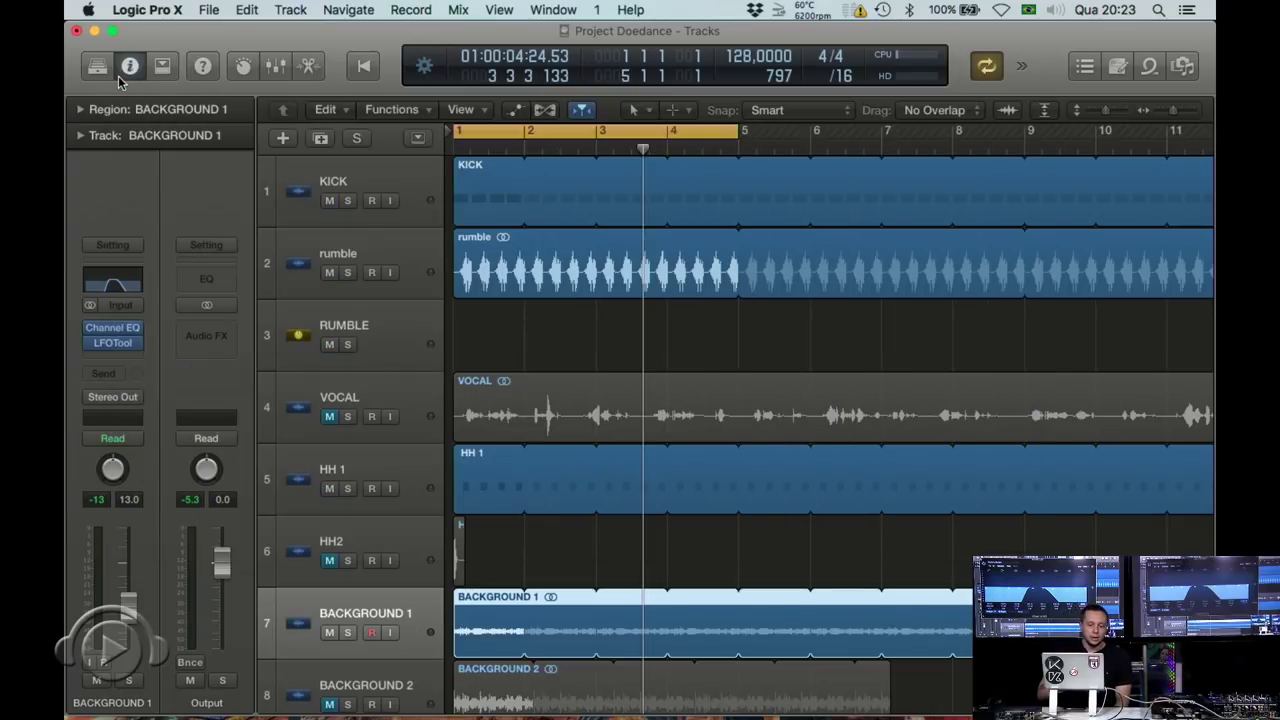
- Audition the unmuted BACKGROUND 2 soloed, and balance it against the full mix at -9.8 dB
scroll(399, 474, "down", 1)
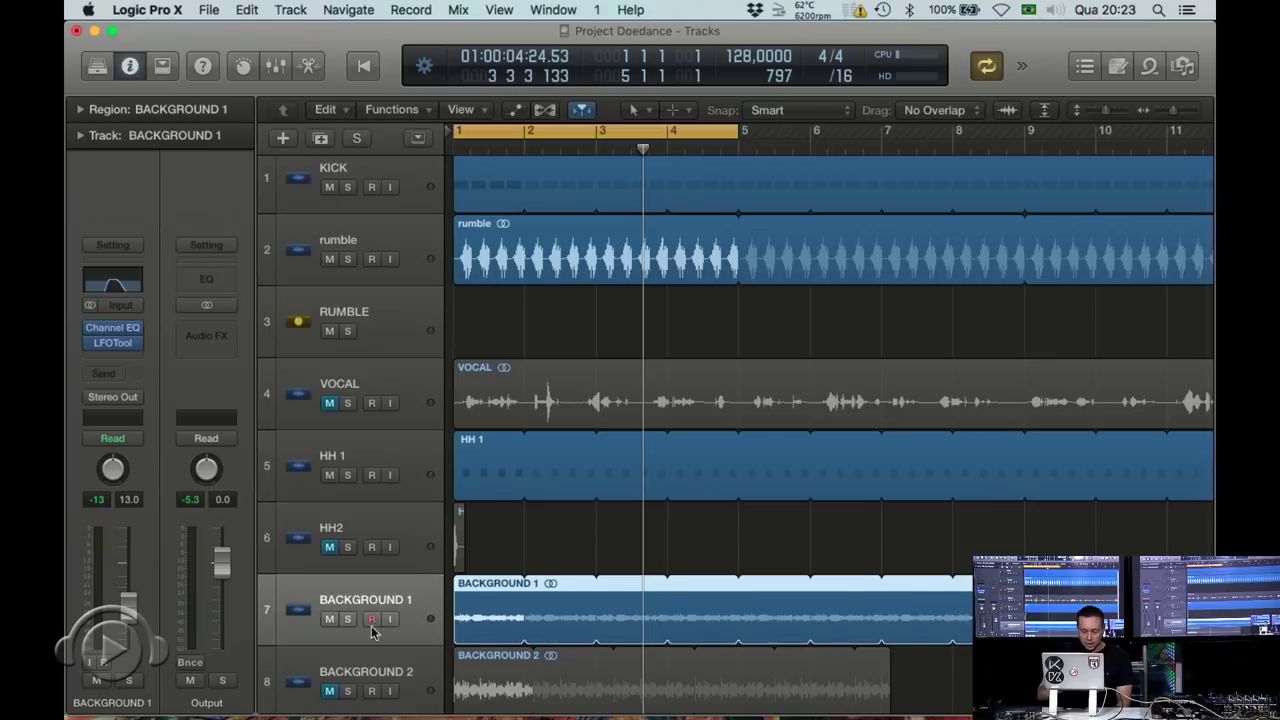
left_click(367, 662)
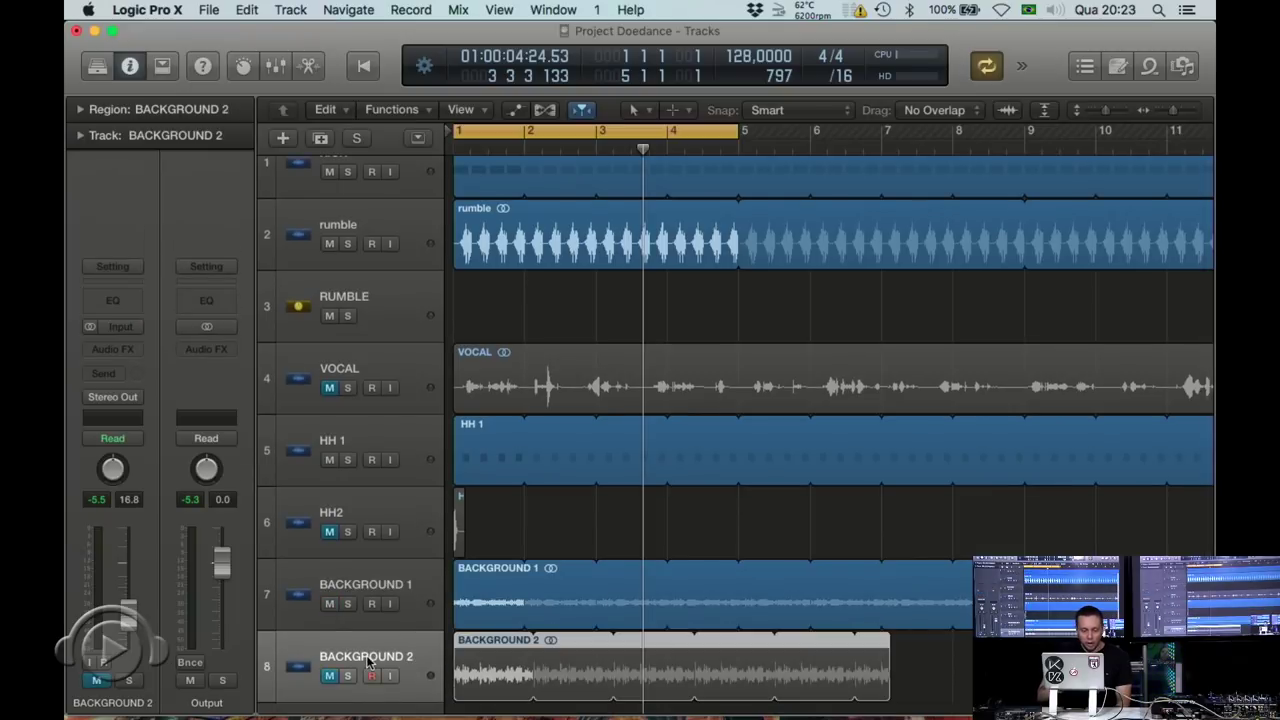
left_click(347, 676)
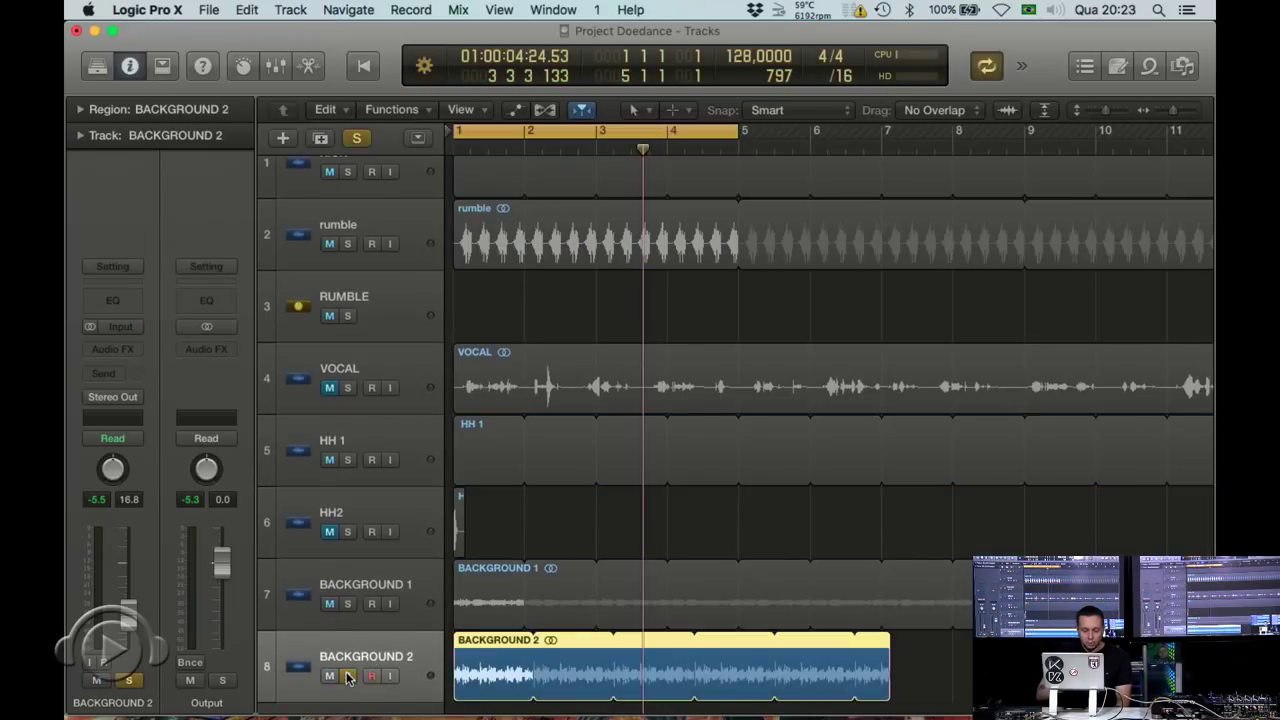
key("space")
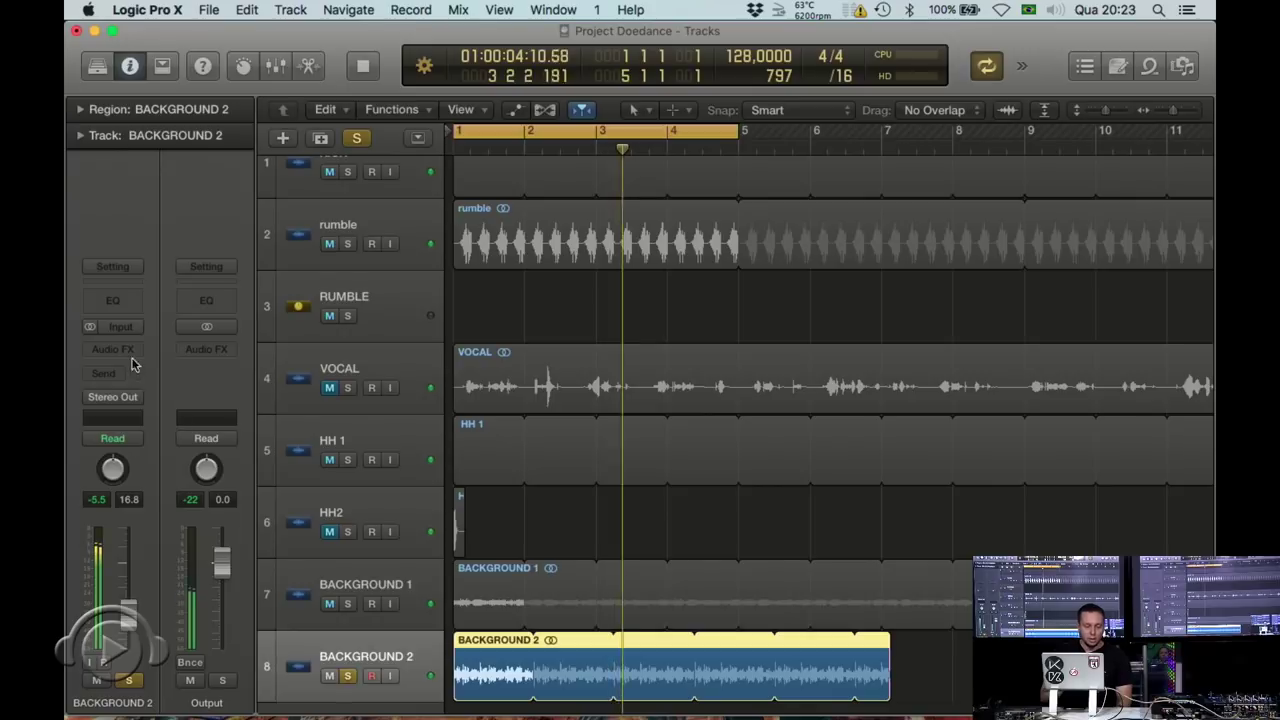
left_click(347, 676)
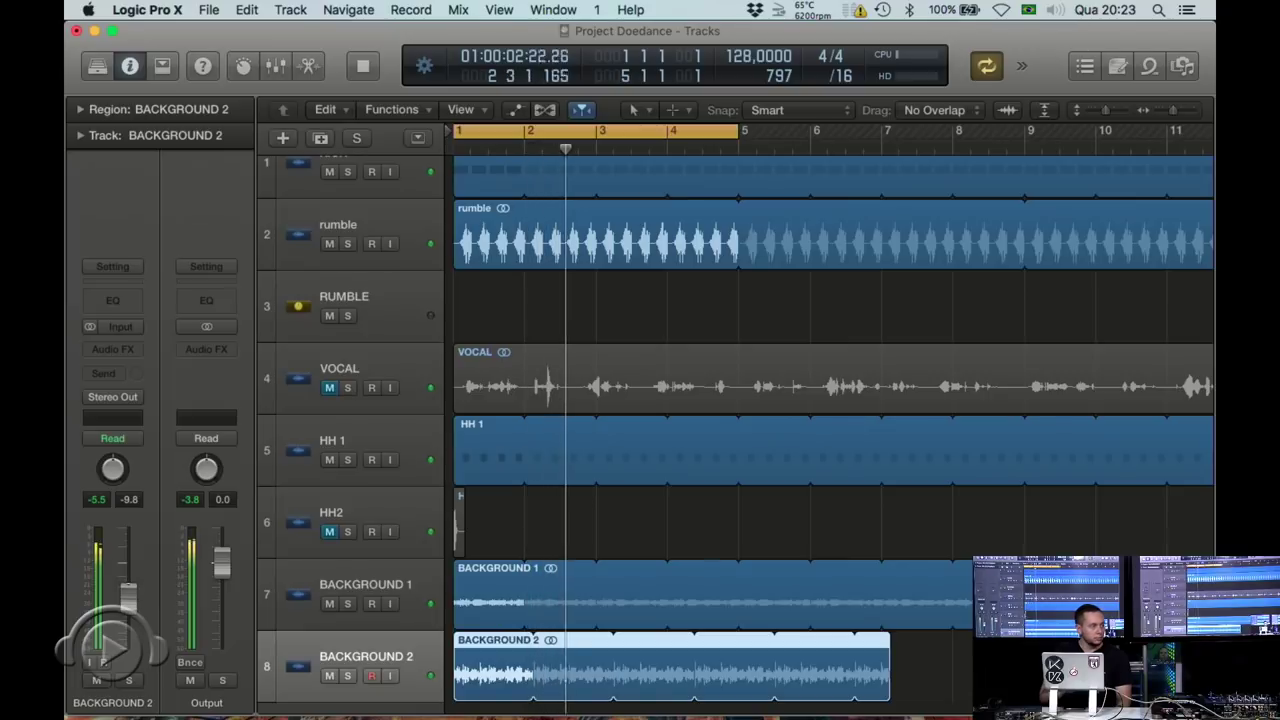
left_click_drag(128, 586, 128, 590)
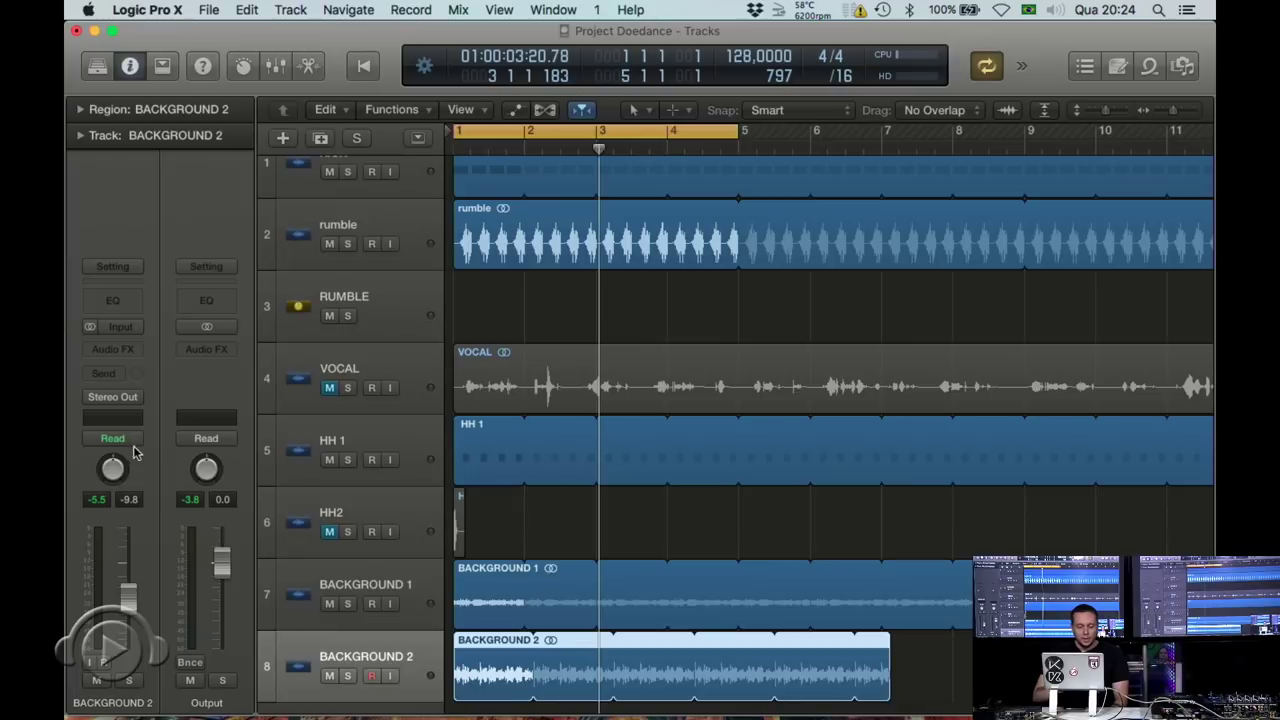
- Add a Channel EQ to BACKGROUND 2, enable its low cut at 320 Hz, and start playback
left_click(114, 300)
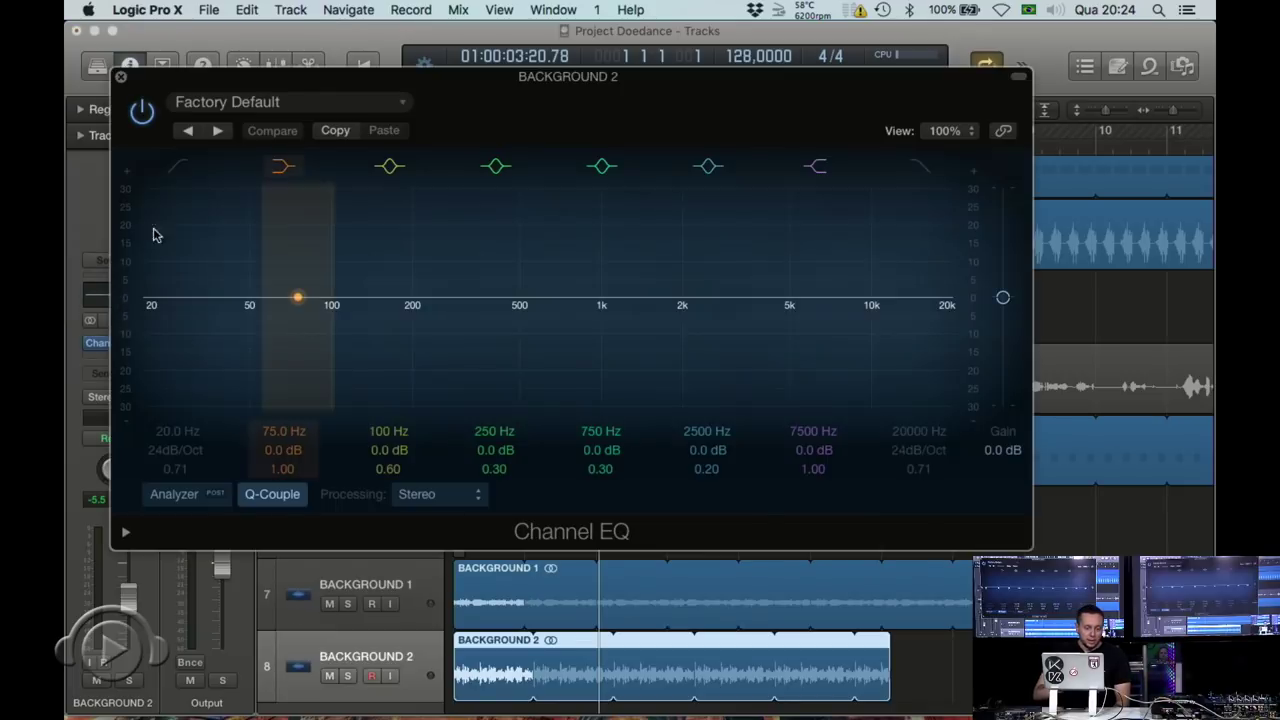
left_click(174, 168)
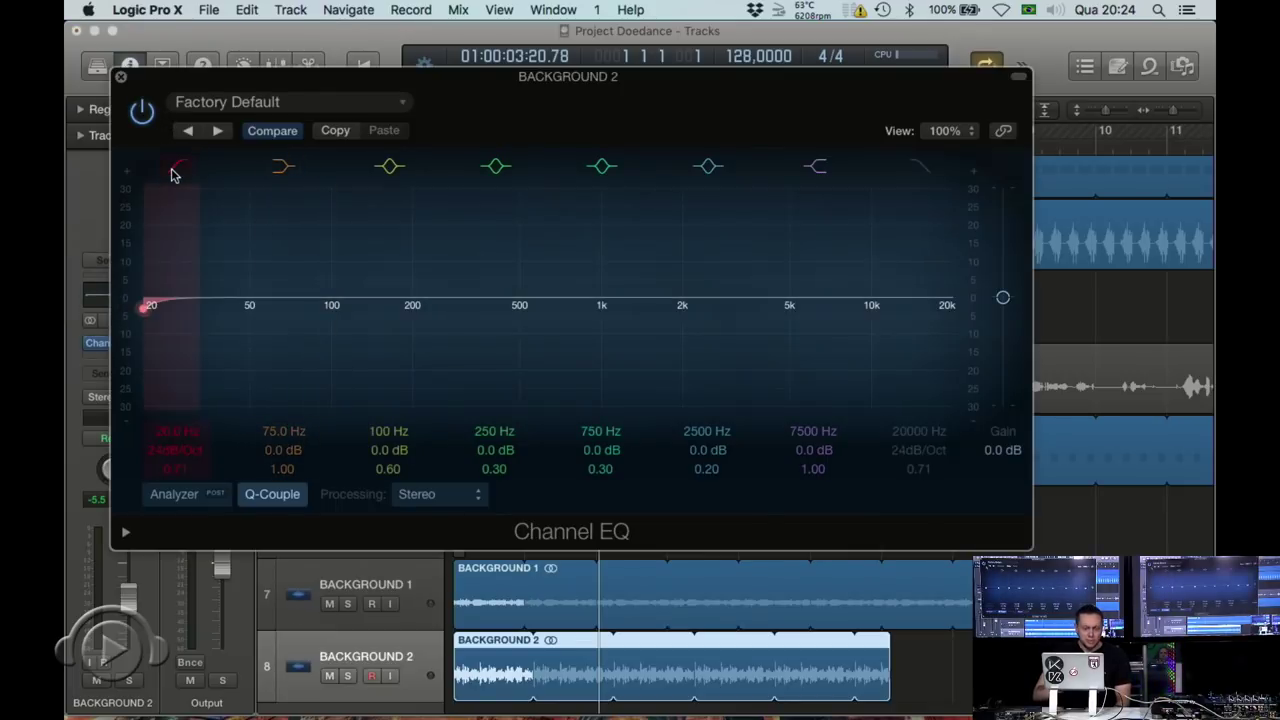
key("F2")
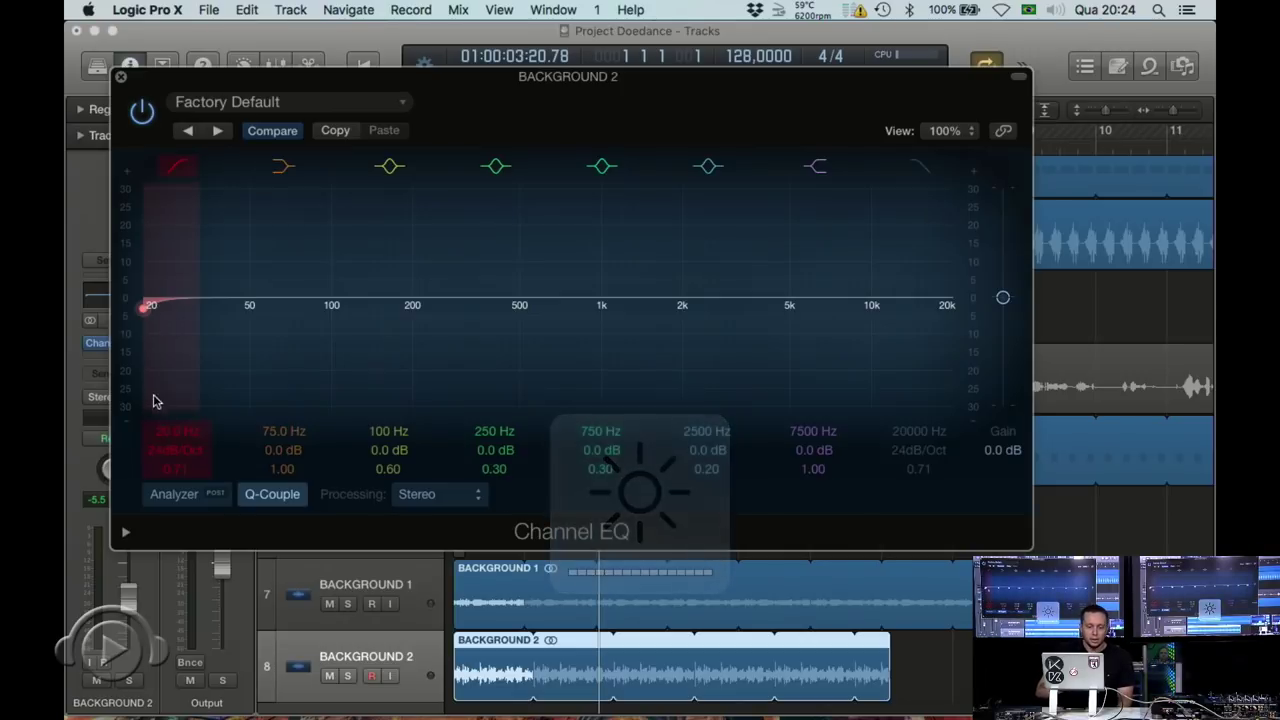
left_click_drag(176, 431, 176, 352)
key("space")
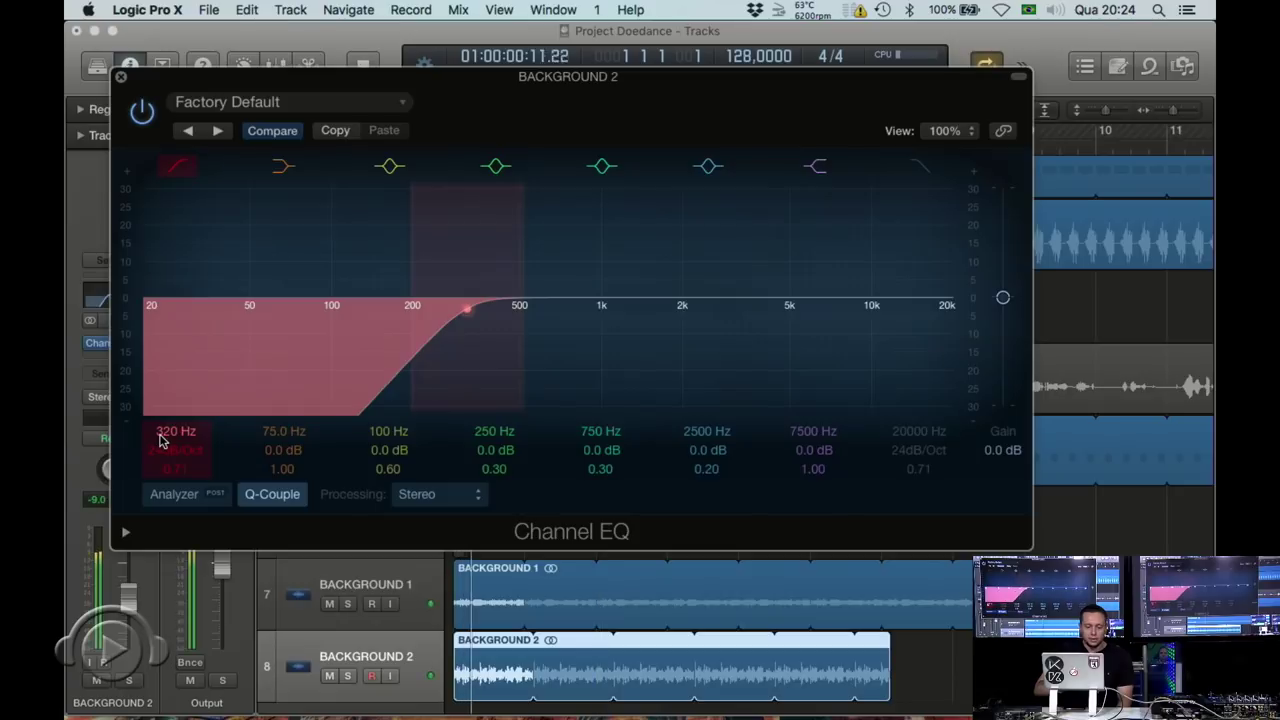
- With BACKGROUND 2 soloed and the EQ analyzer on, boost 940 Hz by 9.0 dB and steepen the low cut, and unsolo the track
left_click(351, 676)
left_click(173, 493)
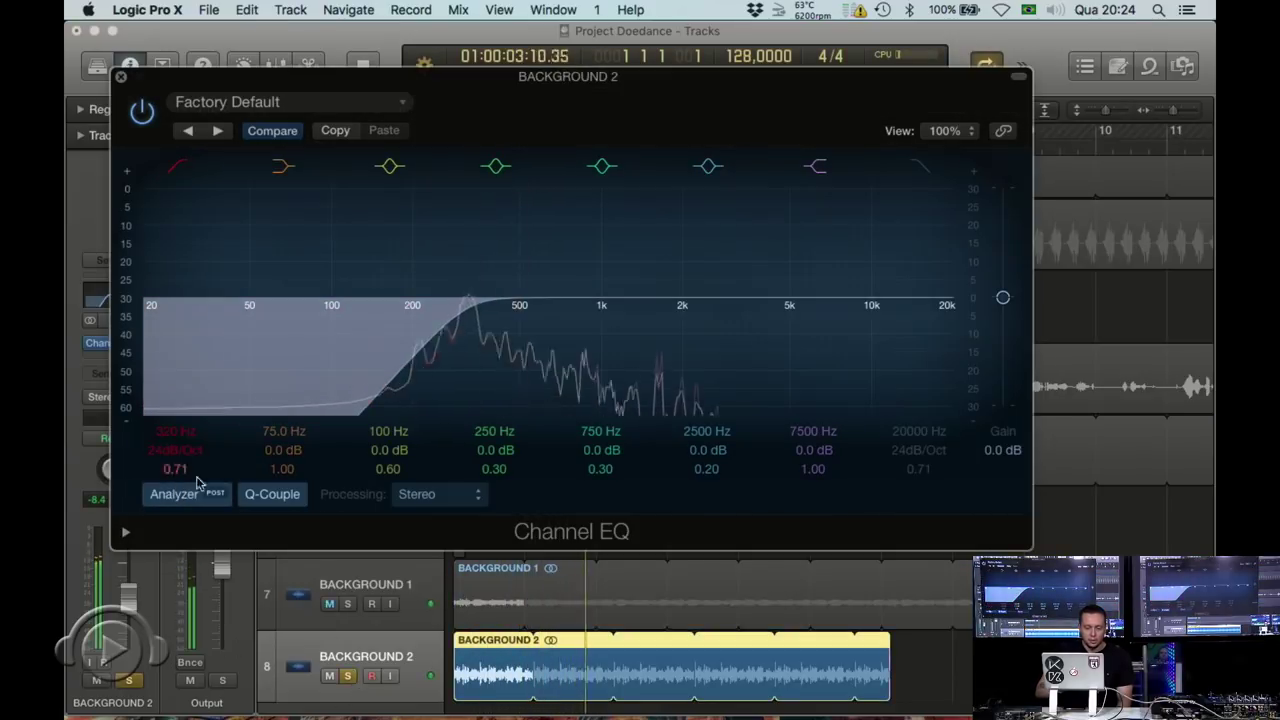
left_click_drag(587, 355, 610, 304)
left_click(503, 300)
scroll(170, 450, "up", 3)
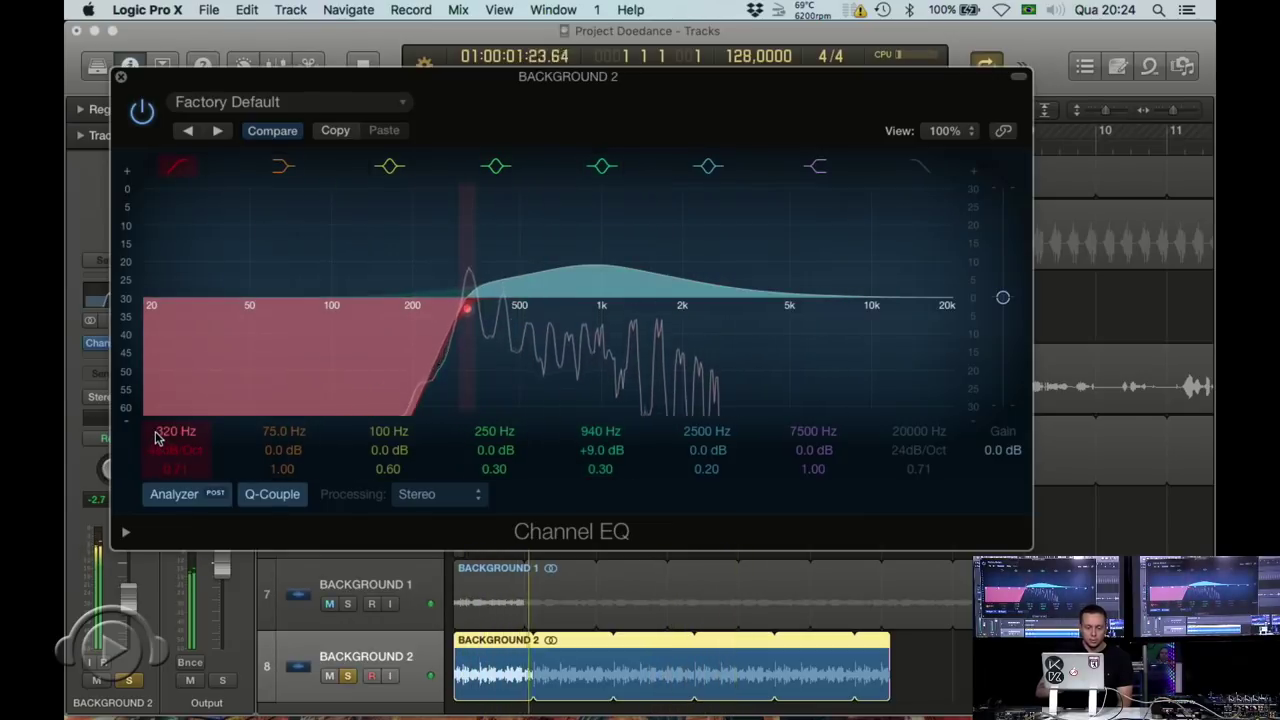
left_click(120, 77)
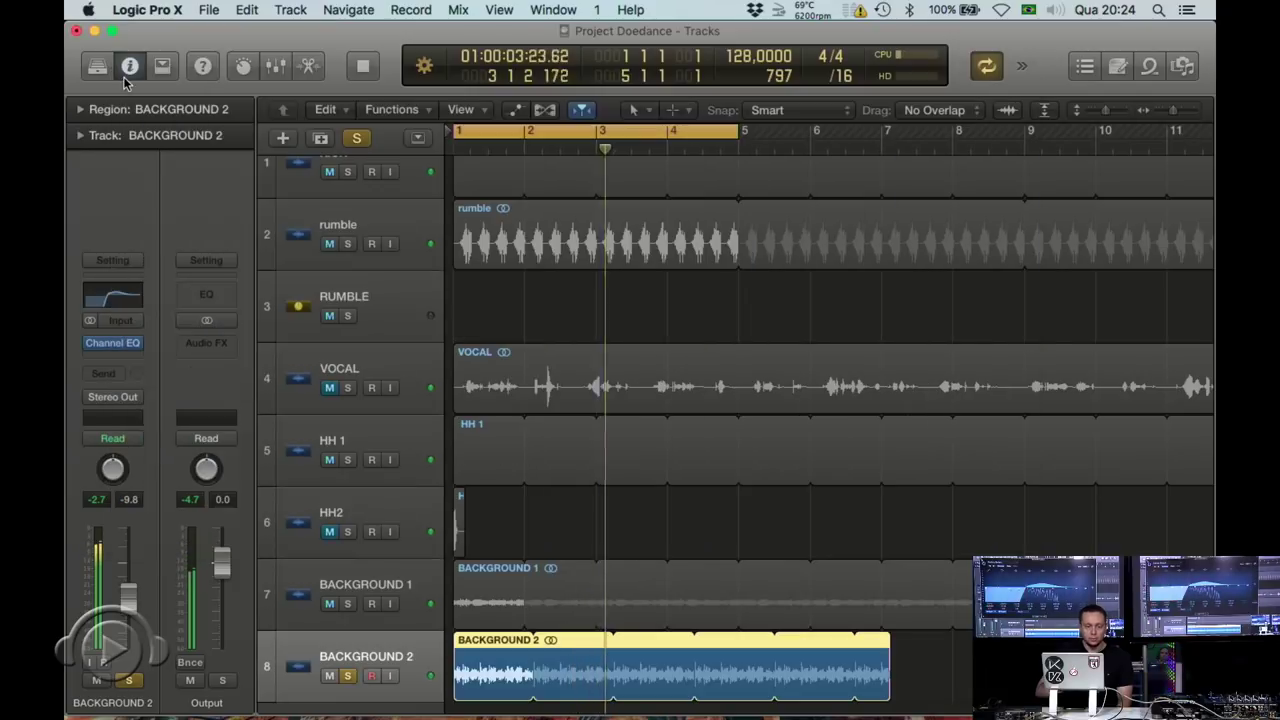
left_click(347, 676)
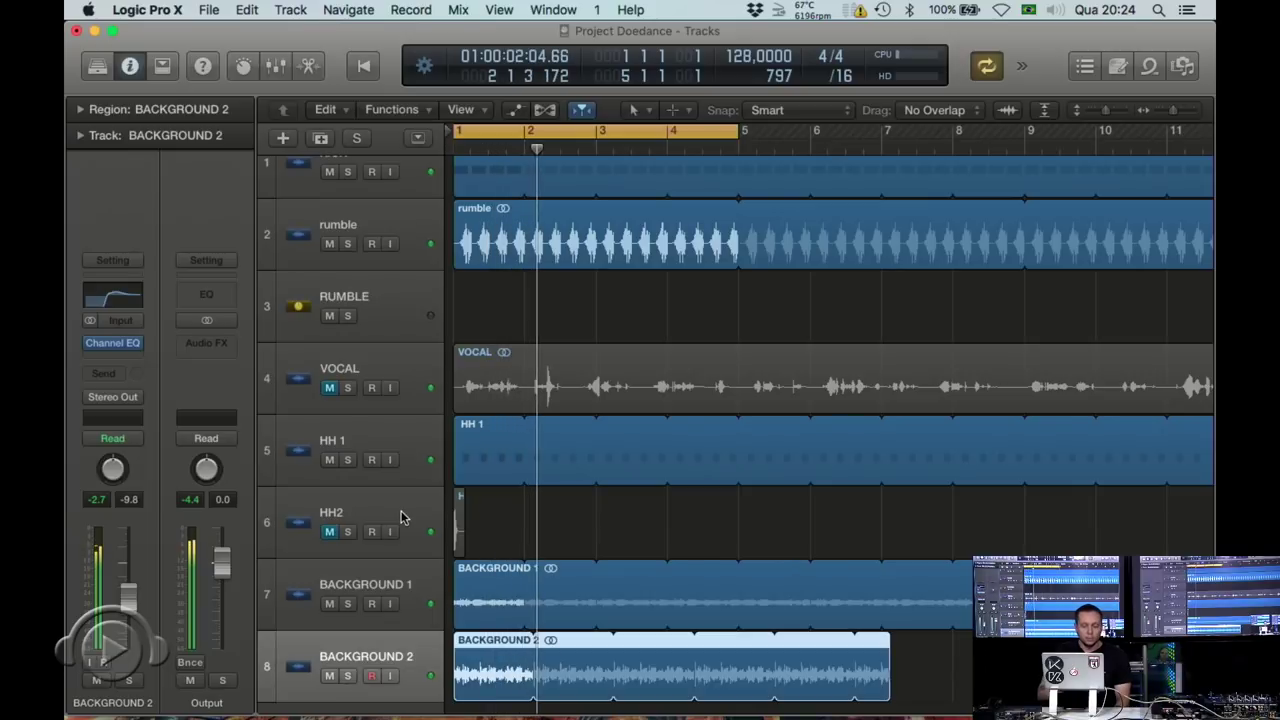
- Select the VOCAL track and audition it soloed
left_click(376, 358)
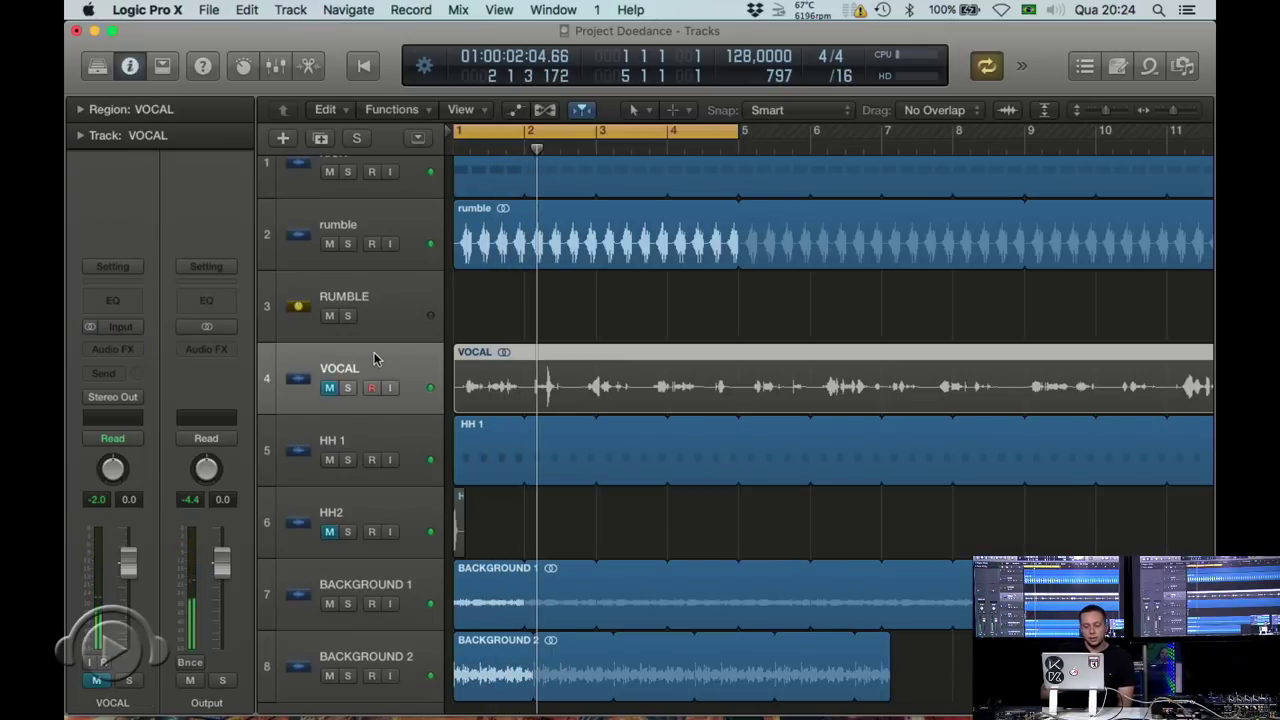
left_click(346, 390)
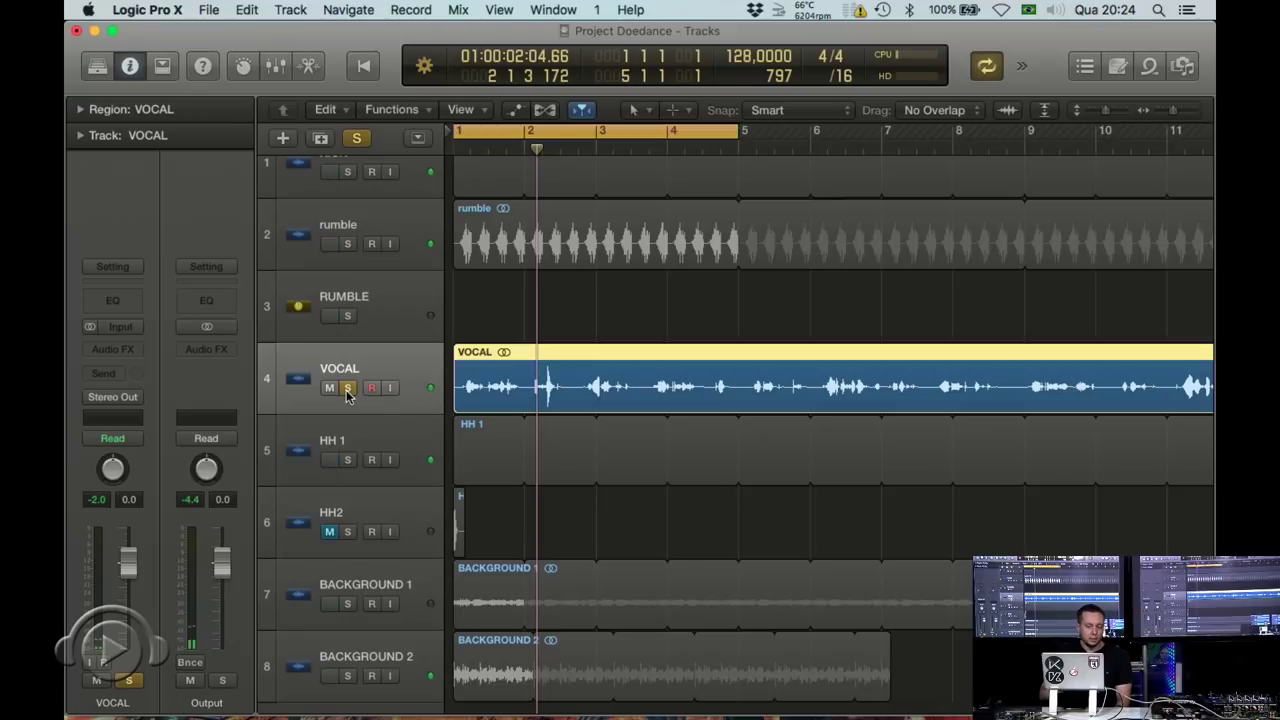
key("shift+space")
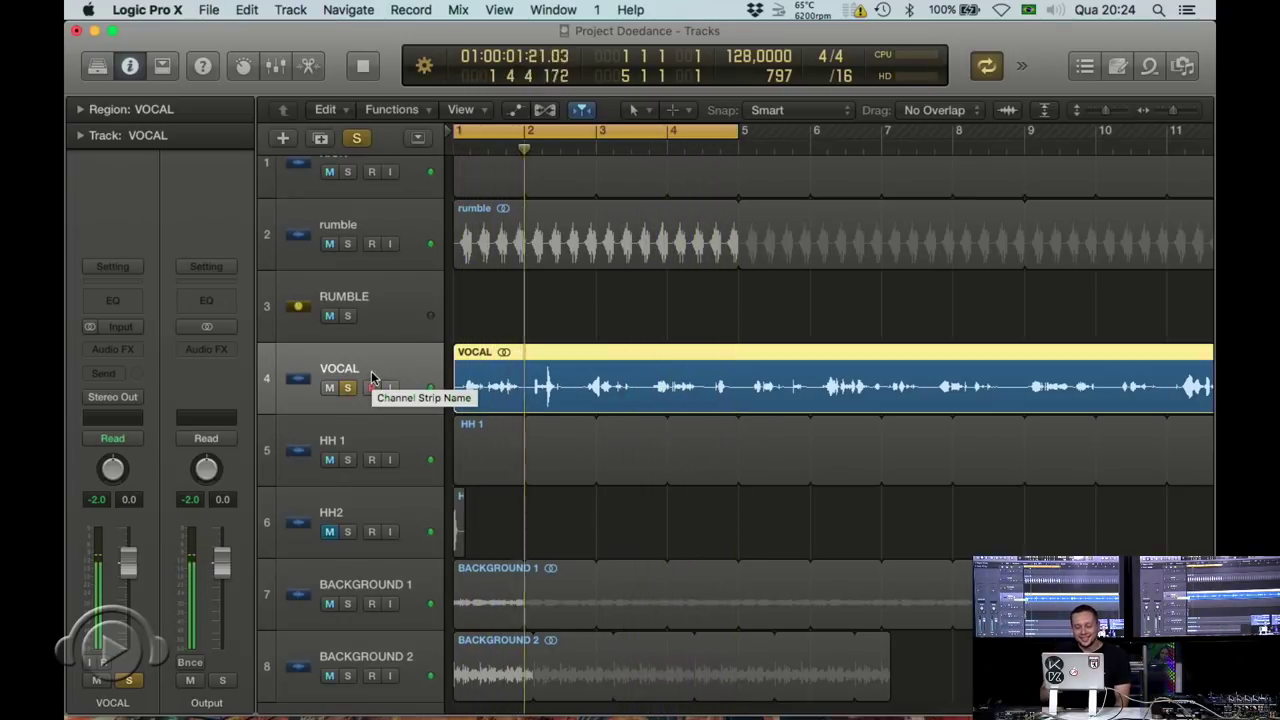
key("space")
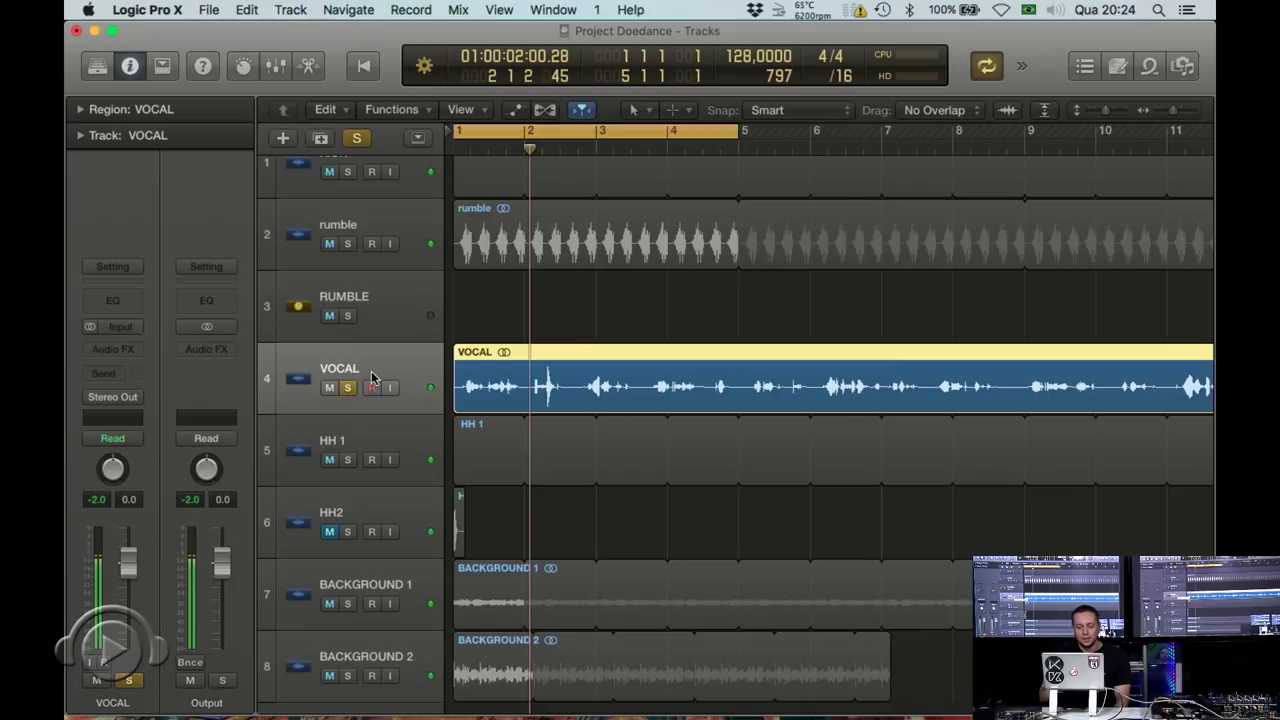
- Add a Channel EQ to VOCAL with a 48 dB/Oct low cut at 112 Hz
left_click(120, 292)
left_click(182, 167)
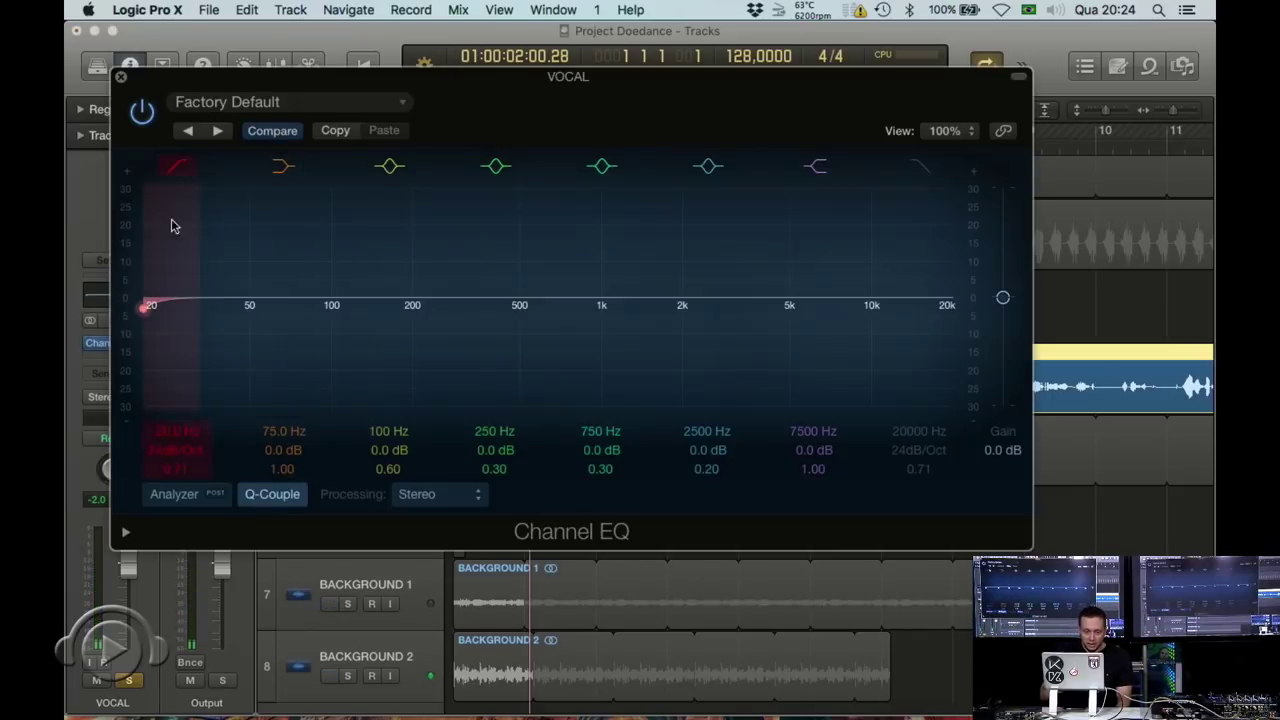
scroll(150, 453, "up", 2)
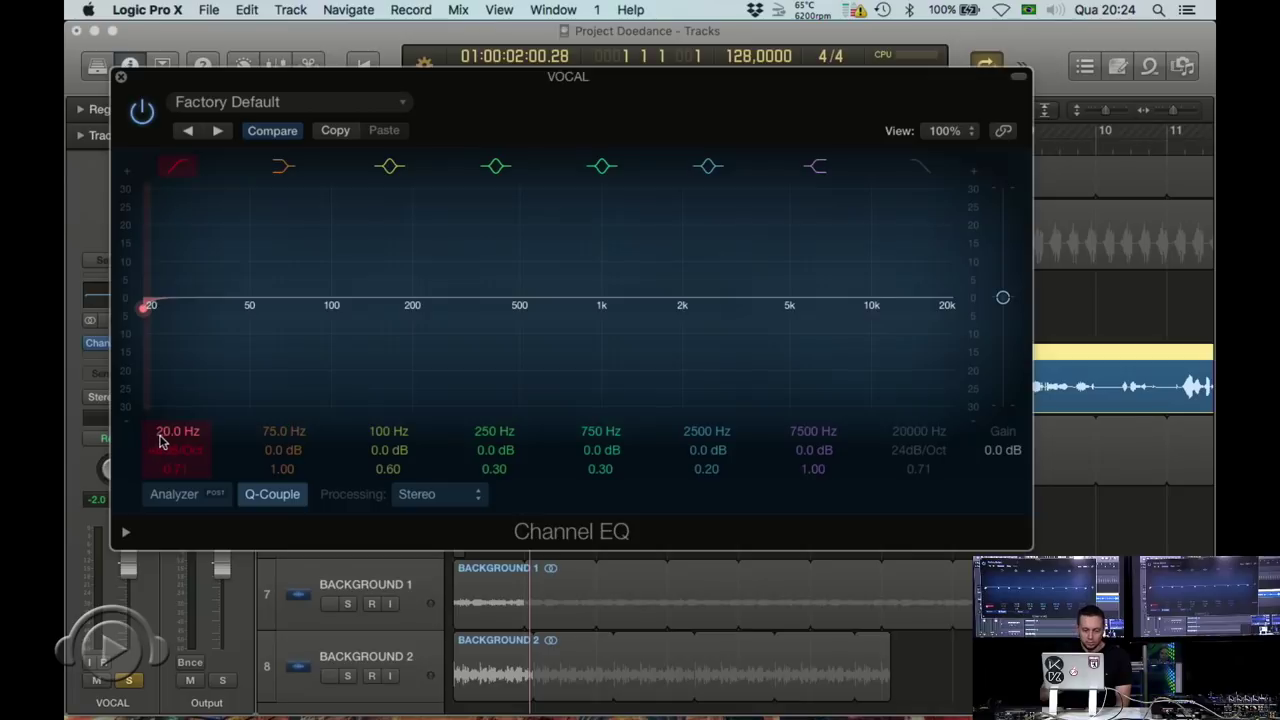
left_click_drag(163, 440, 163, 389)
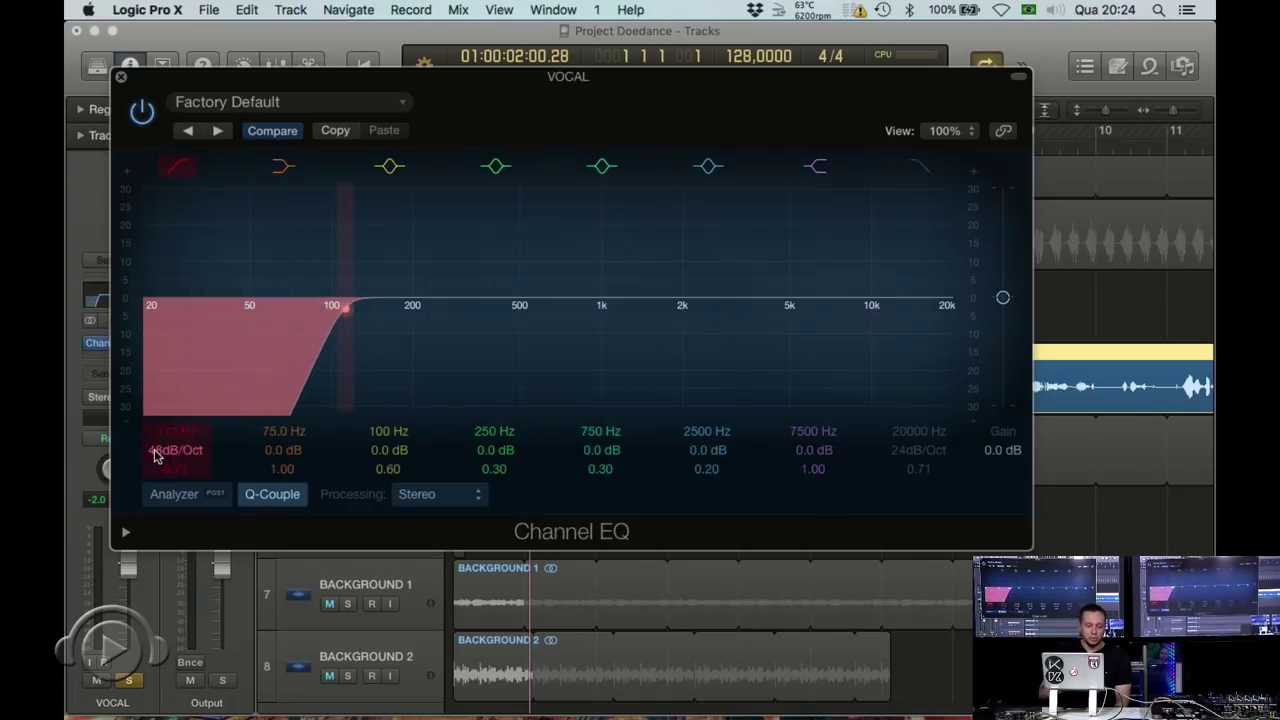
- Compare VOCAL with its Channel EQ bypassed and active during playback, with the analyzer on
left_click(162, 494)
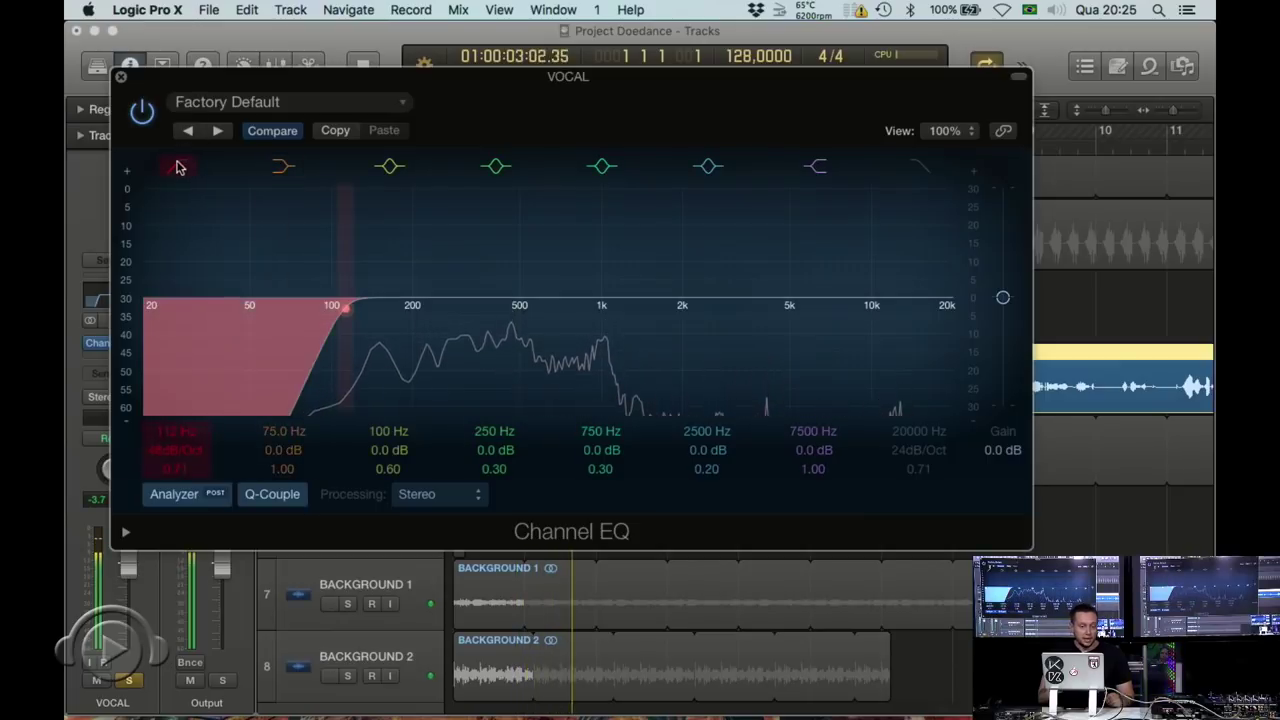
left_click(142, 112)
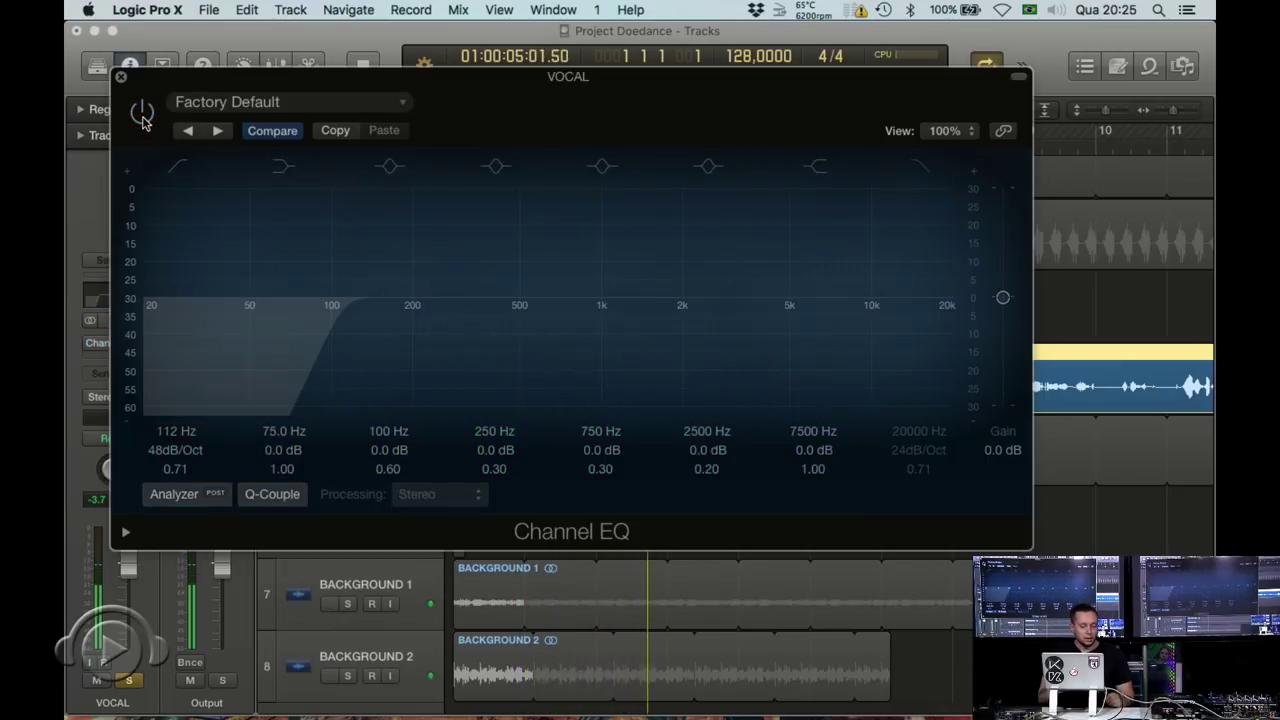
left_click(142, 114)
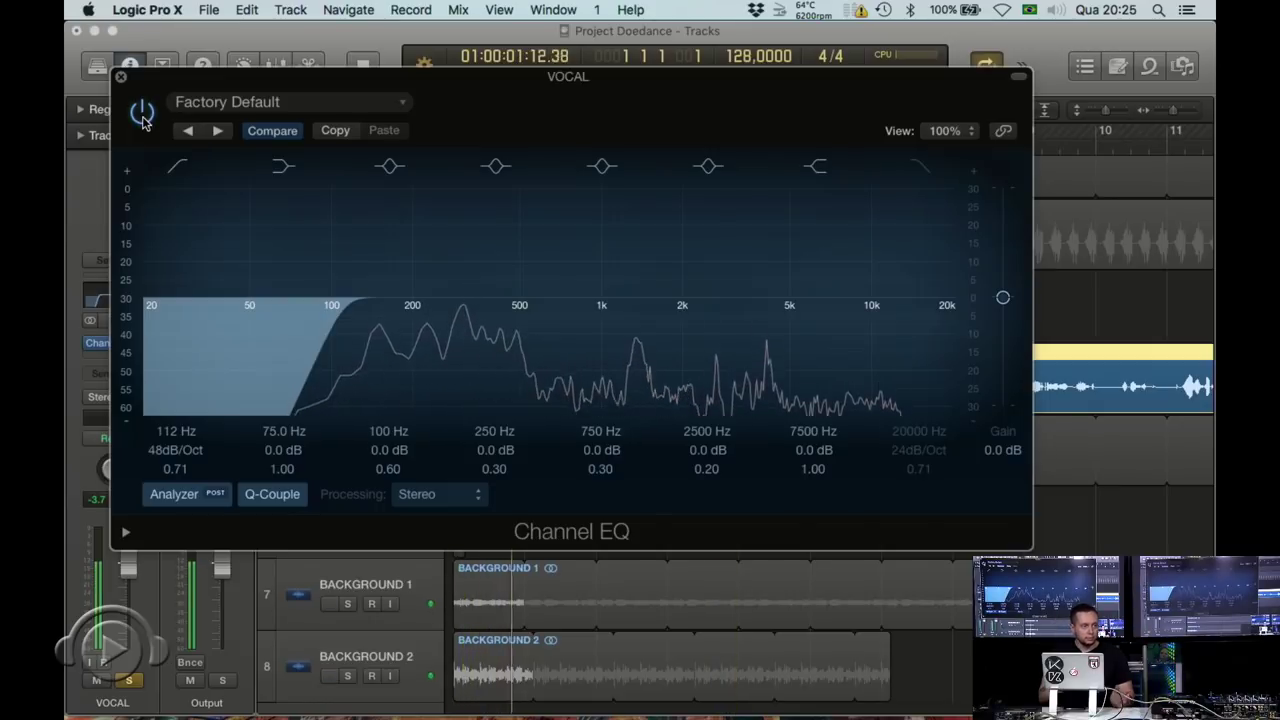
left_click(121, 78)
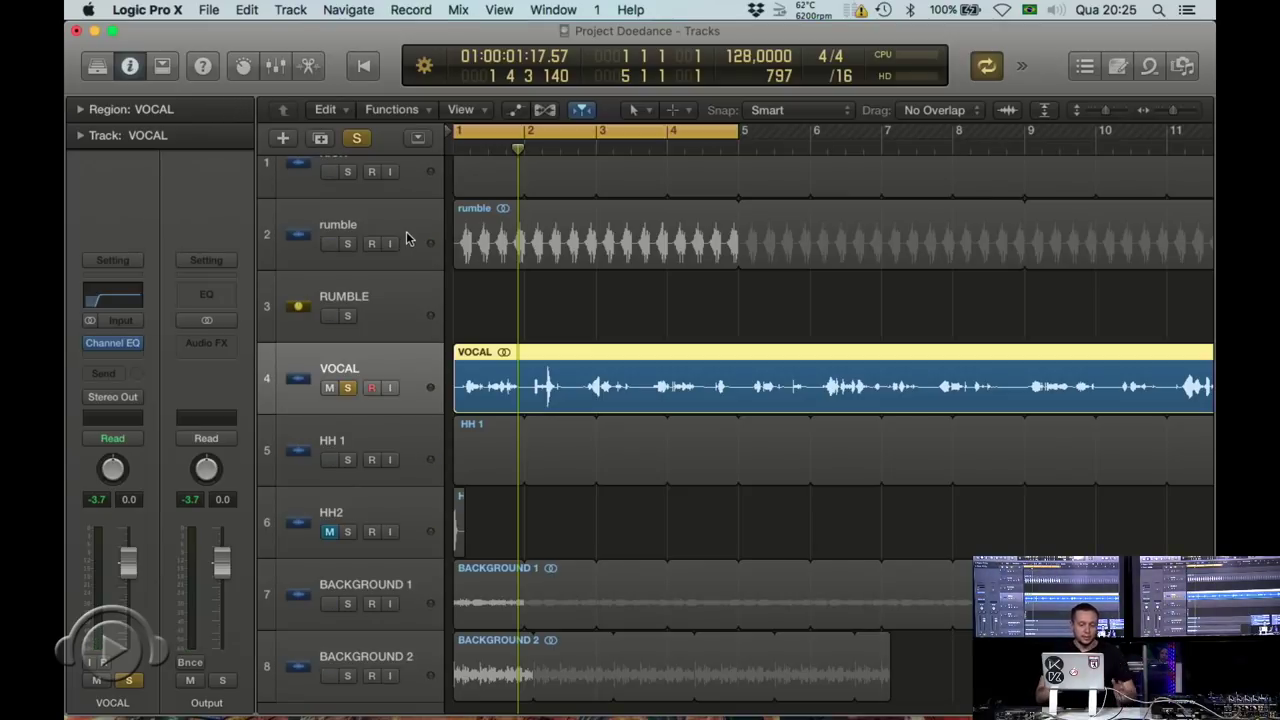
- Send VOCAL to Bus 2 (REVERB HATS) at about -8.0 dB while it plays
left_click(118, 373)
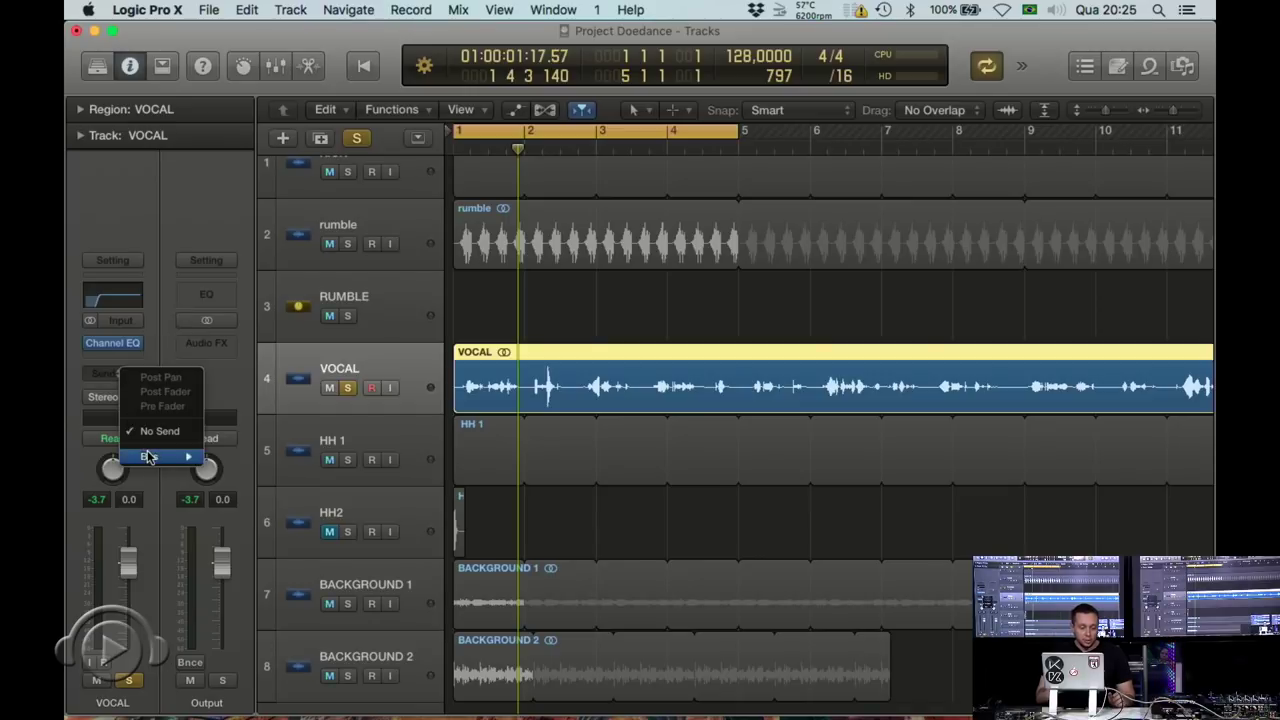
mouse_move(148, 457)
left_click(255, 472)
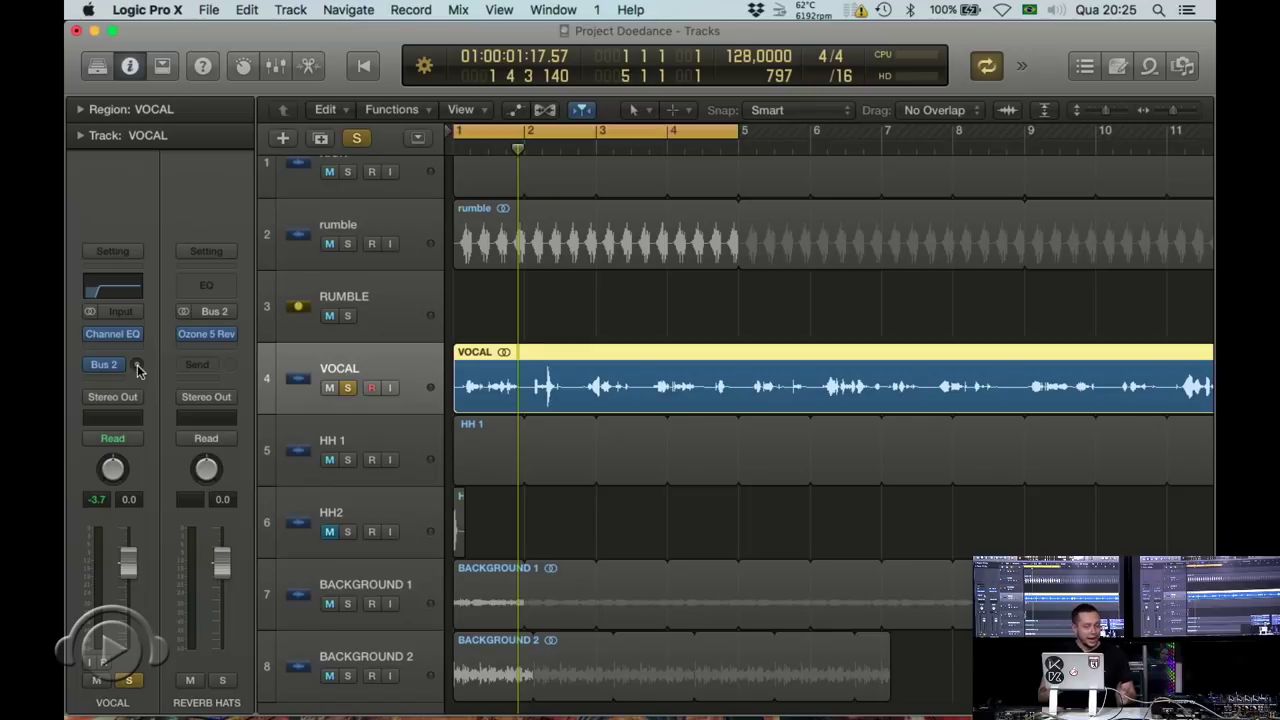
key("space")
mouse_move(138, 371)
left_mouse_down()
mouse_move(138, 395)
mouse_move(138, 383)
left_mouse_up()
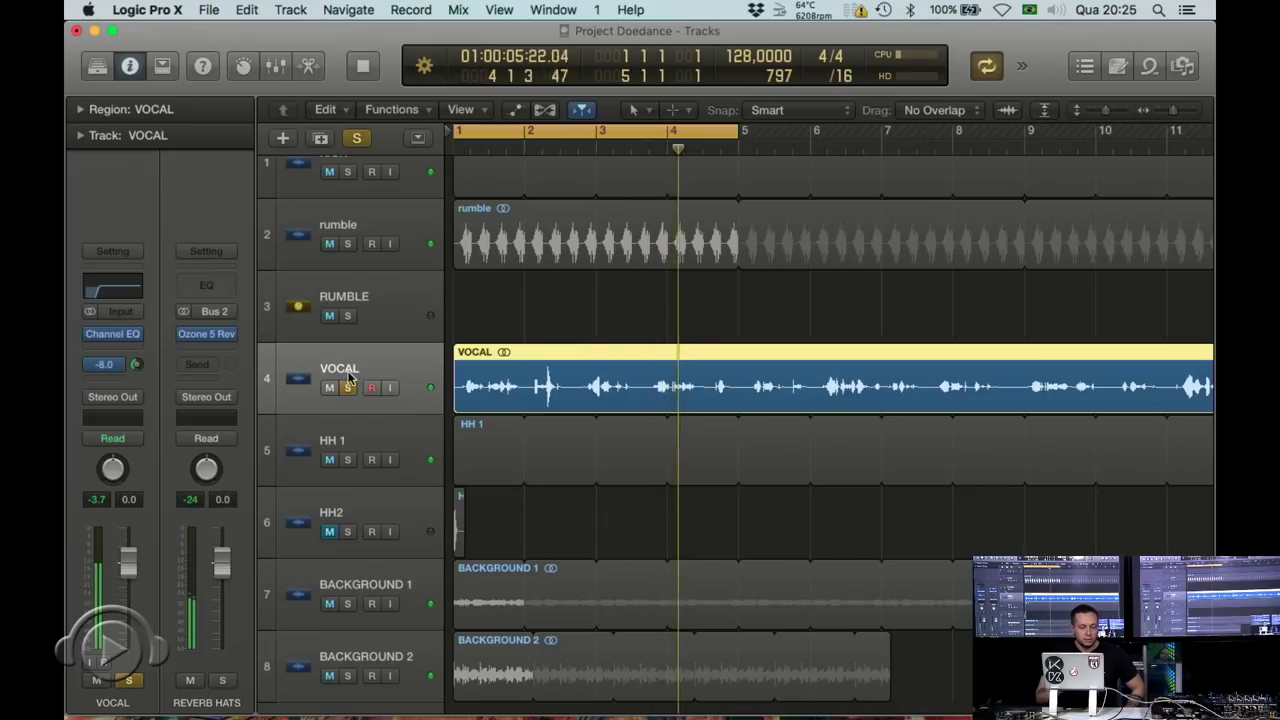
- Add a Bus 3 send to VOCAL and insert the Waves H-Delay on its new aux channel
left_click(118, 364)
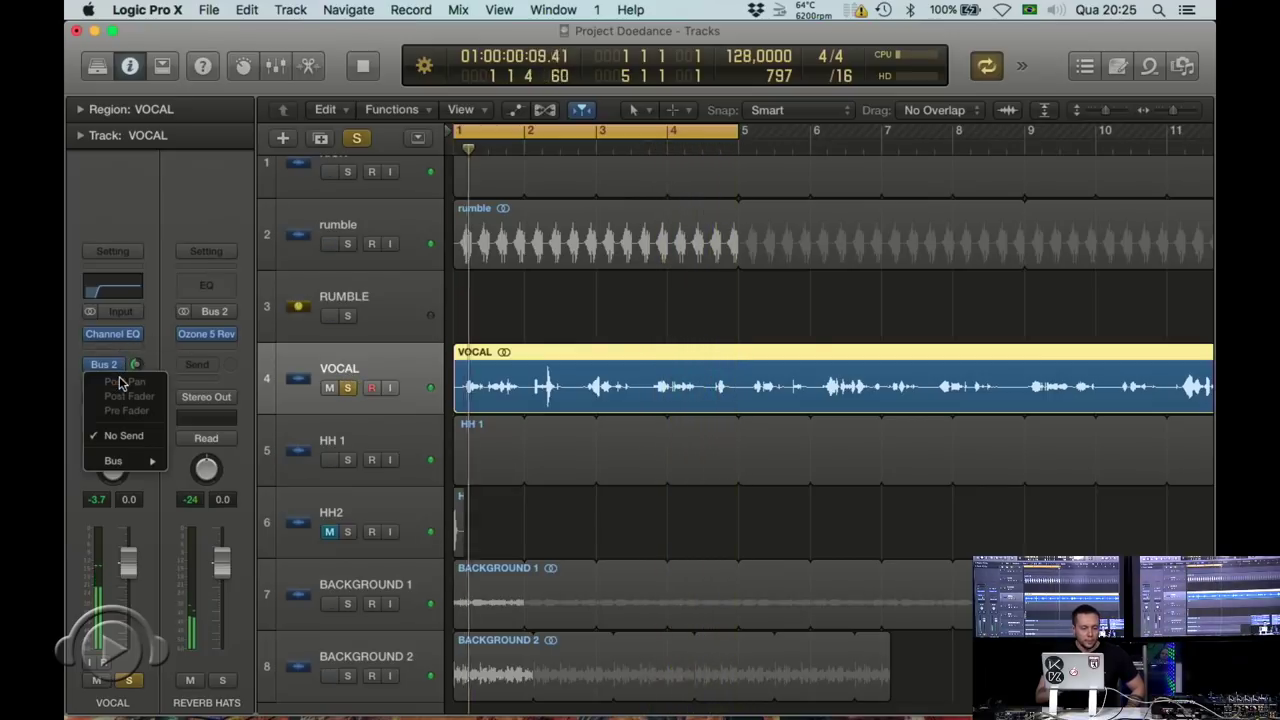
mouse_move(120, 460)
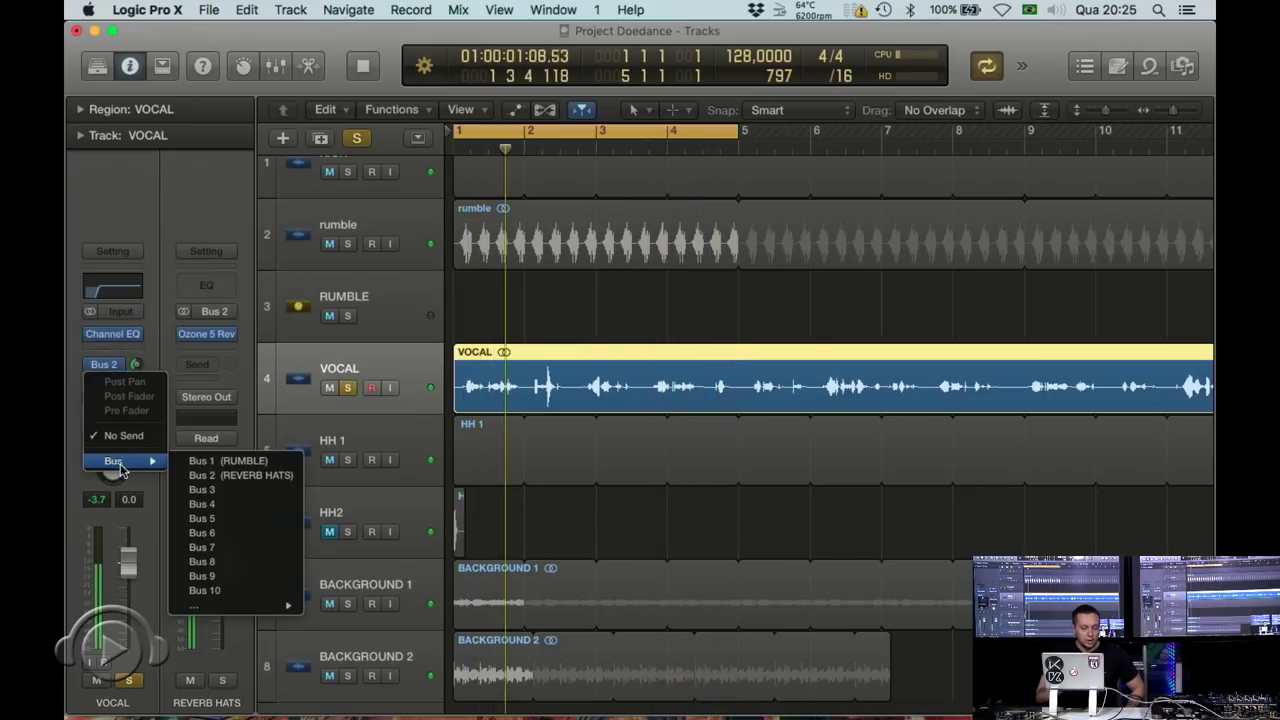
left_click(229, 492)
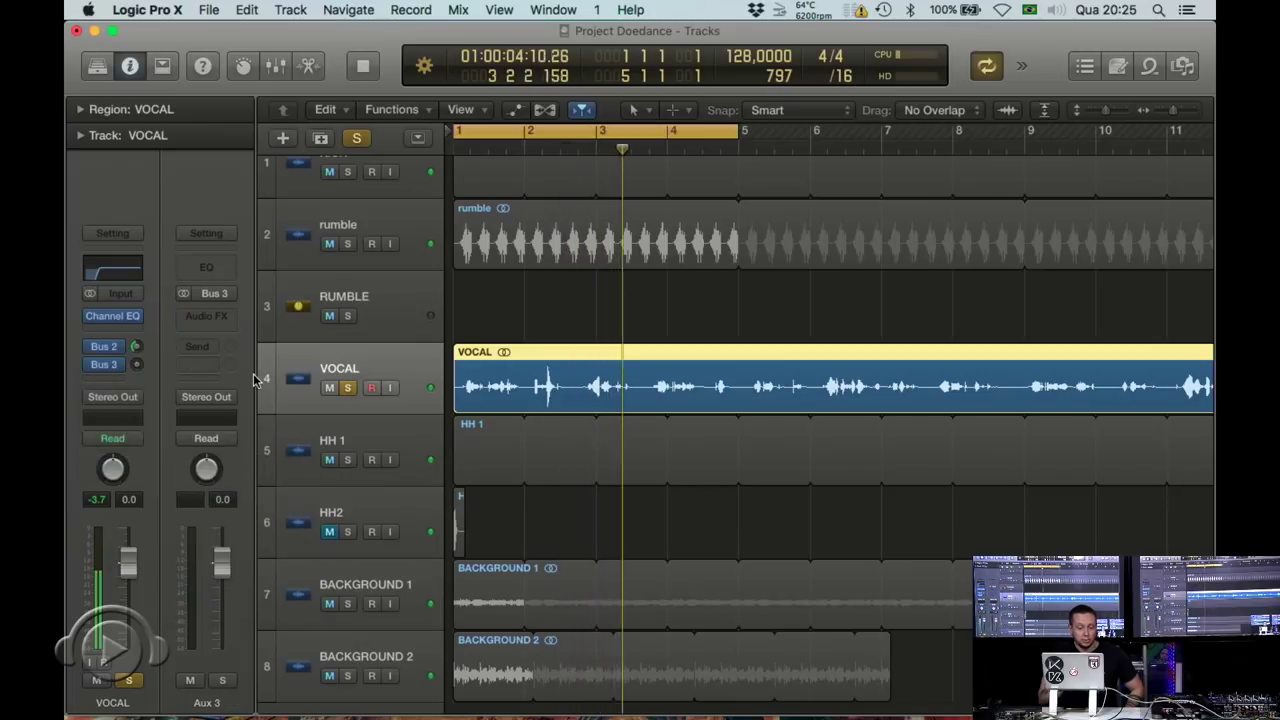
left_click(218, 316)
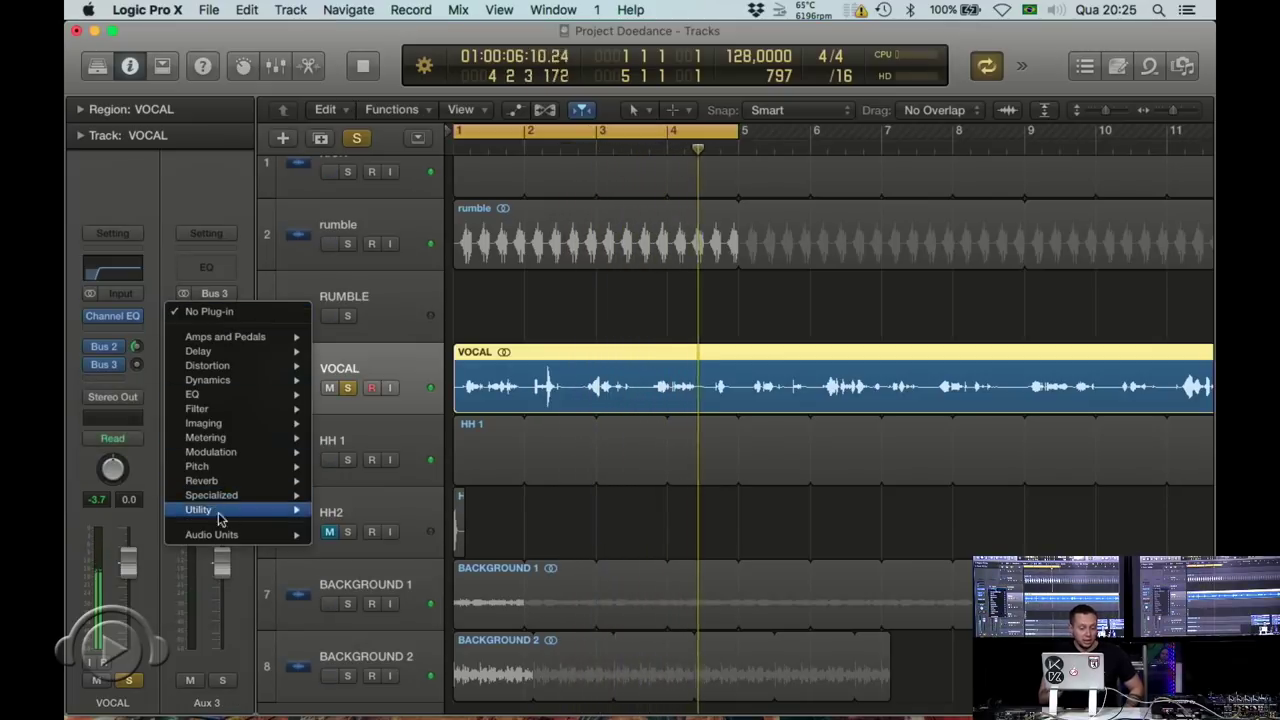
mouse_move(220, 534)
mouse_move(386, 696)
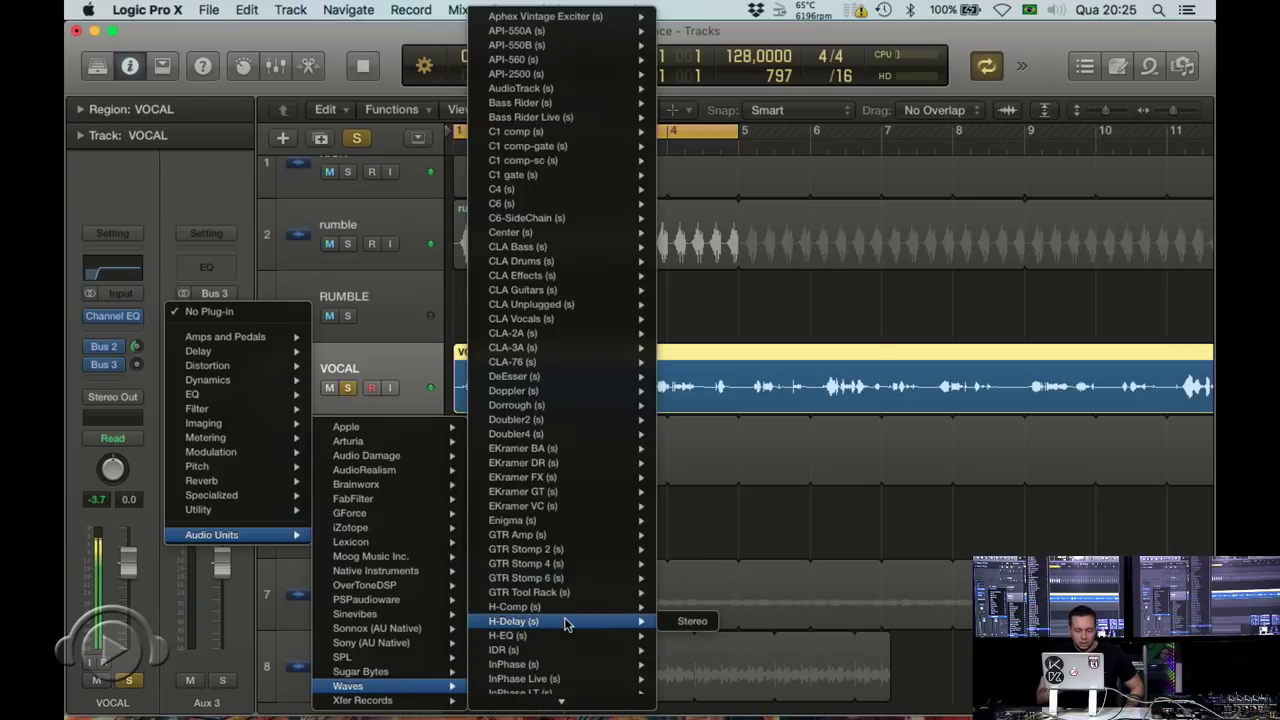
scroll(563, 617, "down", 2)
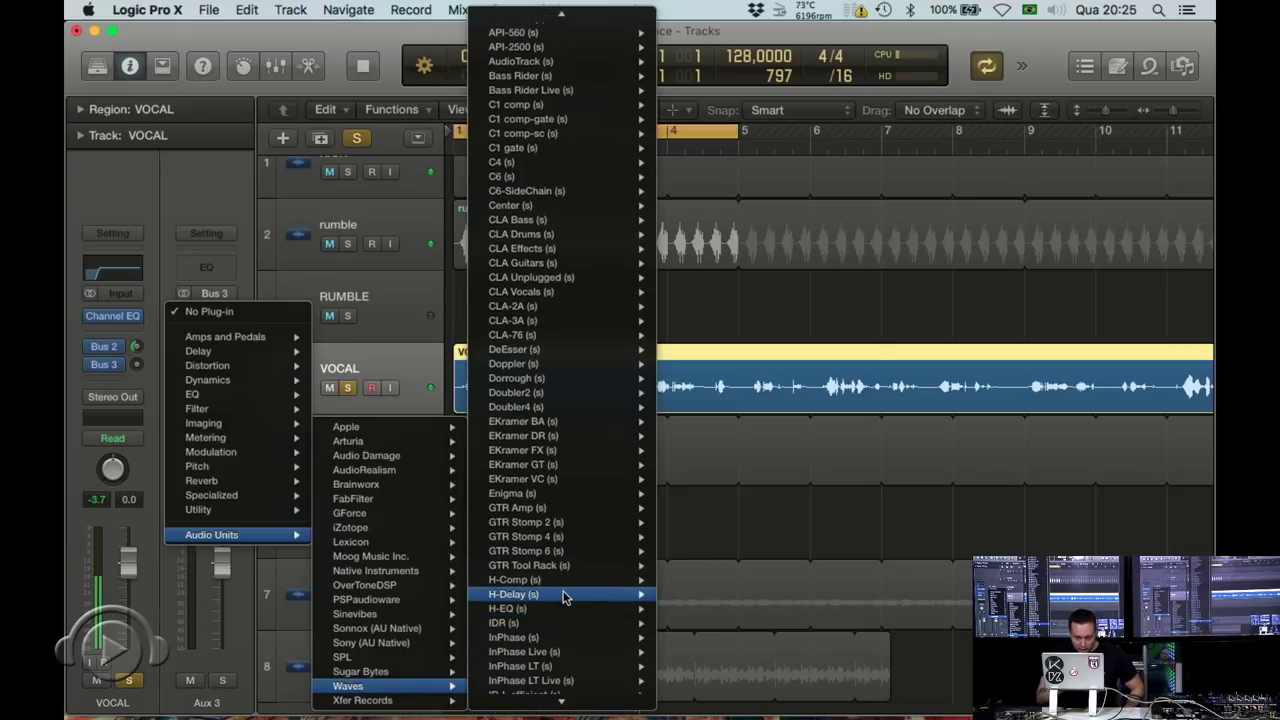
left_click(563, 595)
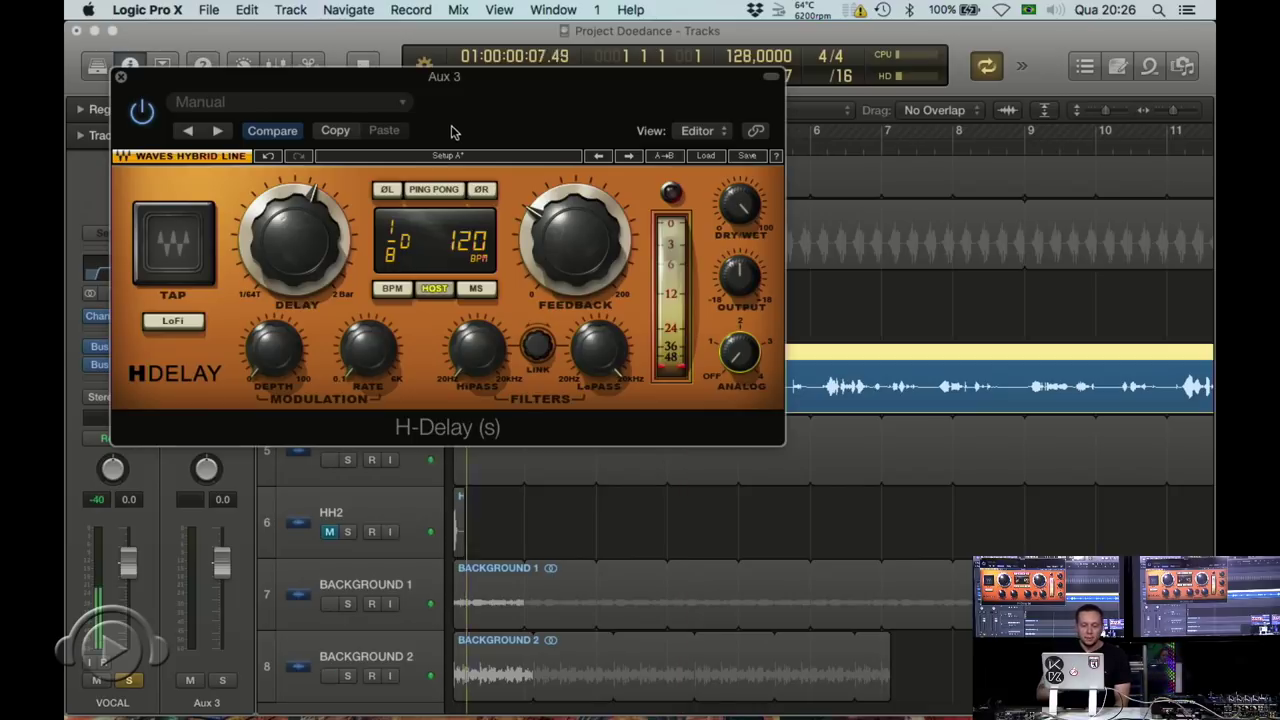
- Enable Ping Pong in the H-Delay and raise VOCAL's Bus 3 send to about -17.8 dB
left_click(430, 190)
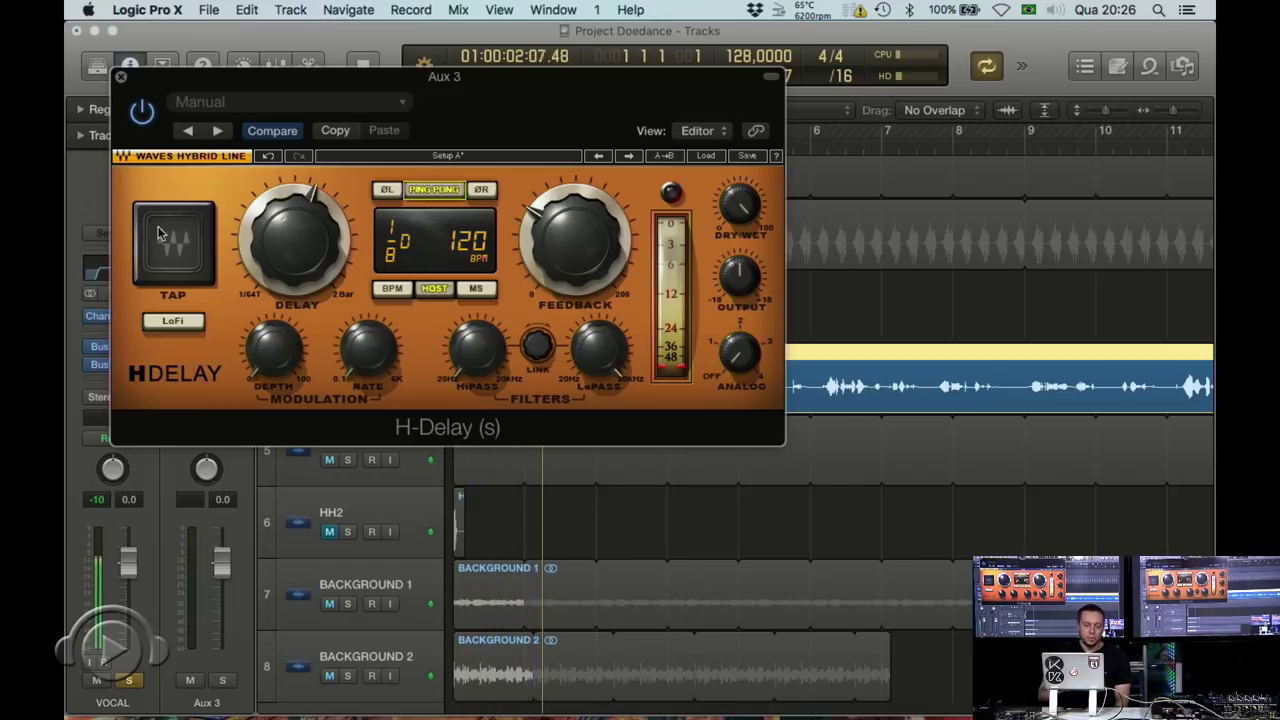
left_click_drag(172, 86, 231, 87)
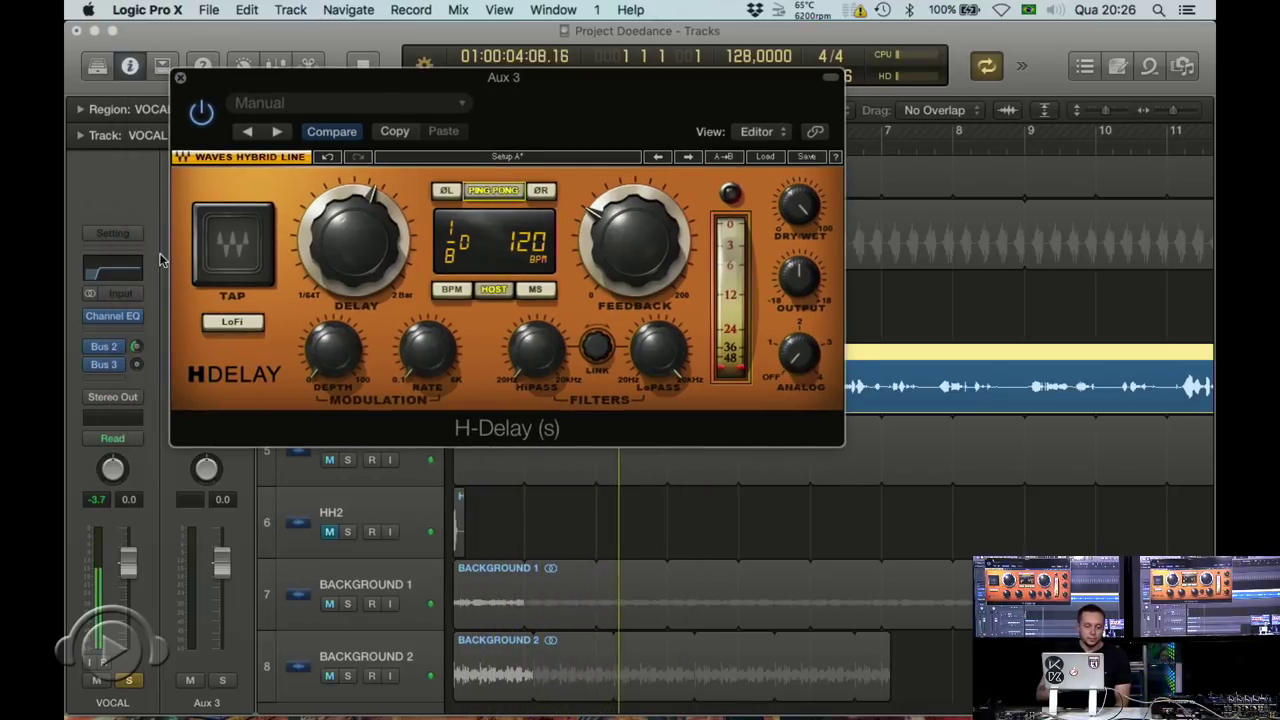
left_click_drag(136, 365, 136, 355)
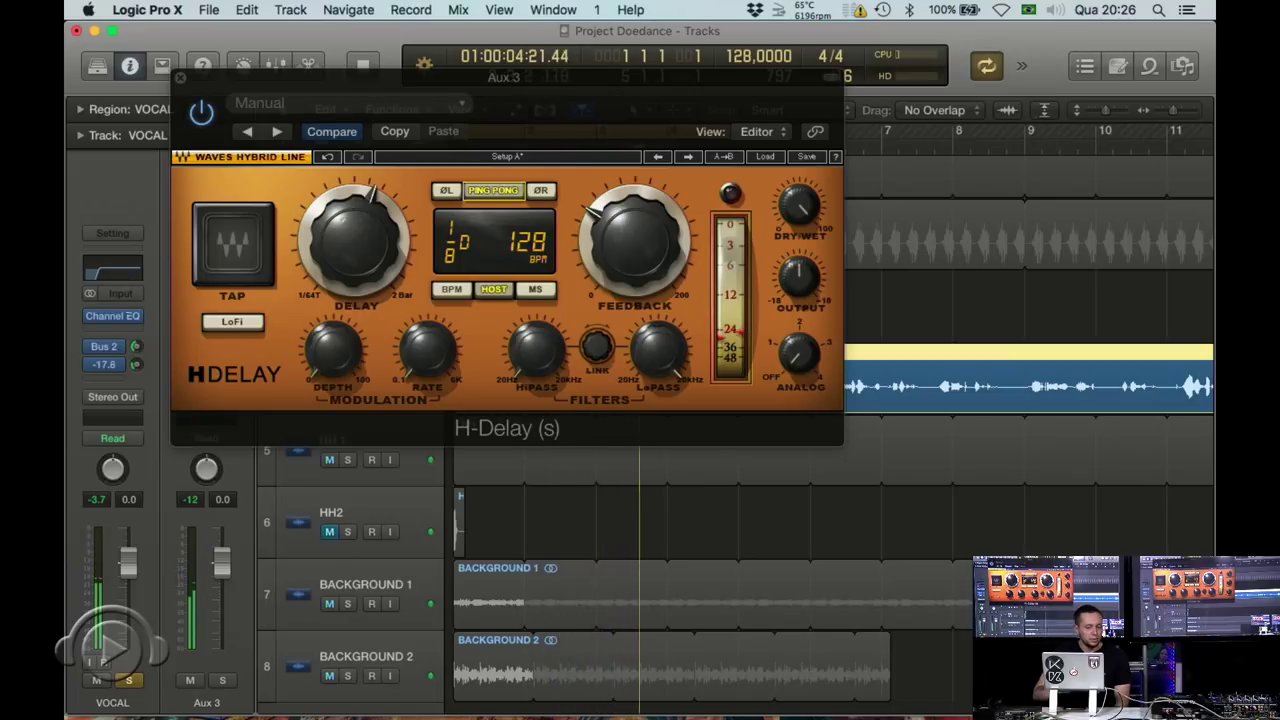
left_click(180, 79)
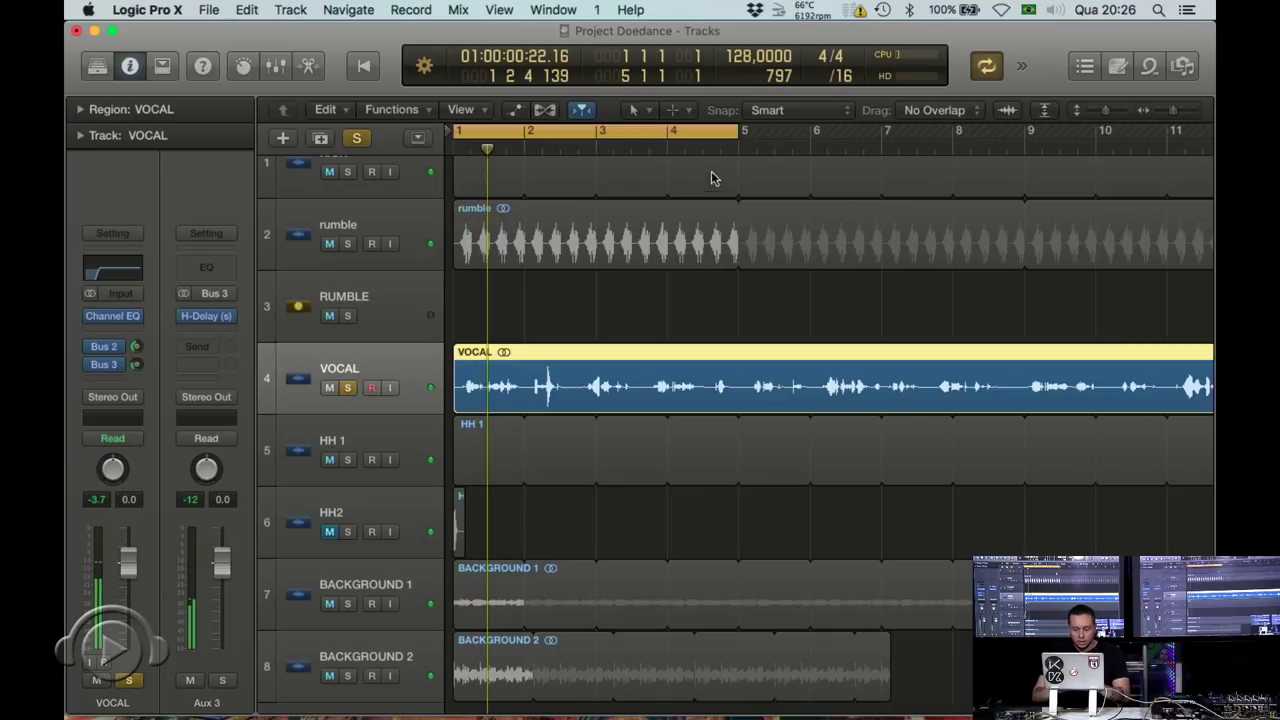
- Extend the cycle range to bar 9 and lengthen the BACKGROUND 2 region past bar 8 during playback
left_click_drag(739, 136, 1021, 131)
key("space")
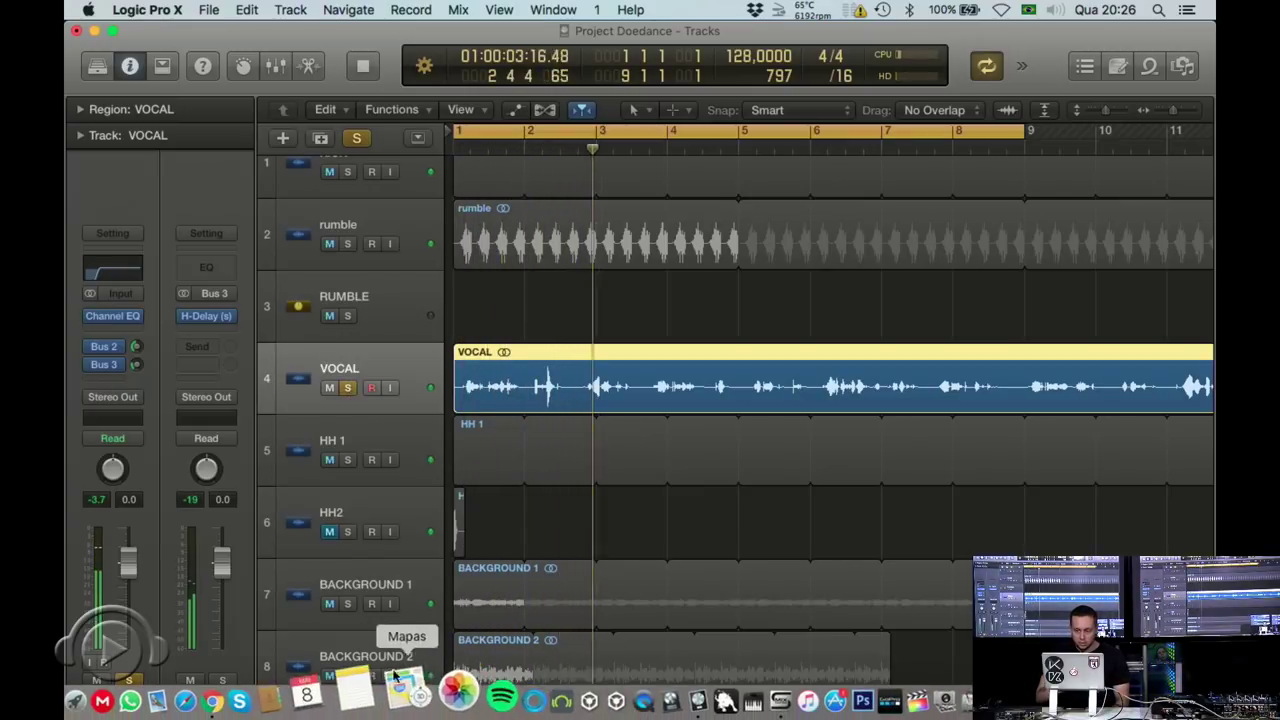
left_click_drag(893, 647, 975, 648)
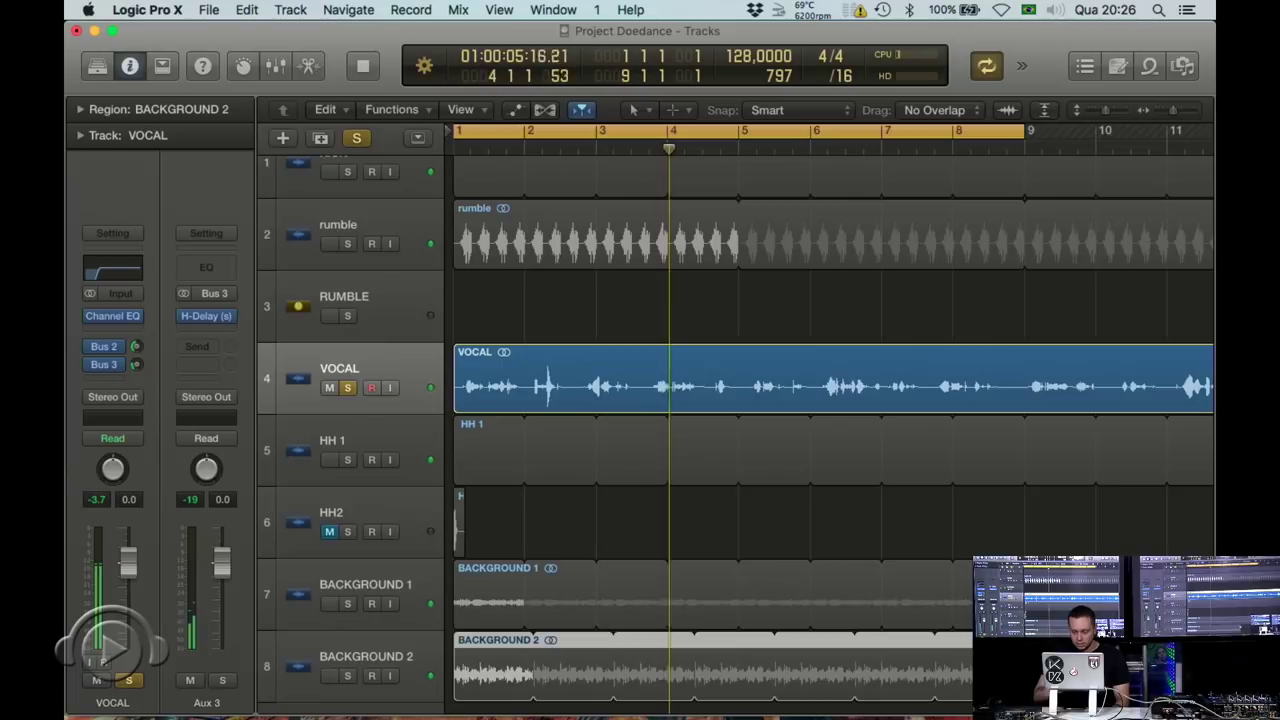
- Unsolo VOCAL, raise its volume to +2.1 dB and adjust its Bus 3 send against the full loop
left_click(346, 387)
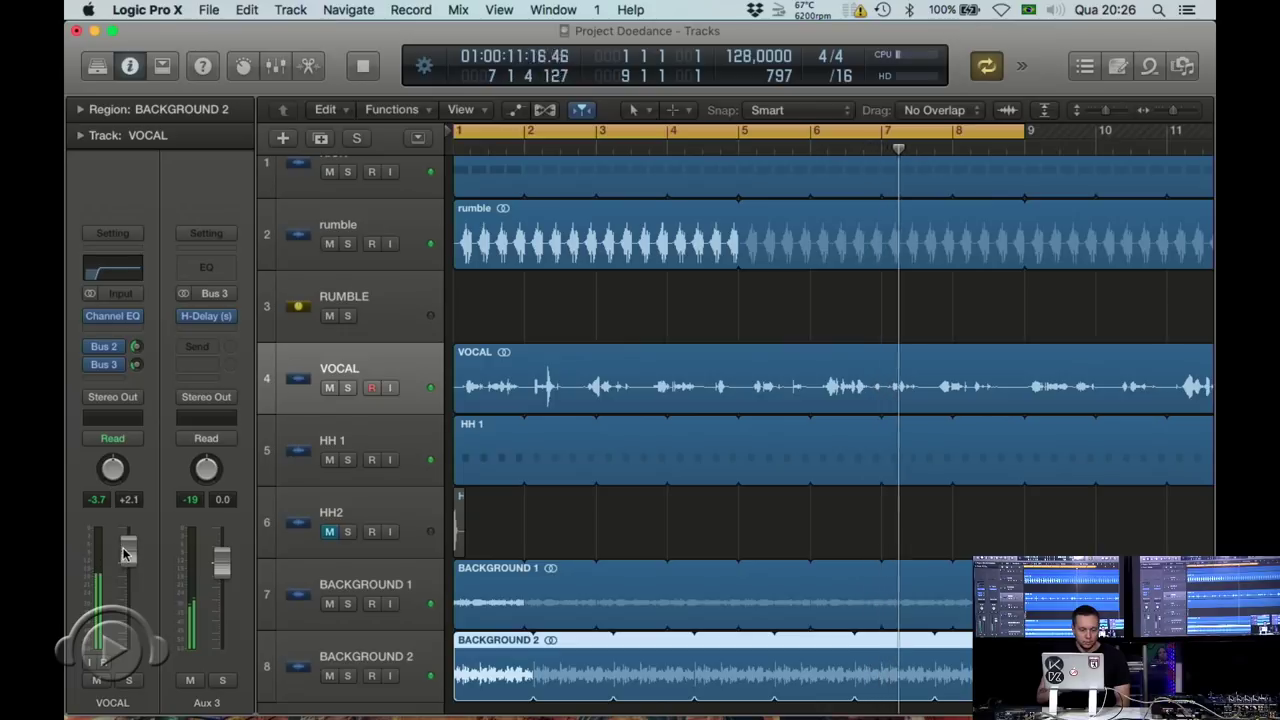
mouse_move(136, 366)
left_mouse_down()
mouse_move(136, 340)
mouse_move(136, 366)
left_mouse_up()
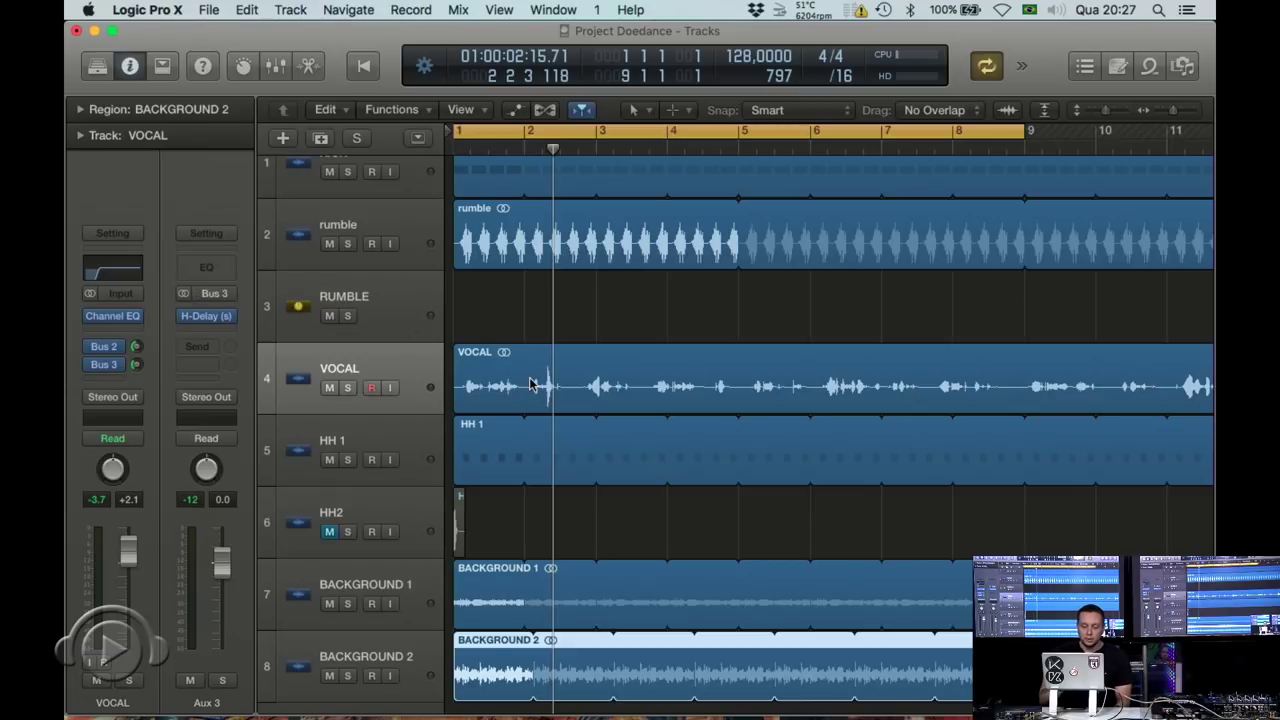
- Duplicate the VOCAL track with its settings, copy the VOCAL region onto the new track and audition it soloed
left_click(320, 141)
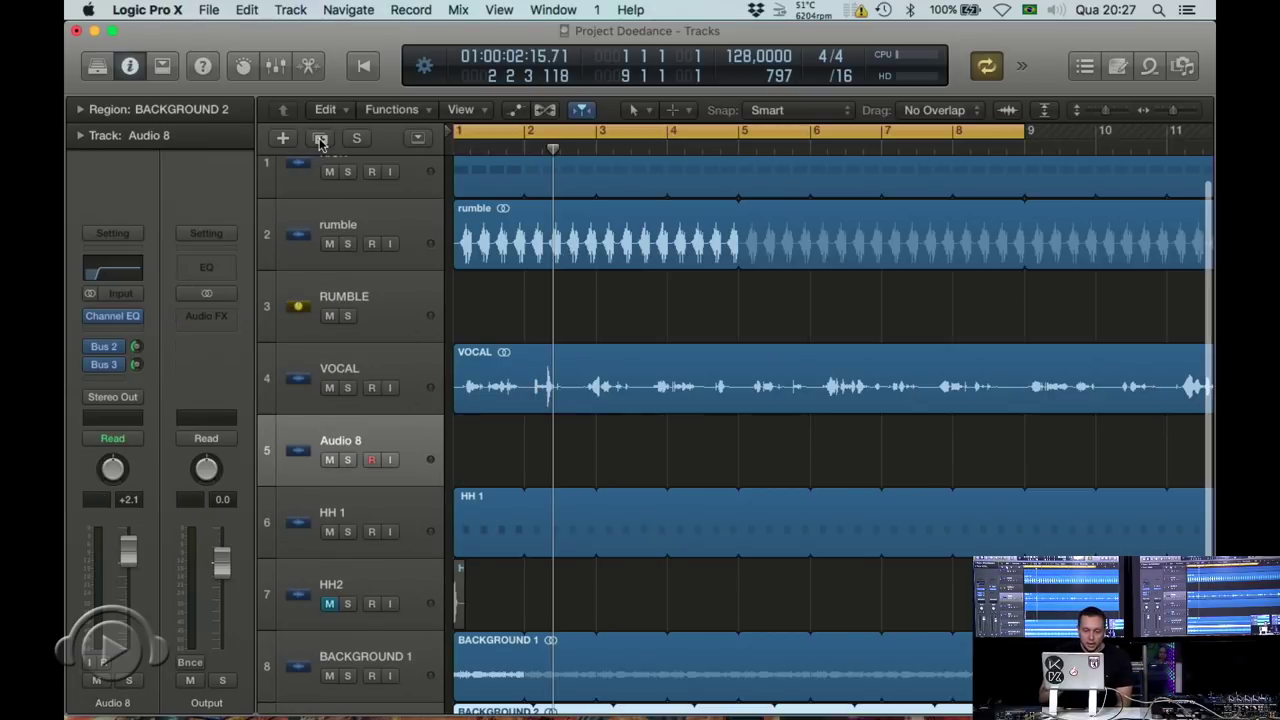
left_click_drag(542, 411, 507, 461)
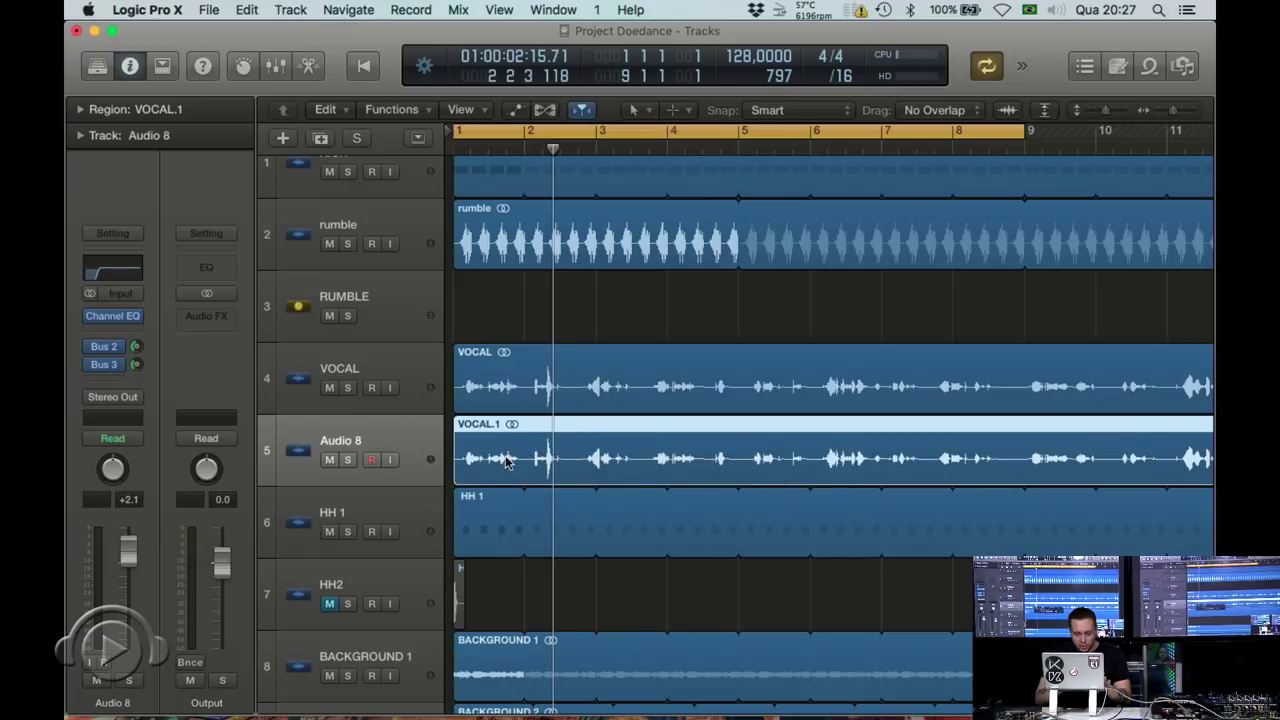
left_click(348, 460)
key("space")
key("space")
key("space")
- Trim the start of the VOCAL.1 region on Audio 8 to between beats 2 and 3 of bar 1, checking it by playback
left_click_drag(455, 476, 480, 476)
key("space")
key("super+Right")
key("super+Right")
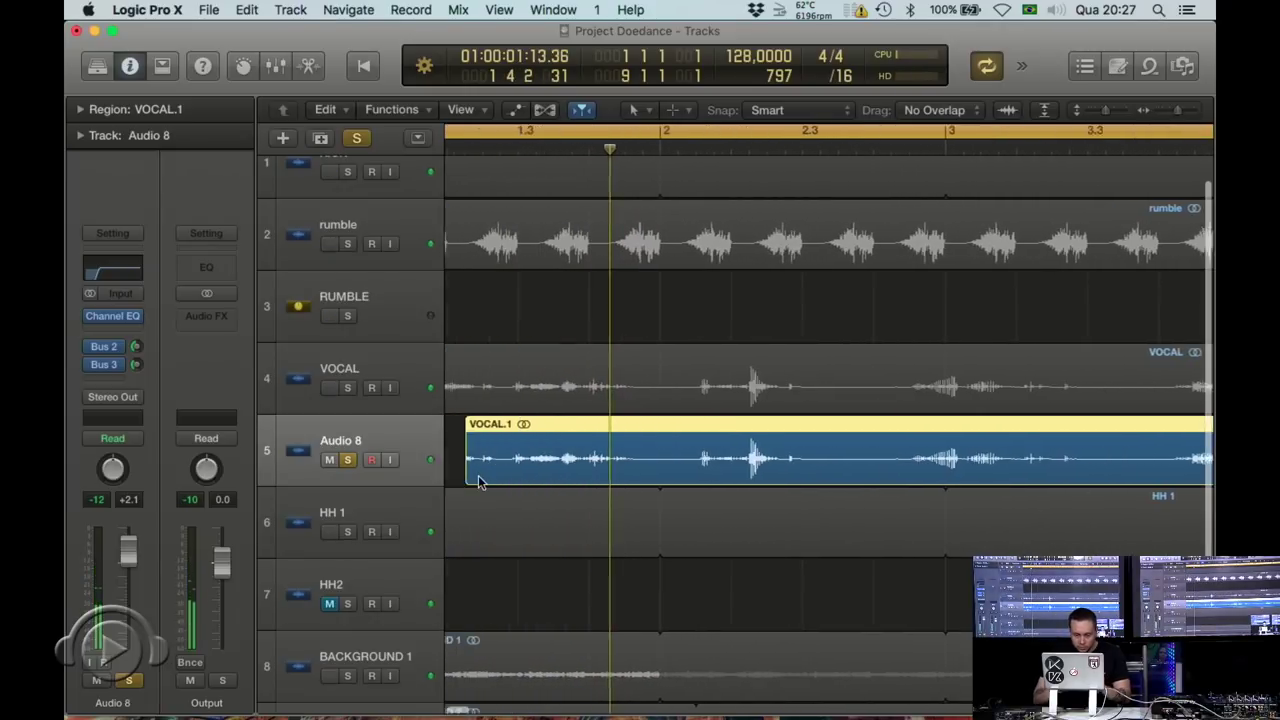
left_click_drag(547, 474, 559, 474)
key("space")
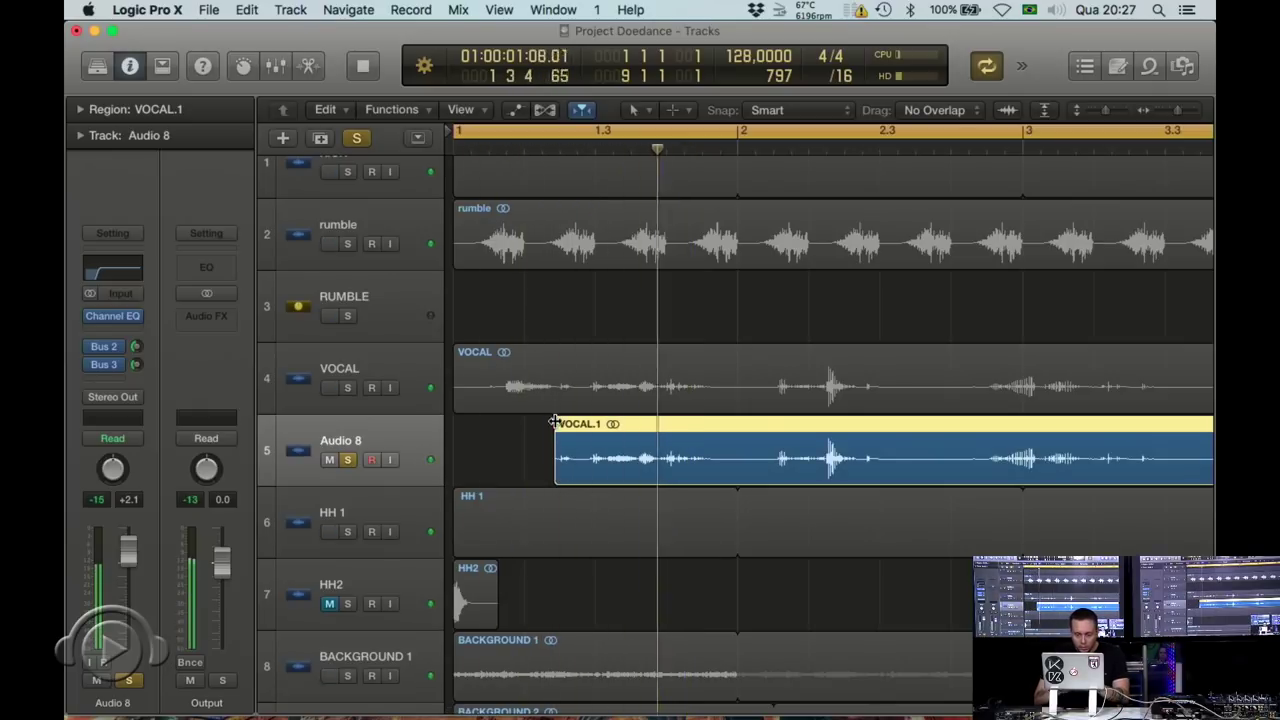
key("space")
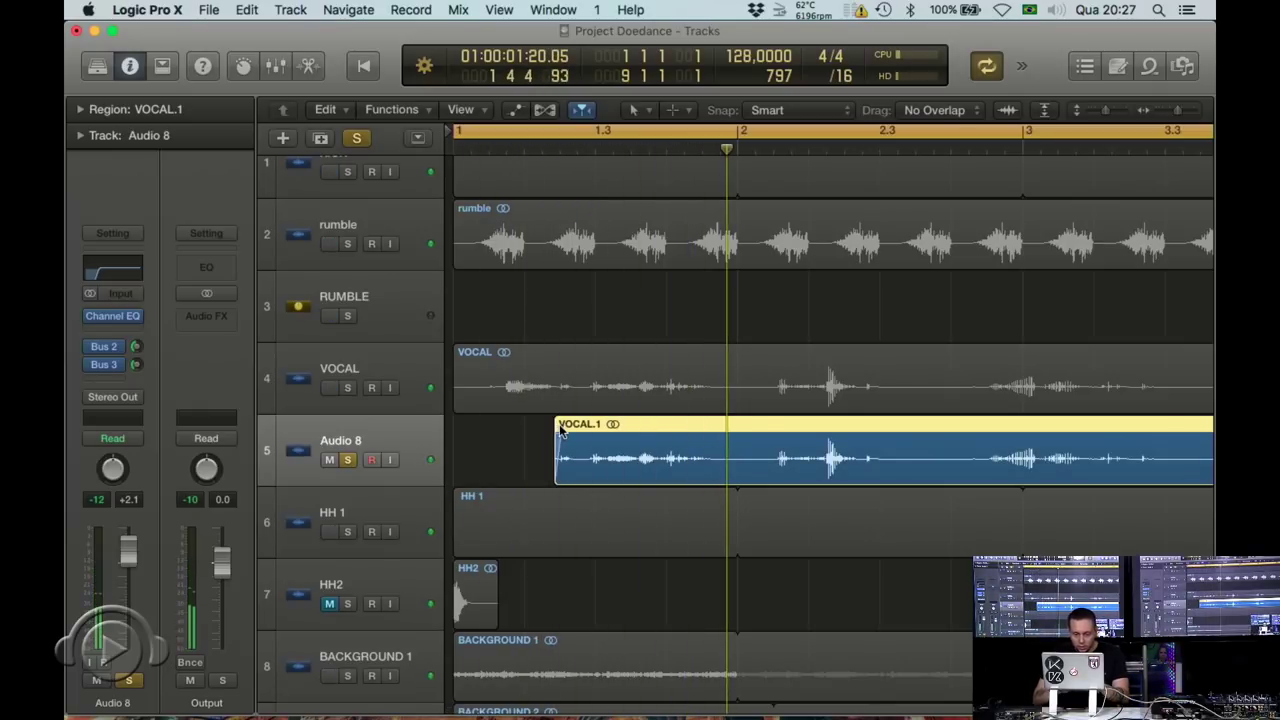
- Split the VOCAL.1 region at bar 2, delete the part after it and give the remaining clip short fades at both ends
key("t")
left_click(707, 440)
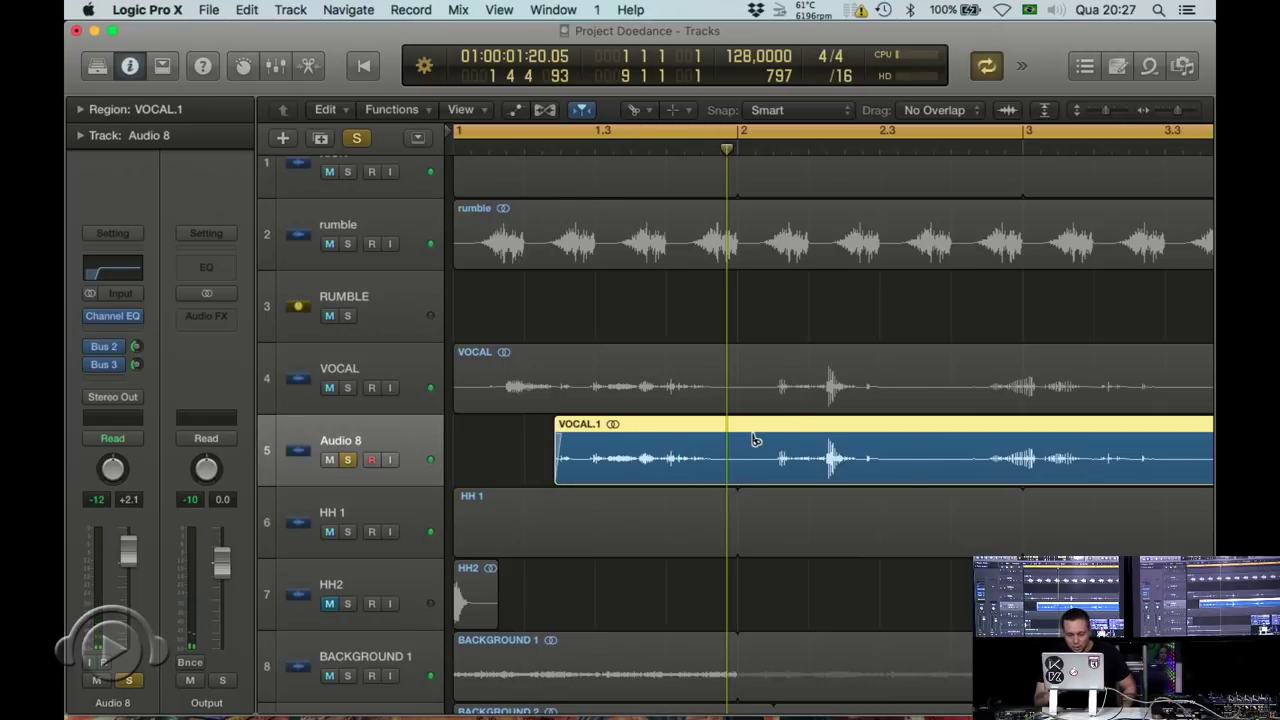
left_click(741, 436)
key("Delete")
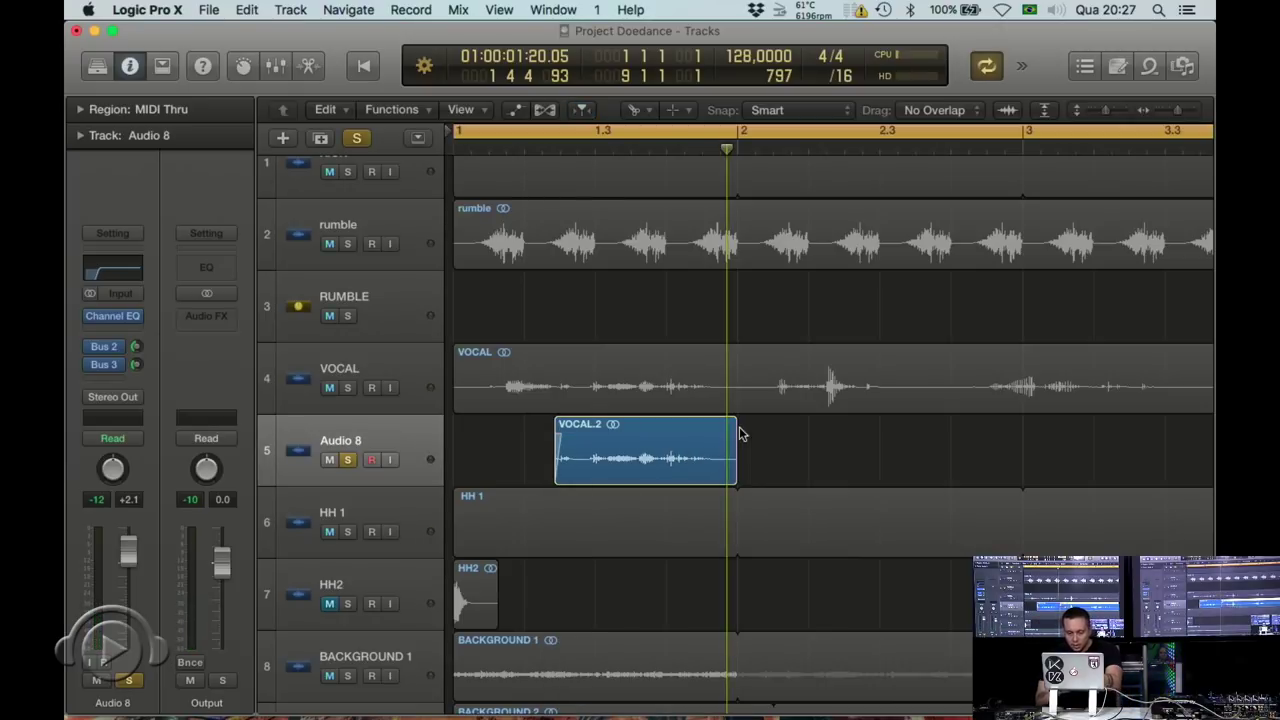
key("t")
left_click(741, 431)
left_click(733, 428)
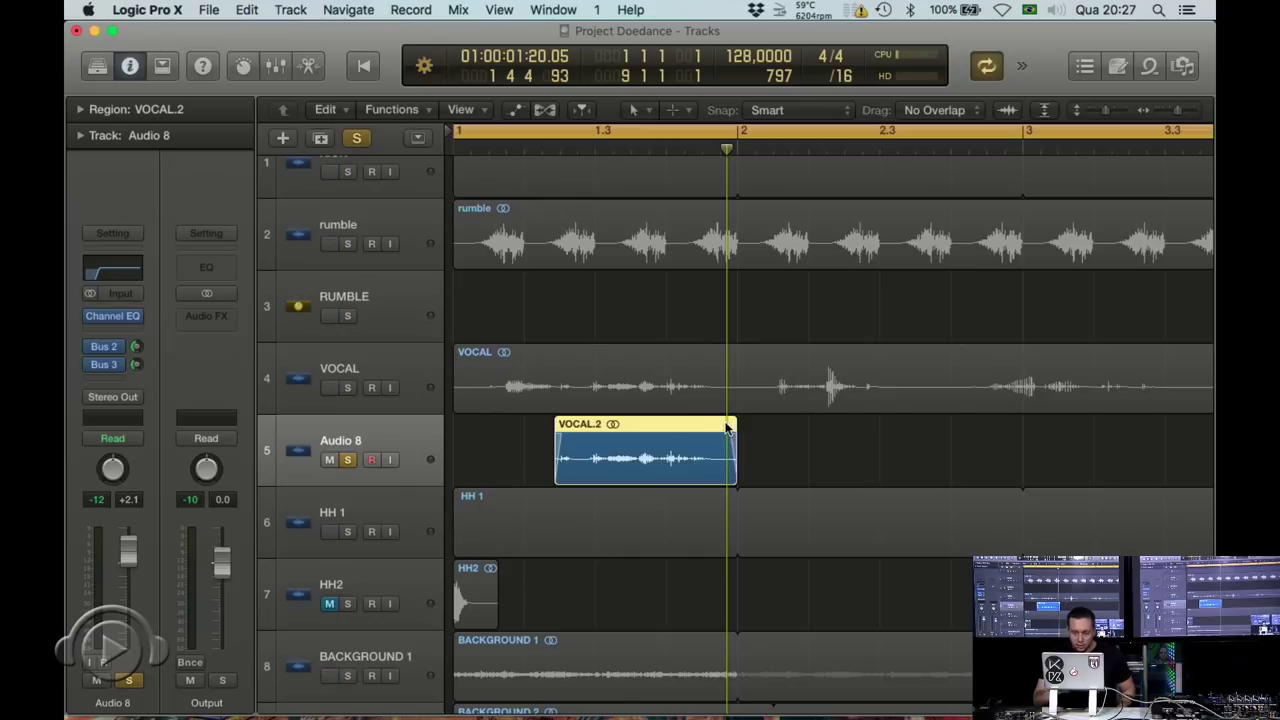
- Move the vocal clip to start just after bar 1, then unsolo Audio 8 and bypass its Bus 3 send
left_click_drag(703, 428, 618, 430)
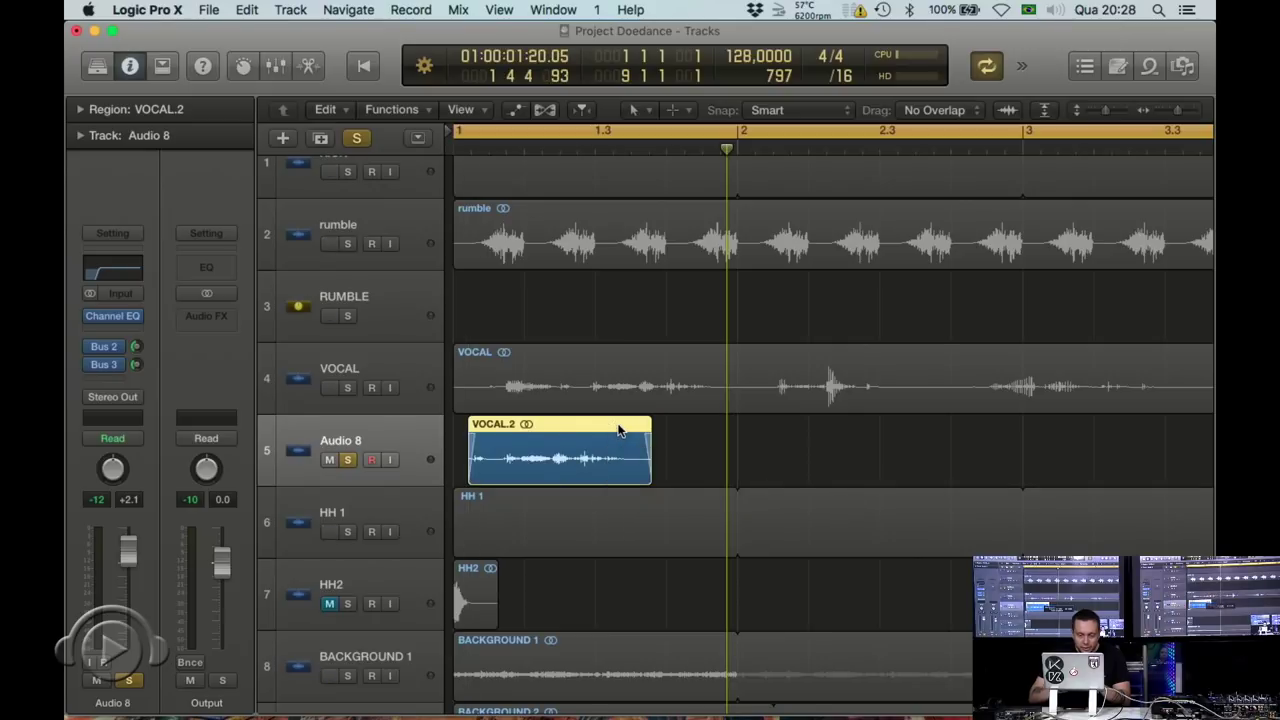
key("Return")
key("space")
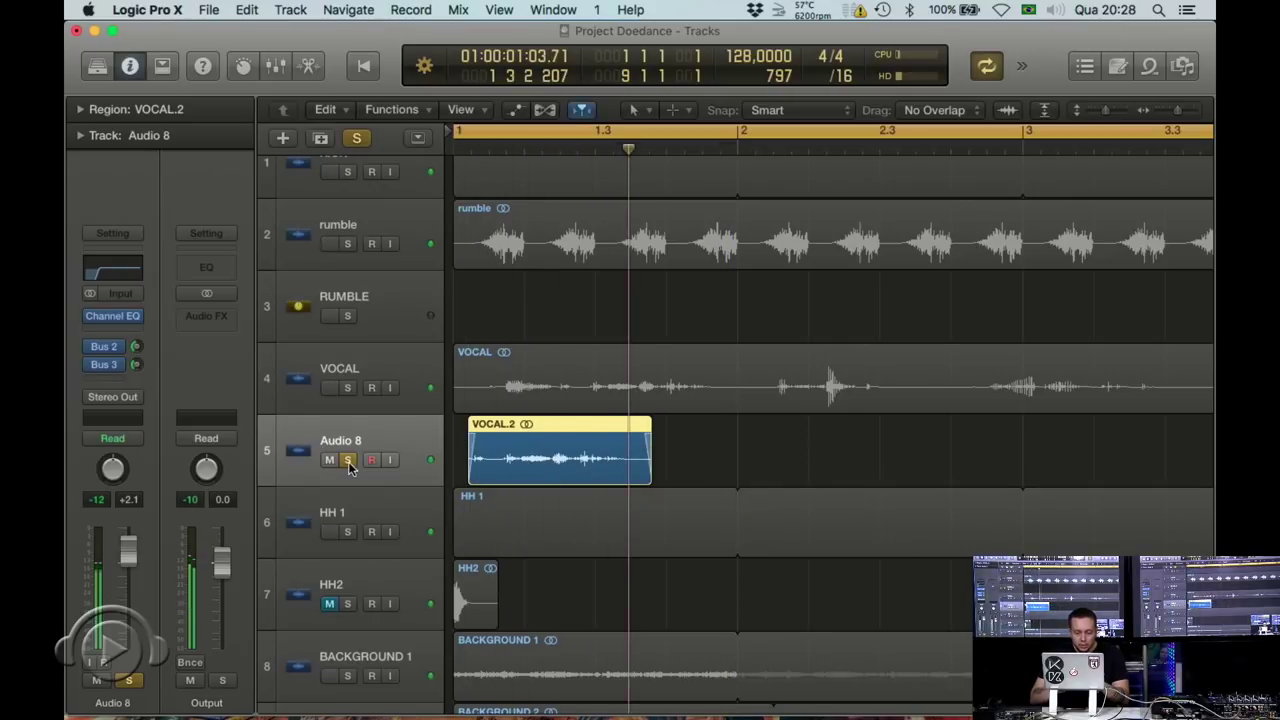
left_click(348, 460)
key("Return")
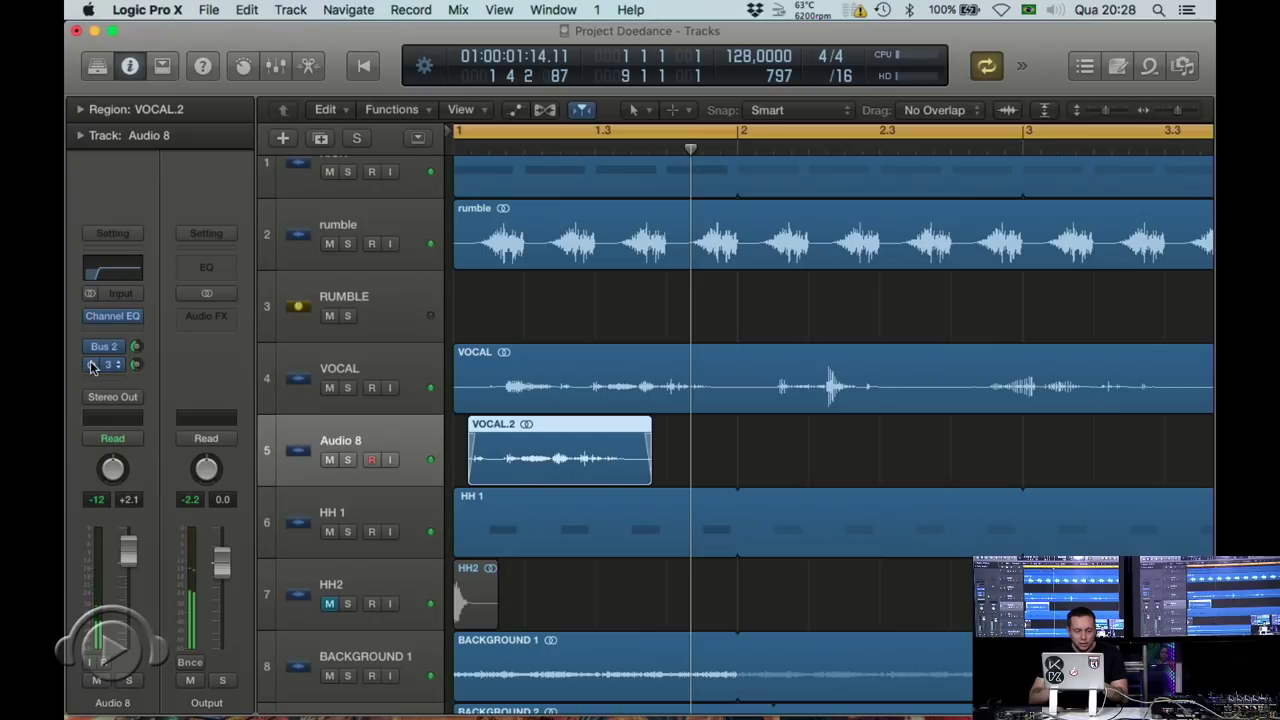
key("Return")
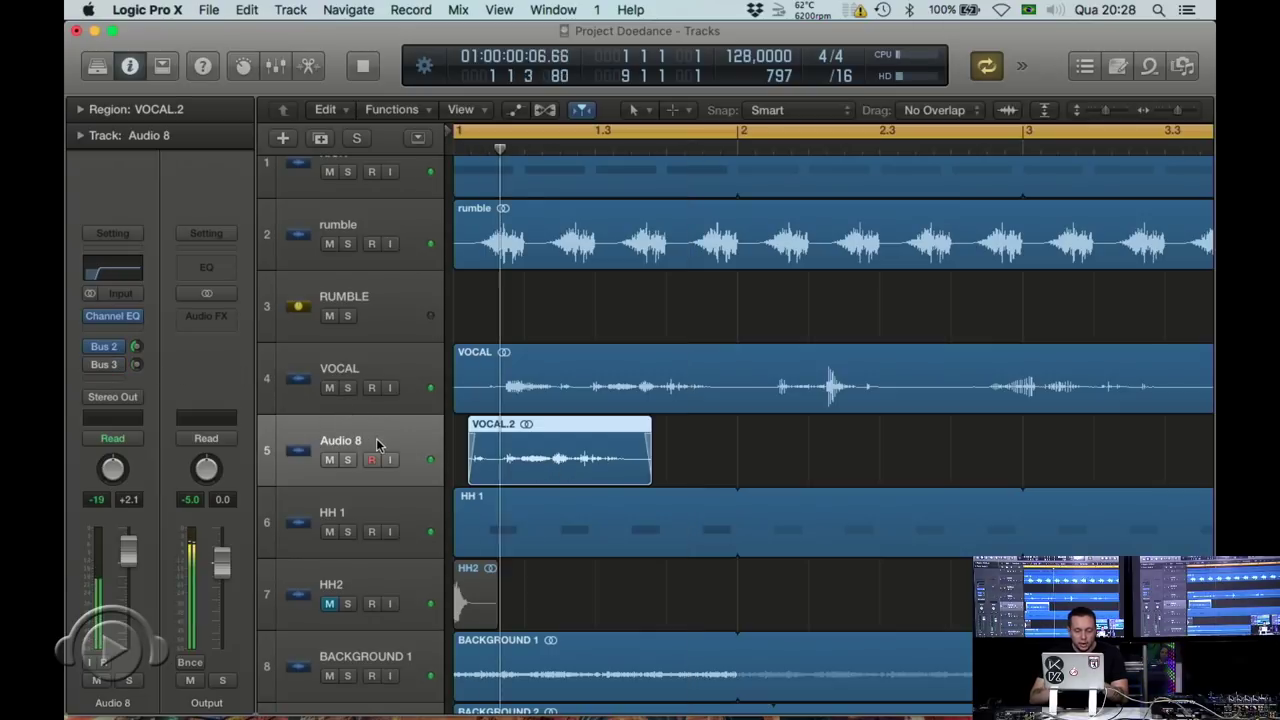
- Shorten the VOCAL.2 clip to end at about beat 3 of bar 1 and solo Audio 8
left_click(652, 482)
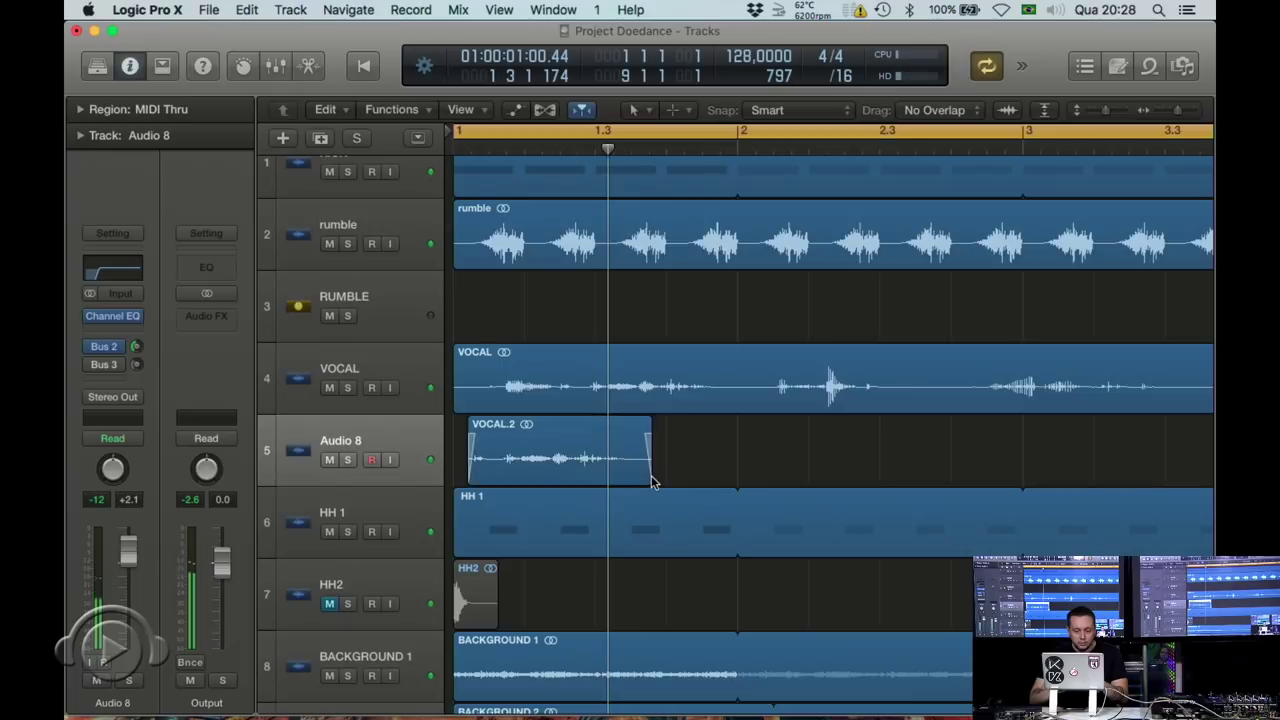
left_click_drag(645, 479, 593, 455)
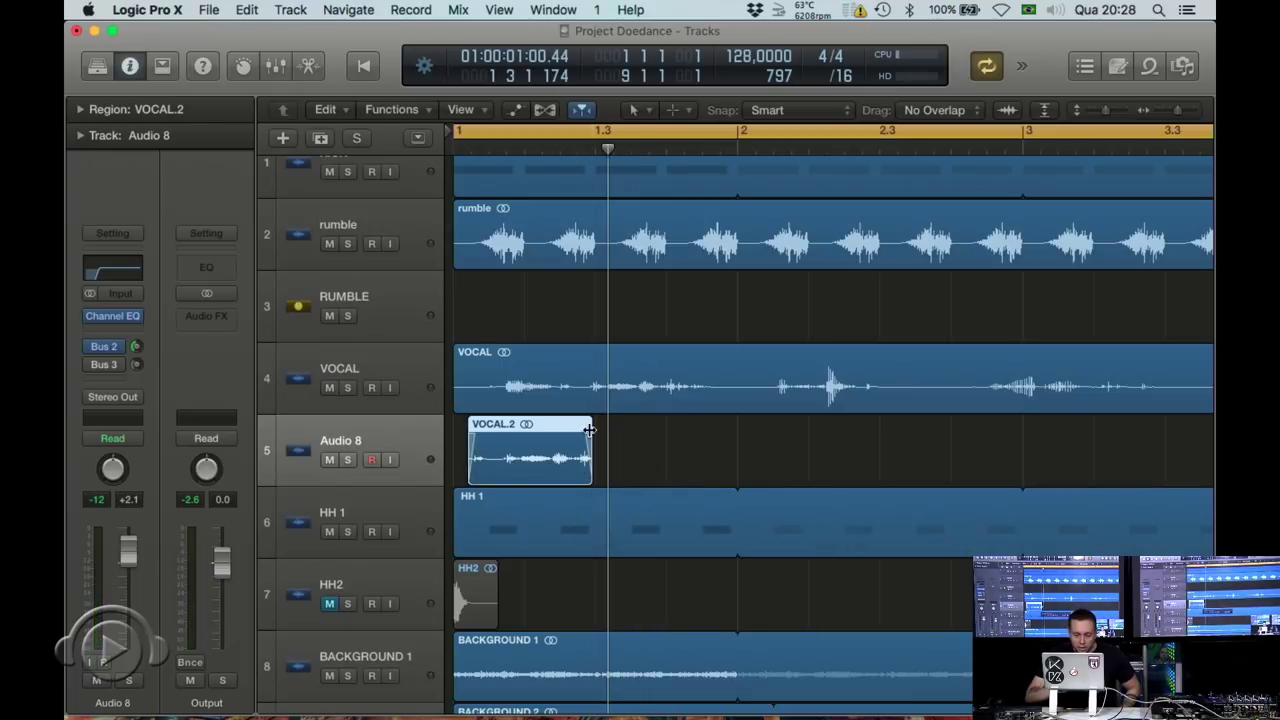
left_click(349, 459)
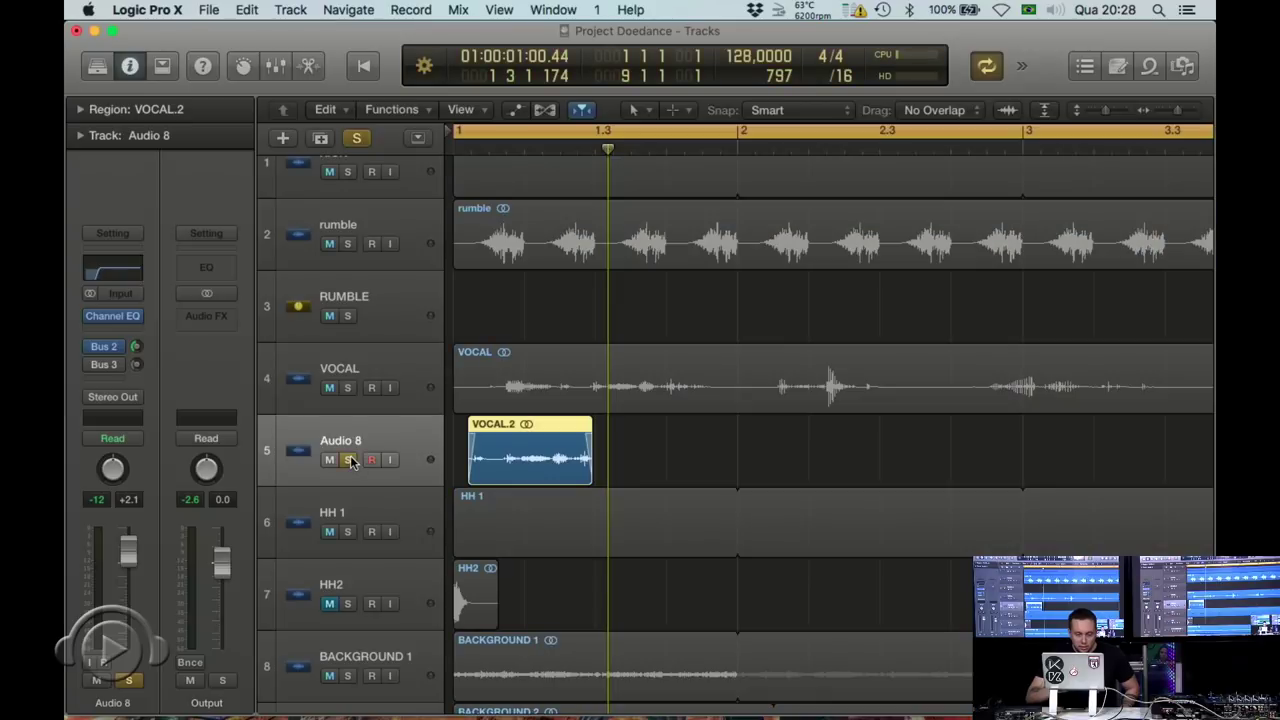
- Insert a stereo Overdrive on Audio 8 with Drive at 17.5 dB, Tone at 270 Hz and Output at -13.5 dB
left_click(127, 333)
mouse_move(126, 373)
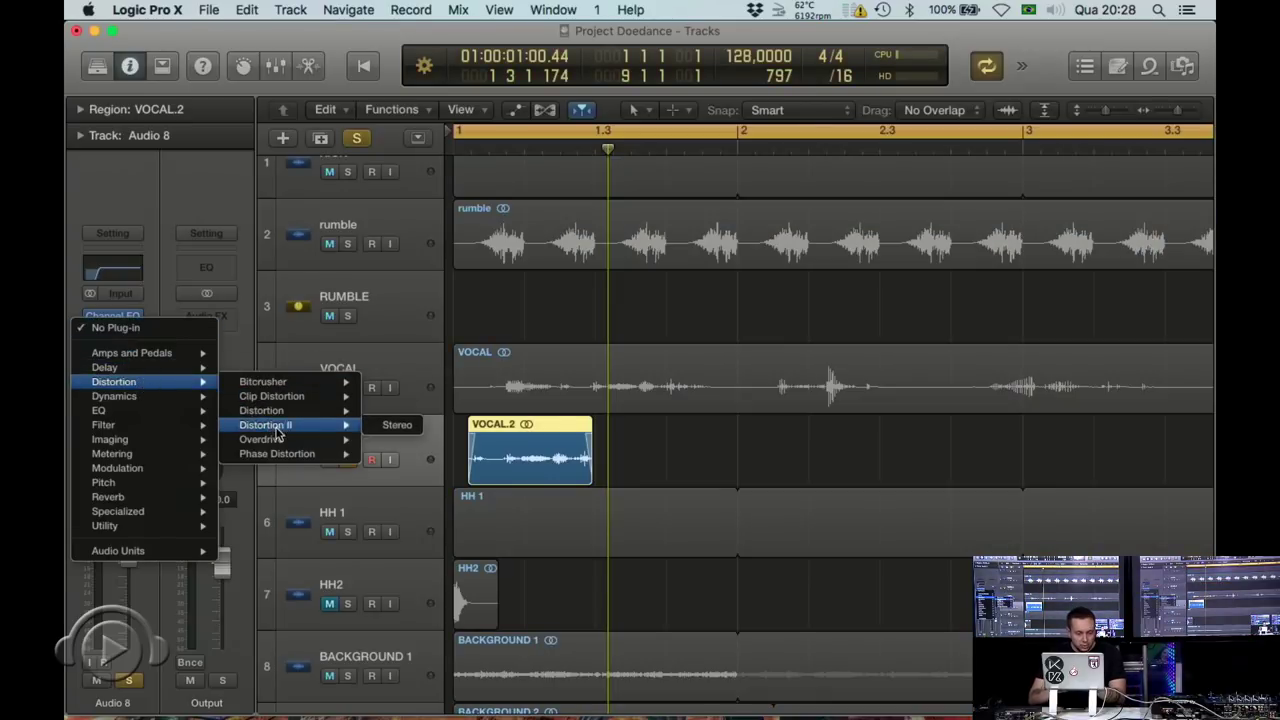
mouse_move(282, 439)
left_click(390, 440)
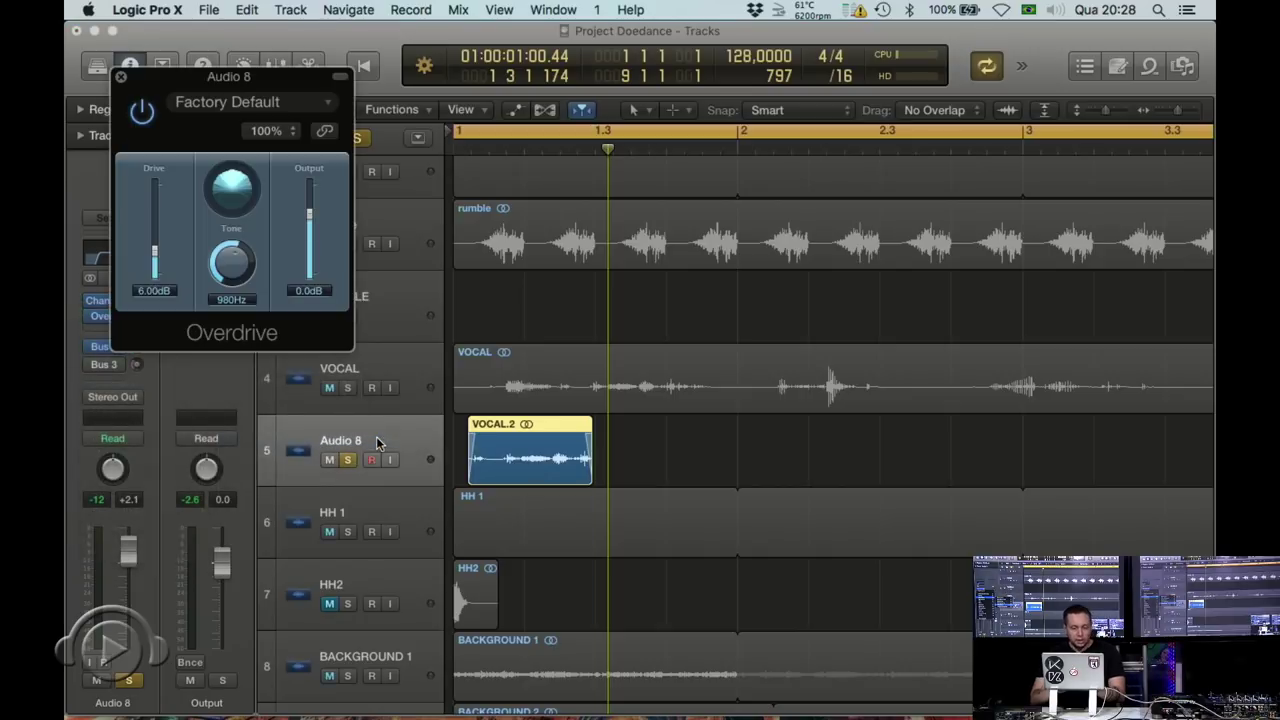
key("space")
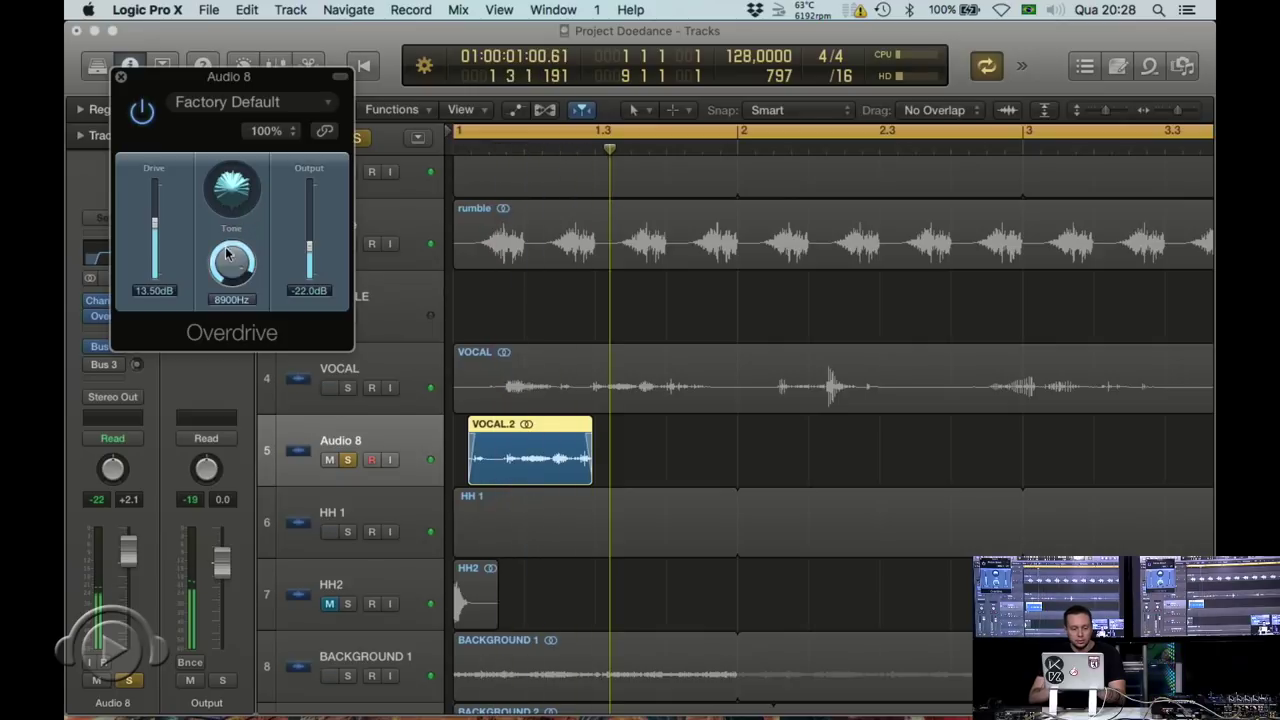
left_click_drag(230, 312, 228, 263)
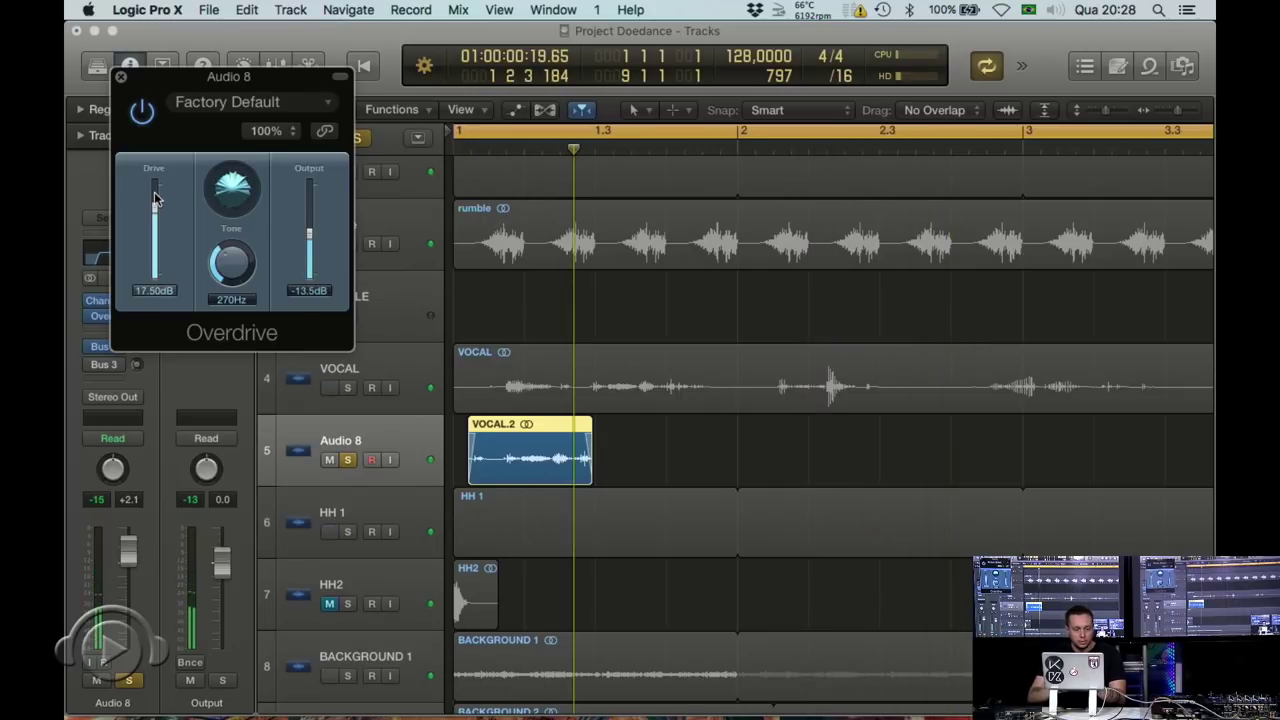
left_click(121, 78)
- Insert a stereo Pedalboard on Audio 8, add the Hi-Drive Treble Boost pedal and audition the vocal clip
left_click(119, 318)
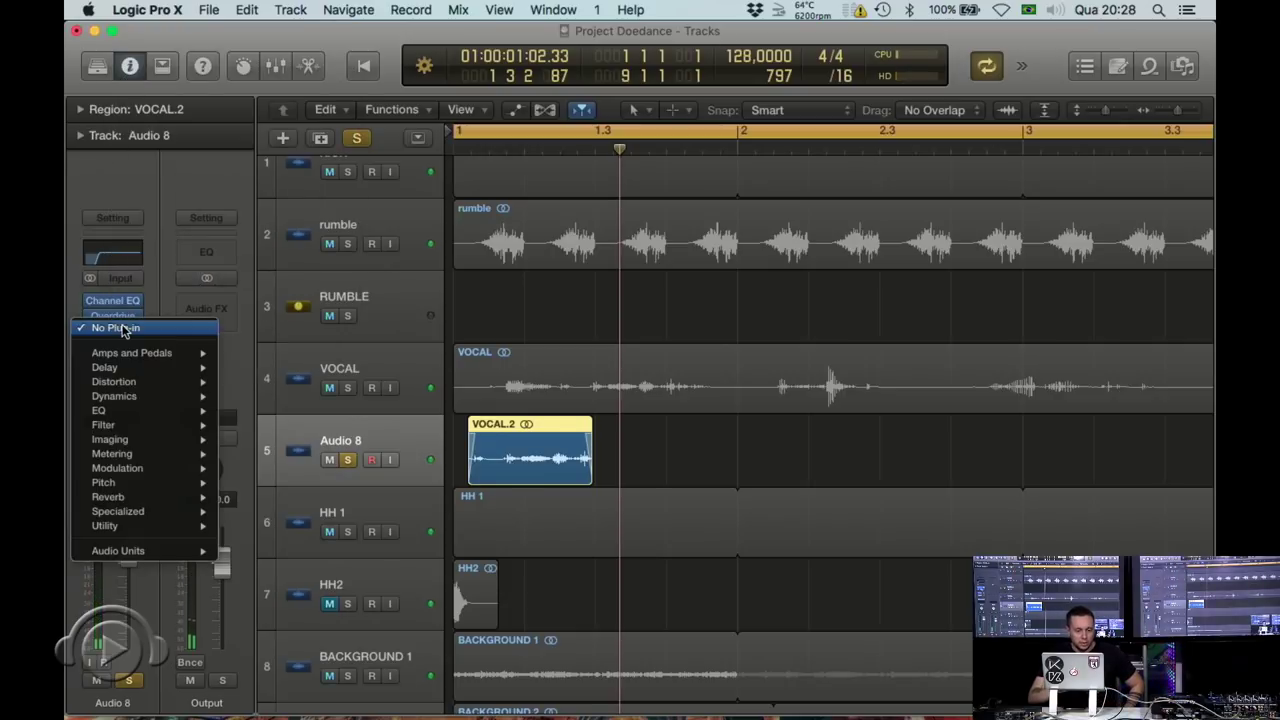
mouse_move(148, 357)
mouse_move(287, 388)
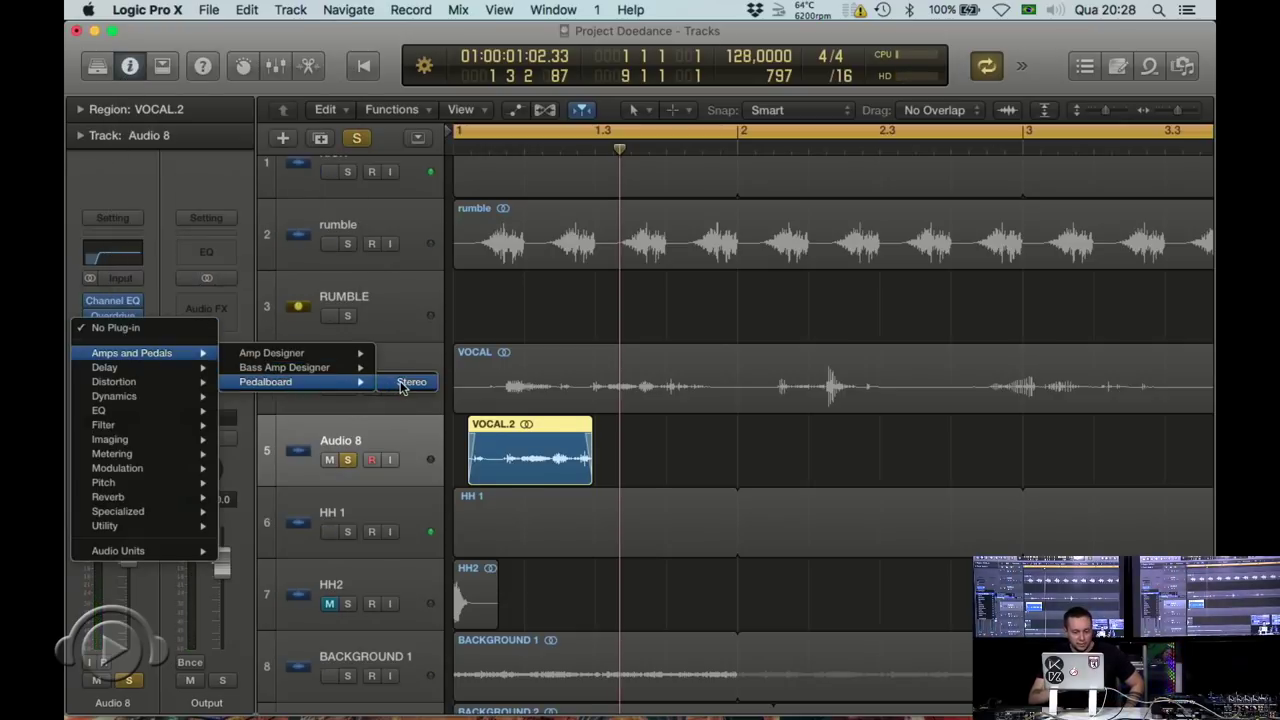
left_click(405, 382)
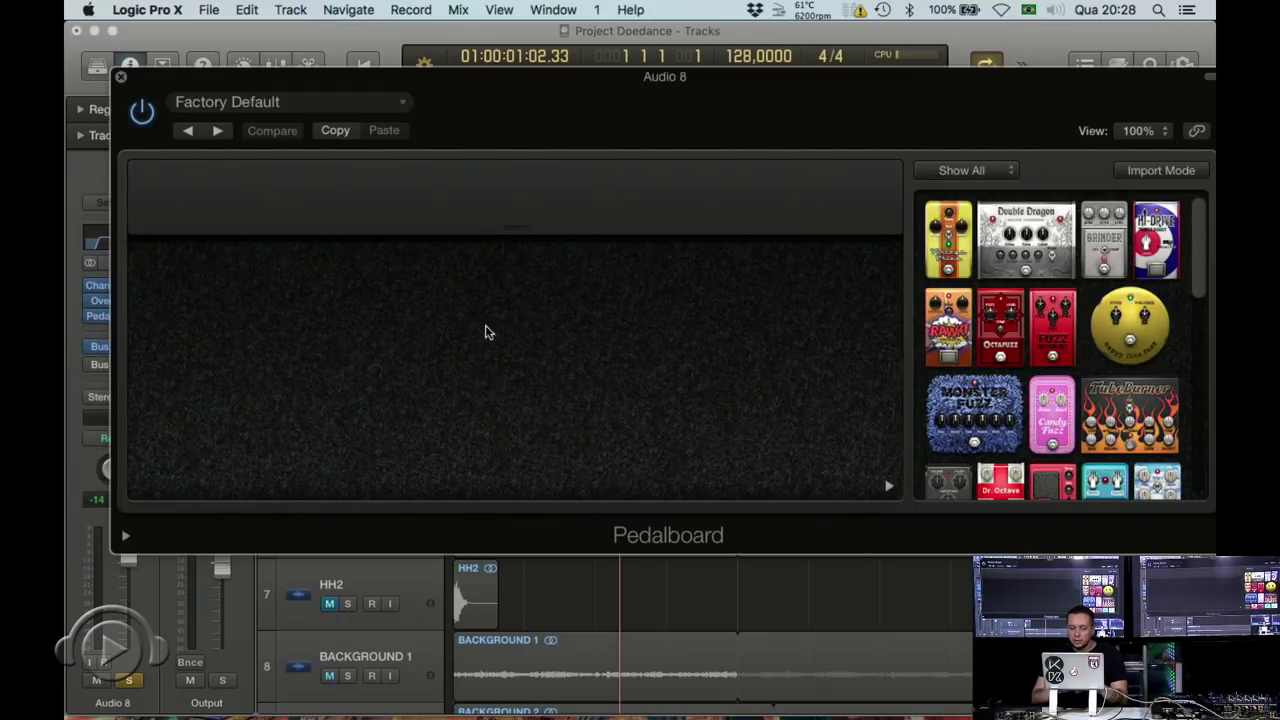
left_click_drag(1143, 255, 548, 334)
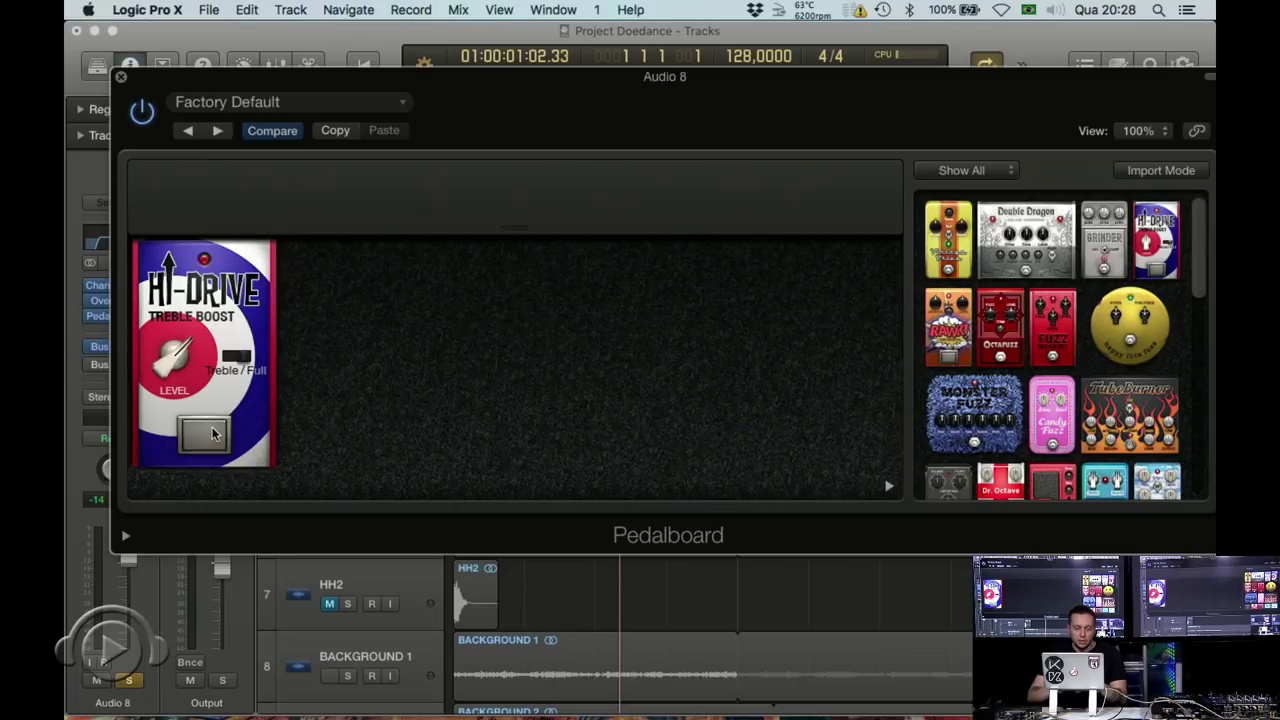
left_click(120, 76)
key("Return")
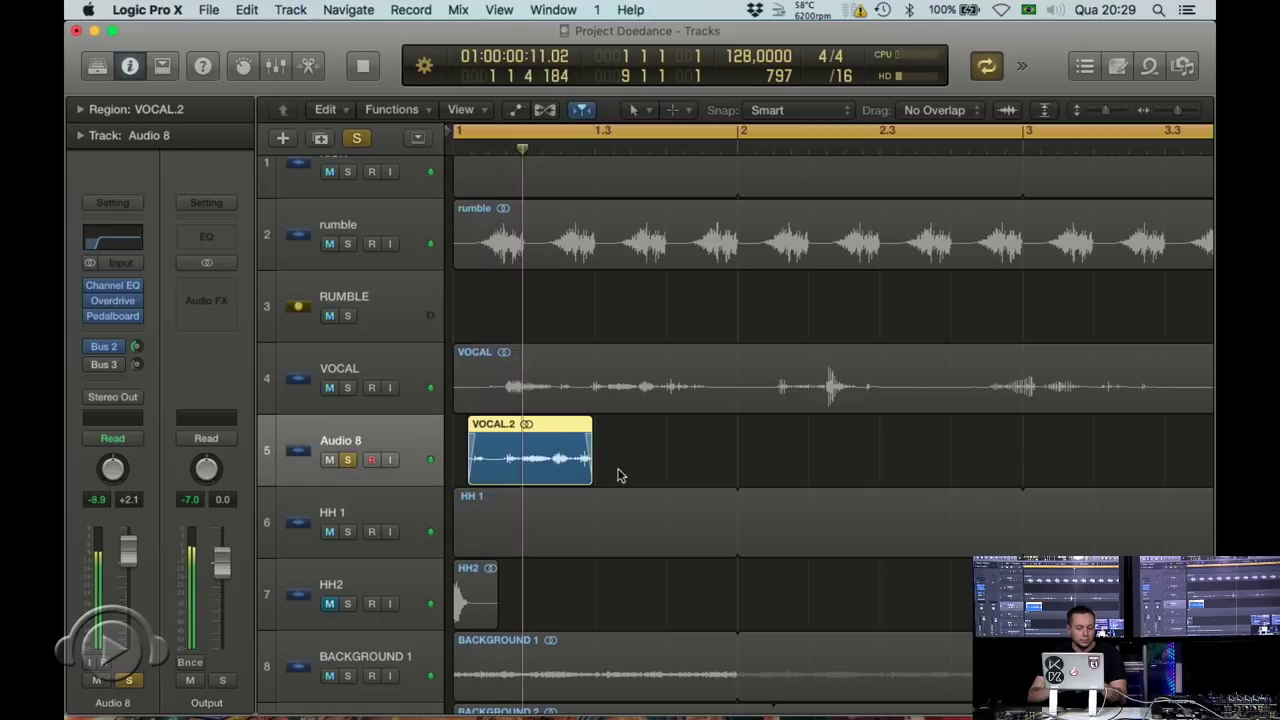
key("space")
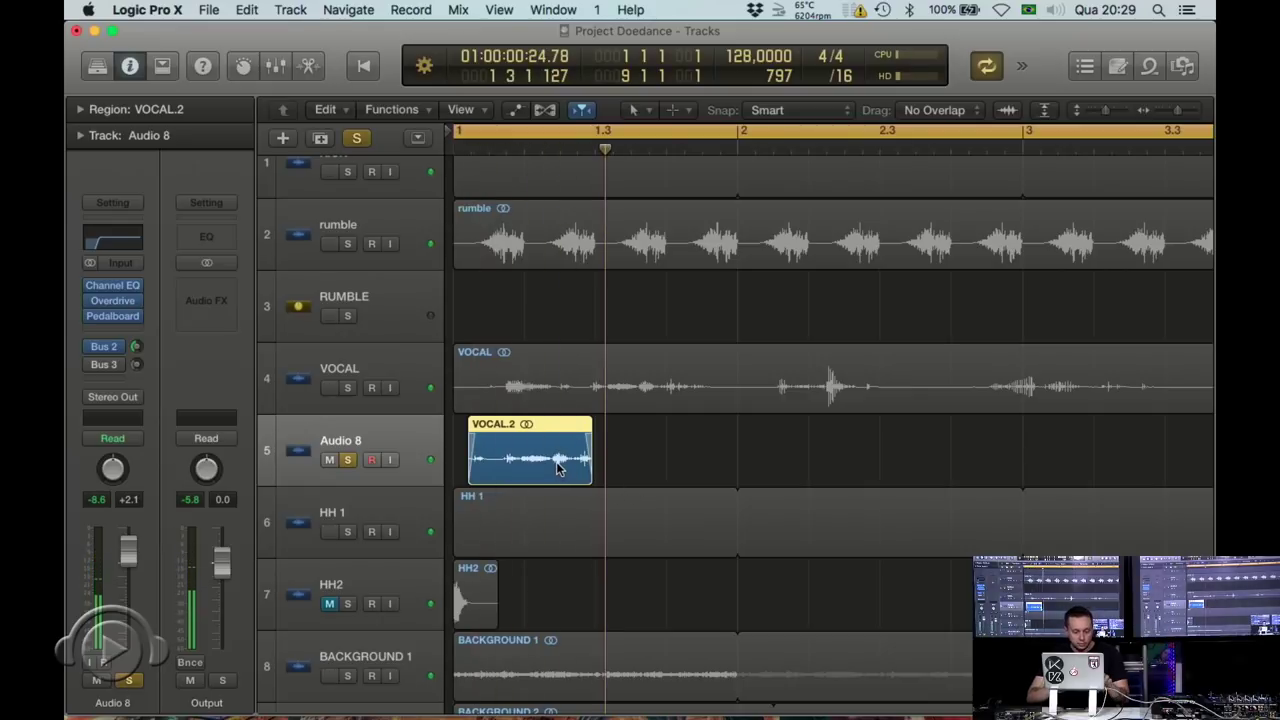
- Copy the VOCAL.2 clip three times along Audio 8 at half-bar spacing, filling up to bar 3
left_click_drag(558, 468, 704, 468)
mouse_move(785, 455)
left_mouse_down()
mouse_move(786, 466)
mouse_move(484, 458)
mouse_move(790, 459)
left_mouse_up()
- Combine the four vocal clips on Audio 8 into one two-bar region, loop it and play it back
left_click_drag(1037, 464, 447, 445)
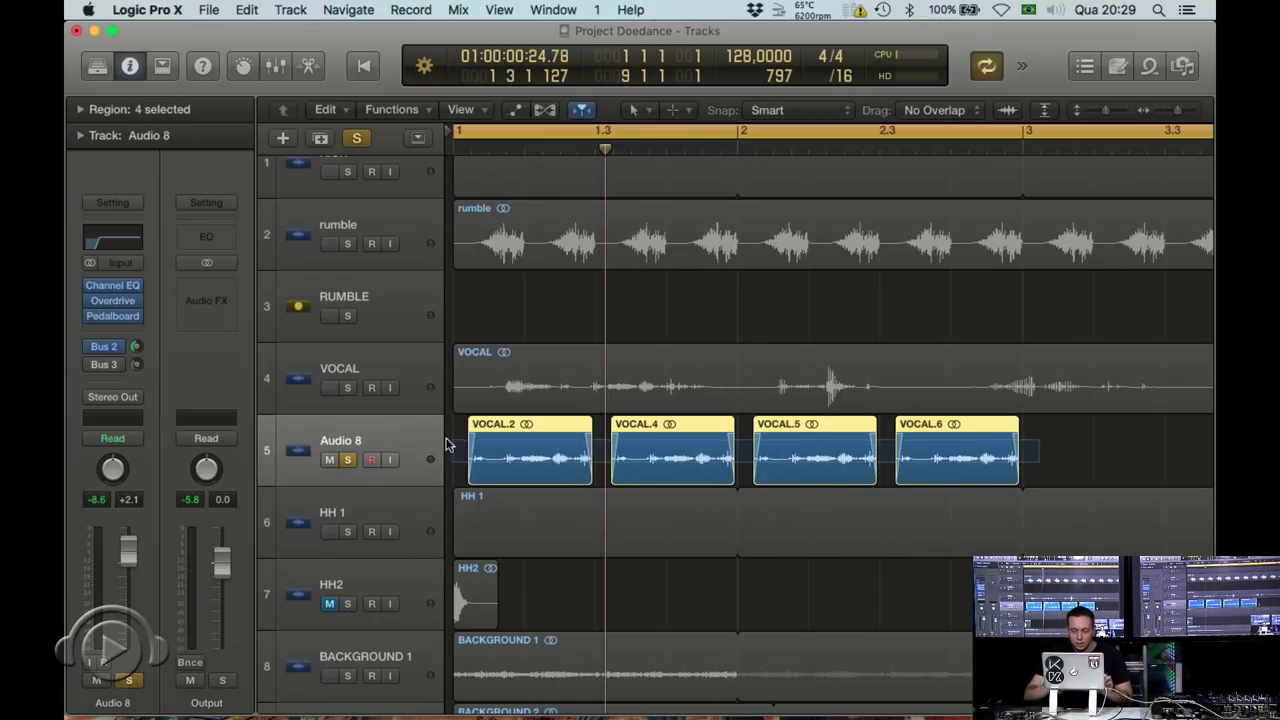
key("super+j")
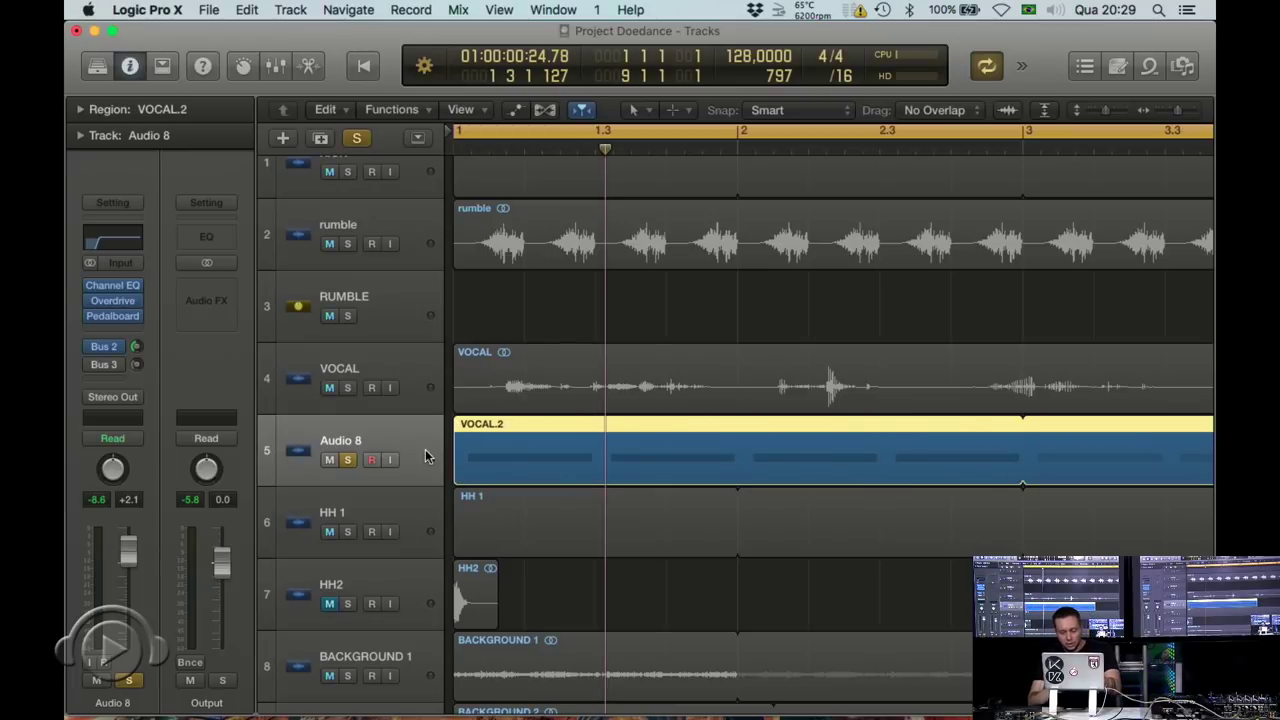
key("space")
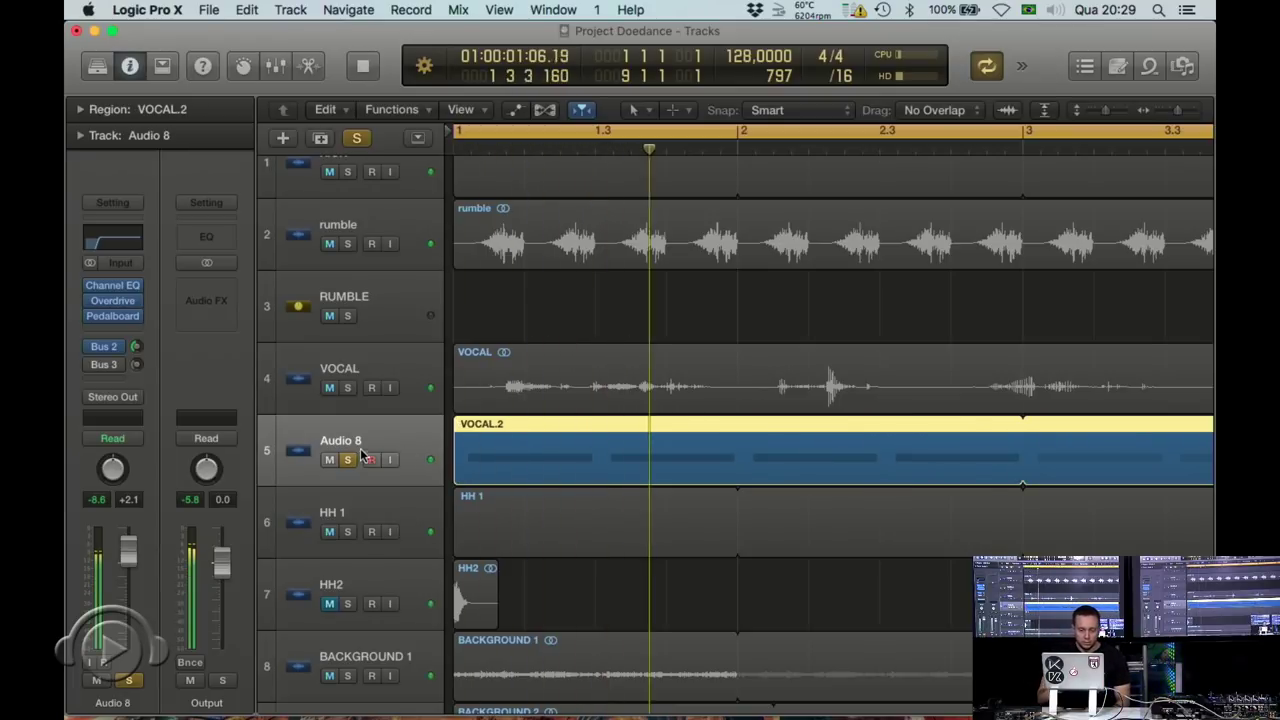
- Insert the Xfer Records LFOTool on Audio 8, after the Pedalboard
mouse_move(118, 307)
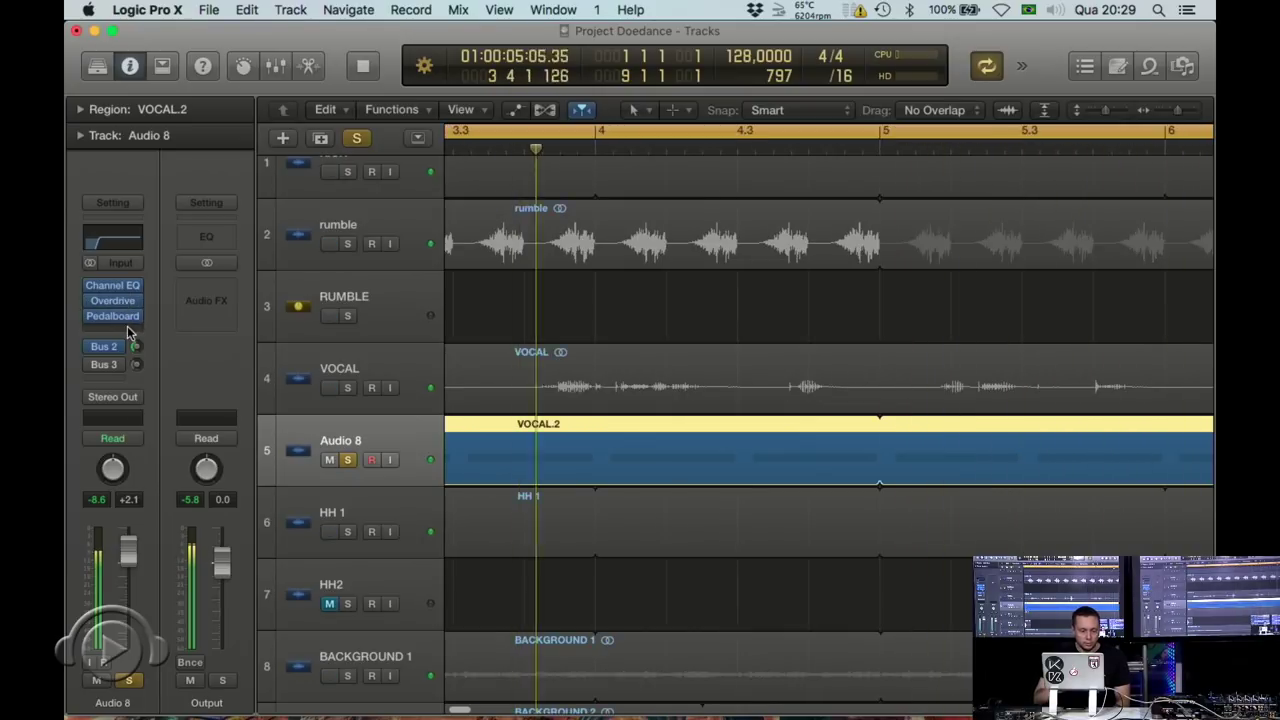
left_click(126, 332)
mouse_move(130, 551)
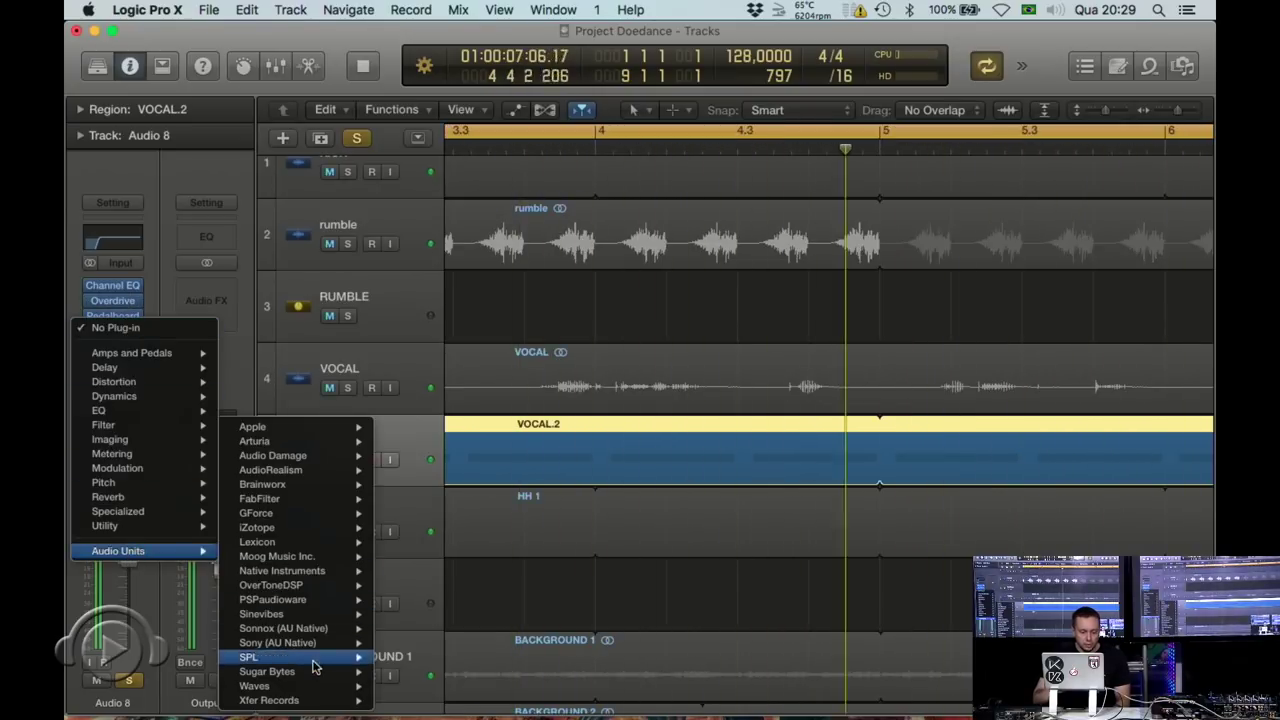
mouse_move(313, 703)
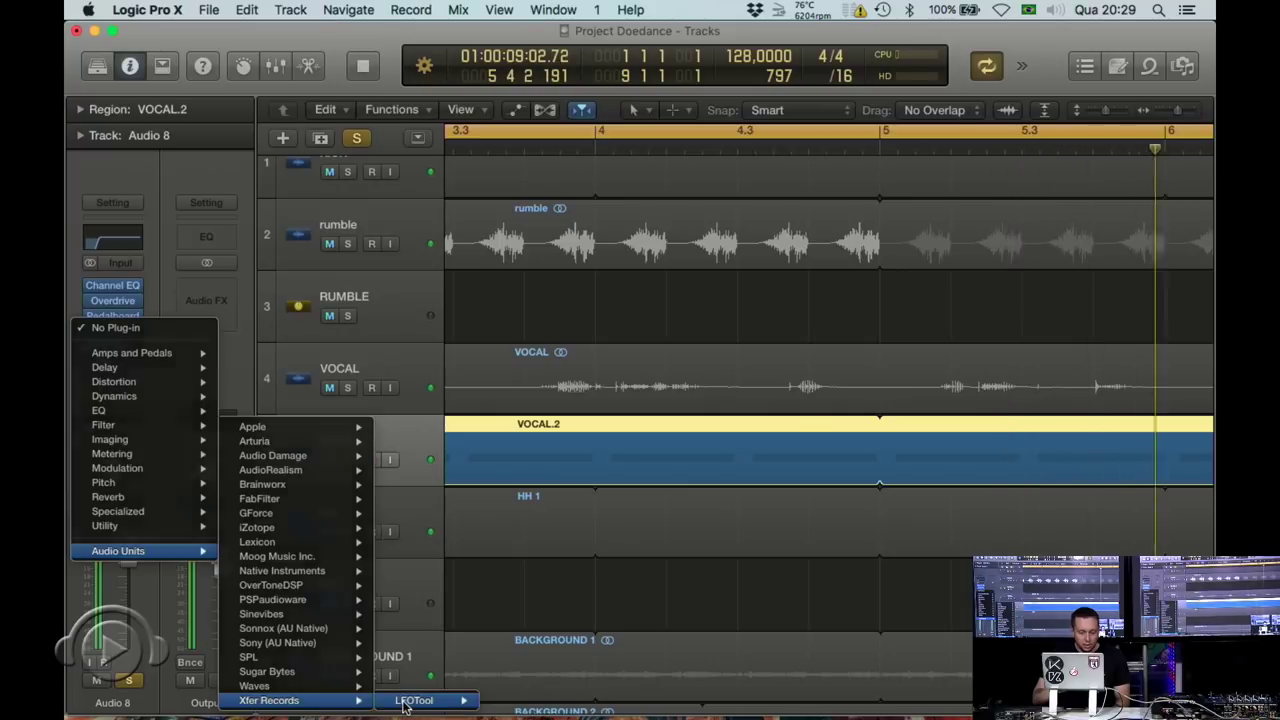
left_click(412, 701)
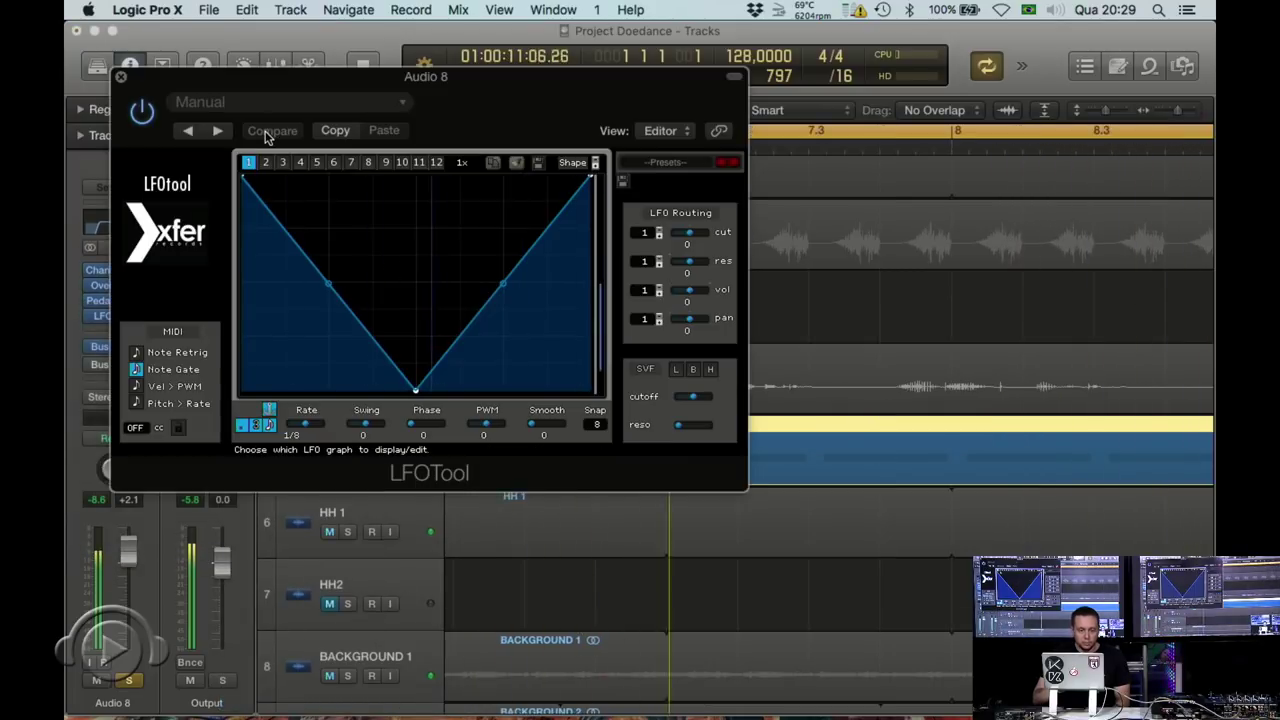
- Load the SIDECHAIN setting in LFOTool and lower the start point of its volume curve for deeper ducking
left_click(243, 104)
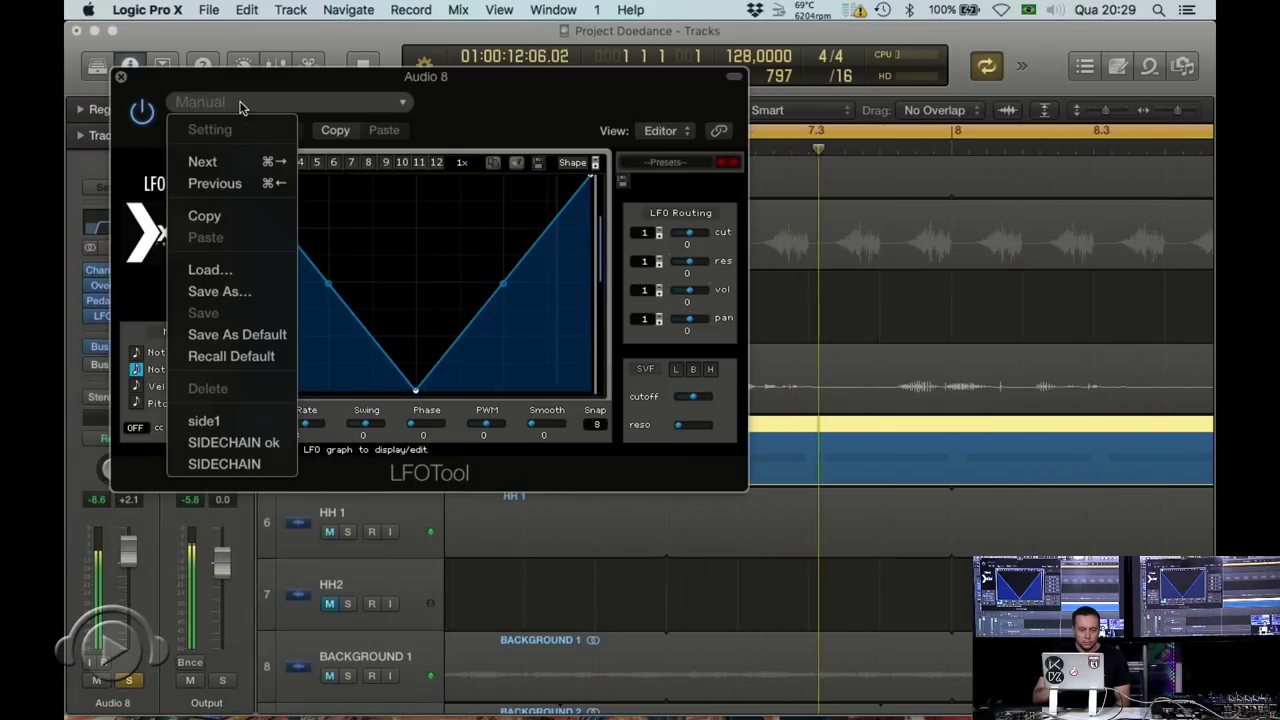
left_click(226, 464)
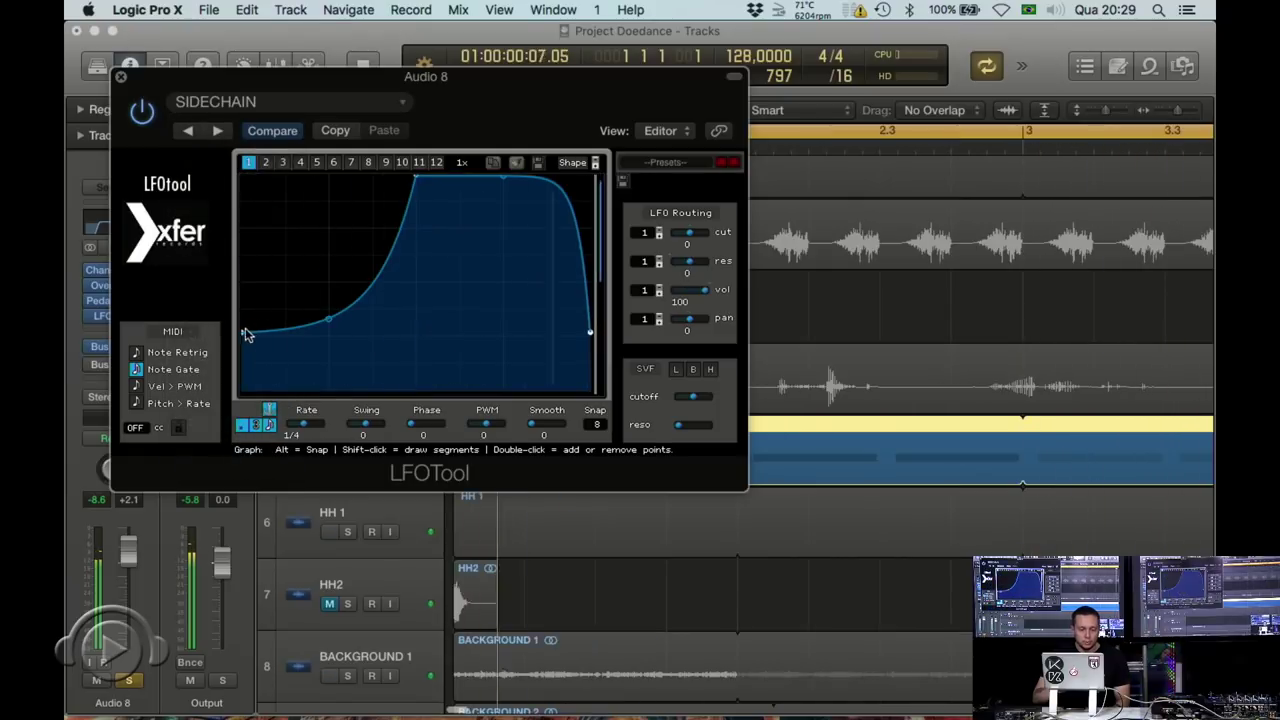
left_click_drag(243, 335, 243, 377)
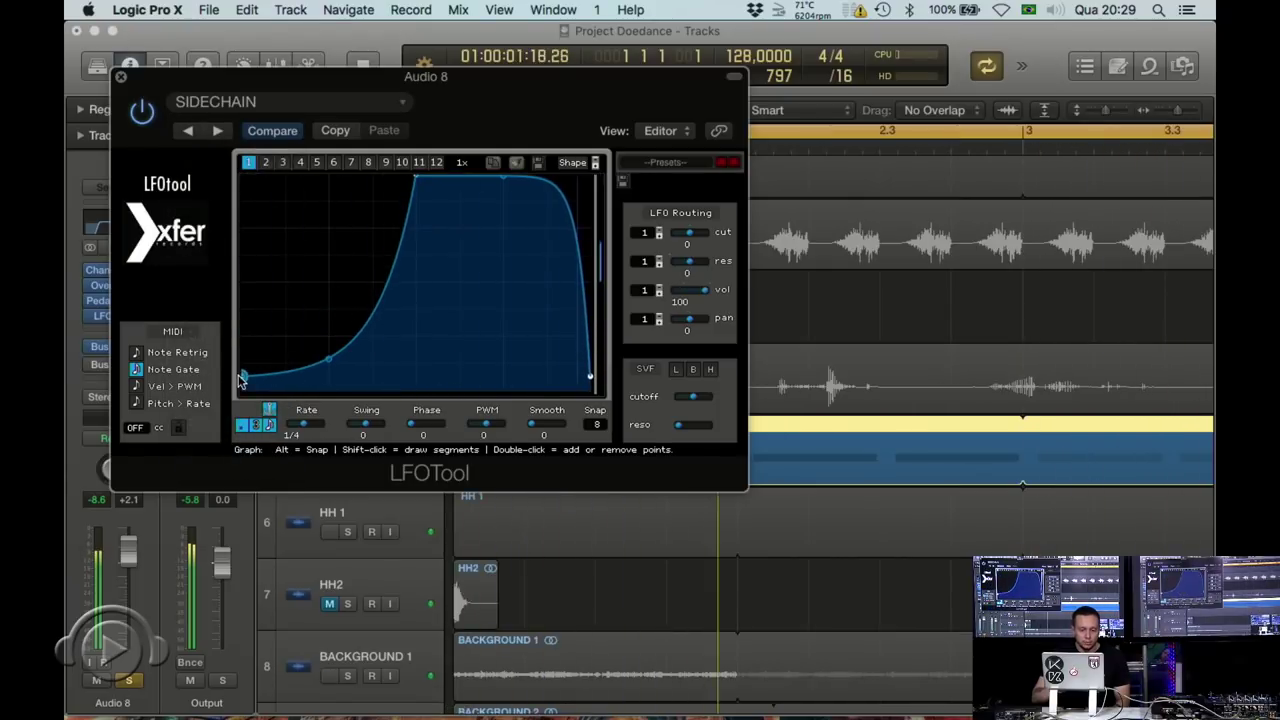
left_click(121, 78)
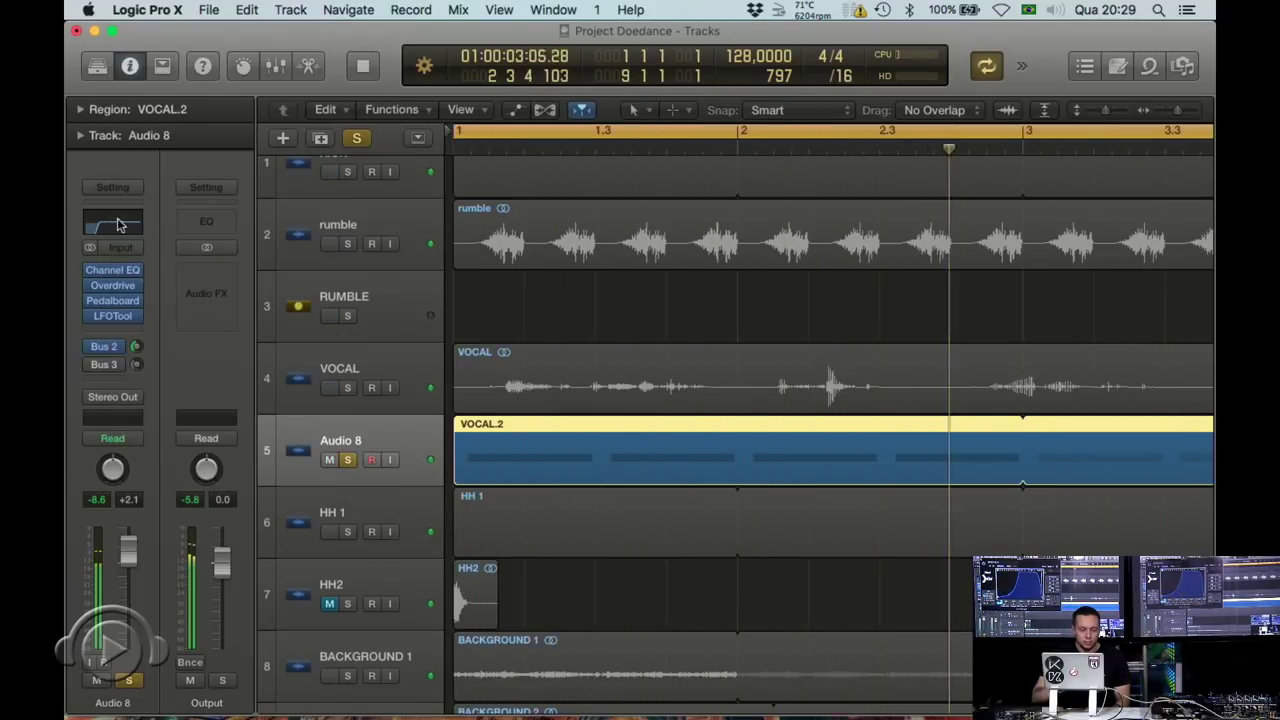
- Insert the FabFilter Pro-Q 2 equalizer on Audio 8, after LFOTool
left_click(113, 332)
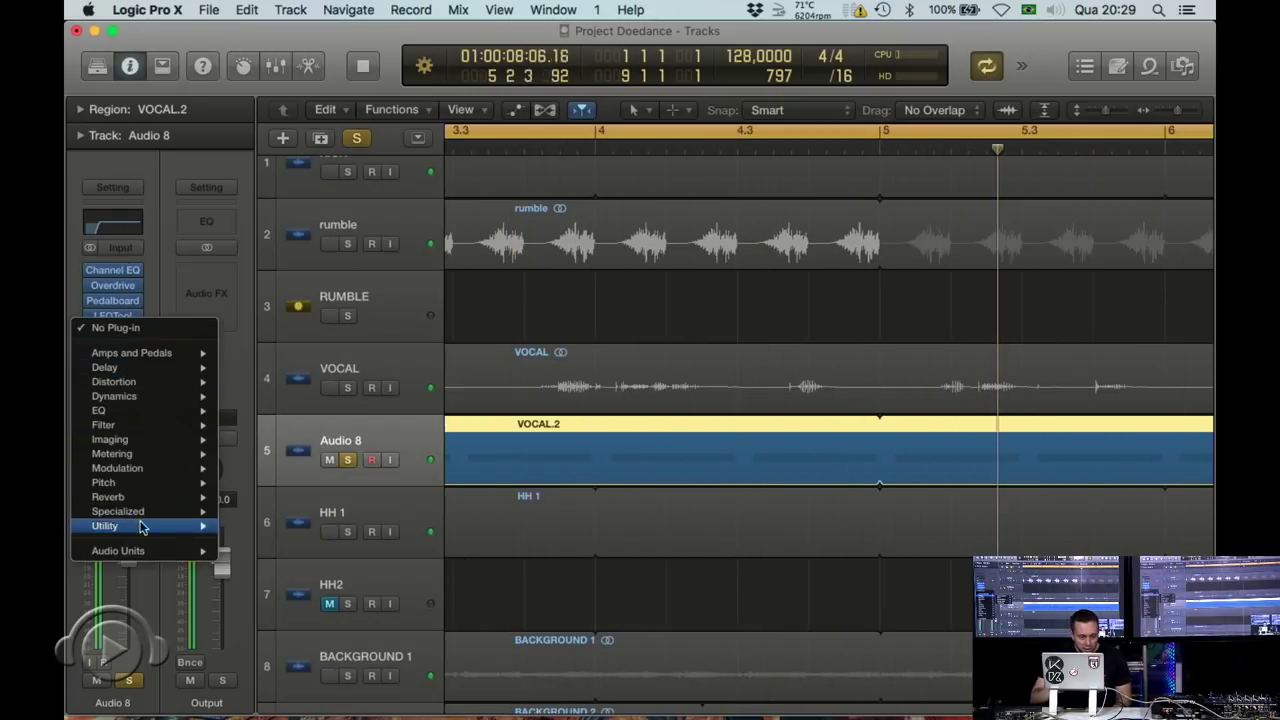
mouse_move(150, 551)
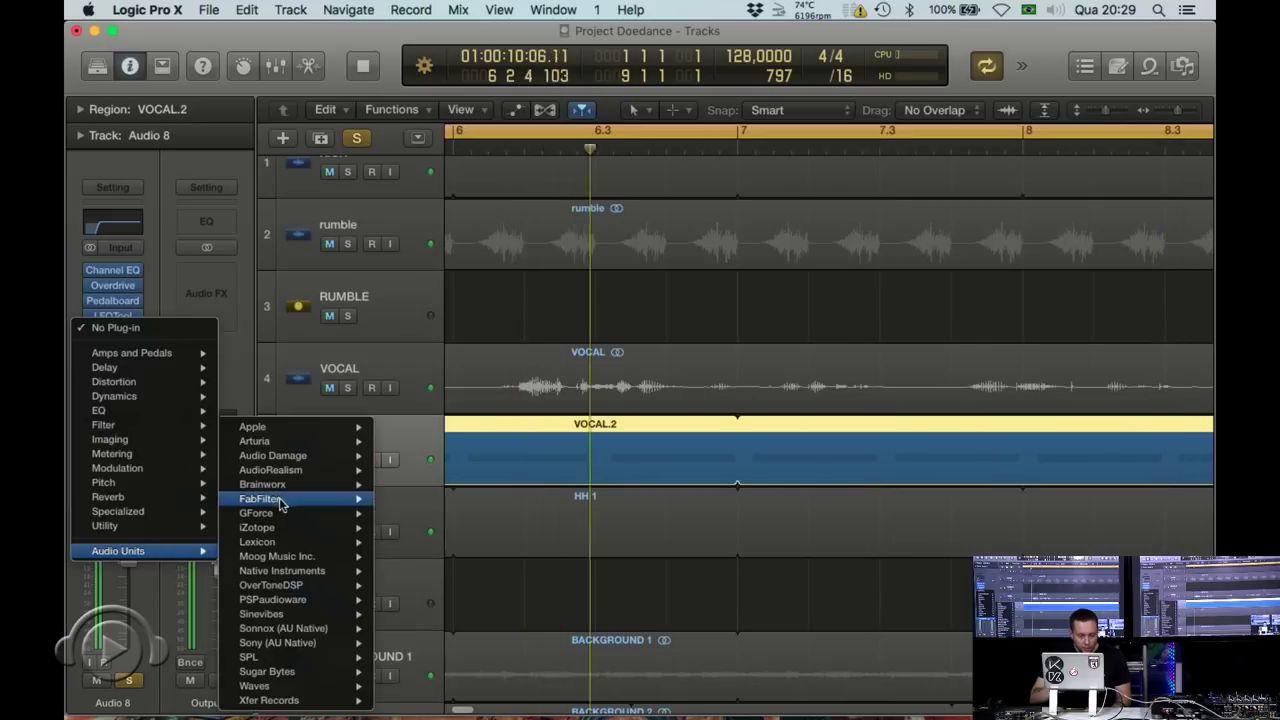
mouse_move(290, 499)
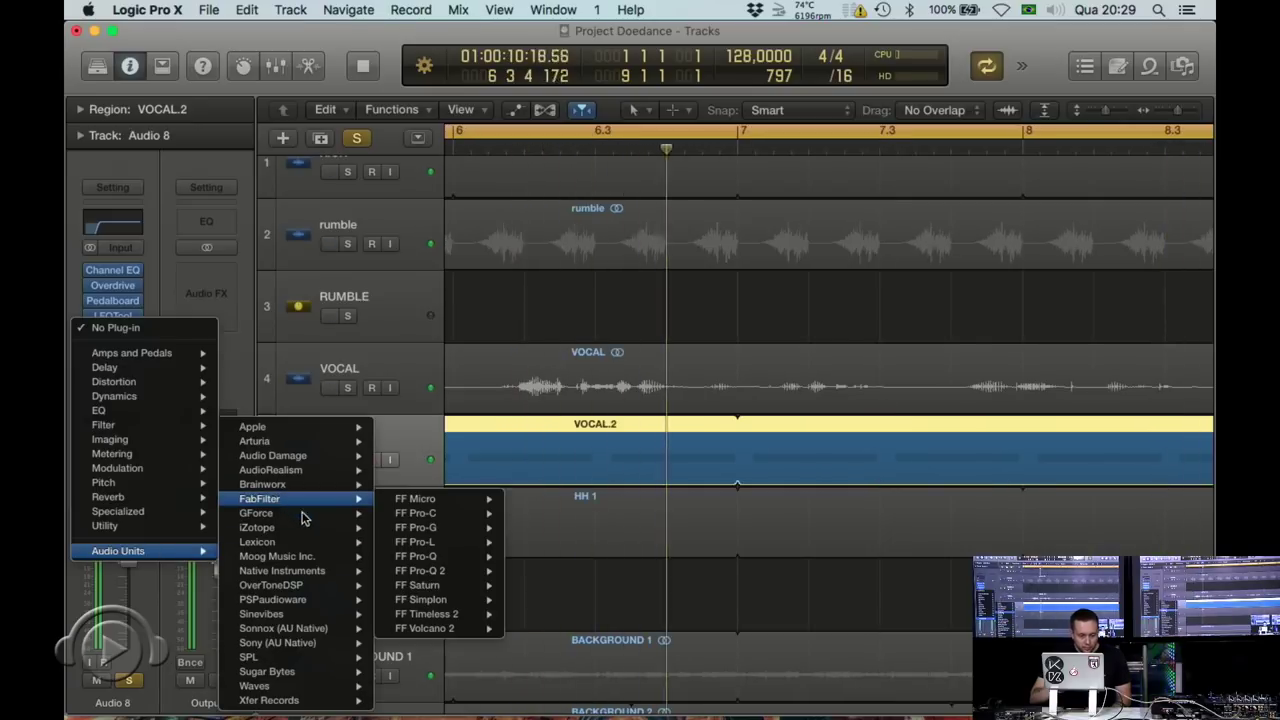
left_click(433, 571)
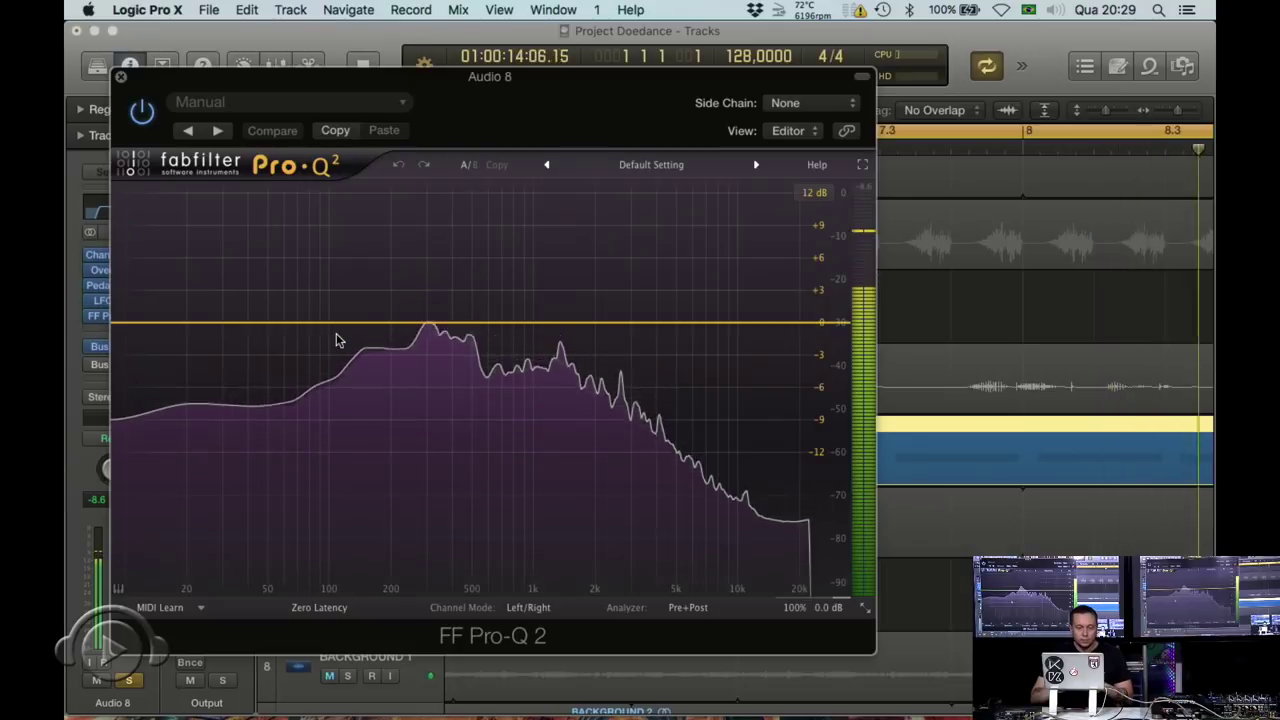
- Add a Low Cut band in Pro-Q 2 and set its frequency to about 415 Hz
left_click_drag(323, 323, 306, 357)
right_click(308, 358)
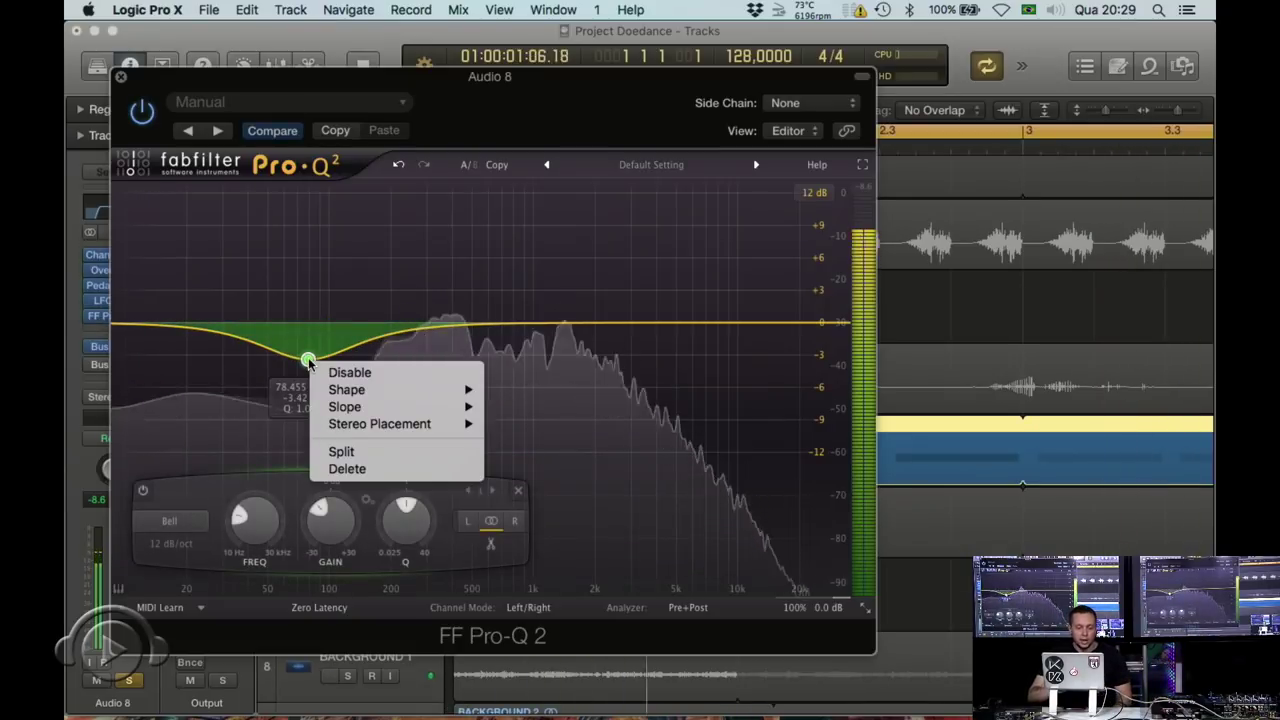
mouse_move(468, 390)
left_click(169, 521)
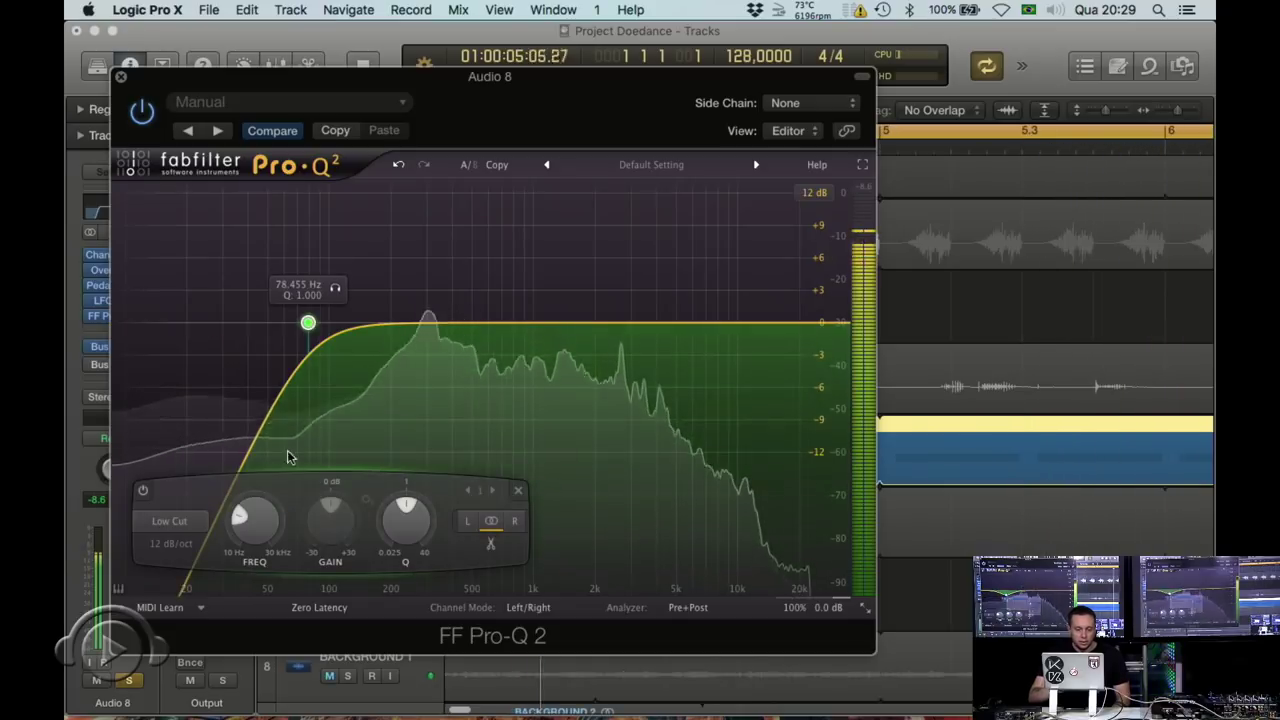
left_click_drag(254, 517, 223, 486)
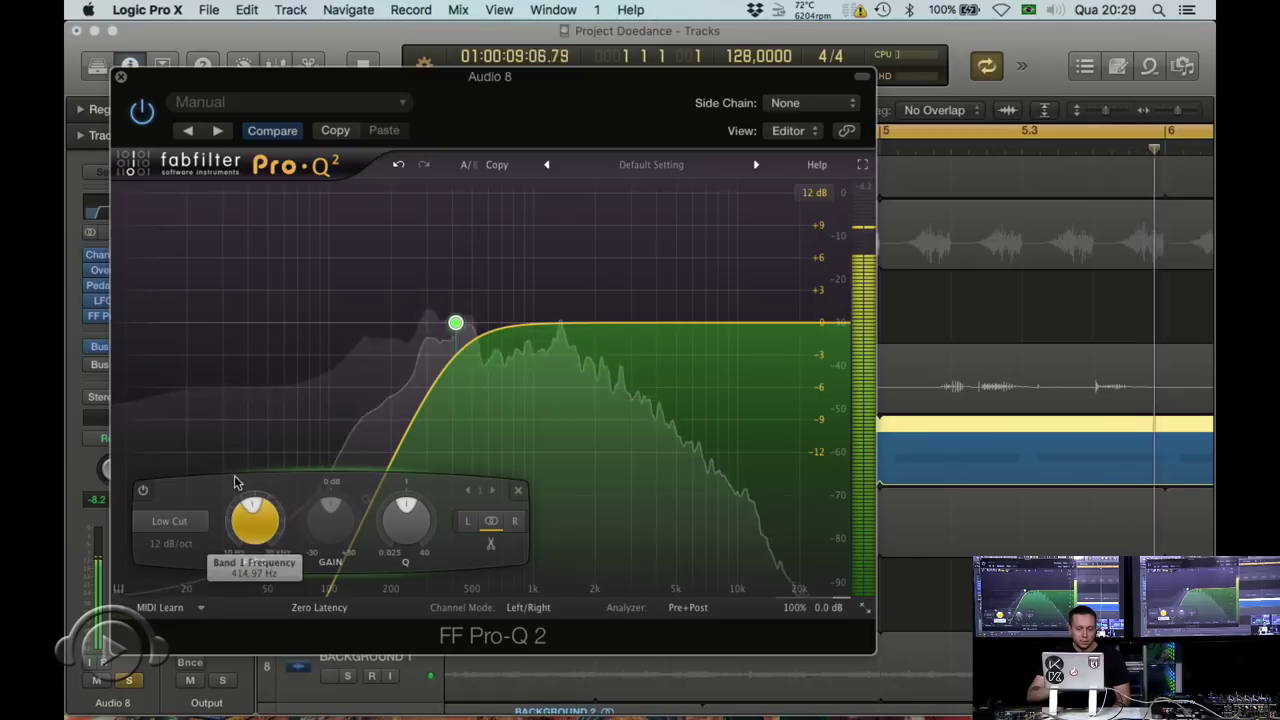
- Add a High Cut band in Pro-Q 2 at about 556 Hz with Q about 2.05, and close the equalizer
left_click_drag(595, 326, 597, 352)
right_click(597, 350)
mouse_move(630, 380)
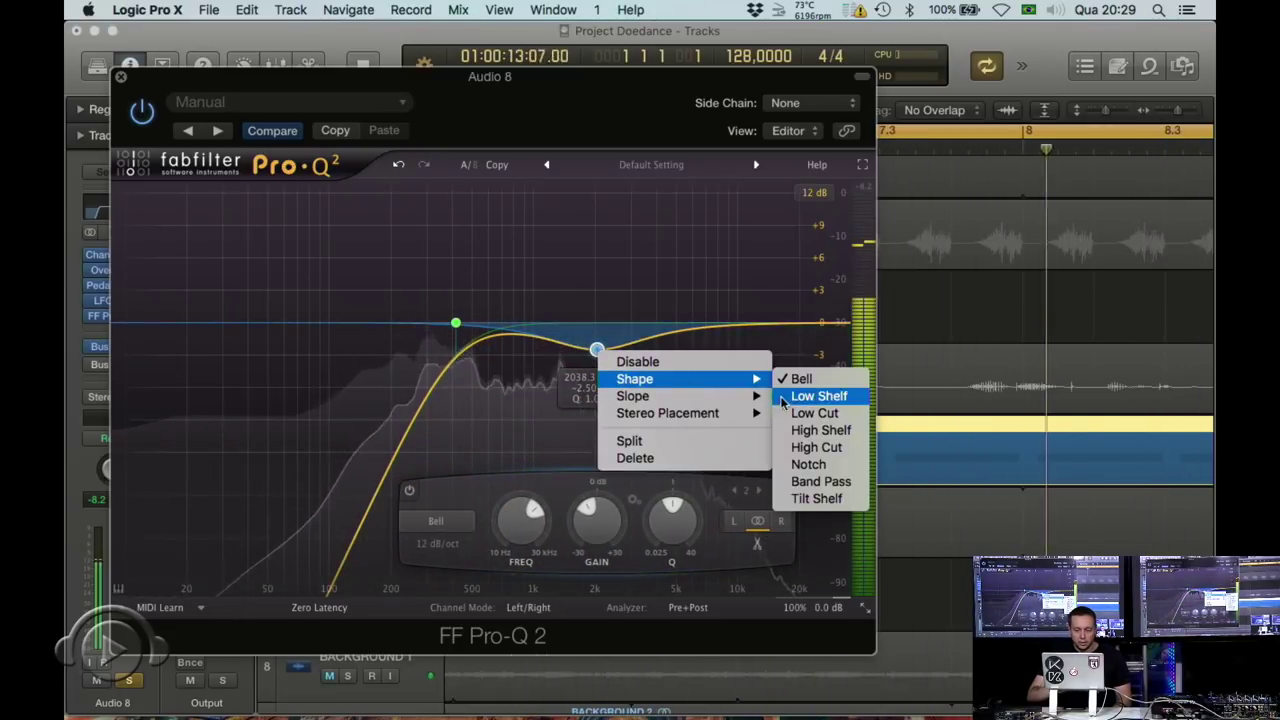
left_click(814, 447)
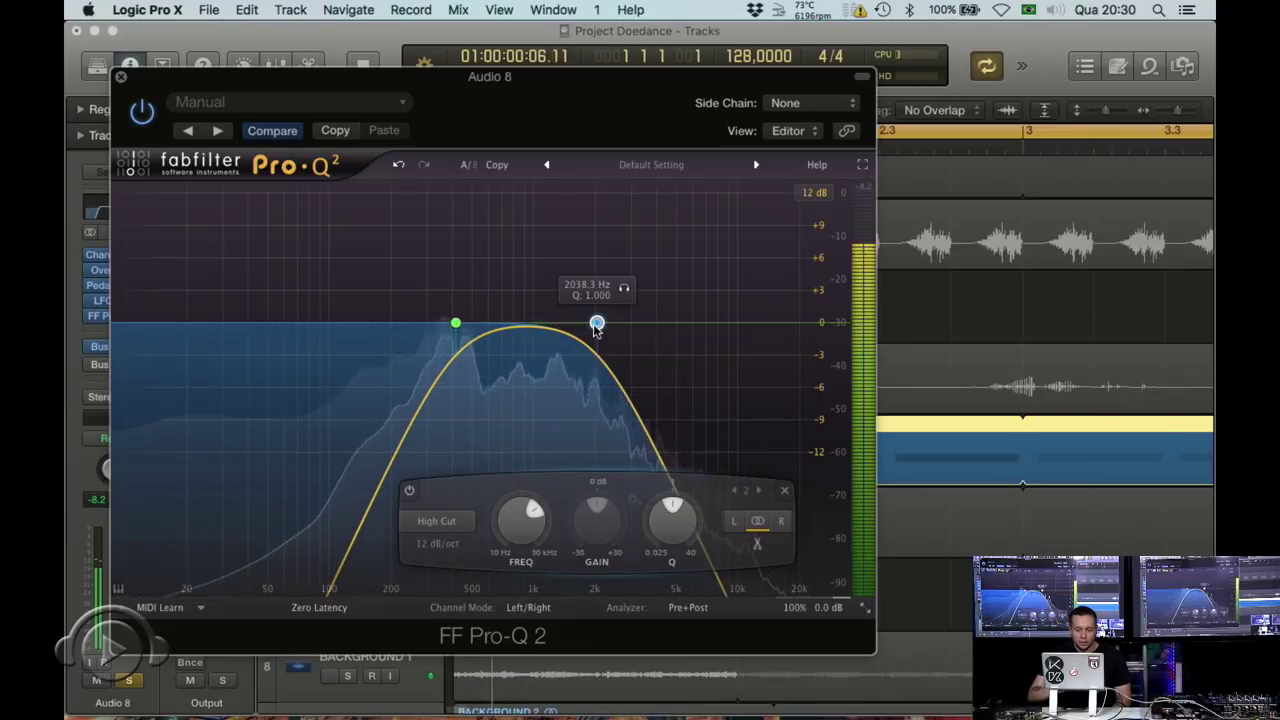
left_click_drag(597, 322, 482, 260)
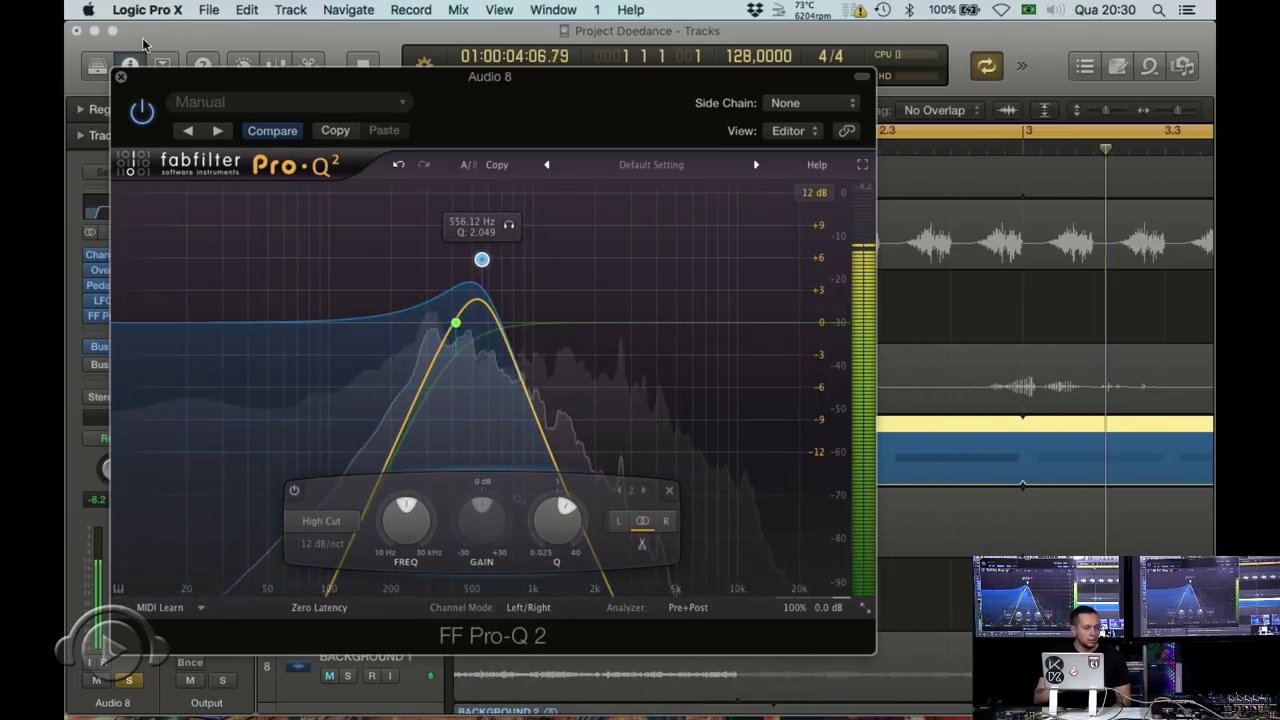
key("super+w")
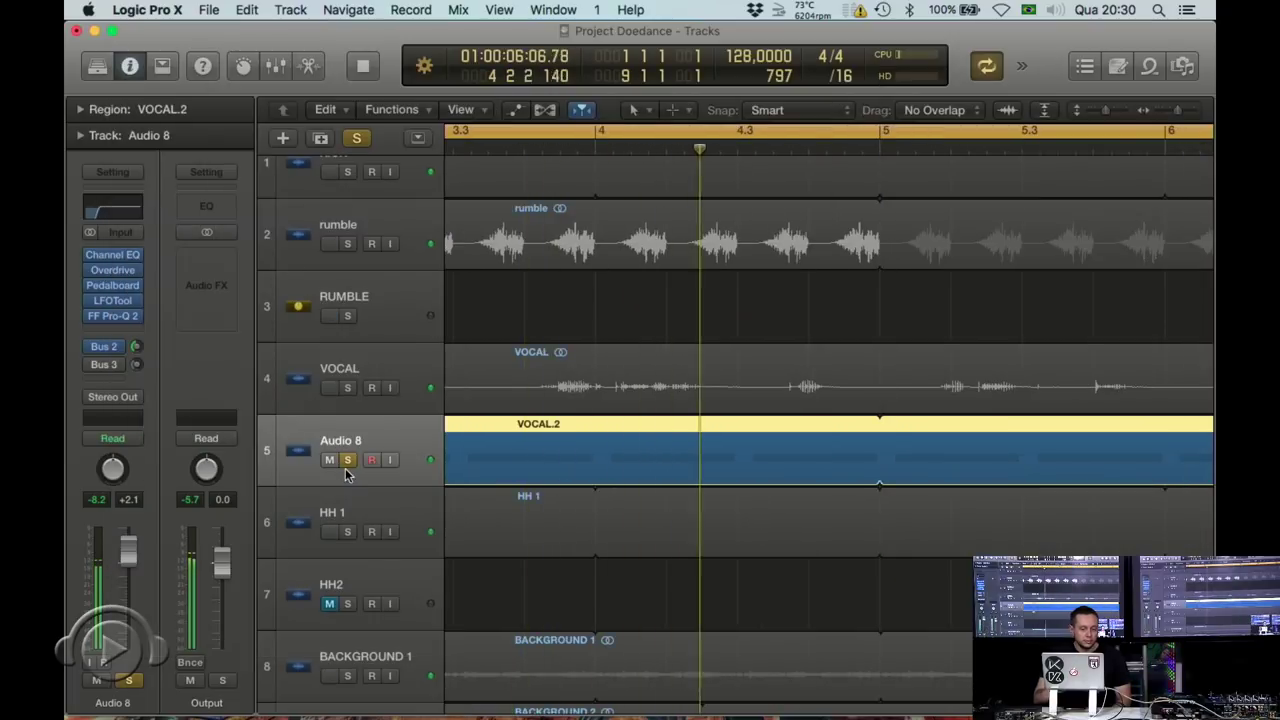
- Unsolo Audio 8, mute the VOCAL track and listen to the full mix before stopping playback
left_click(347, 459)
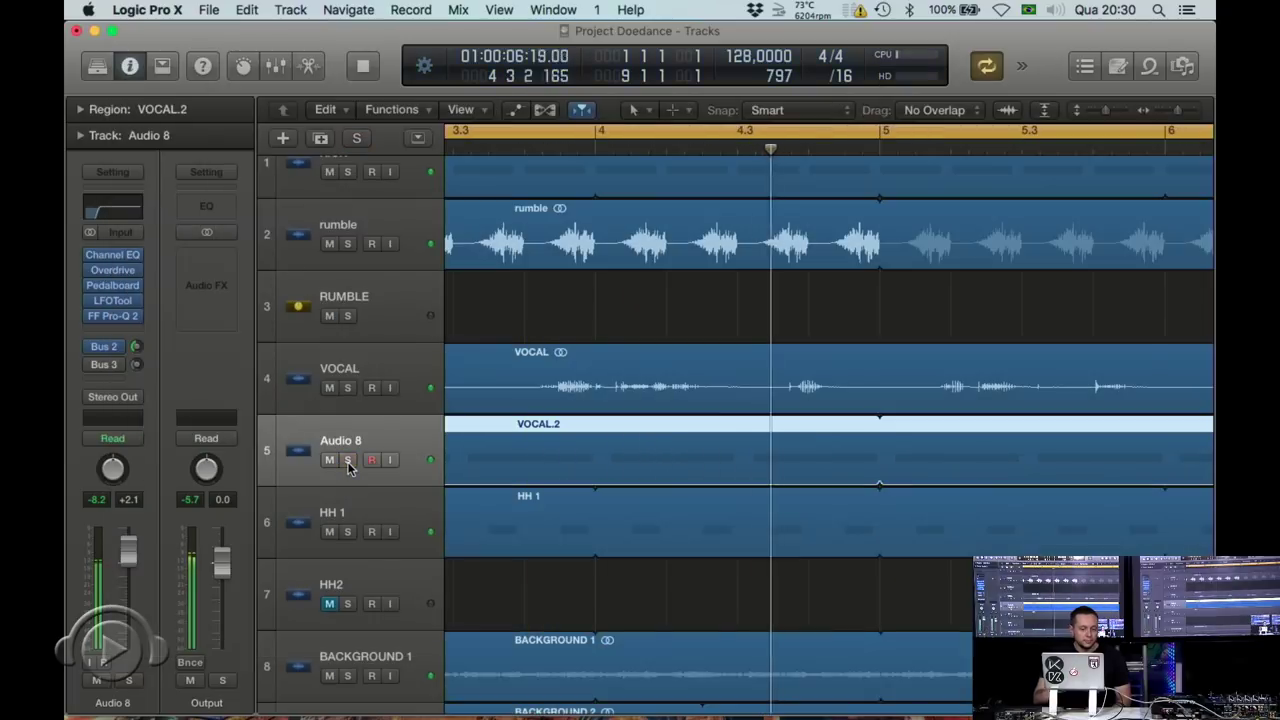
left_click(330, 389)
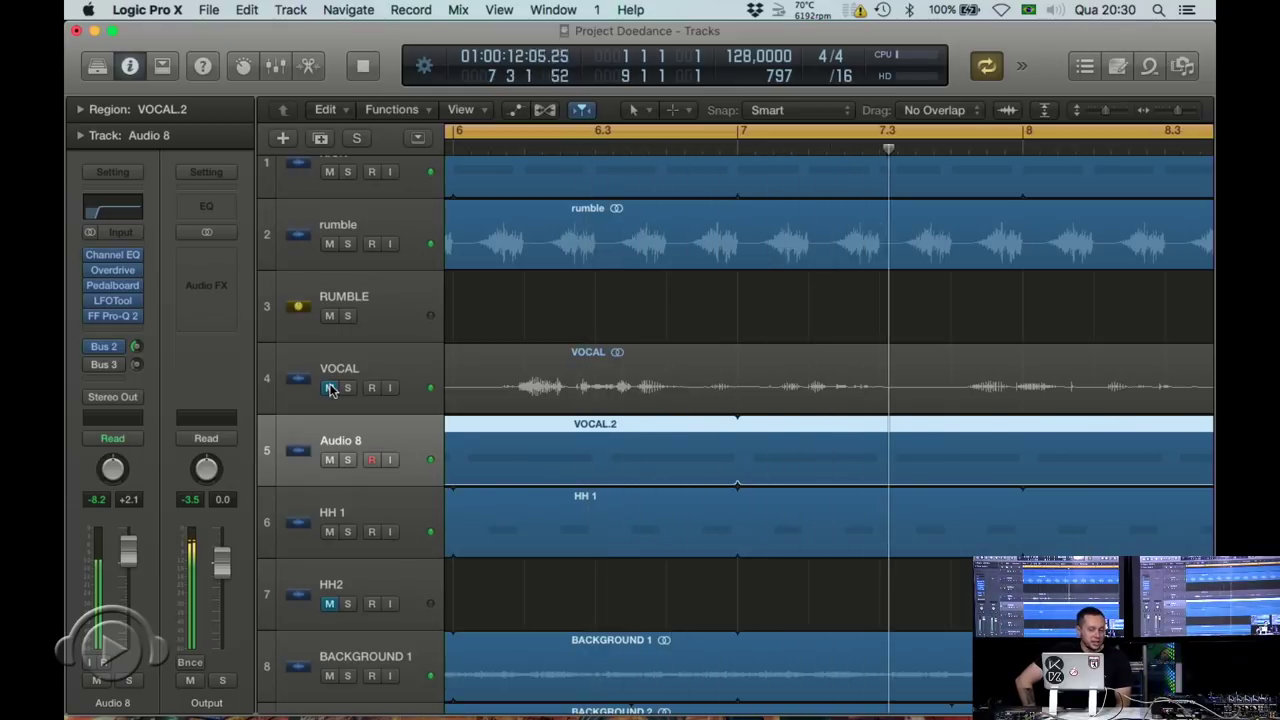
key("Return")
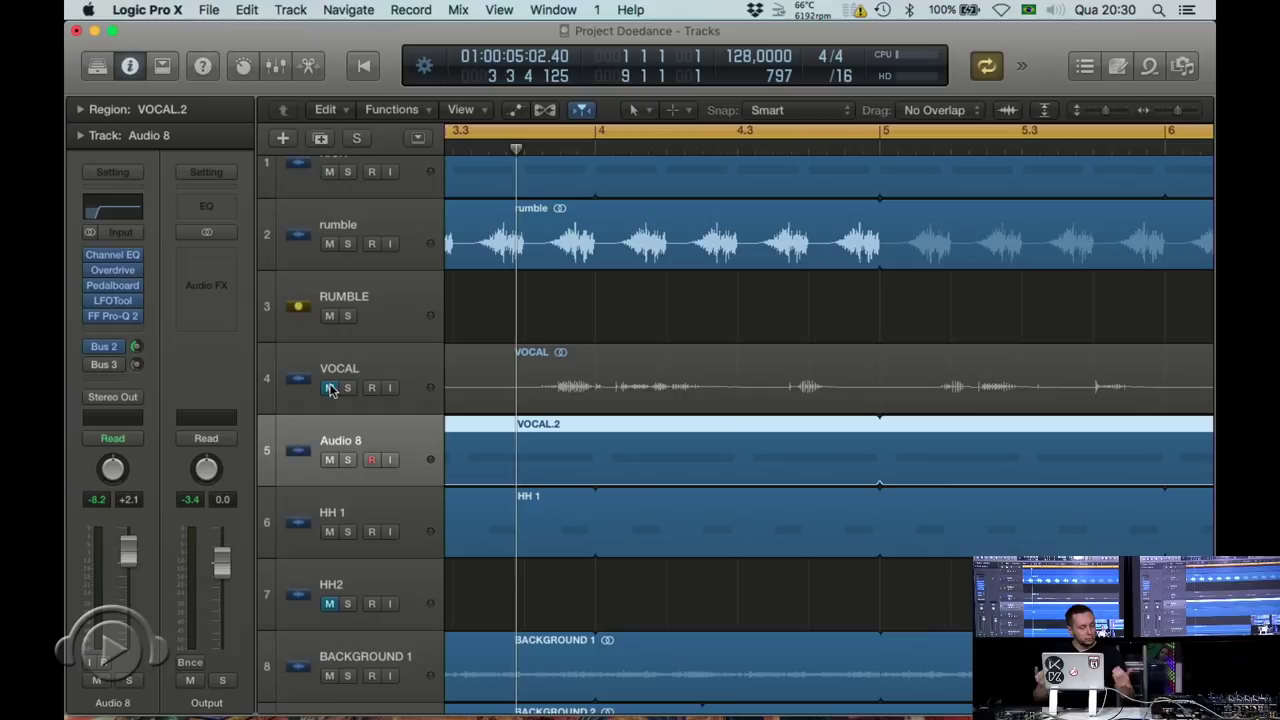
scroll(606, 310, "down", 5)
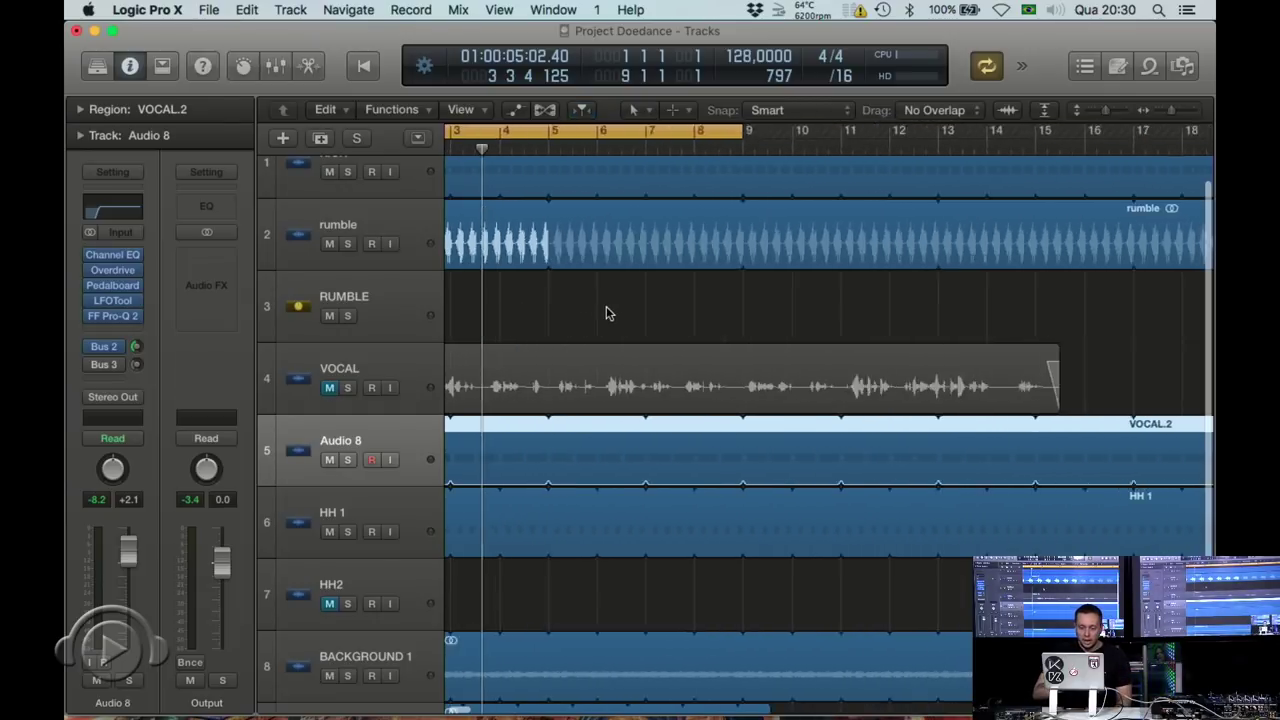
scroll(606, 313, "down", 4)
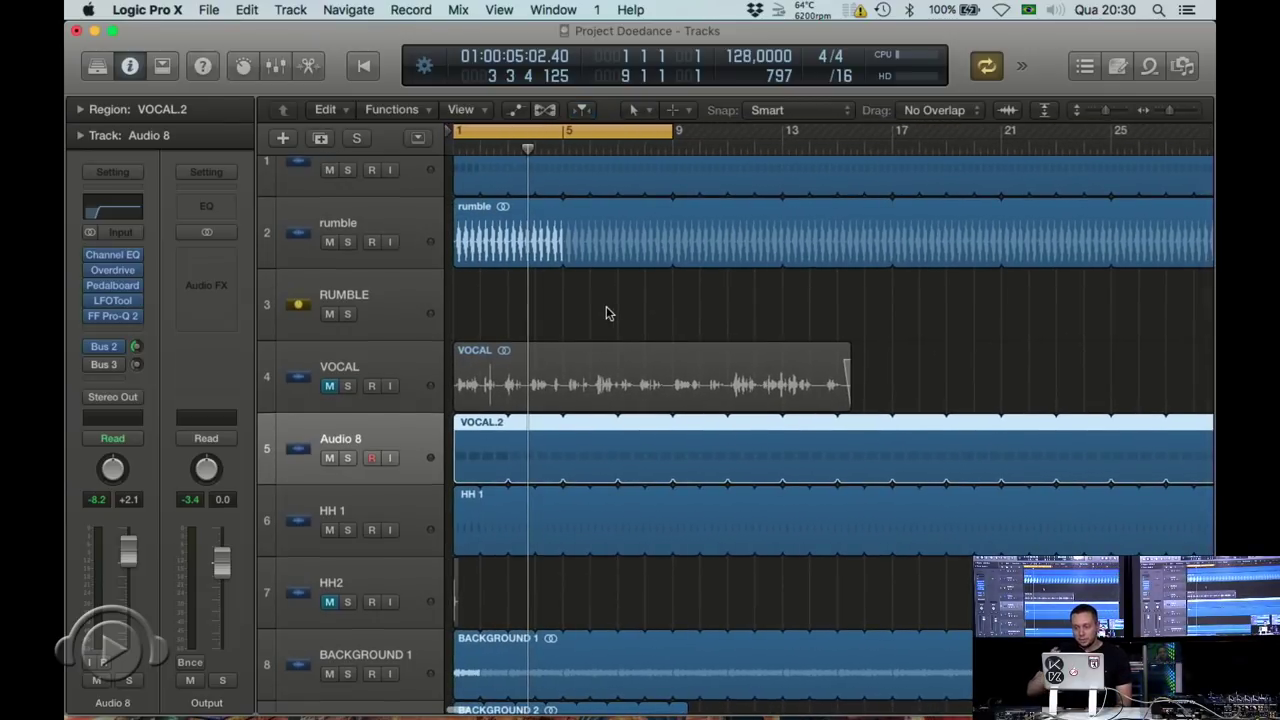
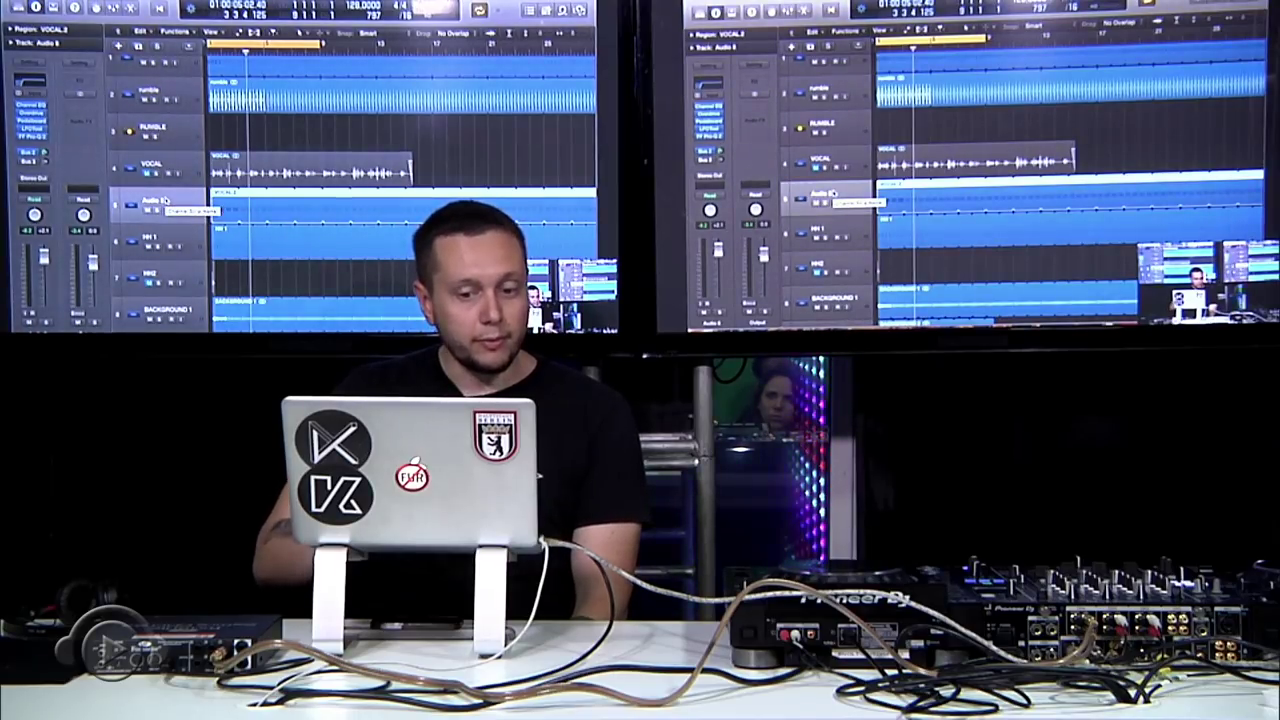
- Examine the pedals available in the Pedalboard on Audio 8
left_click(157, 209)
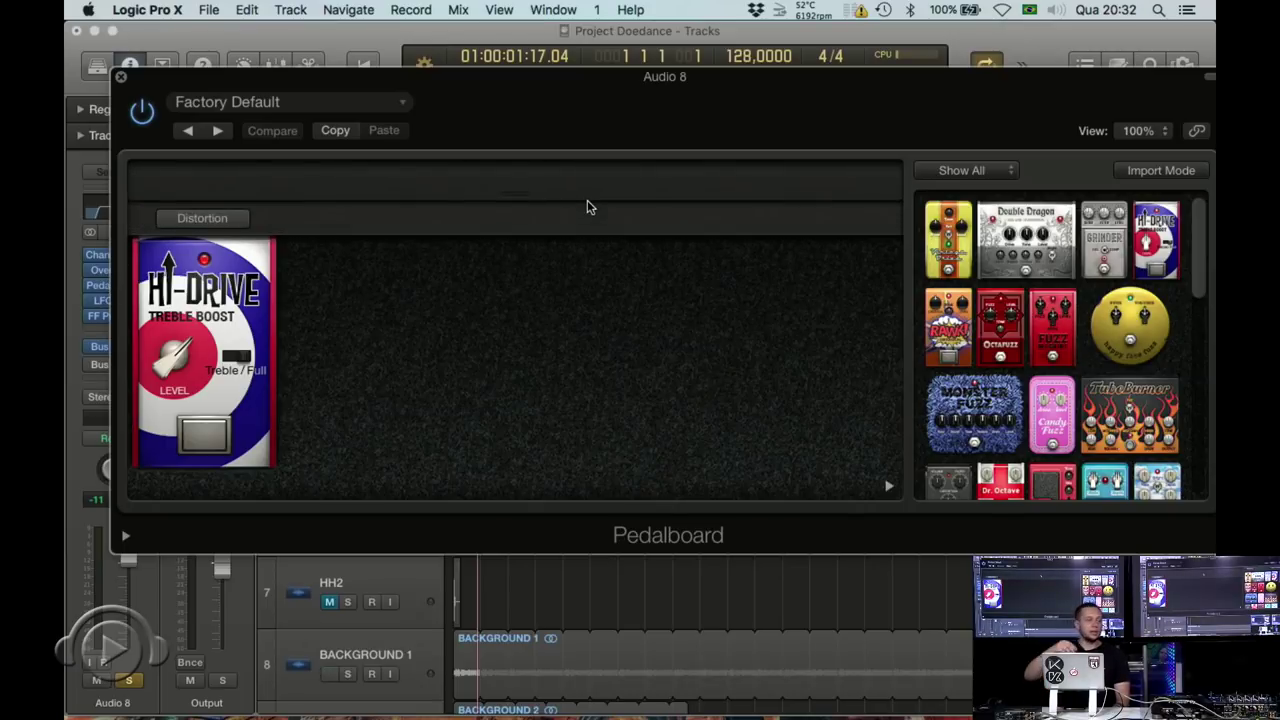
scroll(1060, 366, "down", 3)
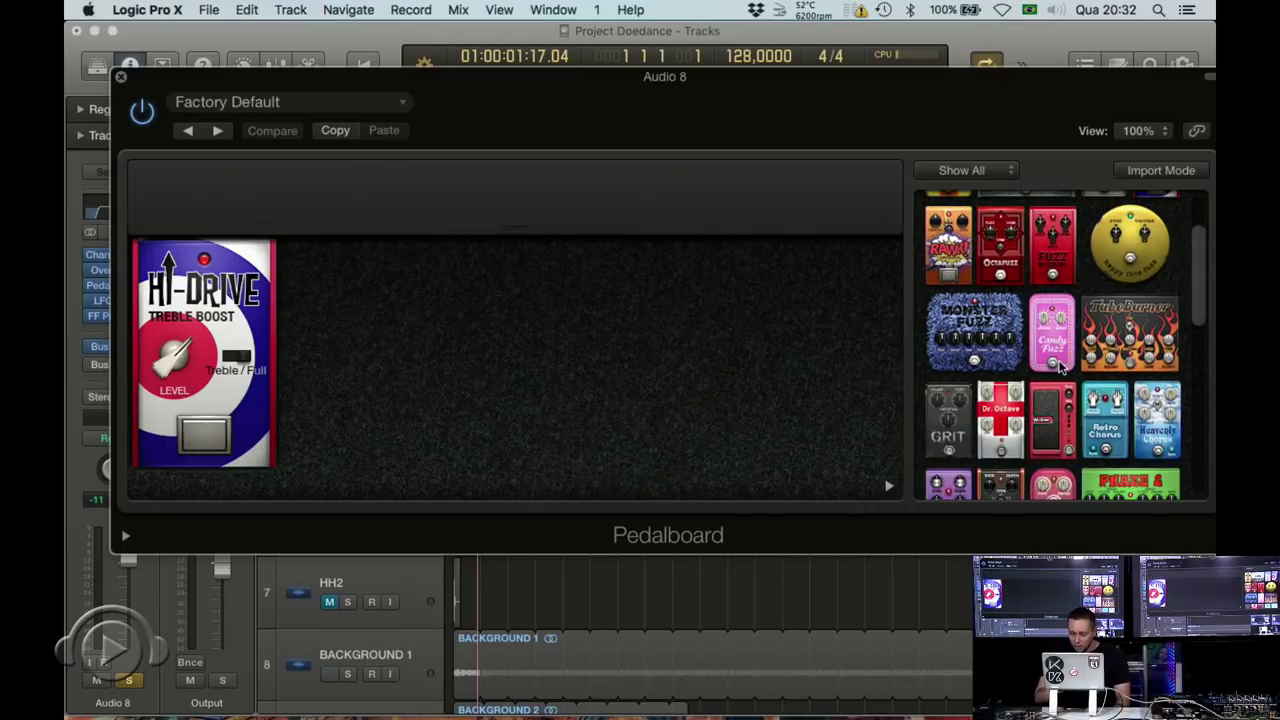
scroll(1060, 366, "down", 1)
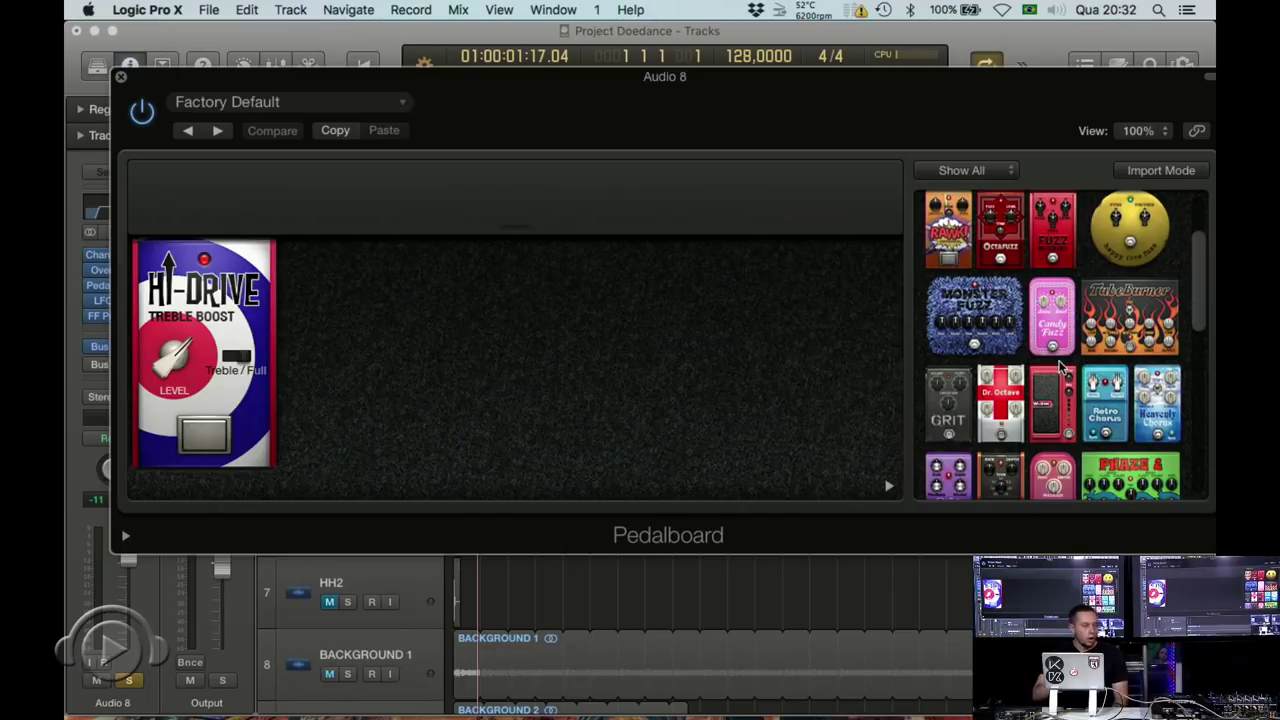
mouse_move(1060, 366)
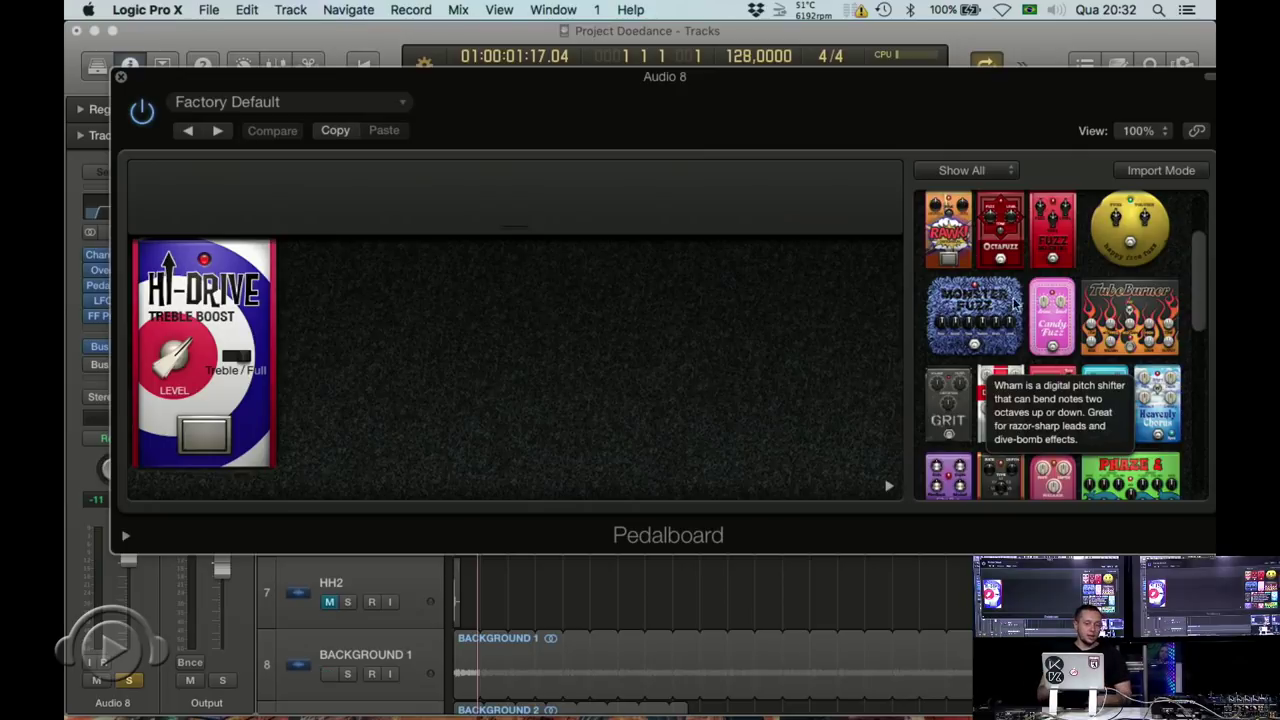
left_click(120, 77)
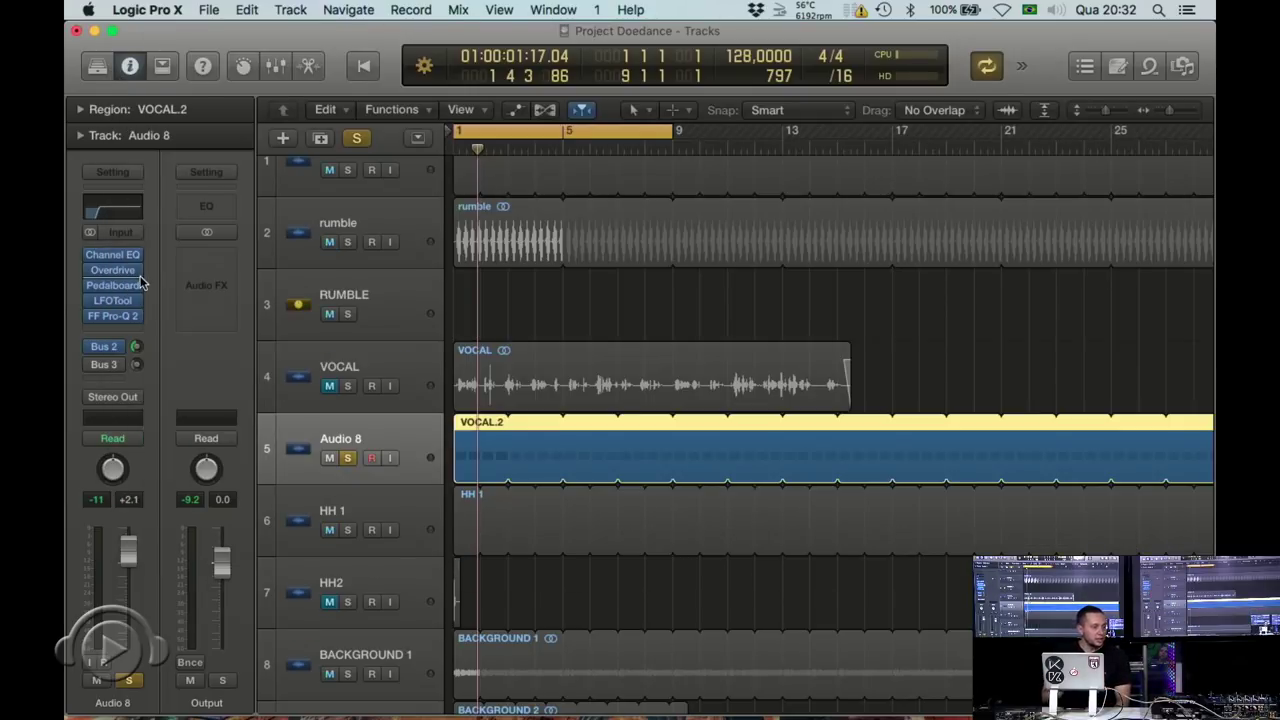
- Insert a stereo Compressor on Audio 8, after FF Pro-Q 2
mouse_move(139, 287)
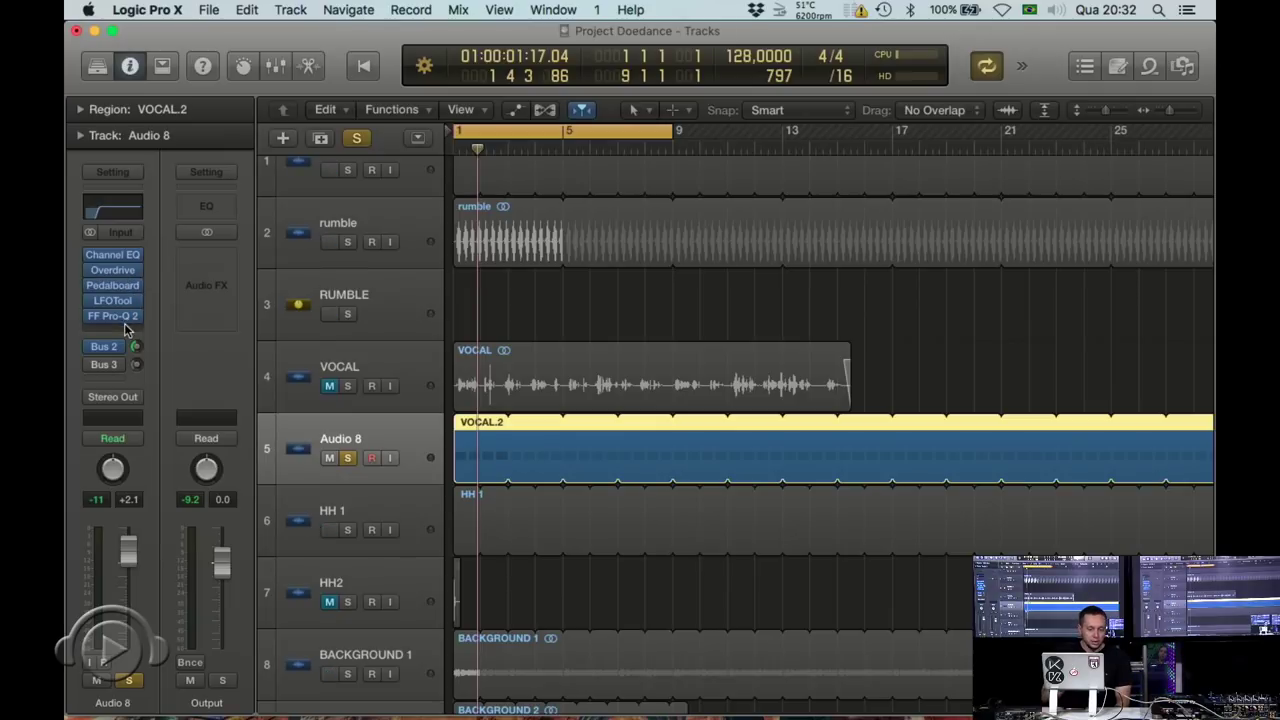
left_click(124, 328)
mouse_move(141, 370)
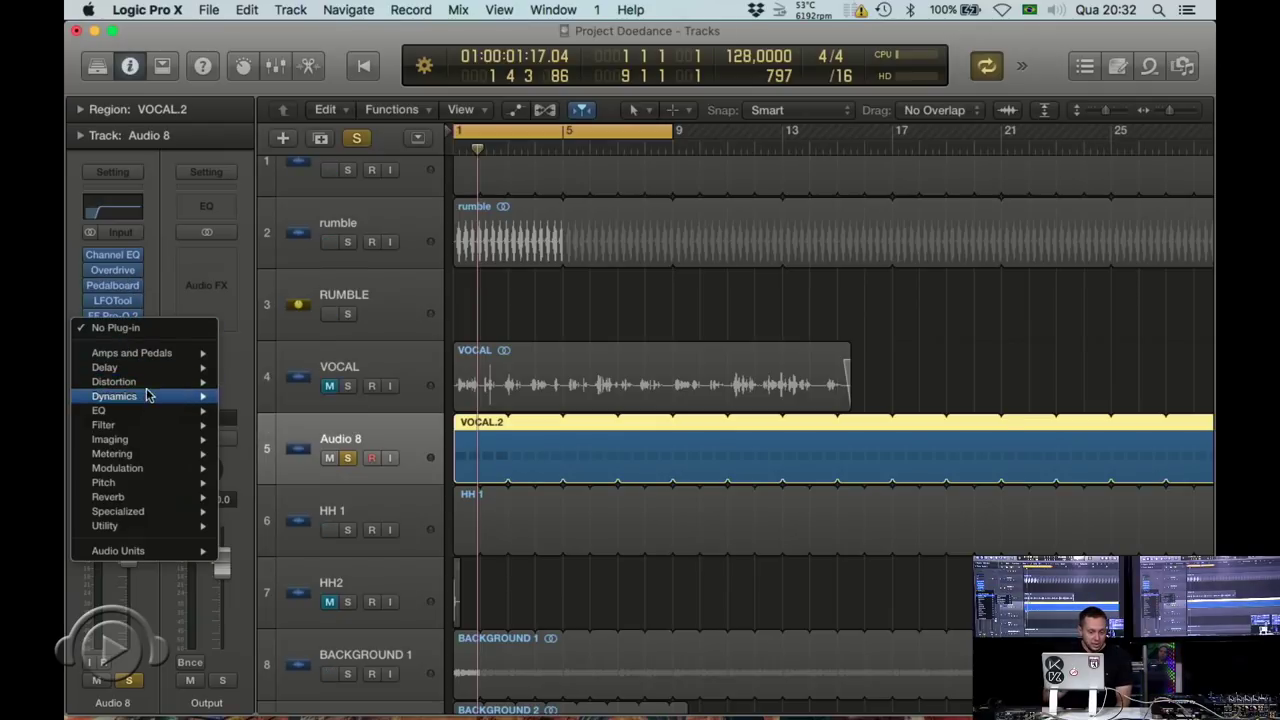
mouse_move(149, 397)
mouse_move(277, 414)
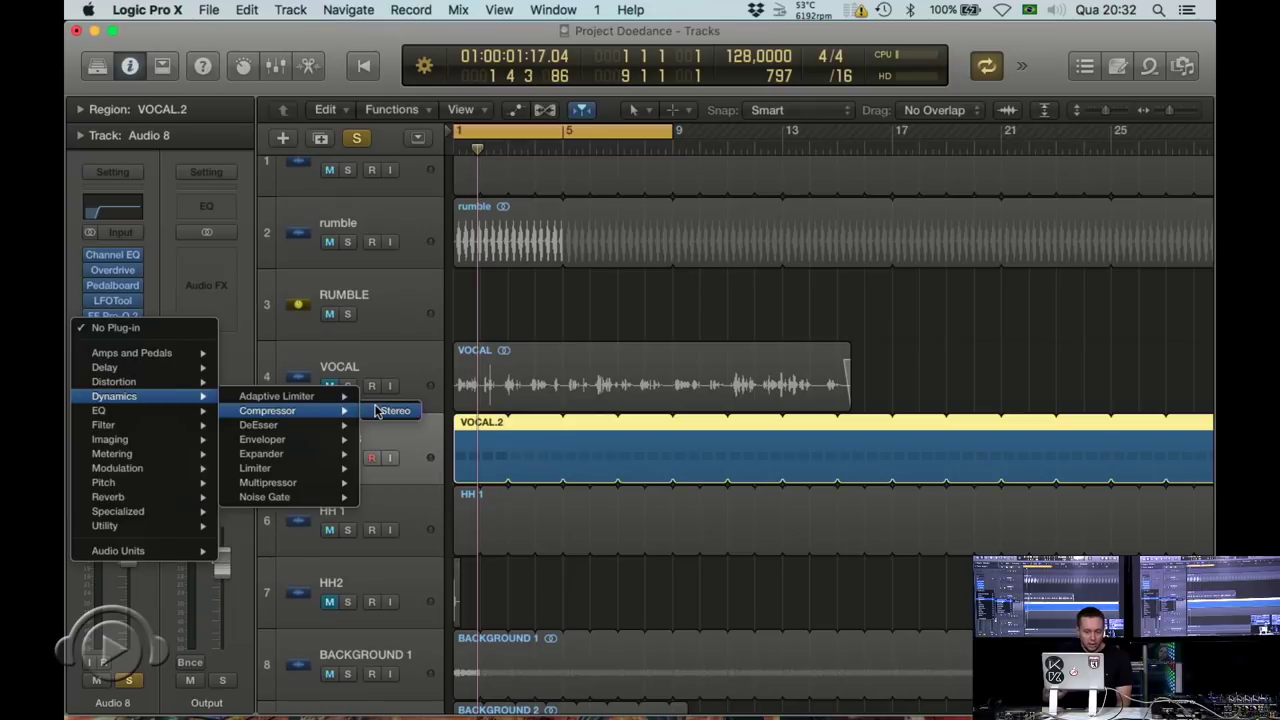
left_click(392, 410)
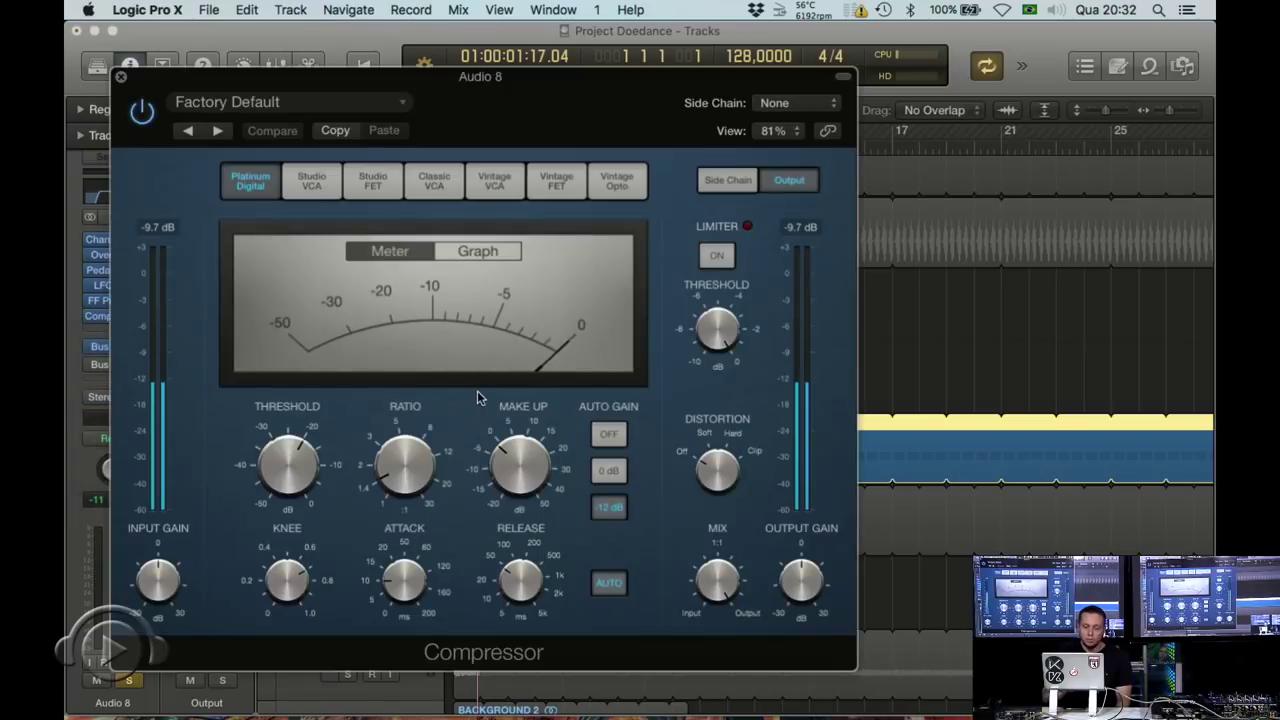